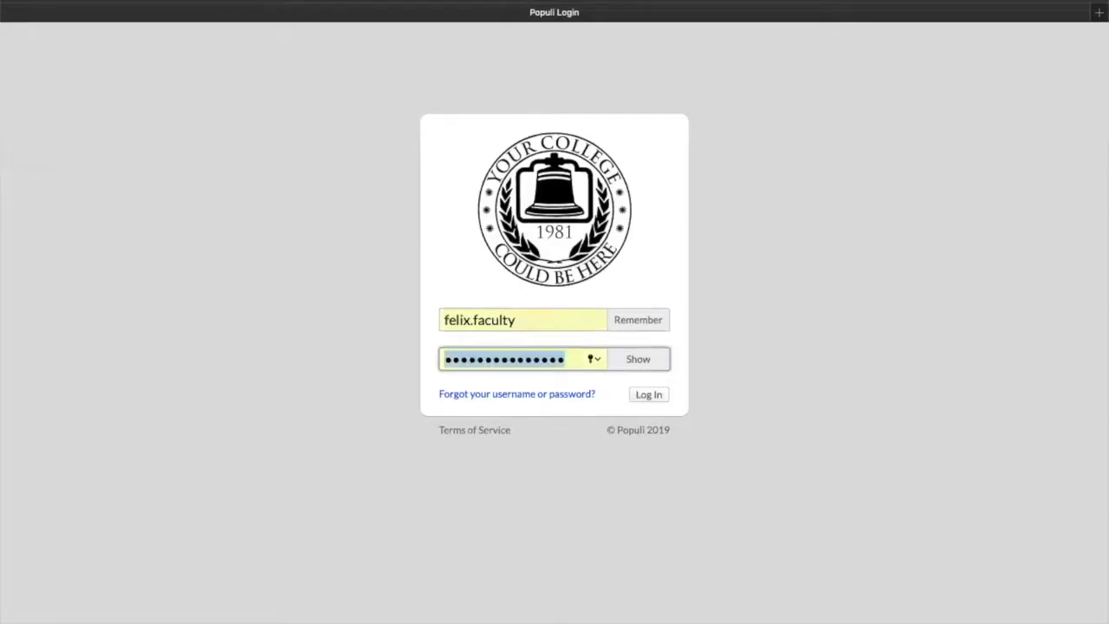
Log in as the faculty user and open the Populi Knowledge Base
key(Return)
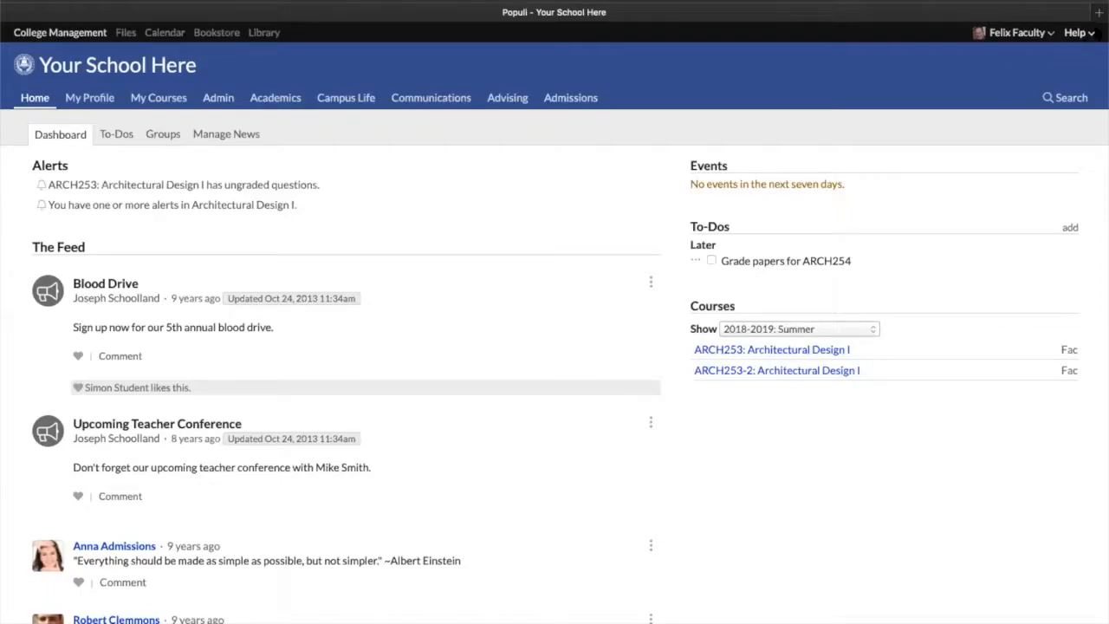
click(1081, 35)
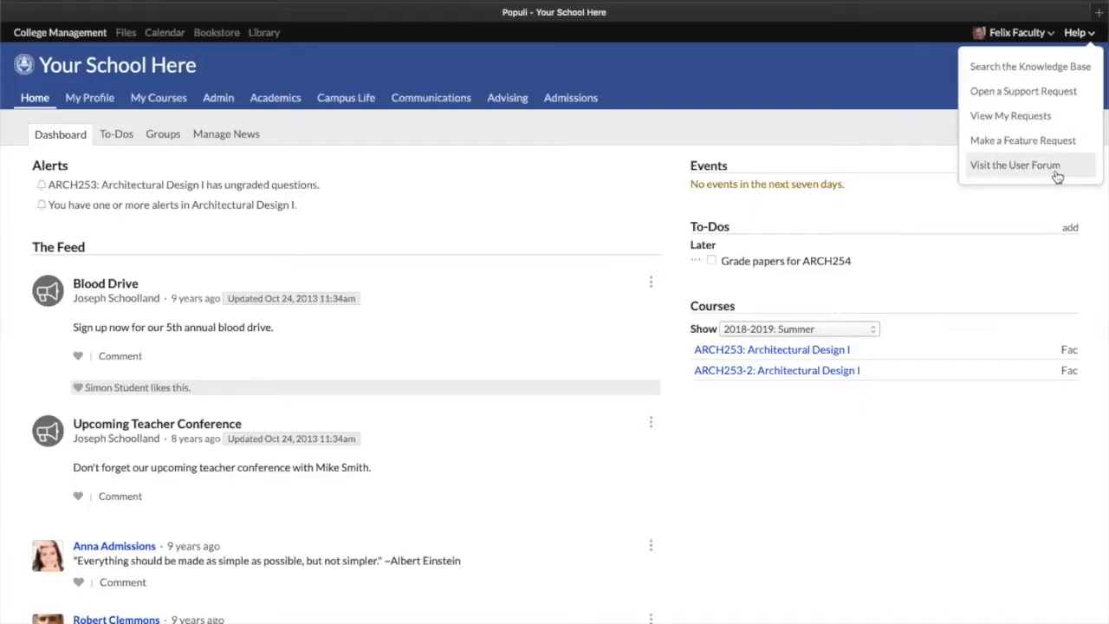
click(1012, 66)
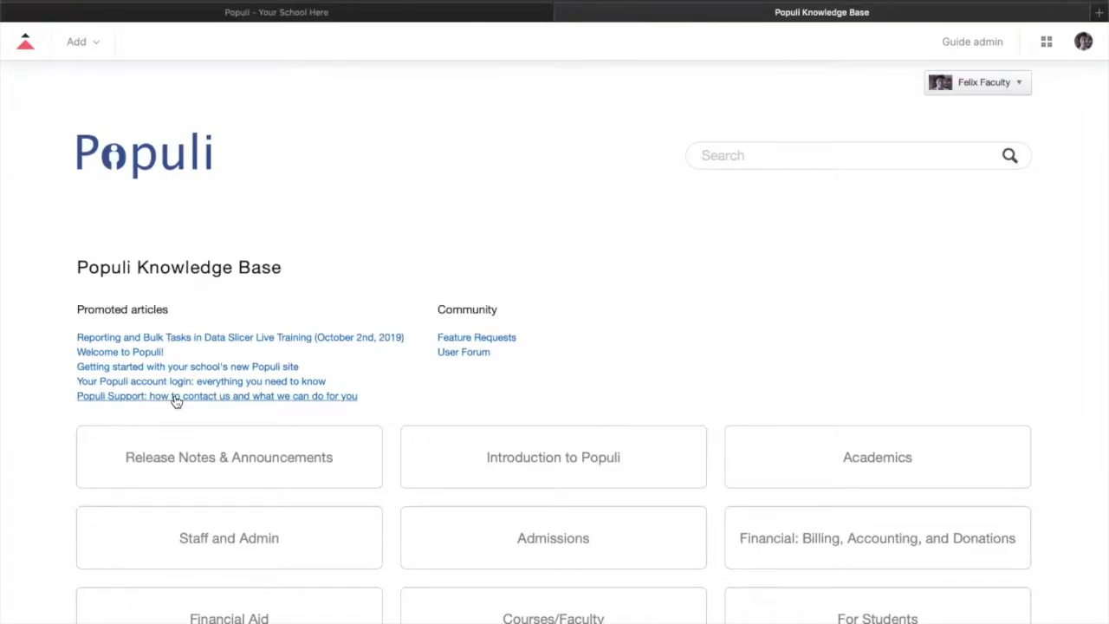
Browse the Knowledge Base categories and close the Knowledge Base tab
scroll(453, 392, down, 2)
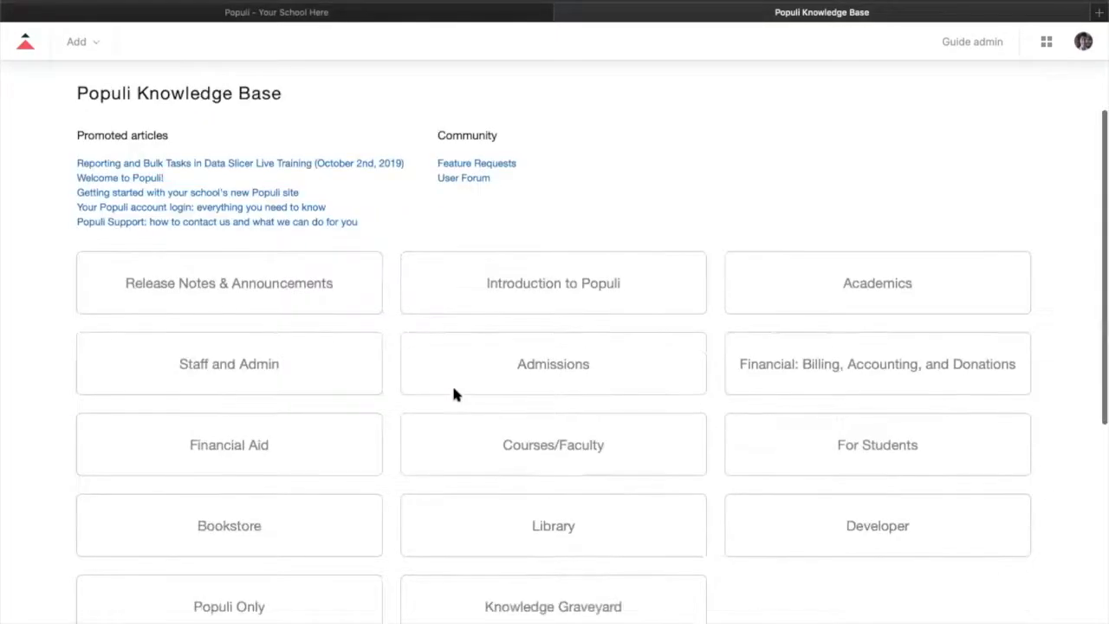
scroll(453, 393, down, 2)
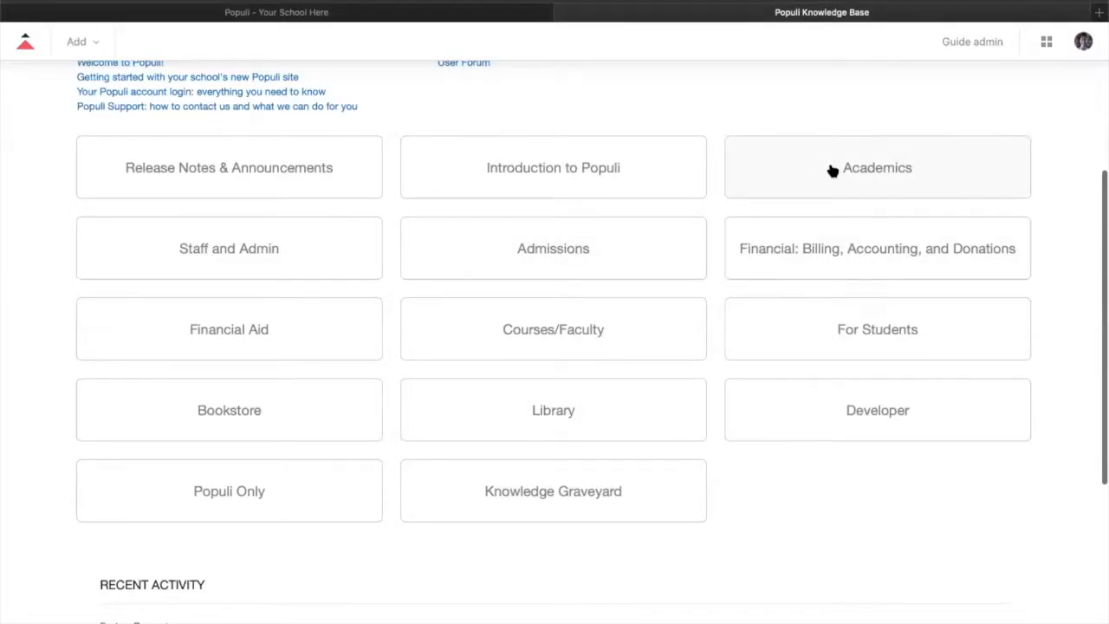
scroll(830, 172, up, 1)
scroll(830, 174, up, 5)
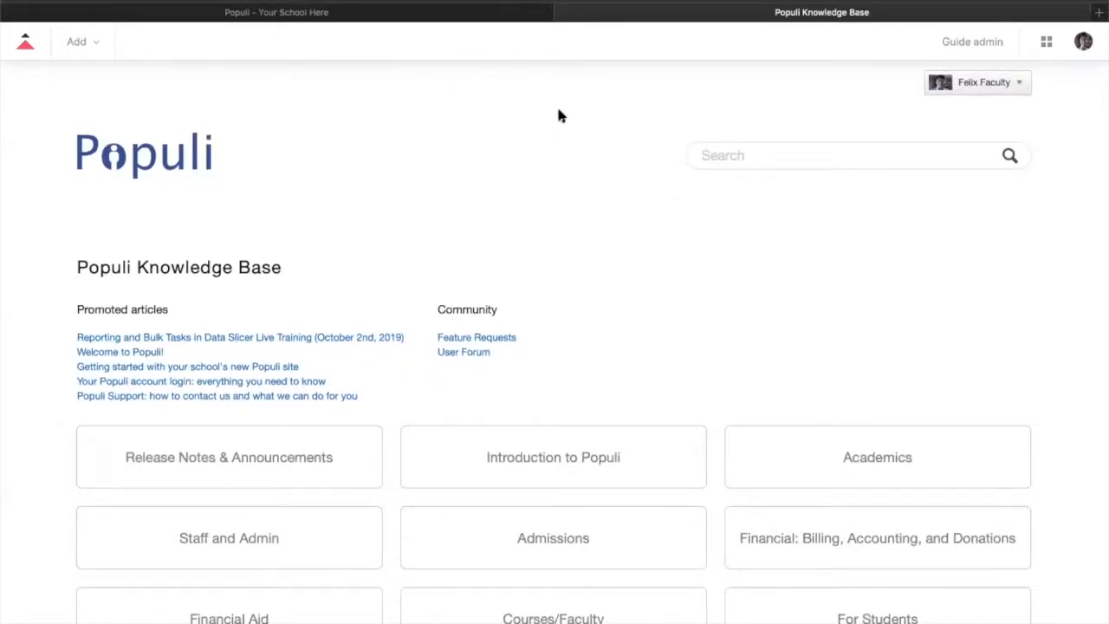
click(560, 14)
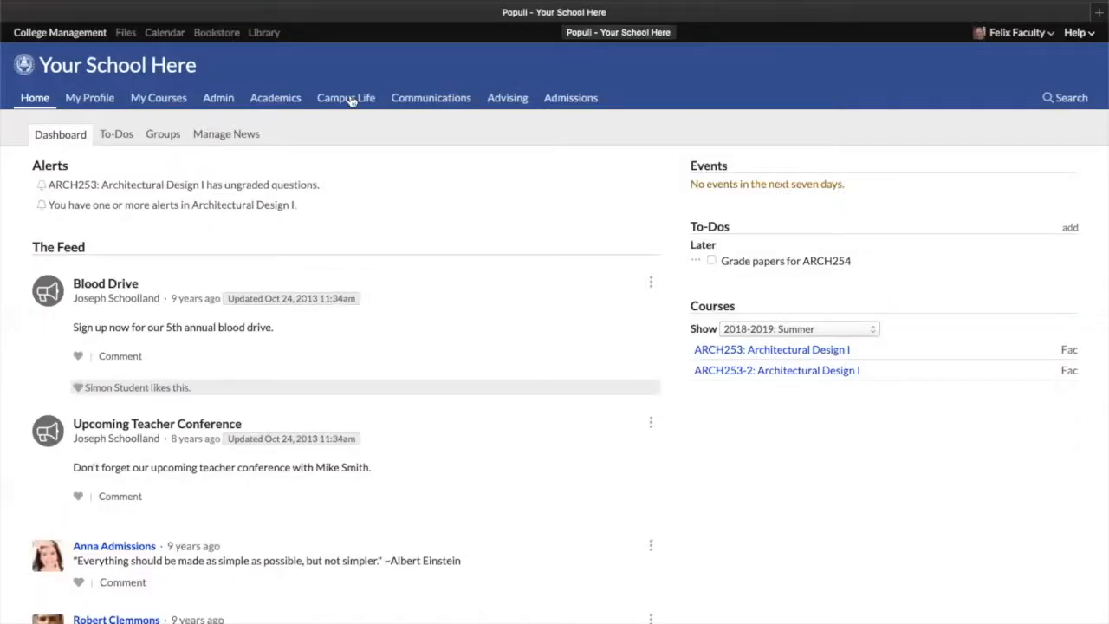
Open the Data Slicer under Academics reporting
click(279, 101)
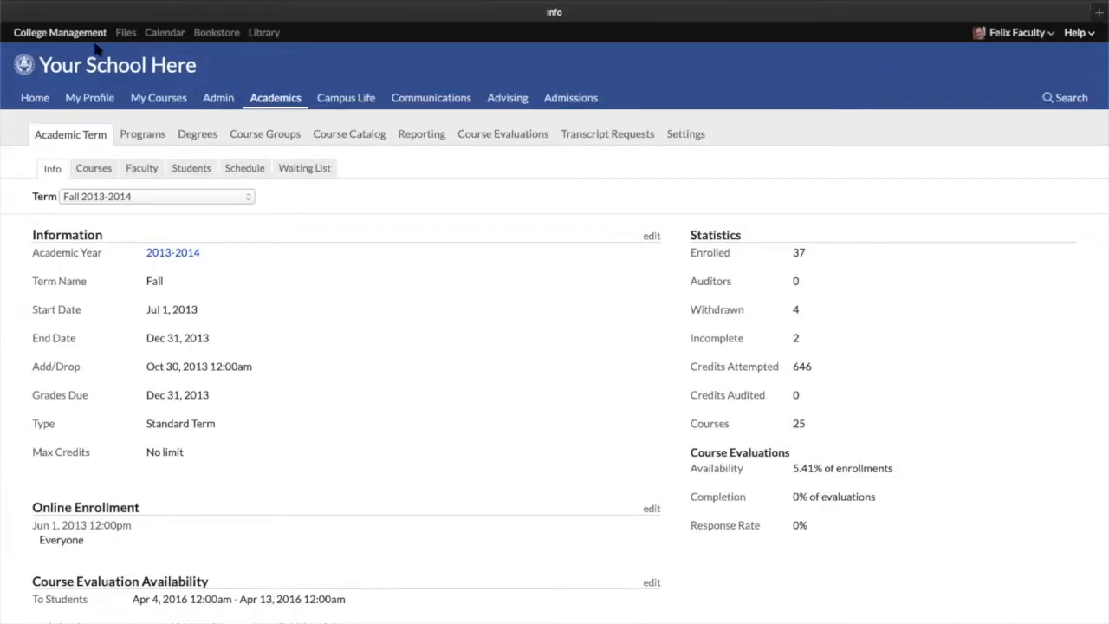
click(429, 135)
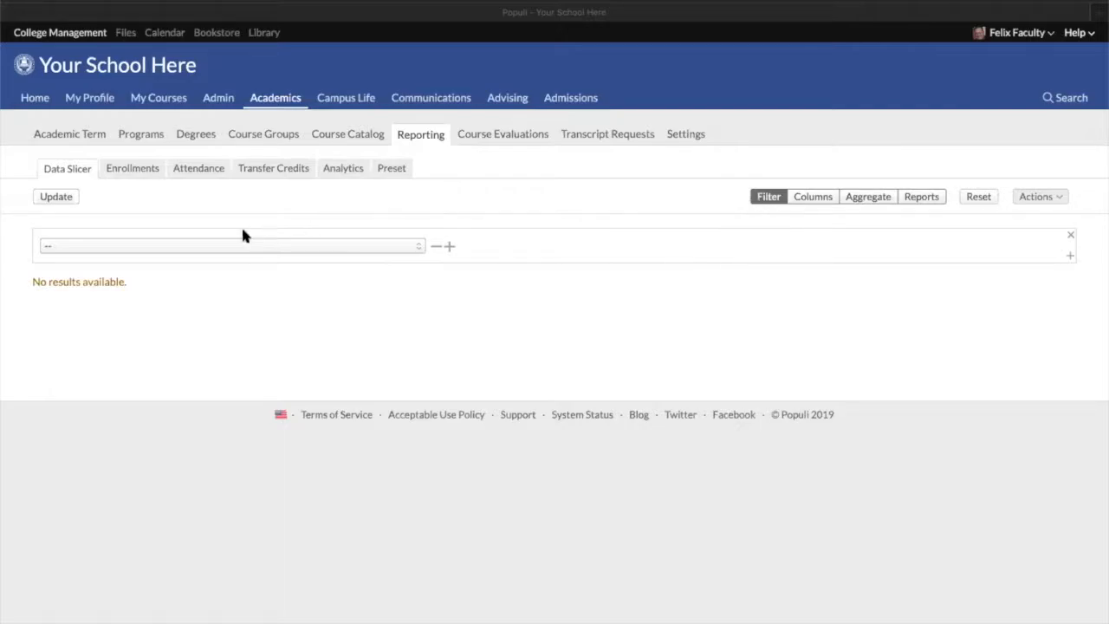
click(221, 249)
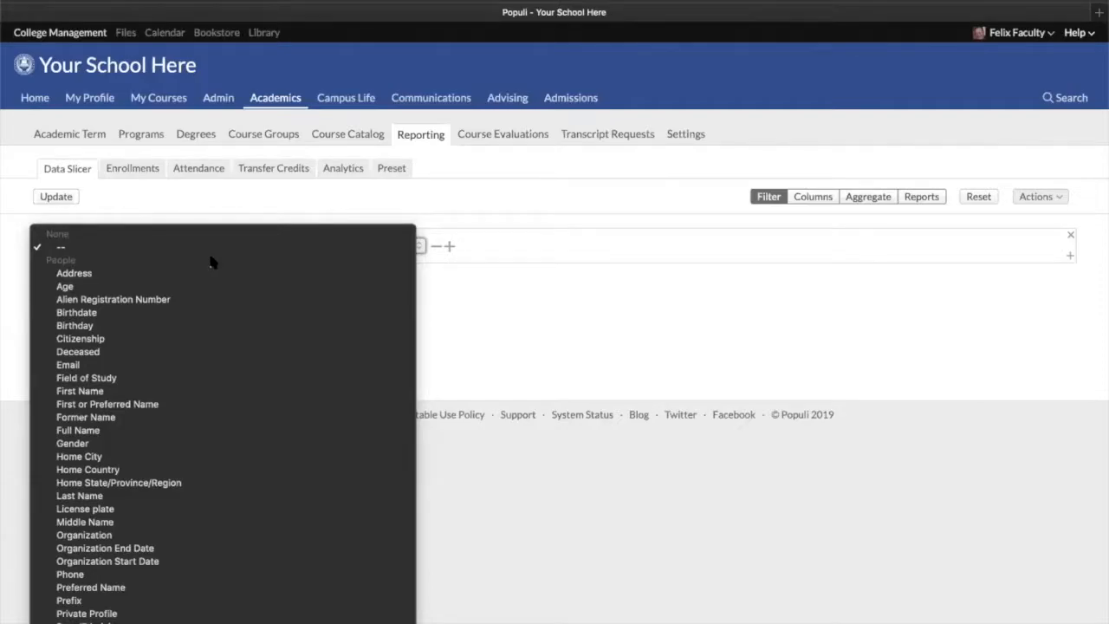
click(236, 202)
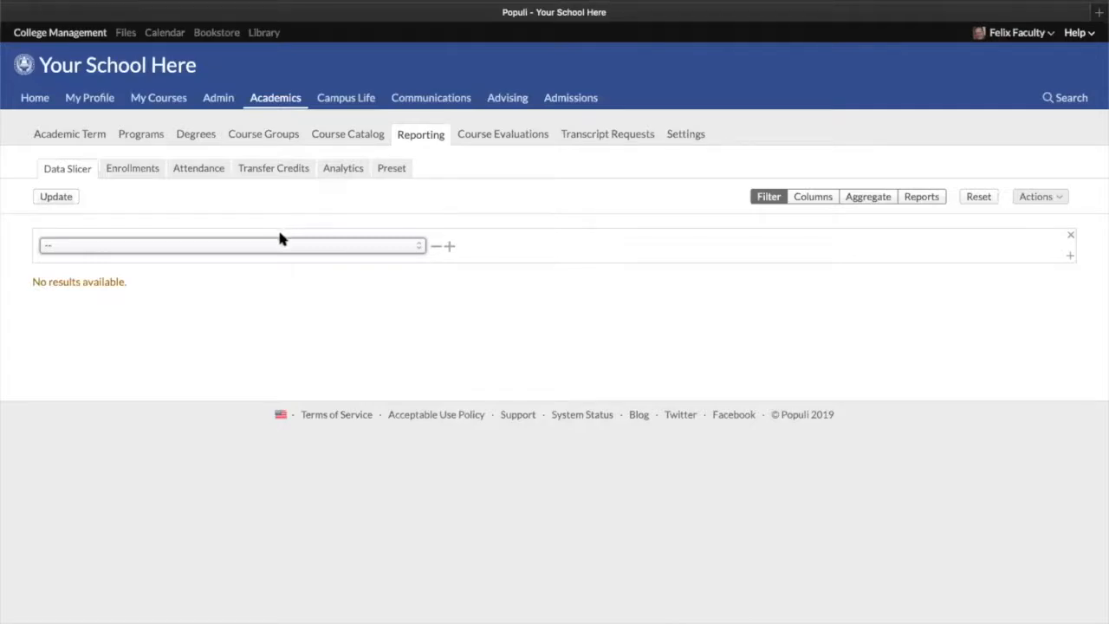
Set the first filter's field to Age
click(275, 249)
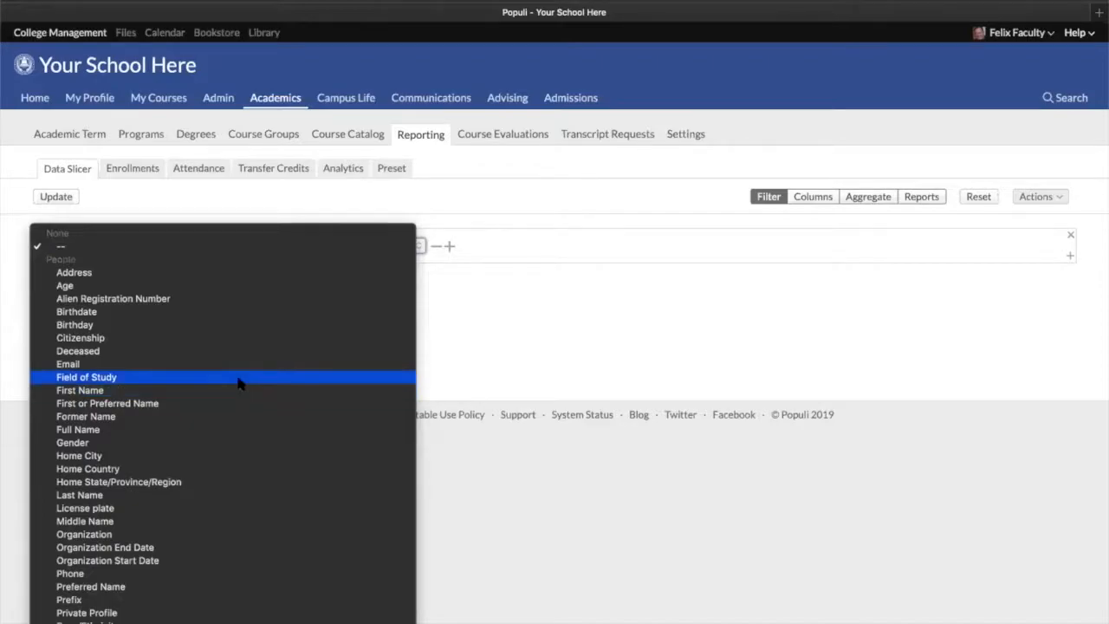
click(127, 287)
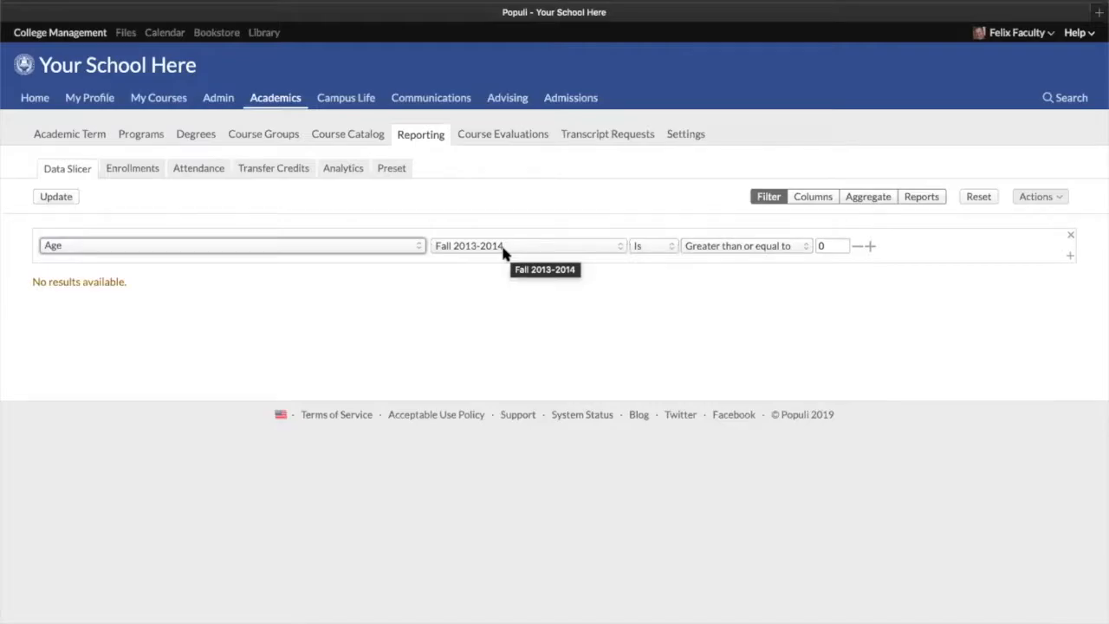
click(382, 246)
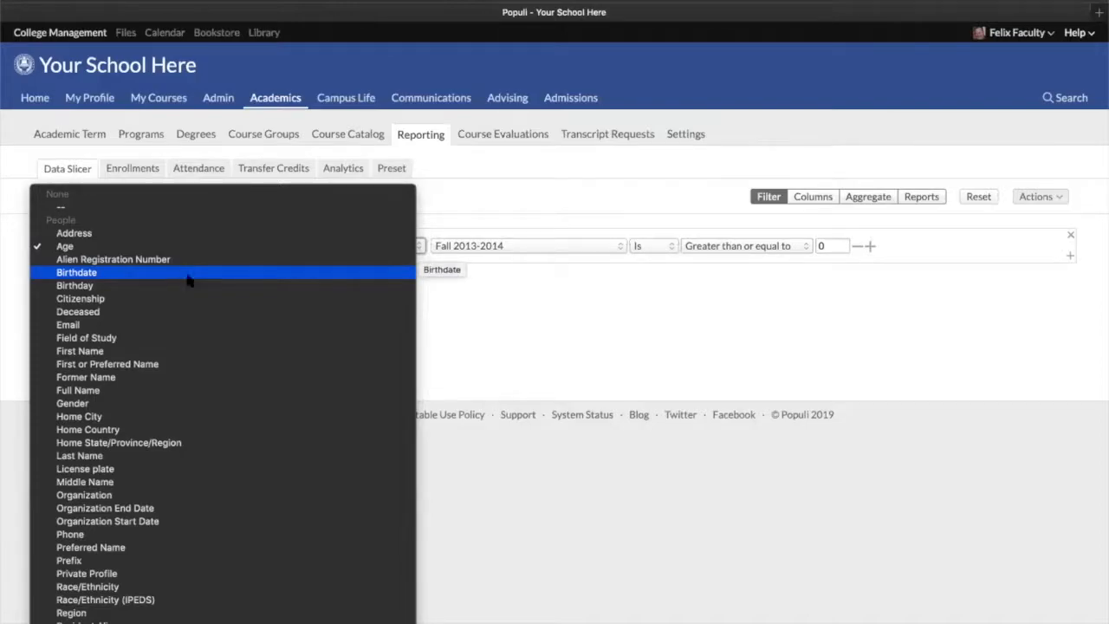
click(557, 197)
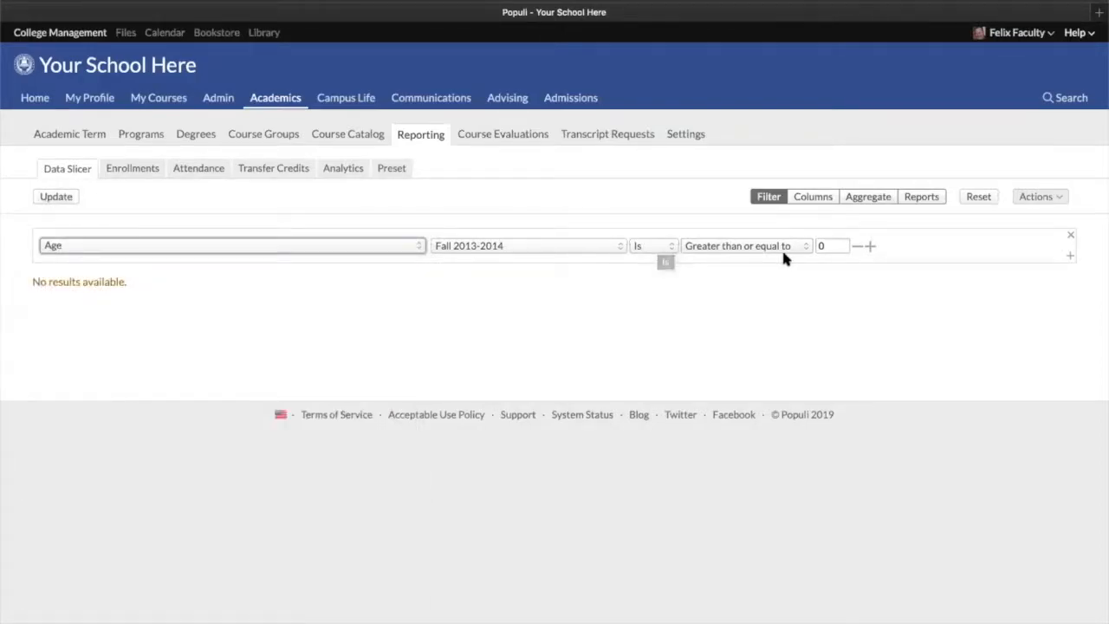
Set the Age filter to greater than or equal to 22 and update the results
click(829, 246)
double_click(830, 246)
text(22)
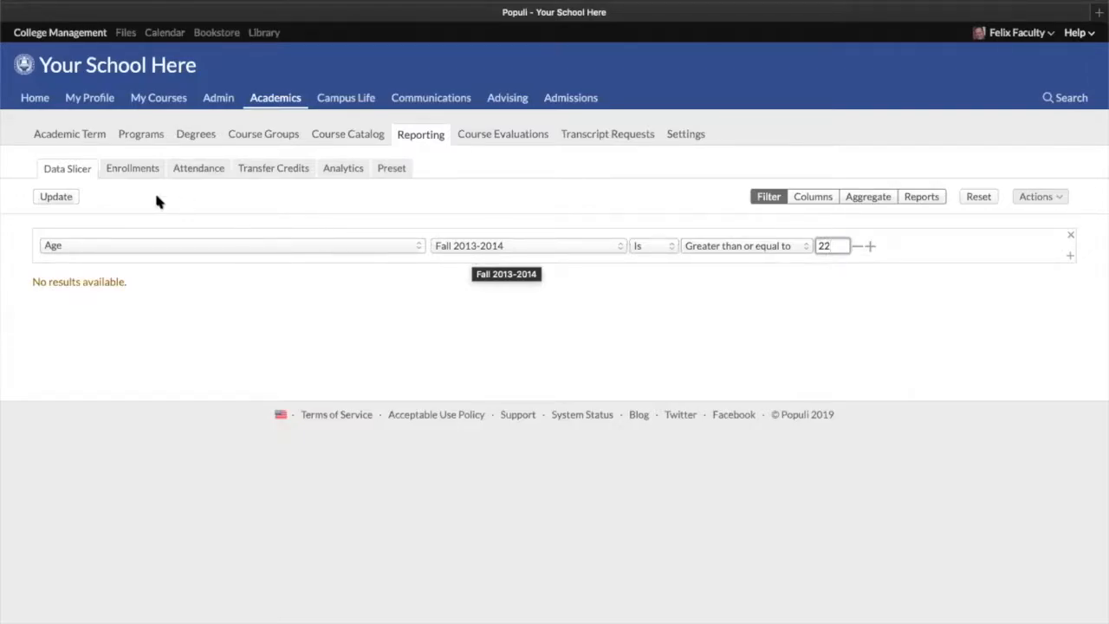
click(55, 197)
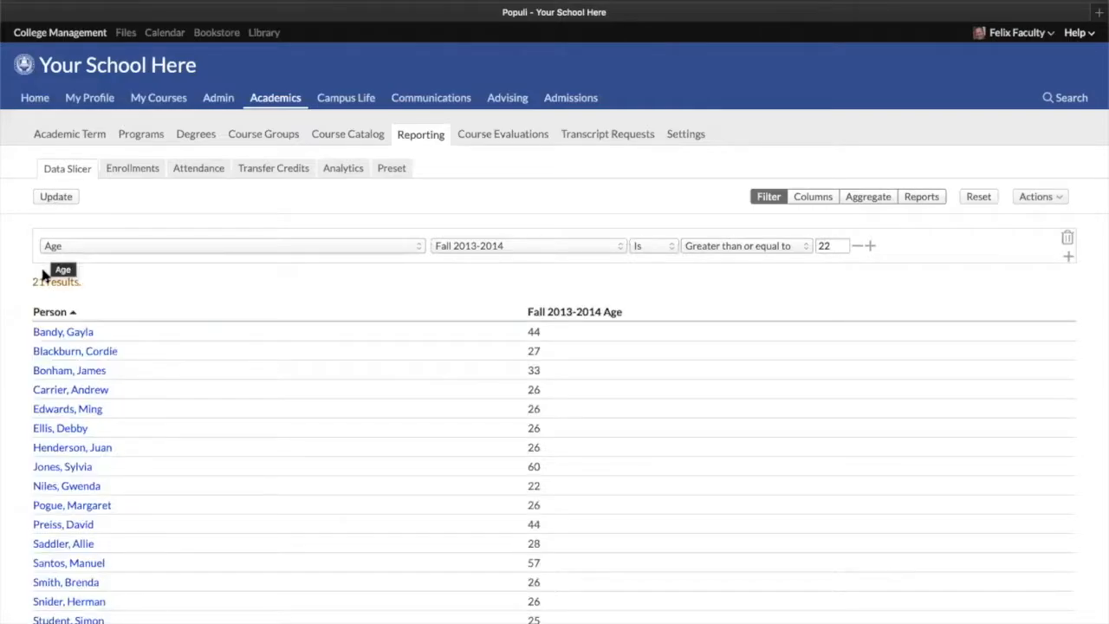
Add a second filter row combined with 'and' and open its field list
click(870, 247)
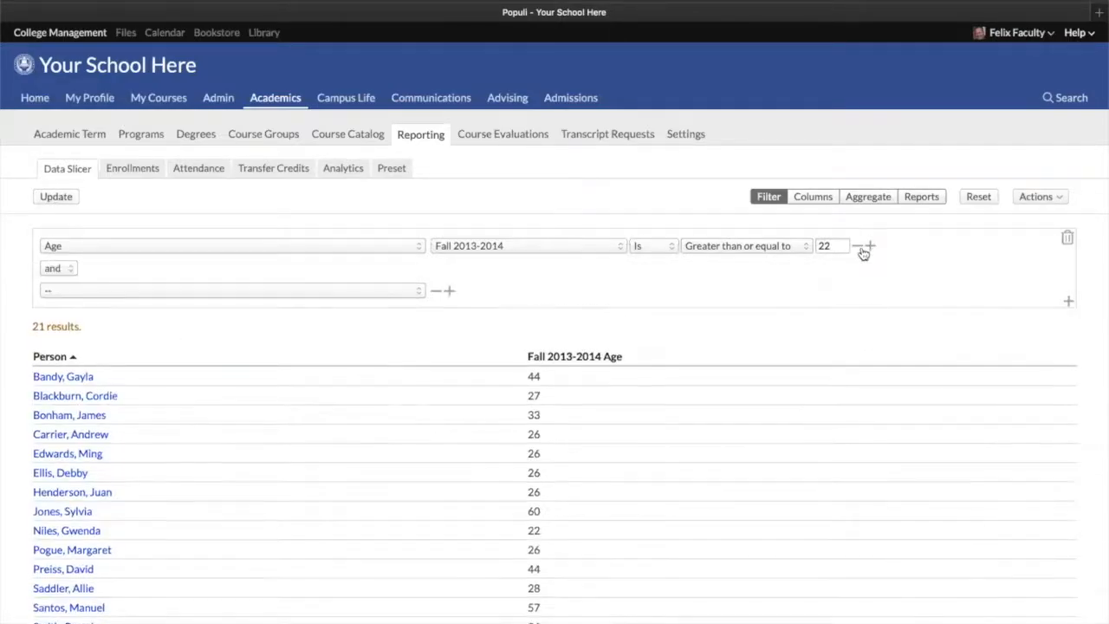
click(145, 292)
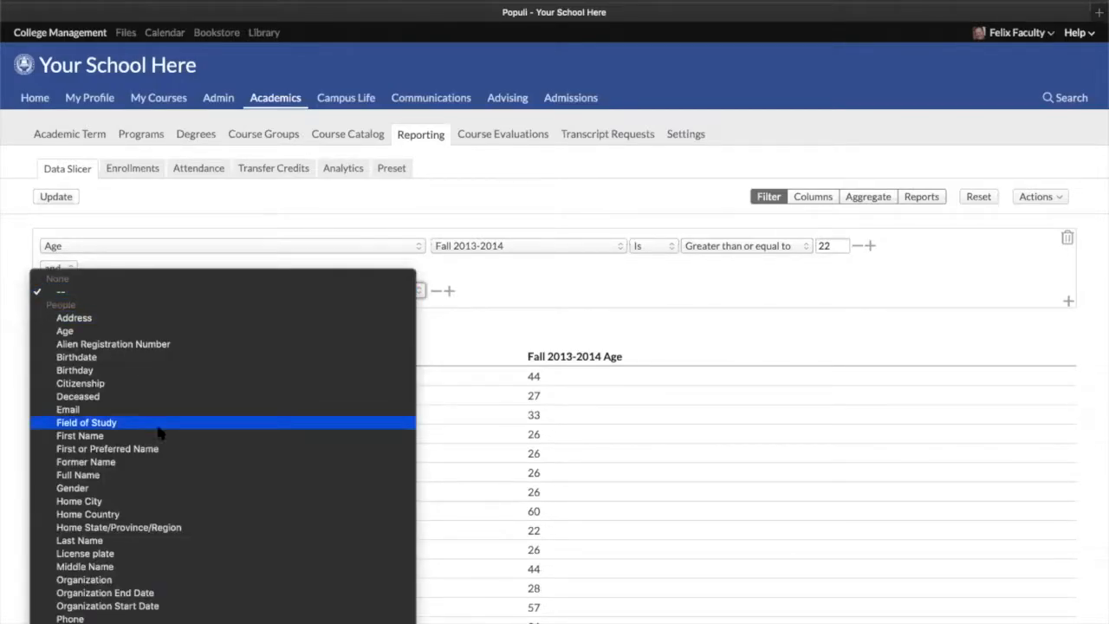
Scroll through the second filter's available fields down to the Custom section and close the list
scroll(162, 608, down, 3)
scroll(172, 596, down, 5)
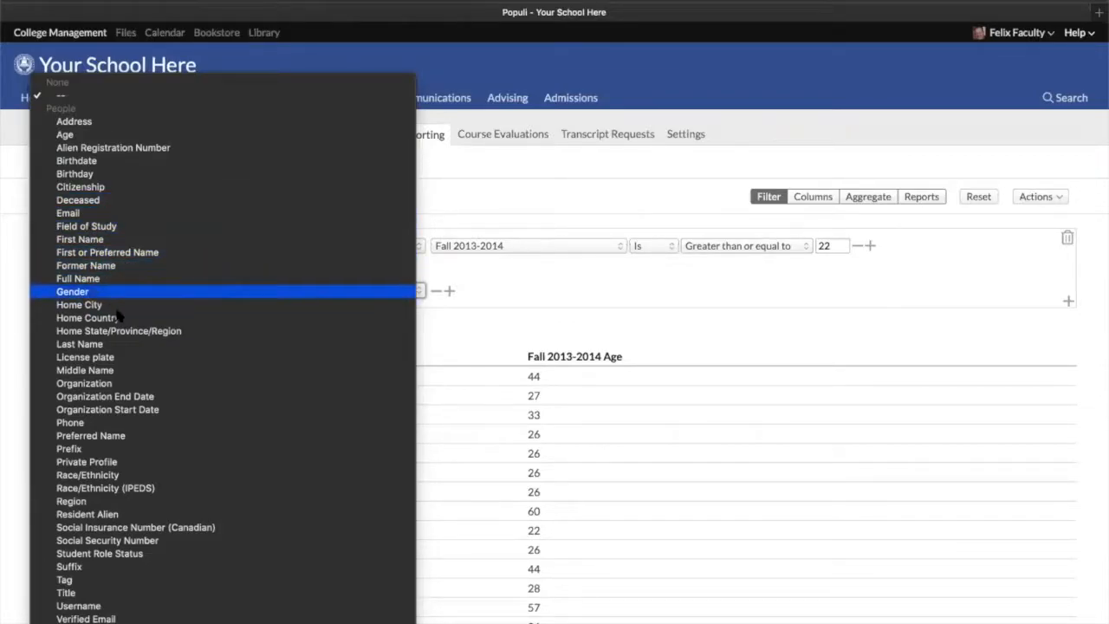
scroll(125, 606, down, 3)
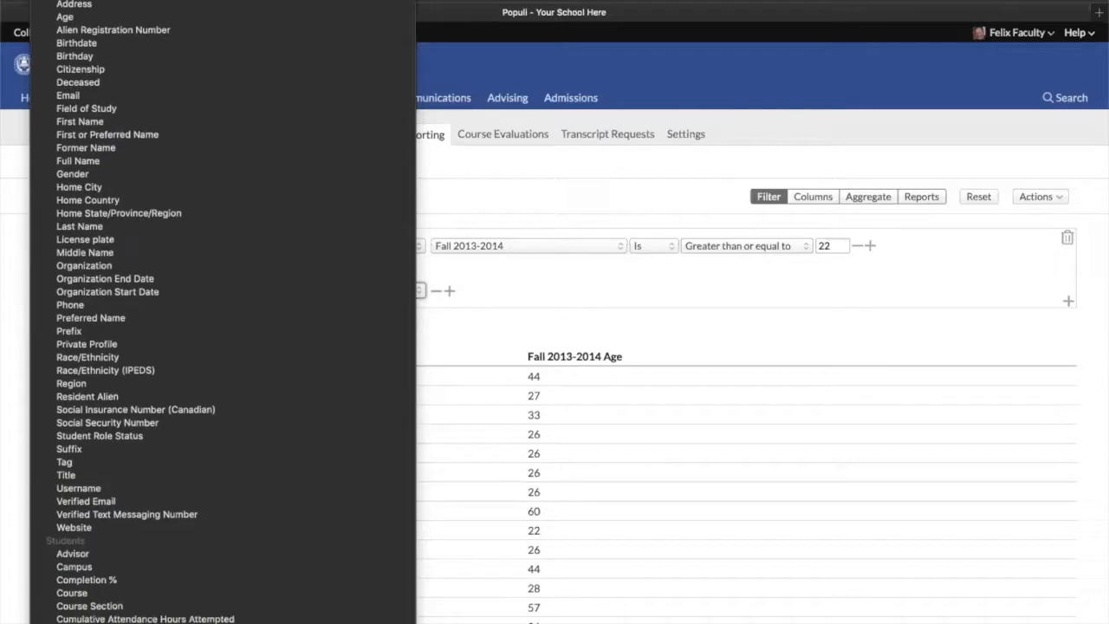
scroll(151, 606, down, 1)
scroll(136, 617, down, 6)
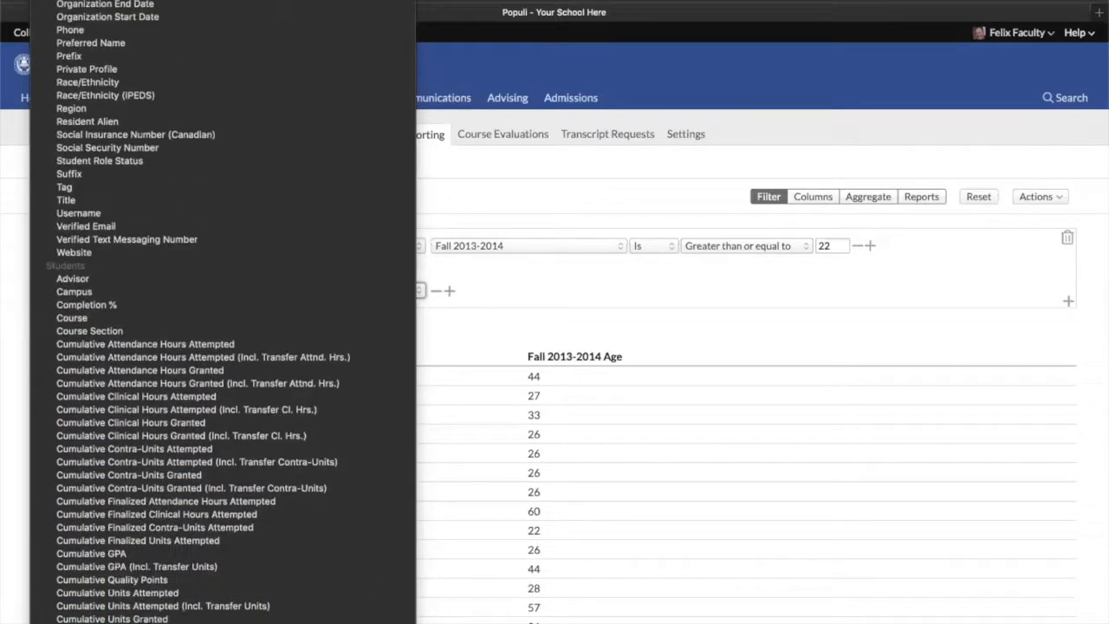
scroll(136, 611, down, 2)
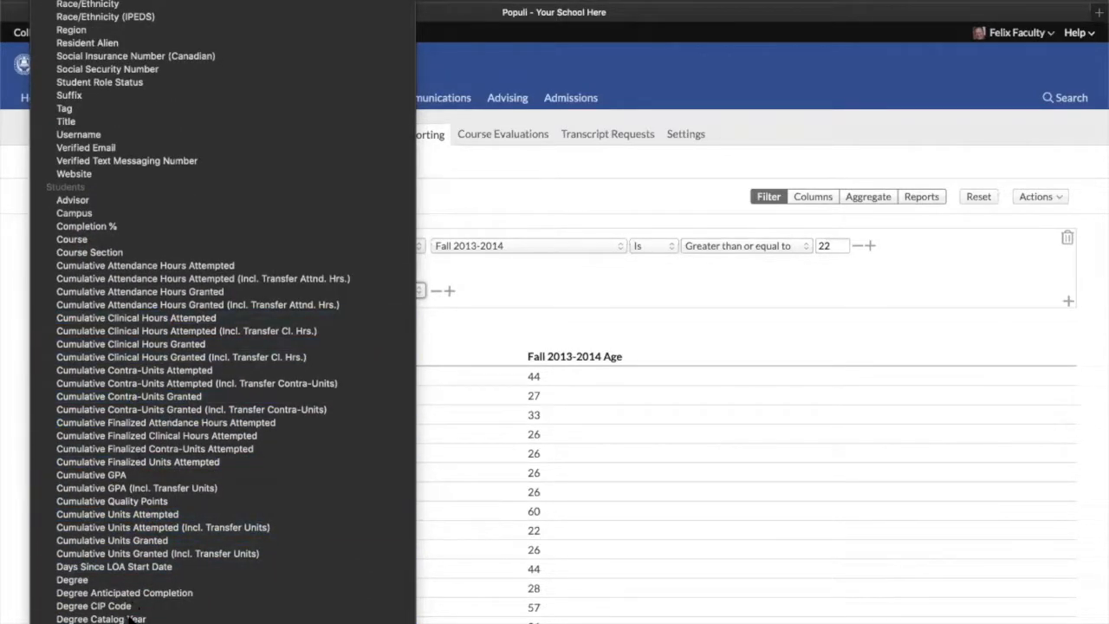
scroll(134, 606, down, 7)
scroll(134, 606, down, 4)
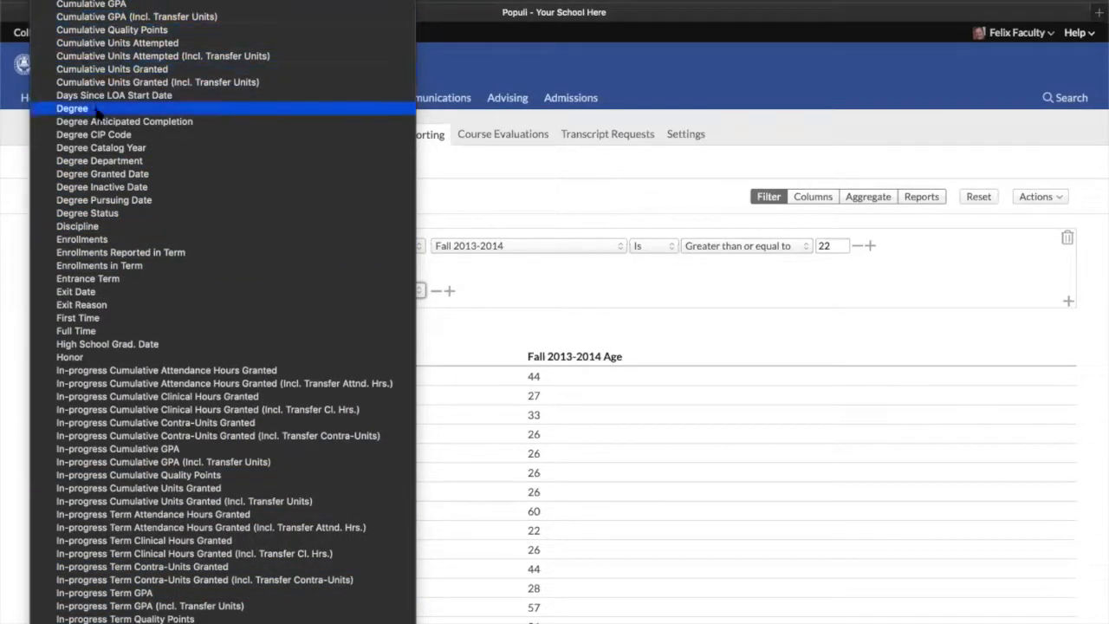
scroll(162, 598, down, 3)
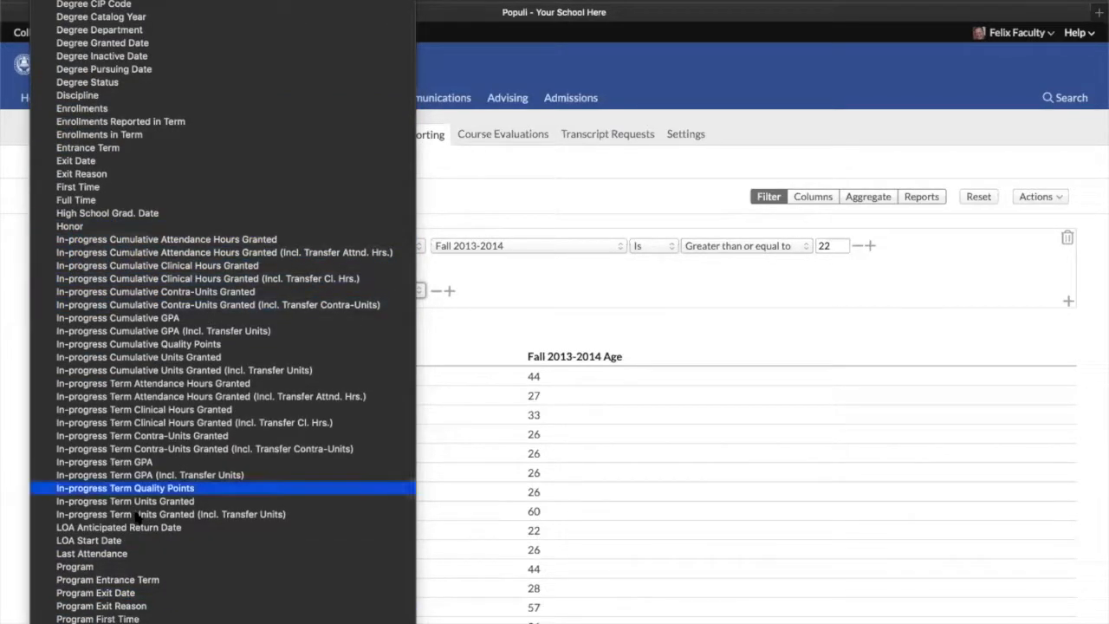
scroll(143, 598, down, 3)
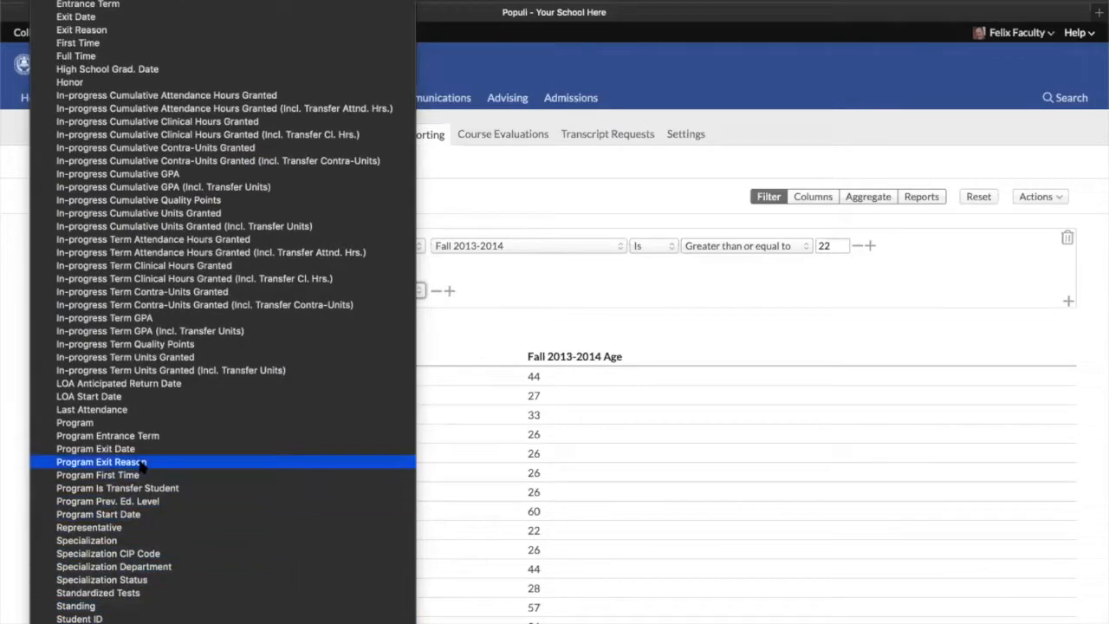
scroll(143, 463, down, 3)
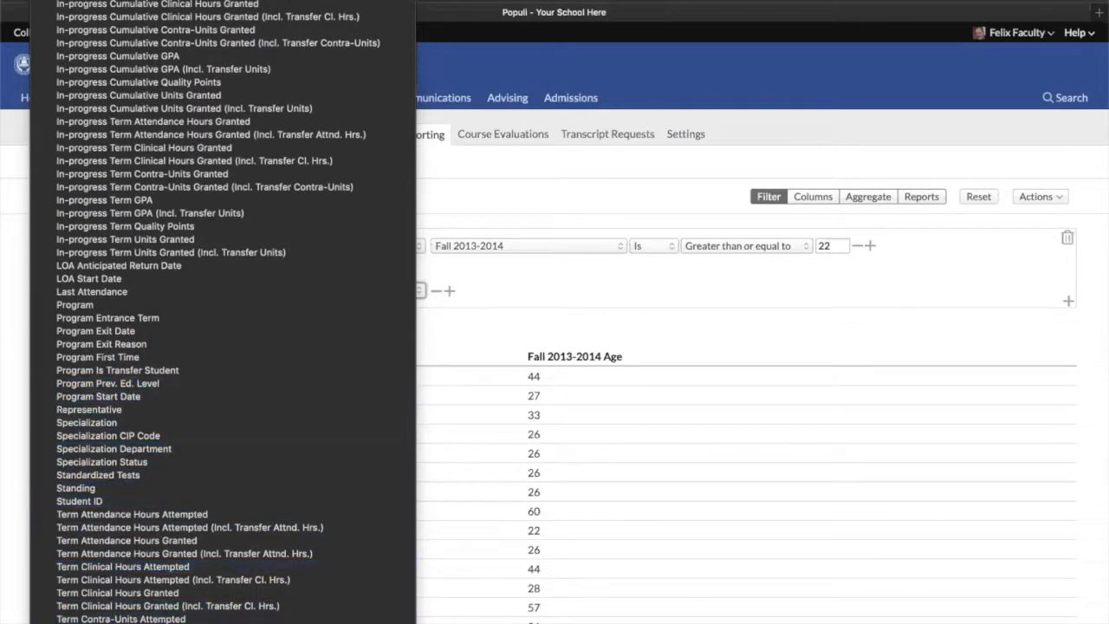
scroll(115, 399, down, 7)
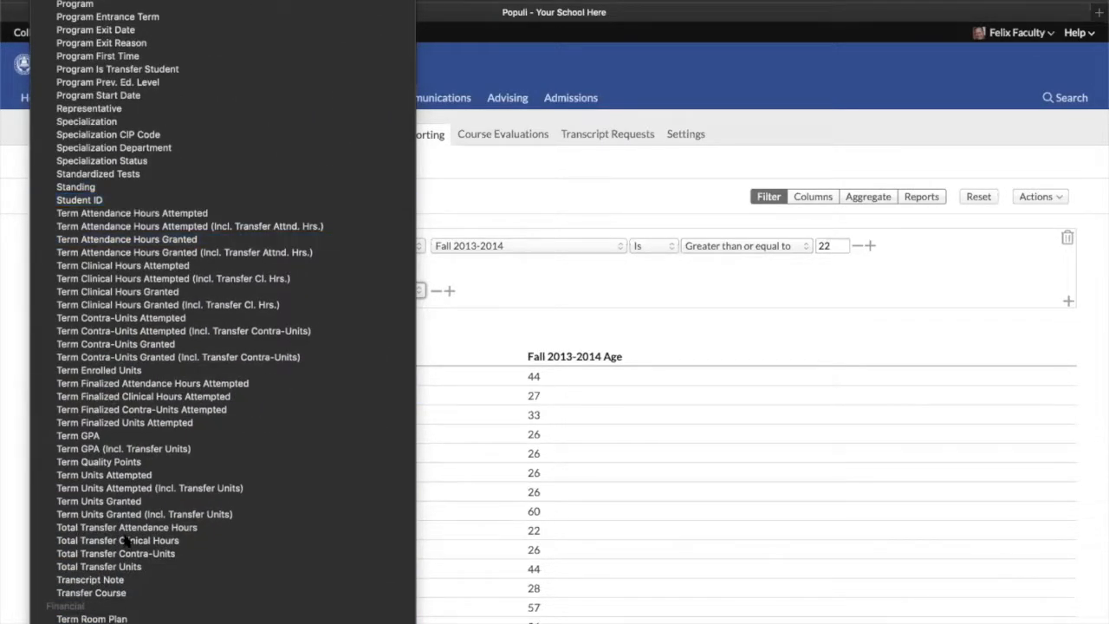
scroll(115, 399, down, 2)
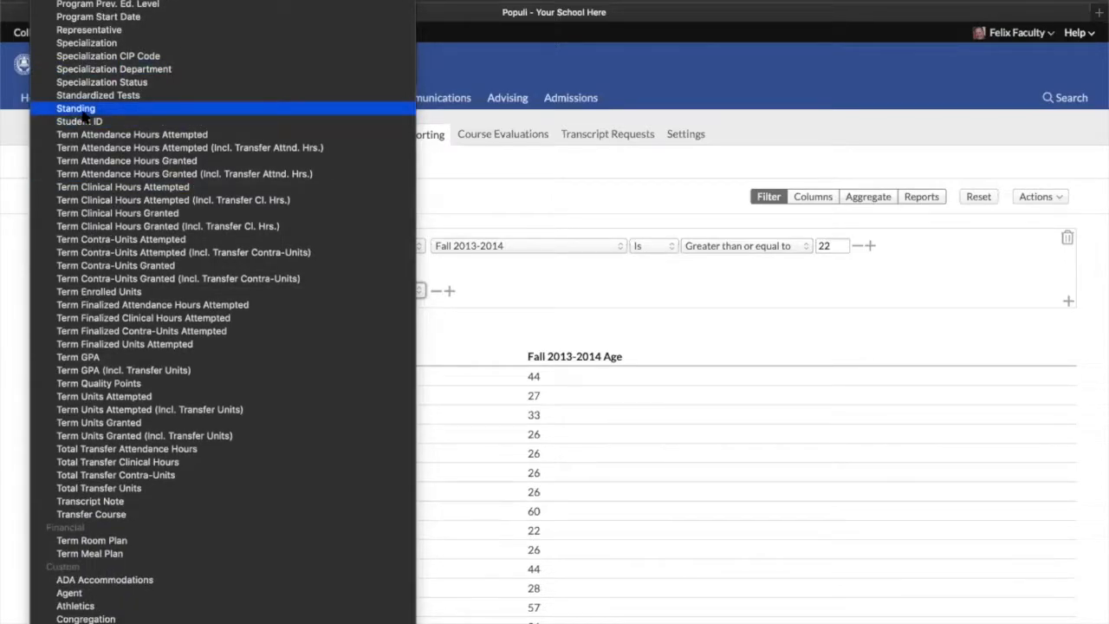
scroll(156, 620, down, 3)
scroll(152, 606, down, 3)
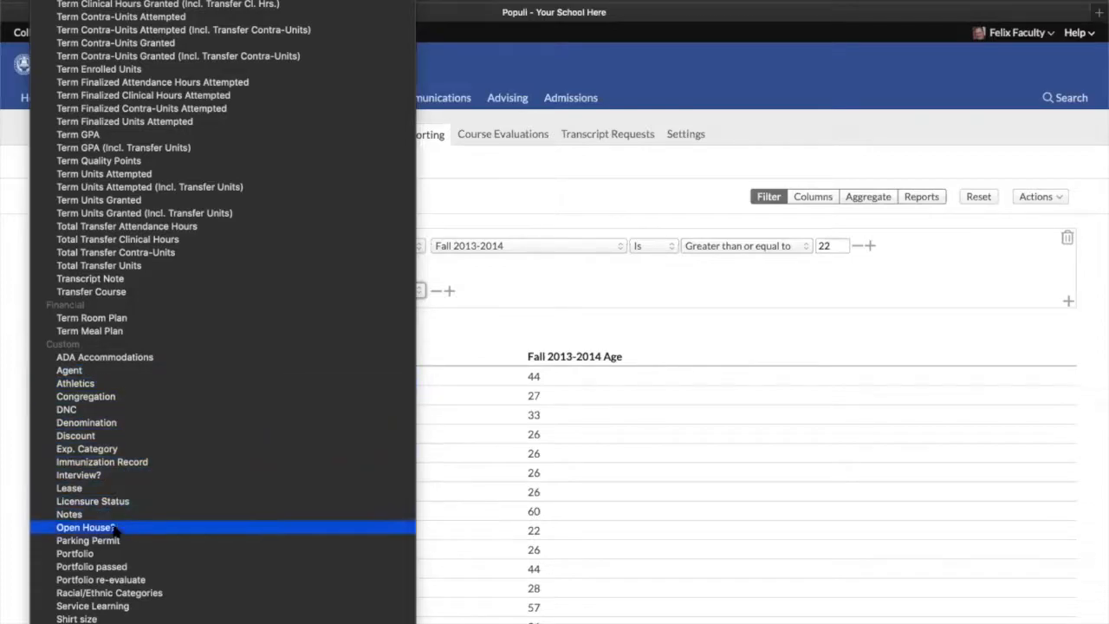
scroll(136, 609, down, 3)
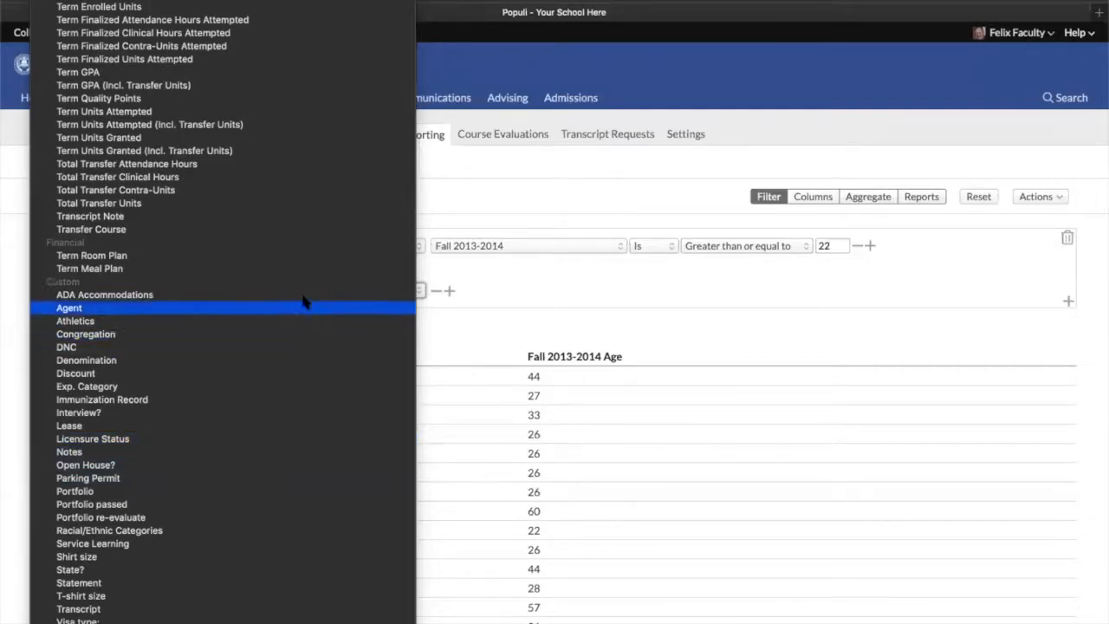
key(Escape)
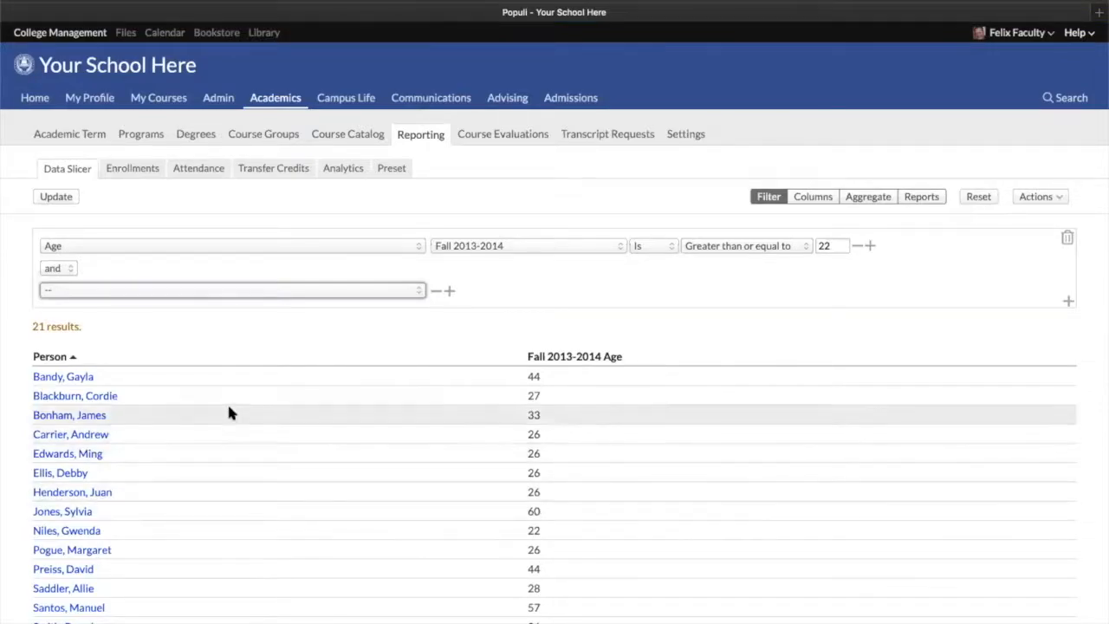
Reopen the second filter's field list and browse it again down to the custom fields before closing it
click(146, 294)
scroll(145, 300, down, 10)
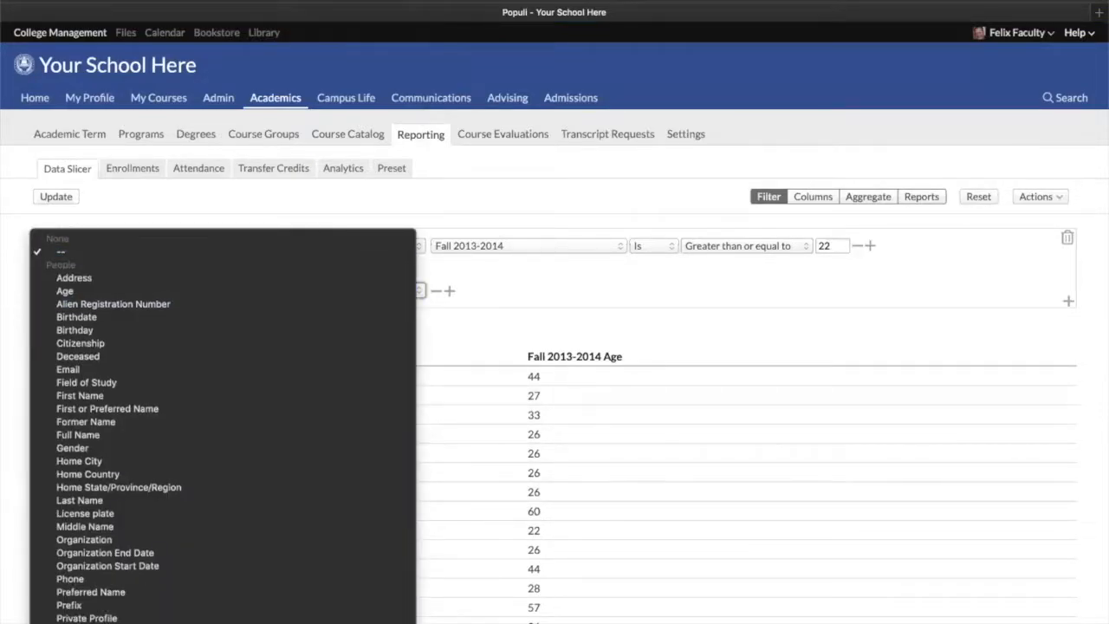
scroll(222, 312, down, 12)
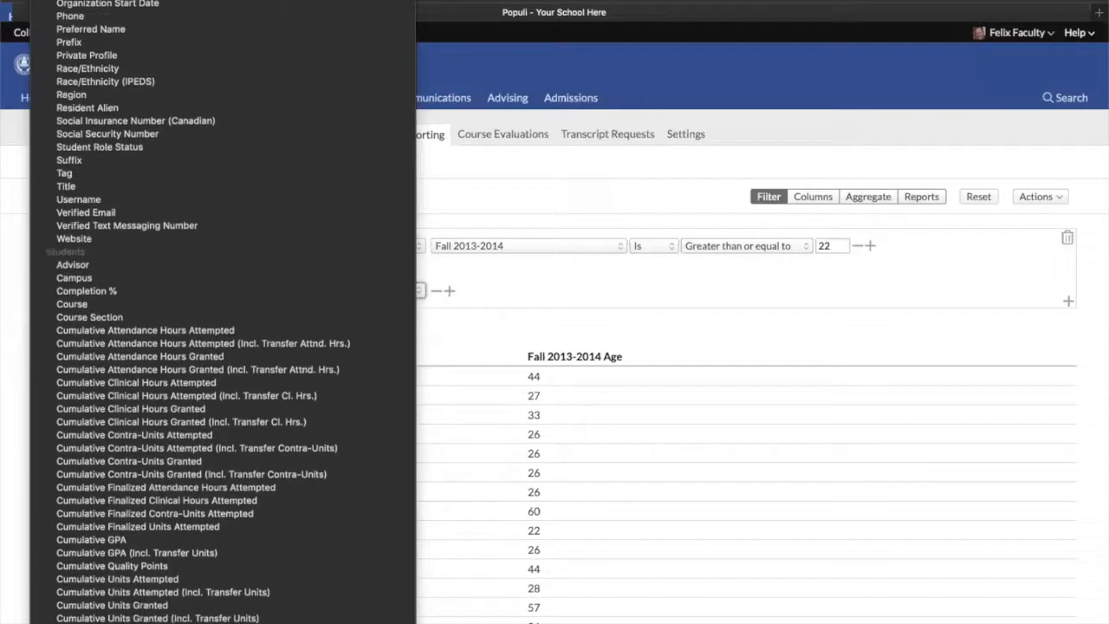
scroll(223, 312, down, 12)
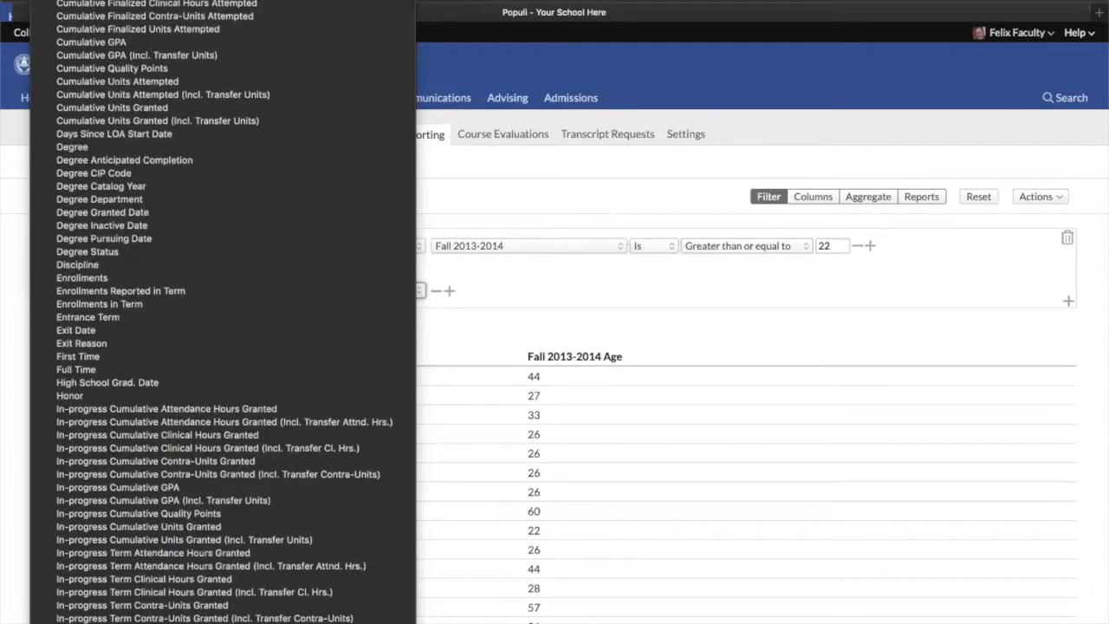
scroll(223, 312, down, 12)
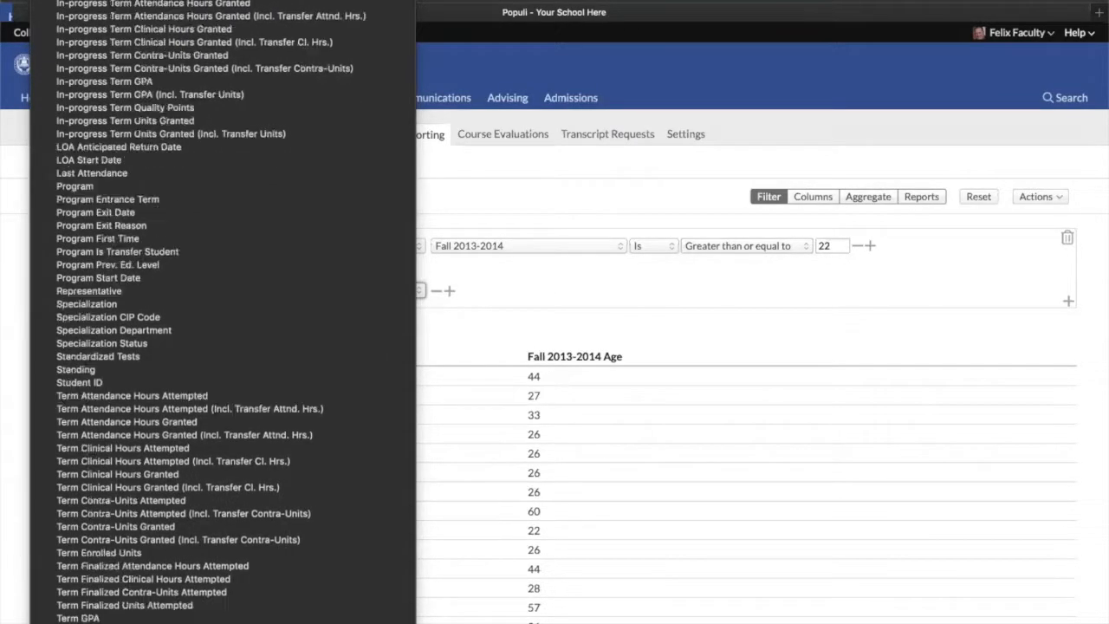
scroll(222, 312, down, 6)
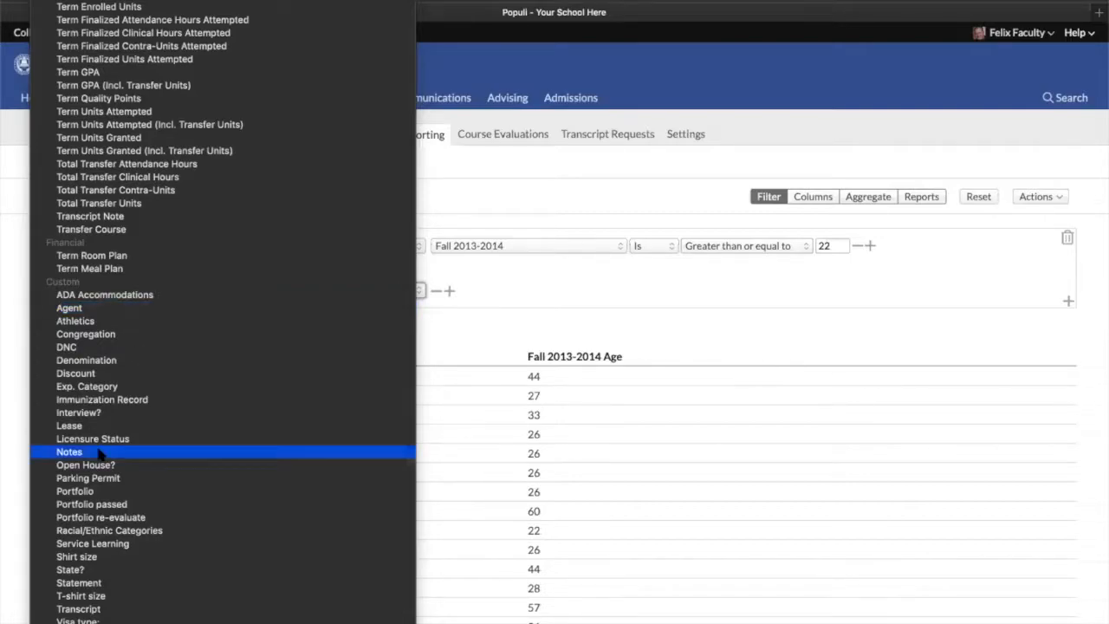
click(537, 182)
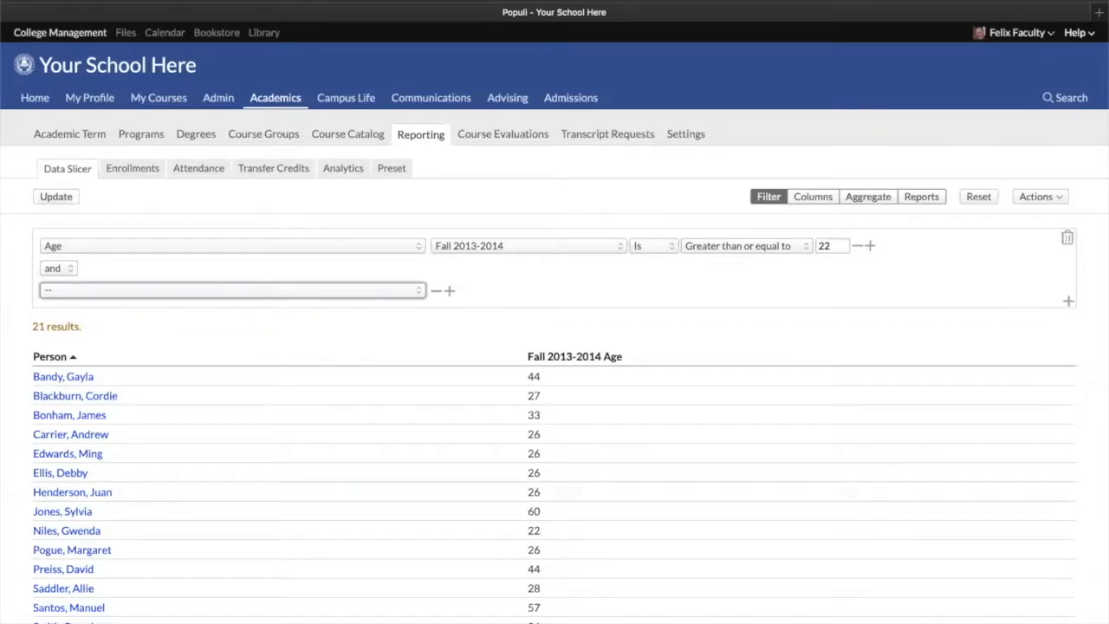
Set the second filter's field to Field of Study
click(133, 291)
scroll(121, 346, down, 5)
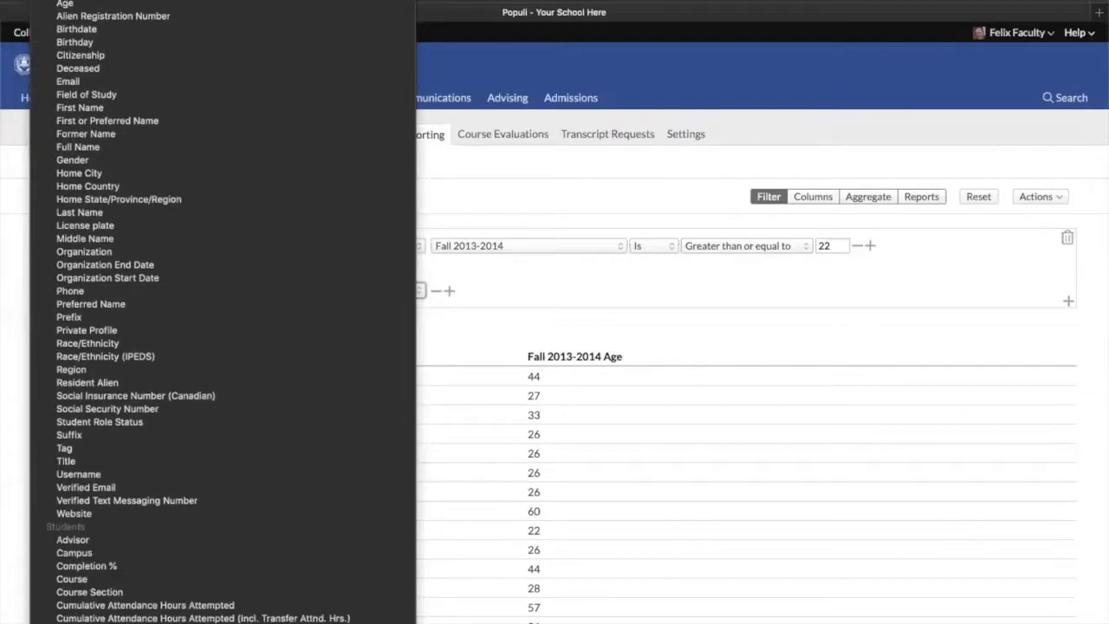
scroll(222, 311, down, 15)
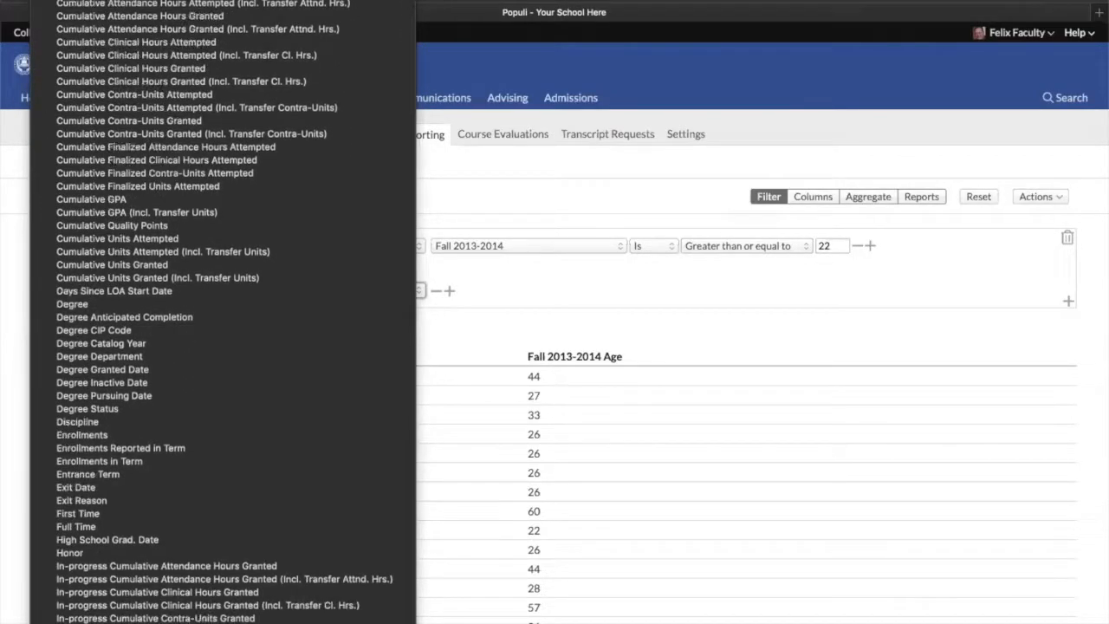
scroll(163, 227, down, 7)
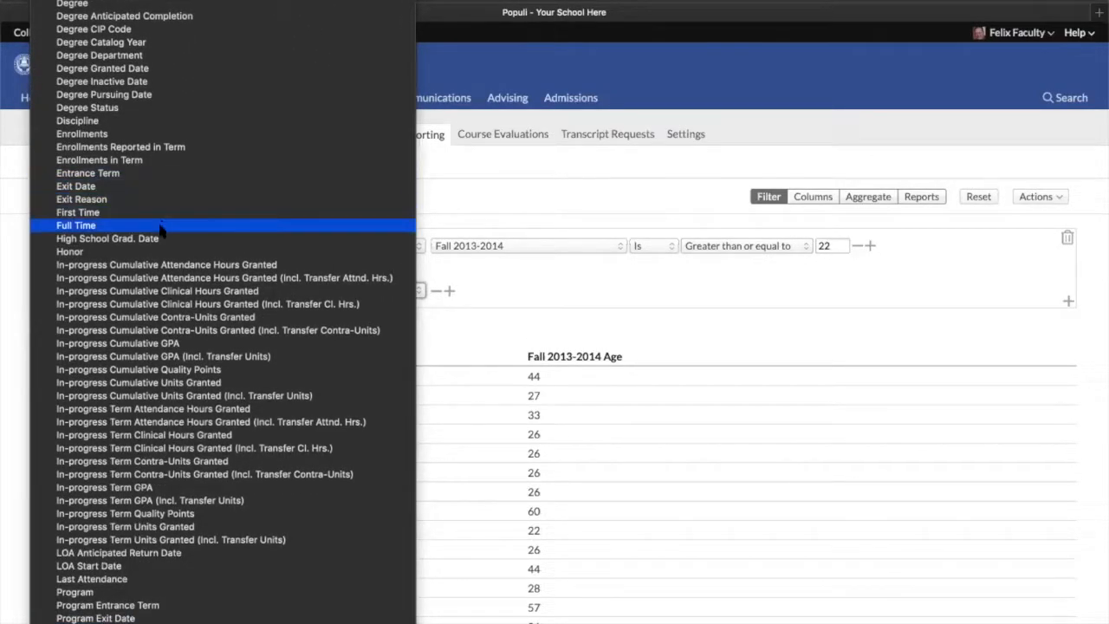
scroll(112, 589, down, 6)
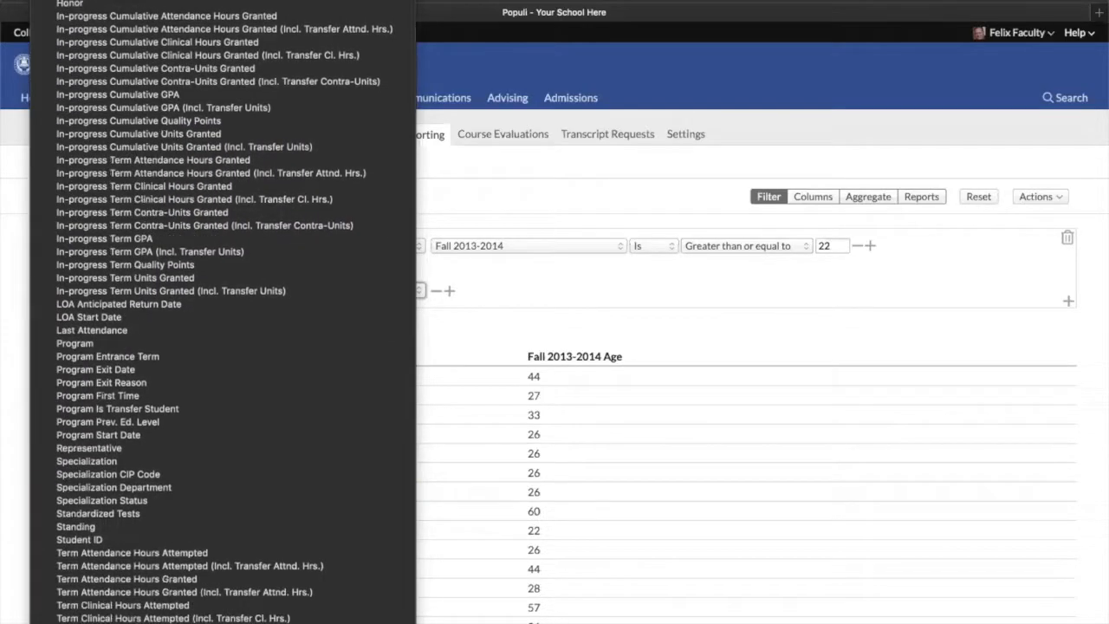
scroll(223, 312, down, 12)
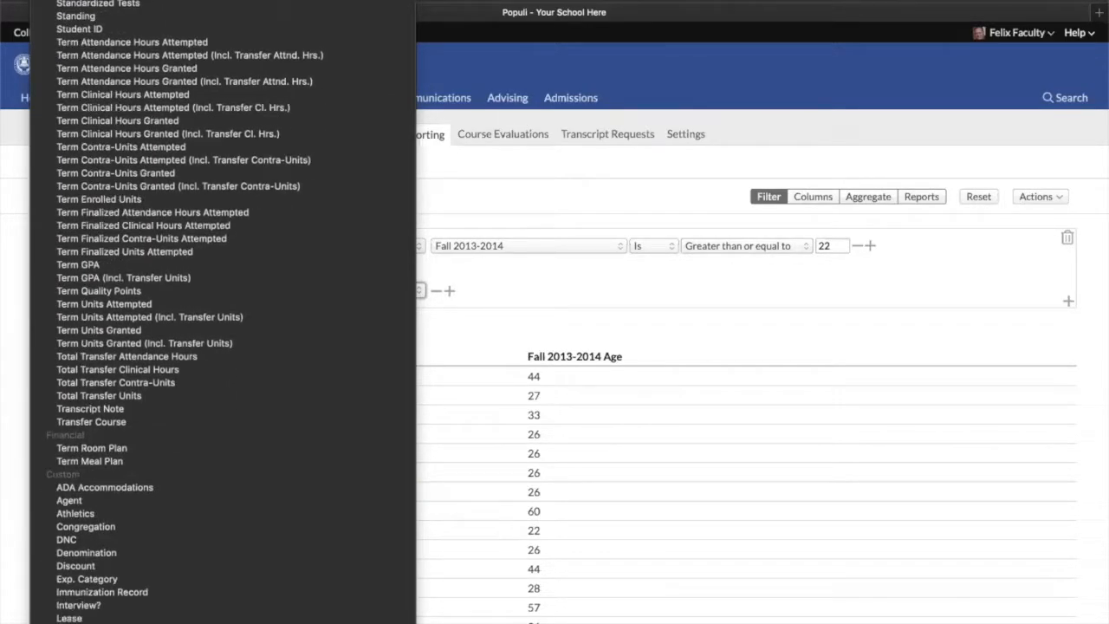
scroll(173, 433, down, 5)
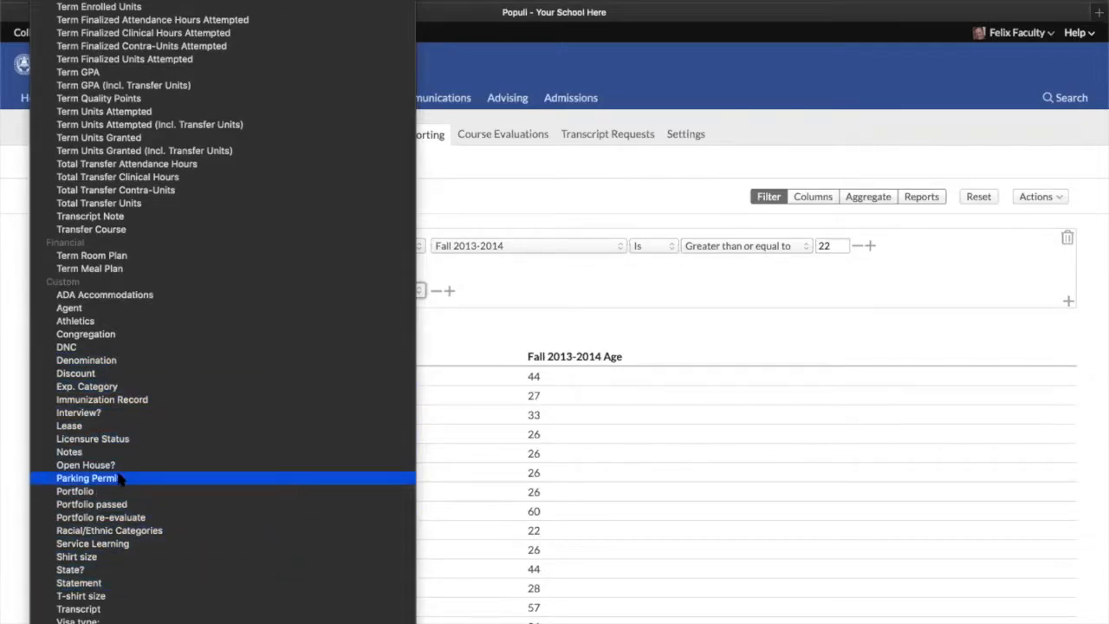
scroll(121, 267, up, 8)
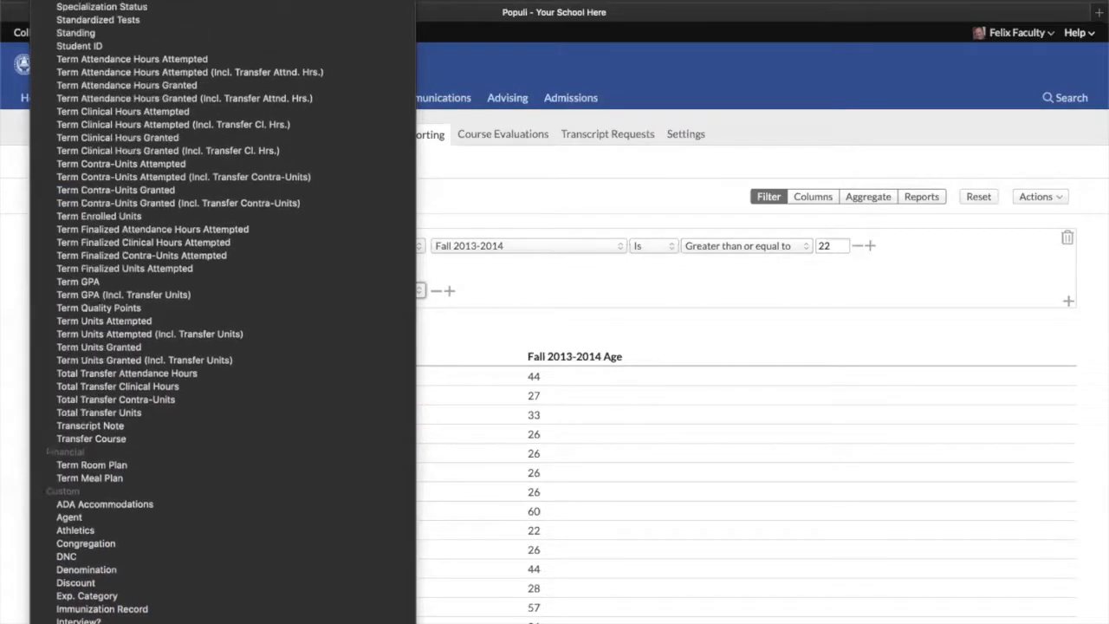
scroll(223, 312, up, 12)
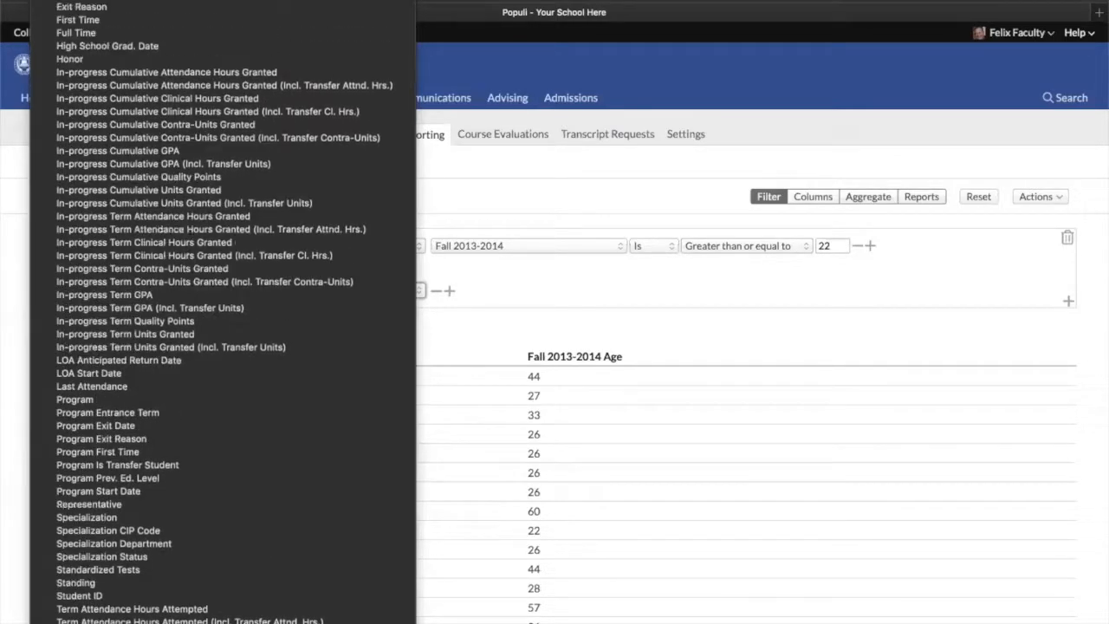
scroll(121, 429, up, 12)
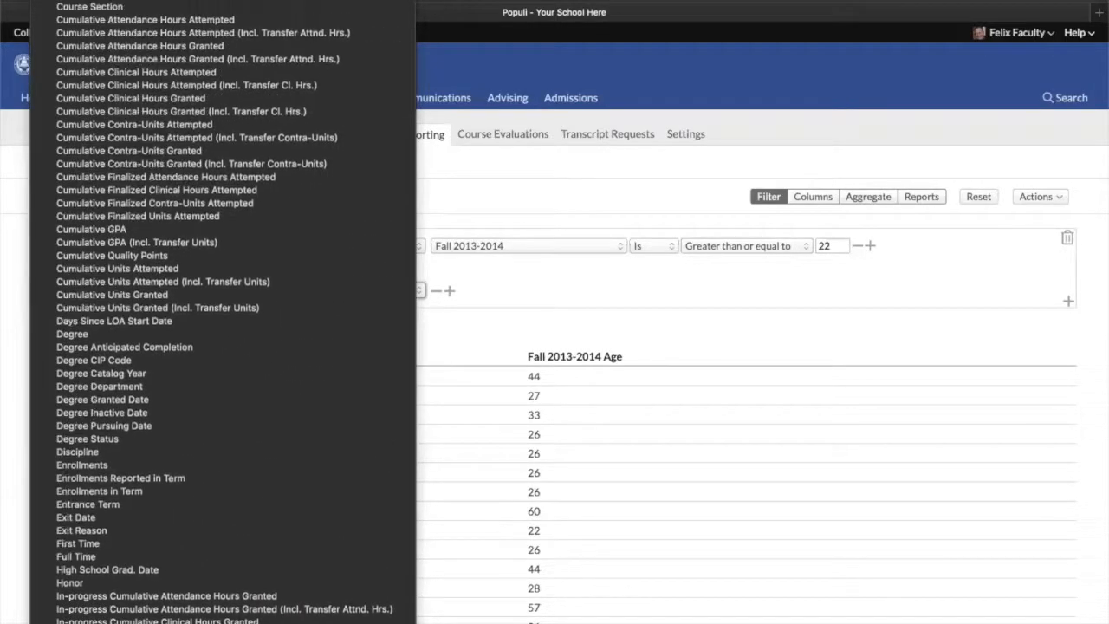
scroll(198, 312, up, 12)
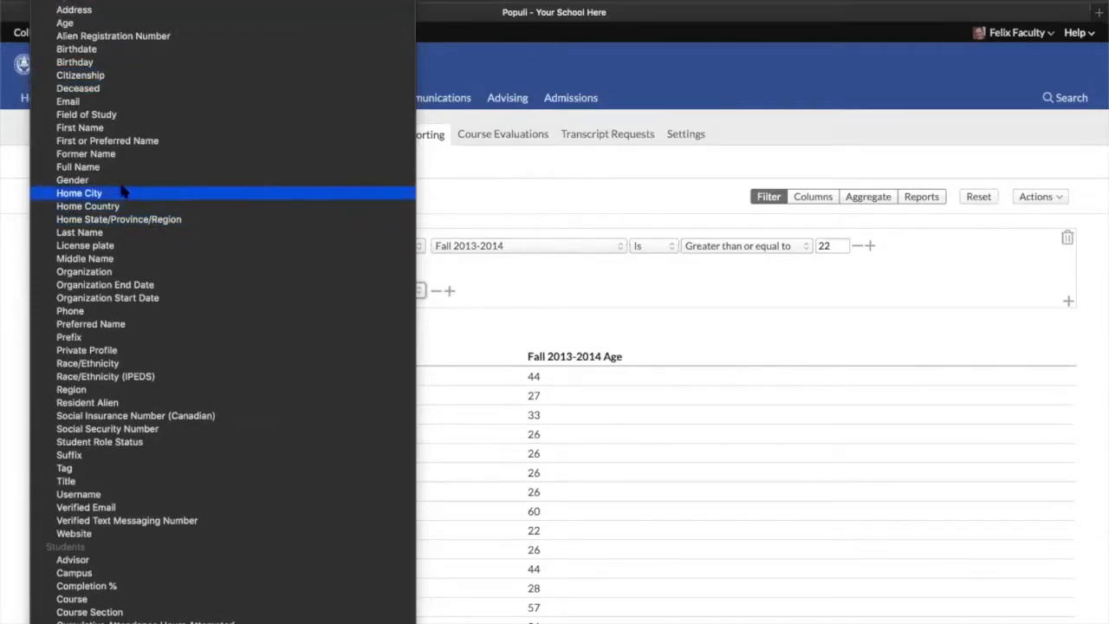
click(115, 116)
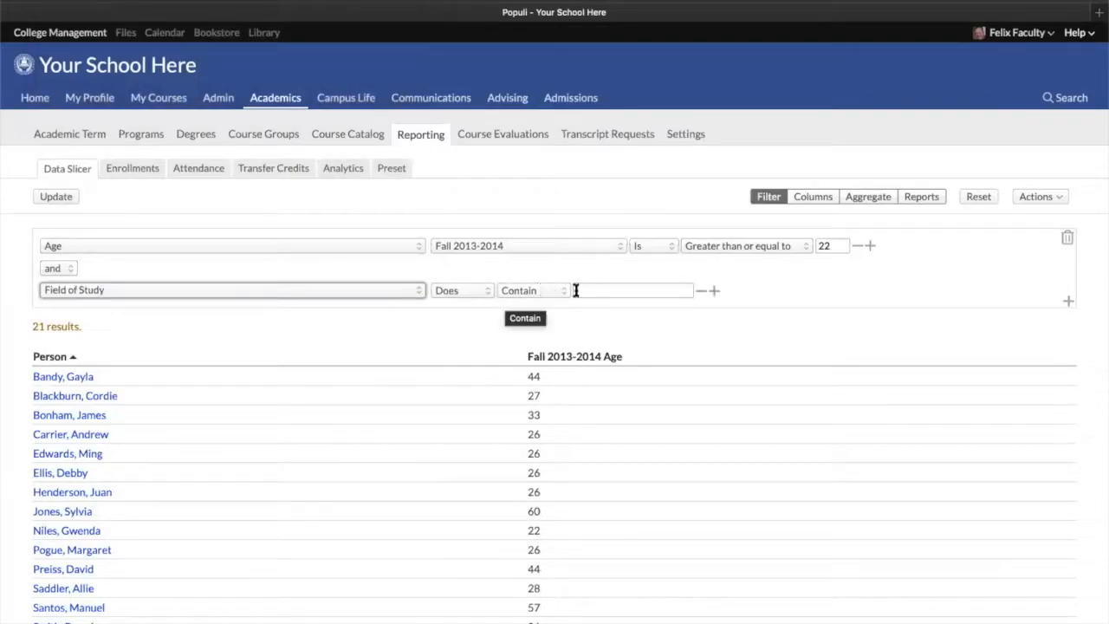
Search for the student by name, open the student's Info tab and view the options for adding other info
click(1072, 98)
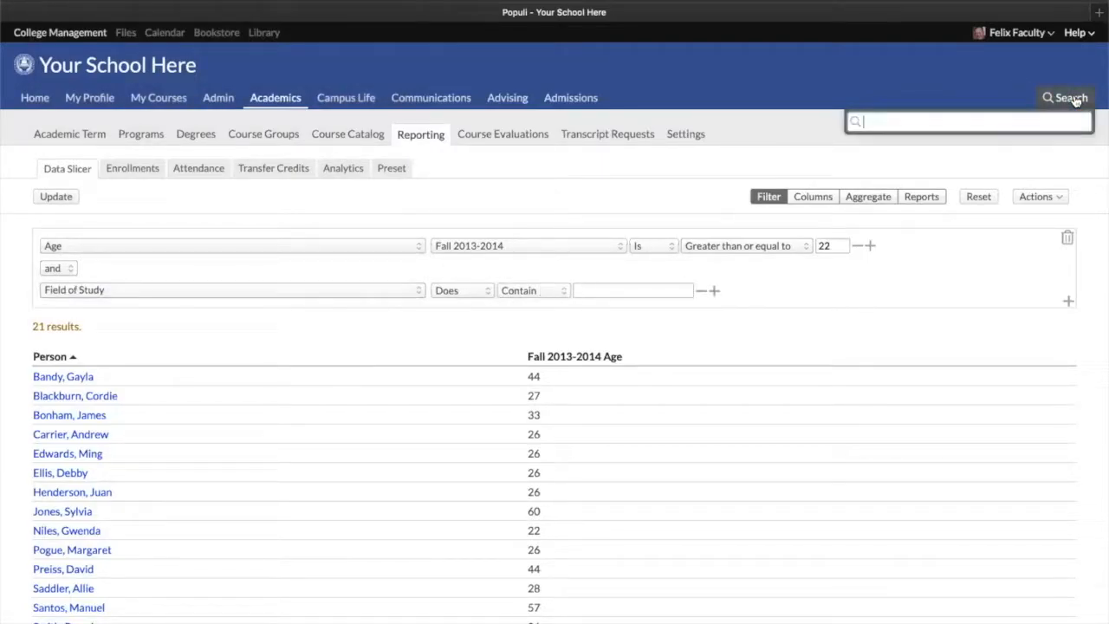
text(simon)
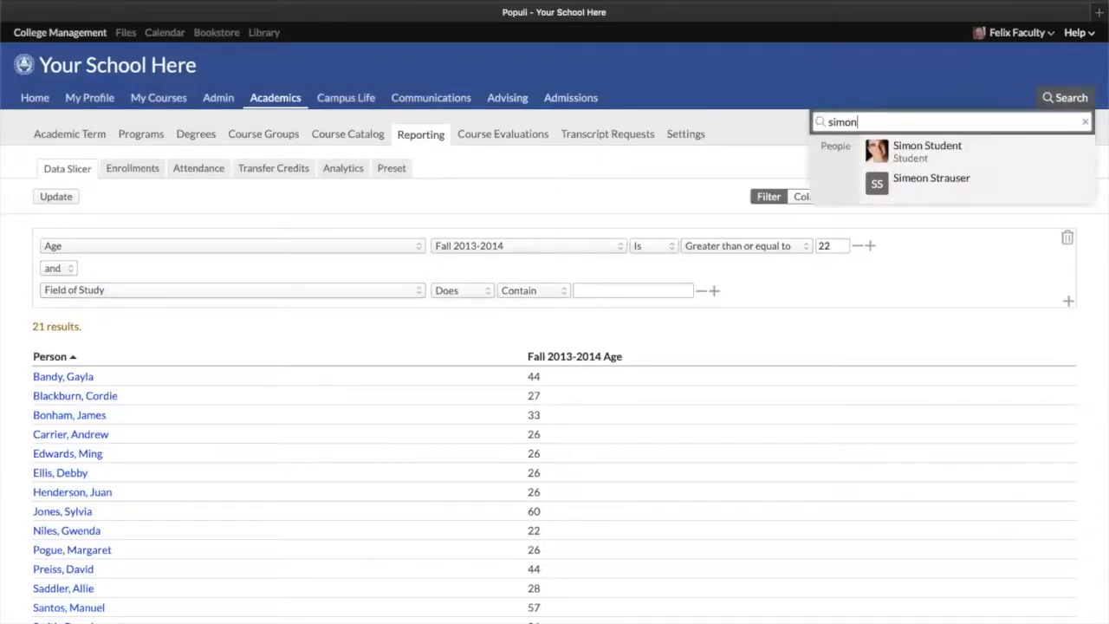
key(Return)
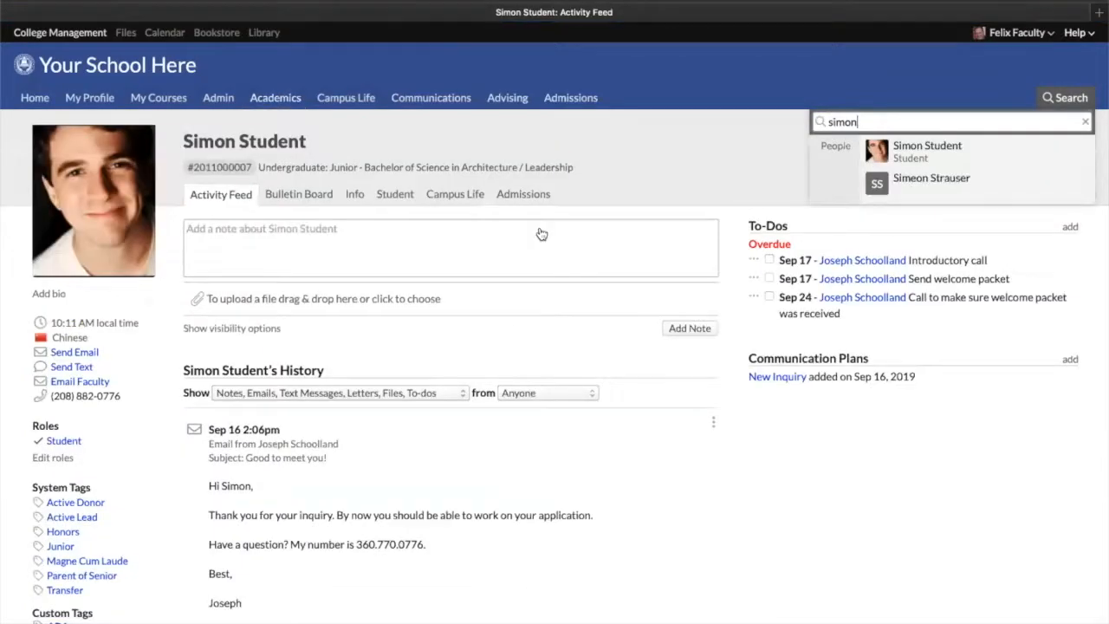
click(352, 200)
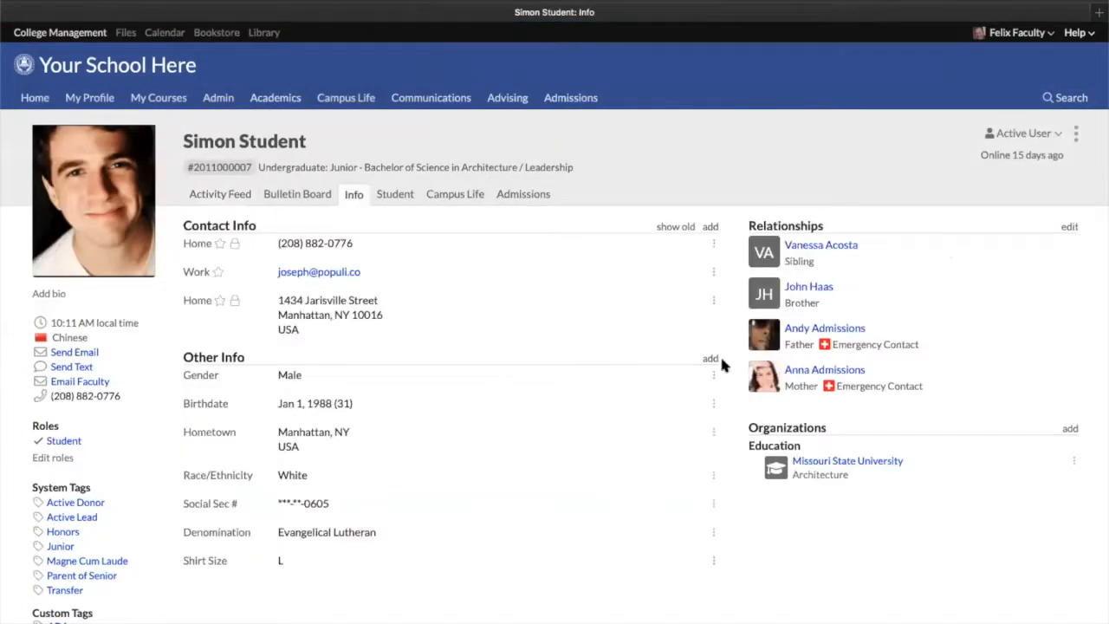
click(710, 359)
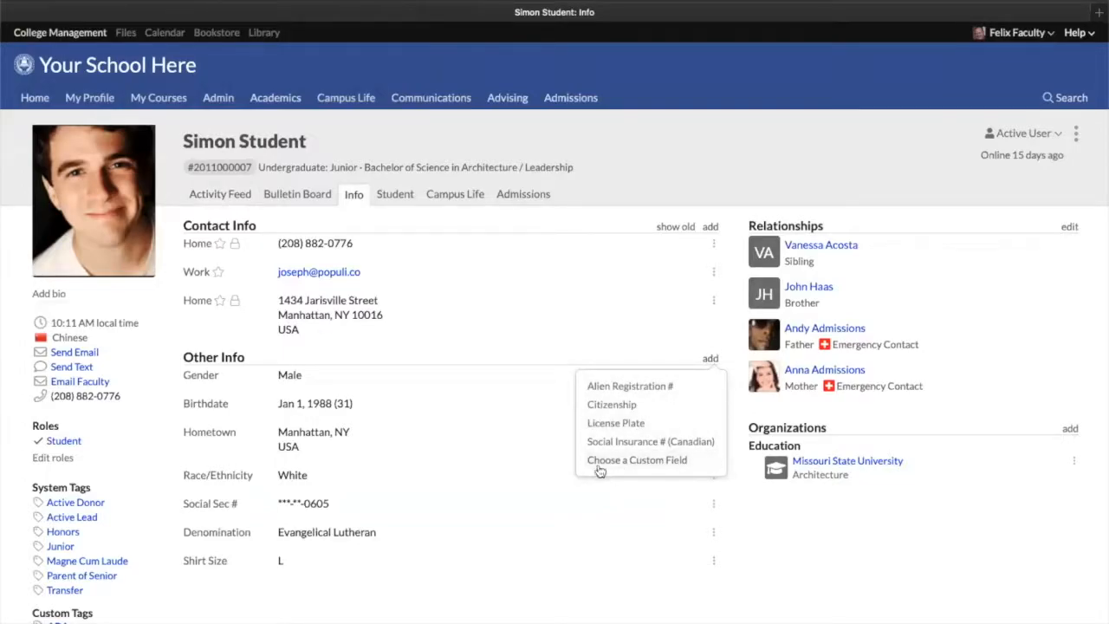
click(460, 276)
Search for the logged-in faculty member by name and open that person's profile
click(1070, 97)
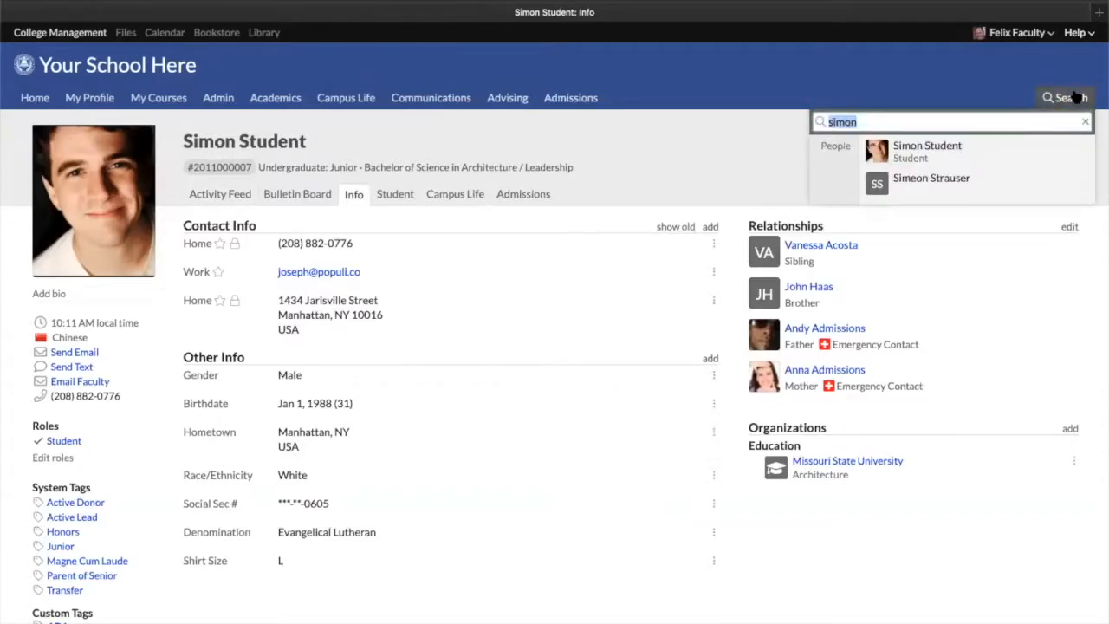
text(tracy)
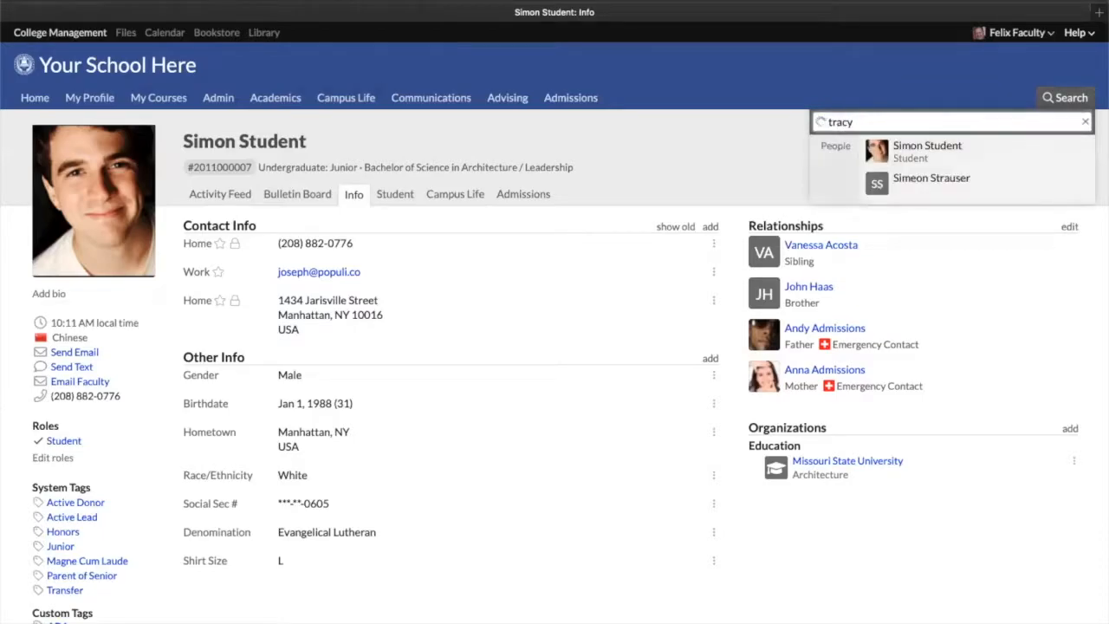
key(BackSpace)
key(BackSpace)
key(BackSpace)
key(BackSpace)
key(BackSpace)
text(felix)
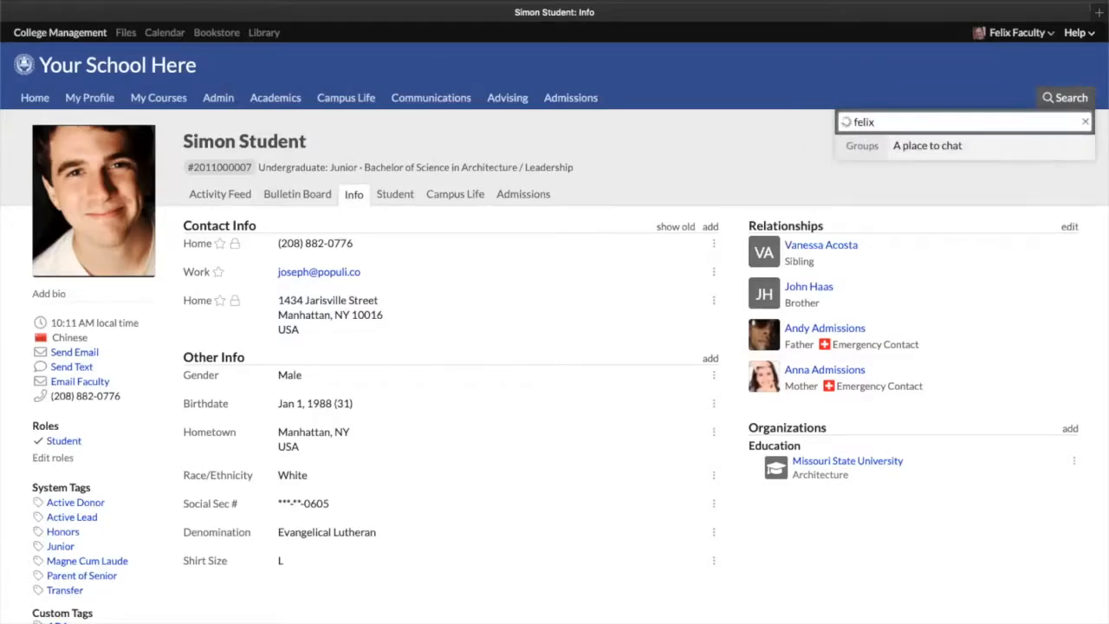
click(977, 151)
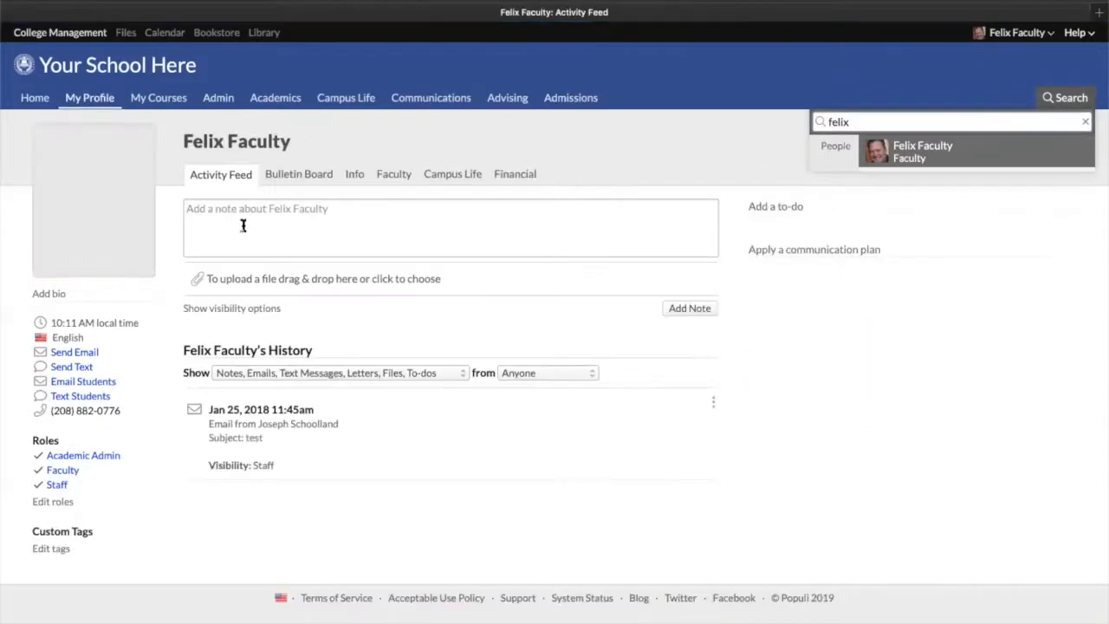
View the faculty profile's Faculty and Info tabs and the list of addable other-info fields
click(395, 177)
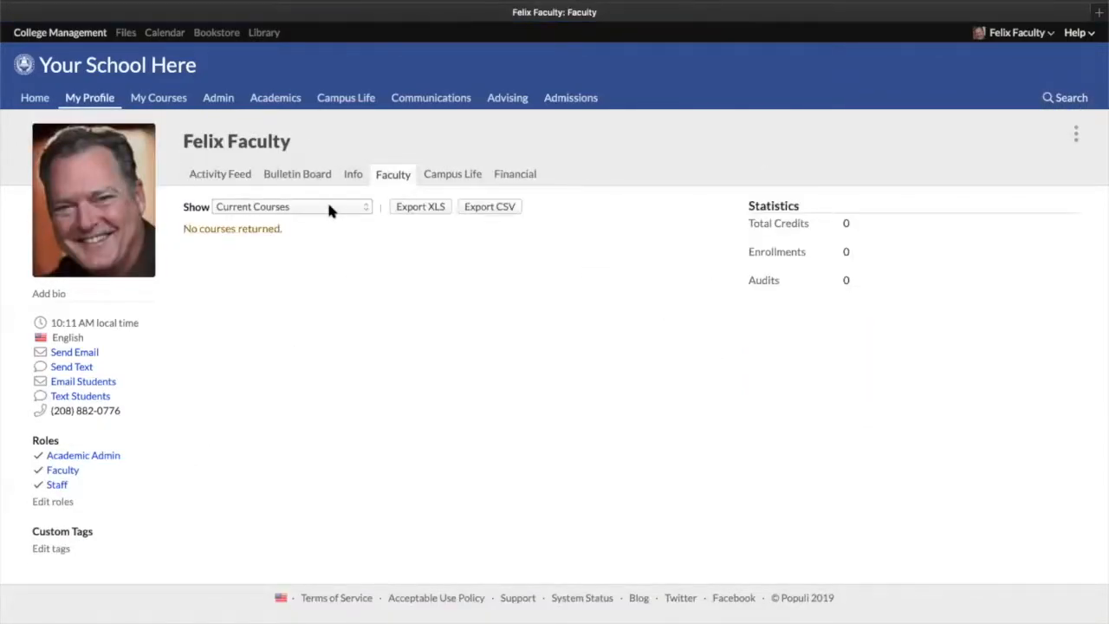
click(351, 174)
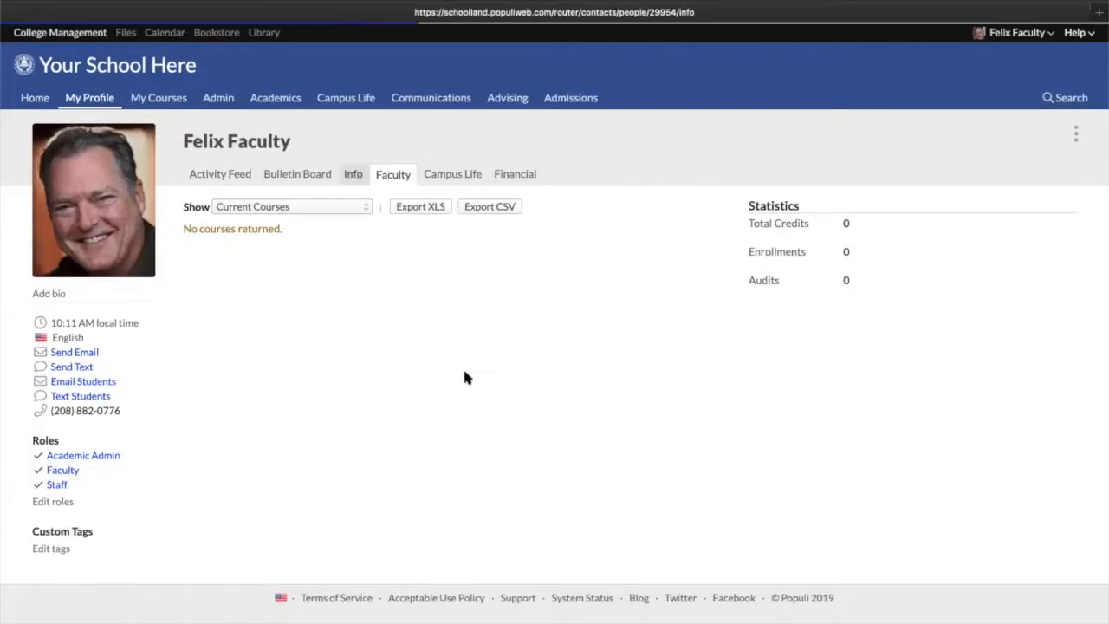
click(711, 367)
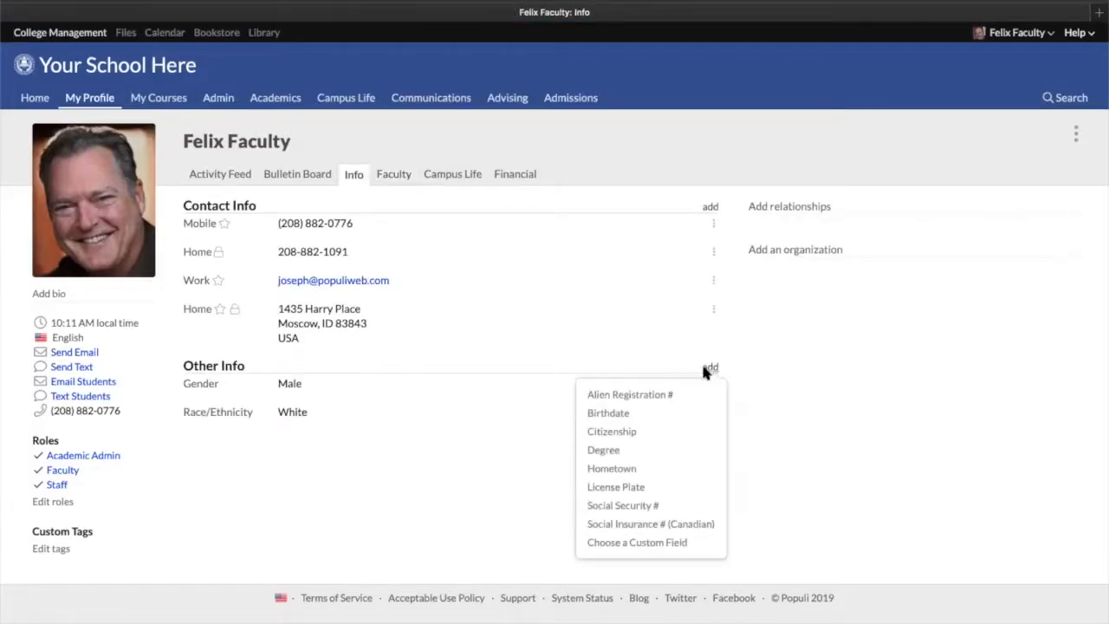
click(470, 345)
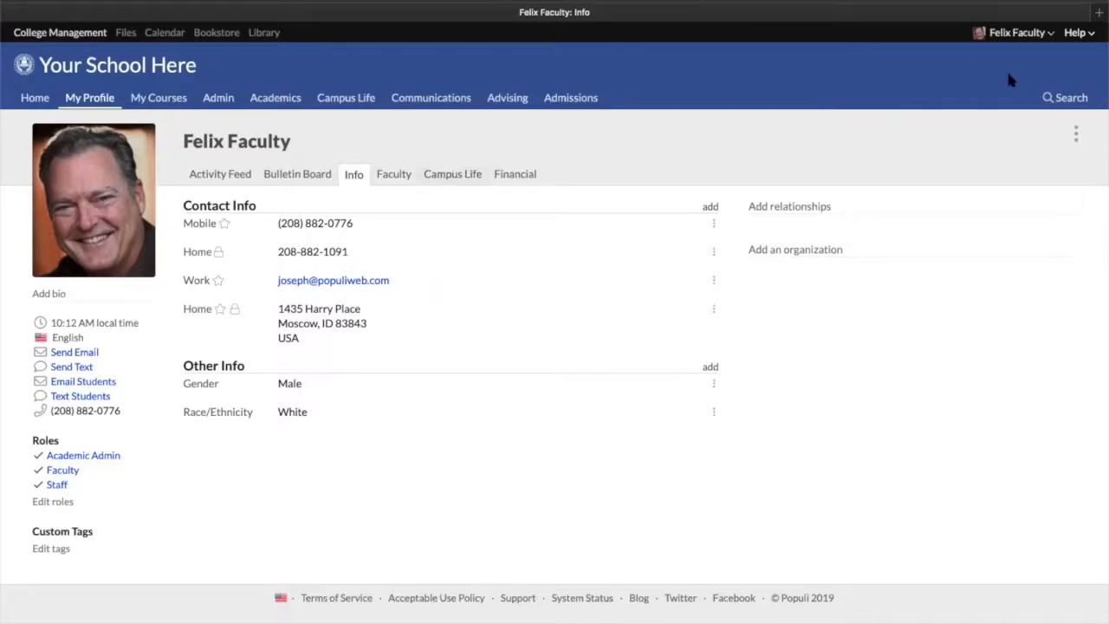
Search for the student again and view the Admissions tab's lead info and custom fields
click(1065, 100)
text(simon)
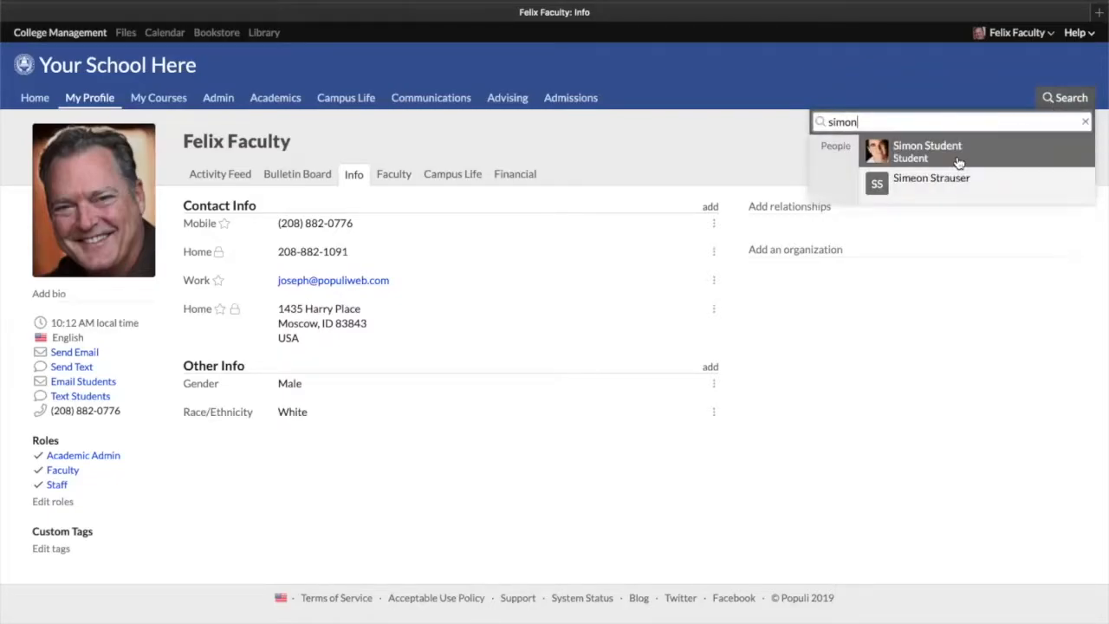
click(958, 160)
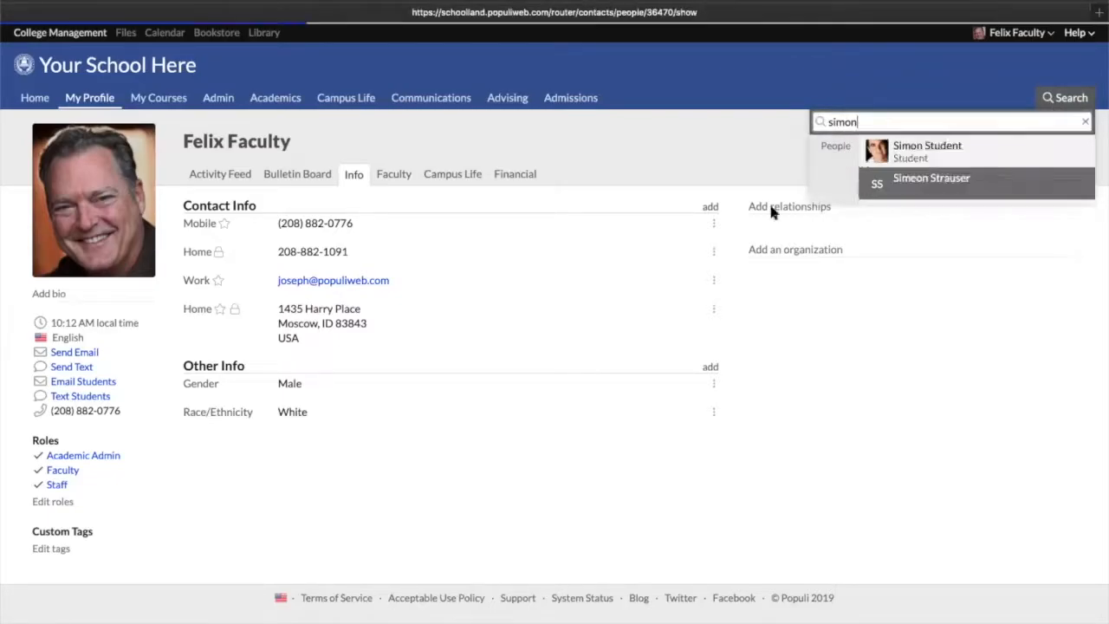
click(531, 194)
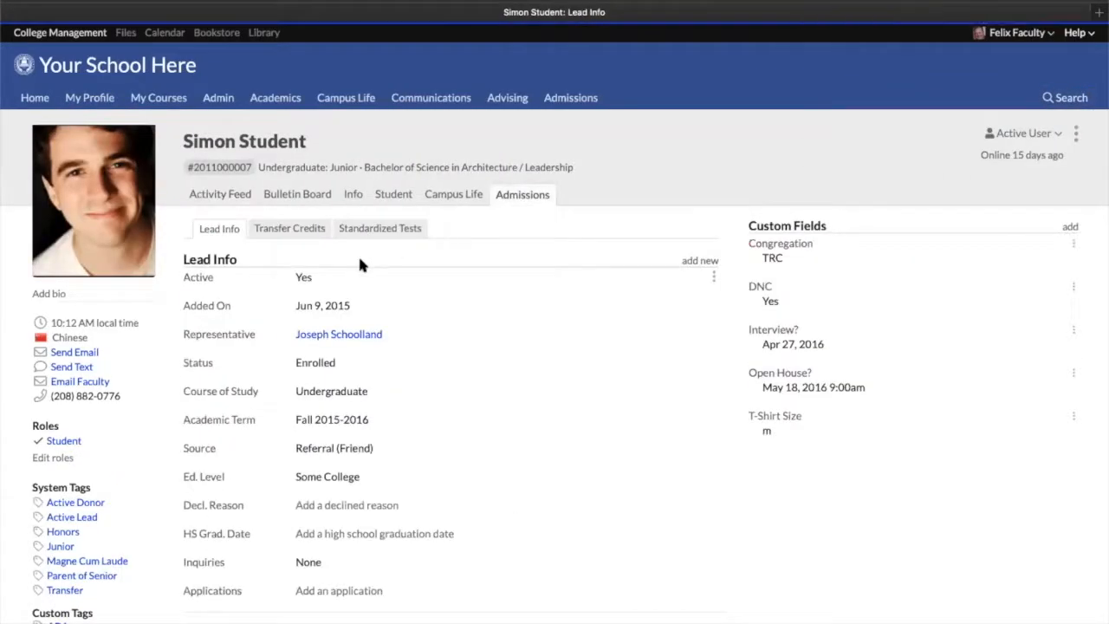
scroll(287, 534, down, 1)
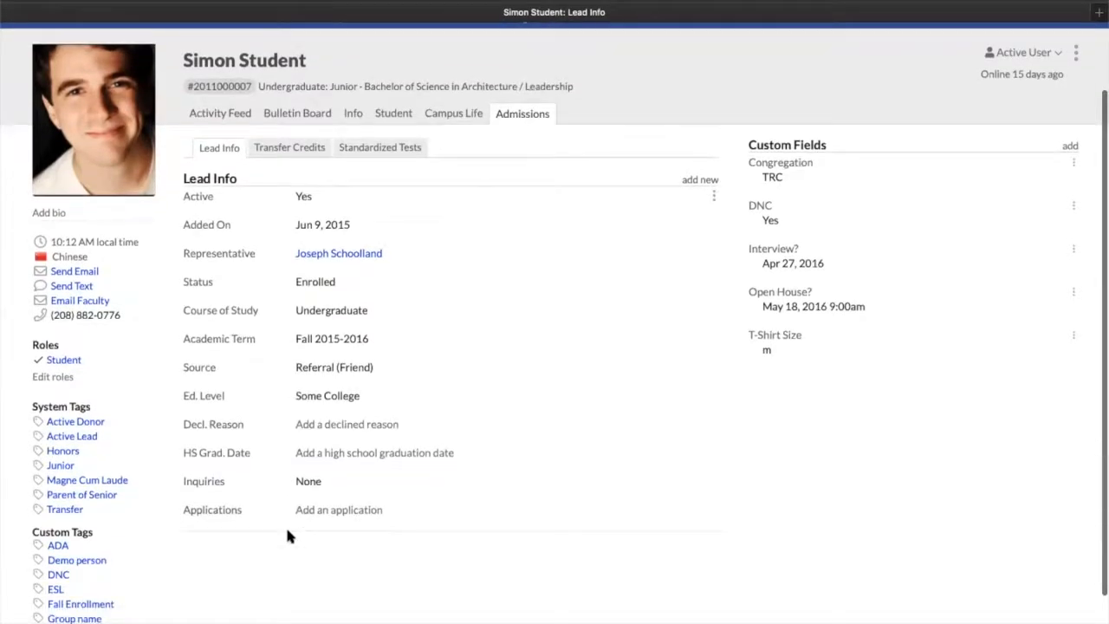
scroll(286, 533, up, 1)
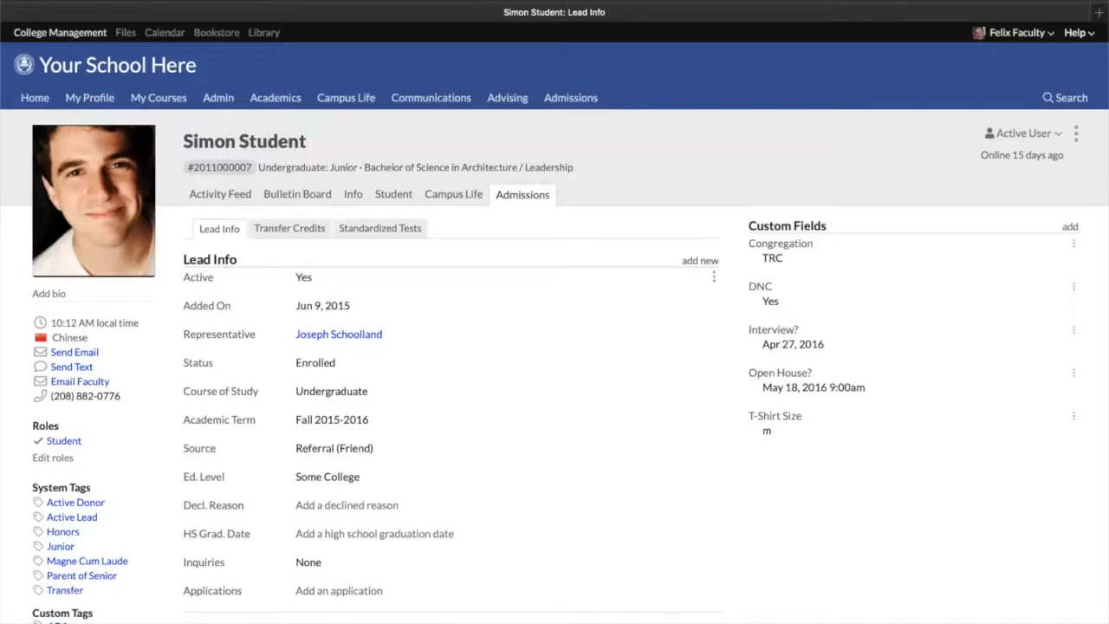
Browse the Academics term info and settings pages, then return to the Data Slicer report
click(275, 101)
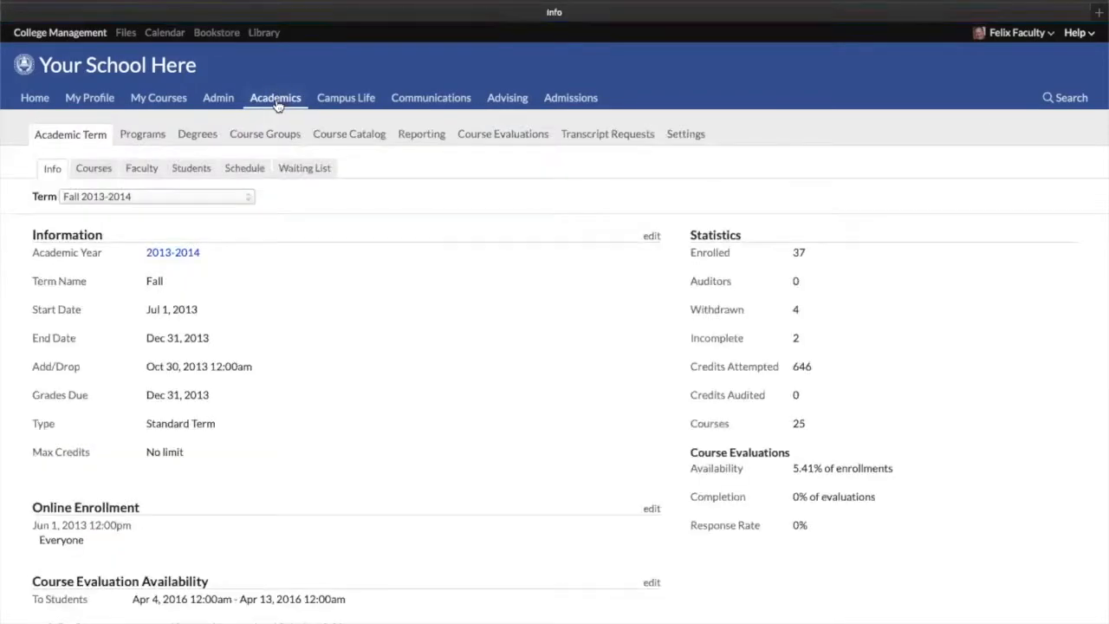
click(686, 136)
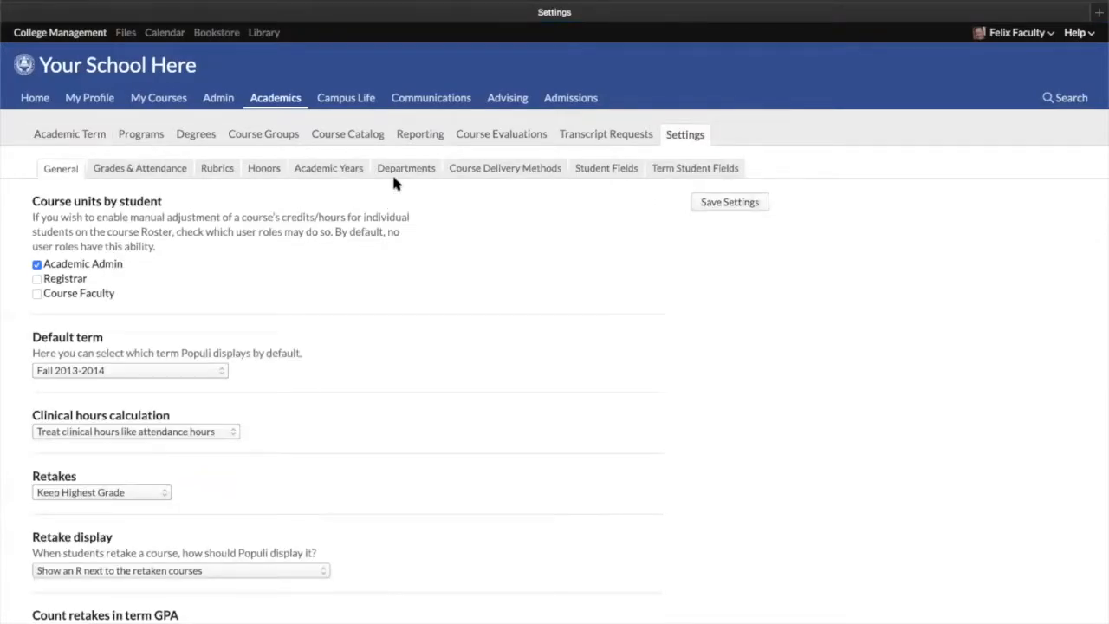
click(421, 141)
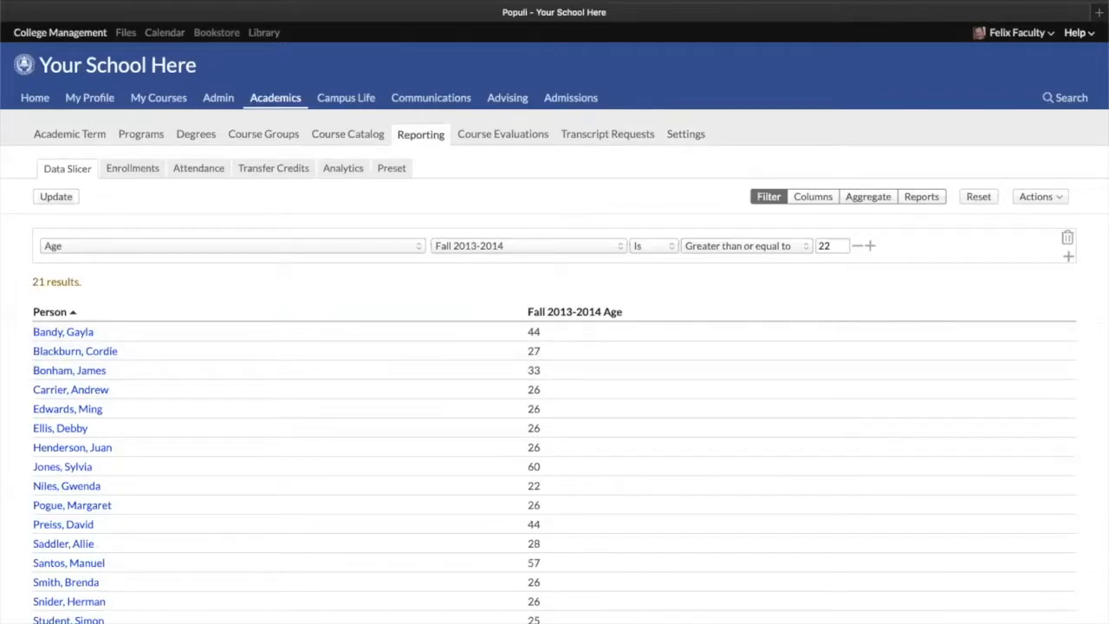
Add a Student Role Status condition to the Age filter group
click(870, 247)
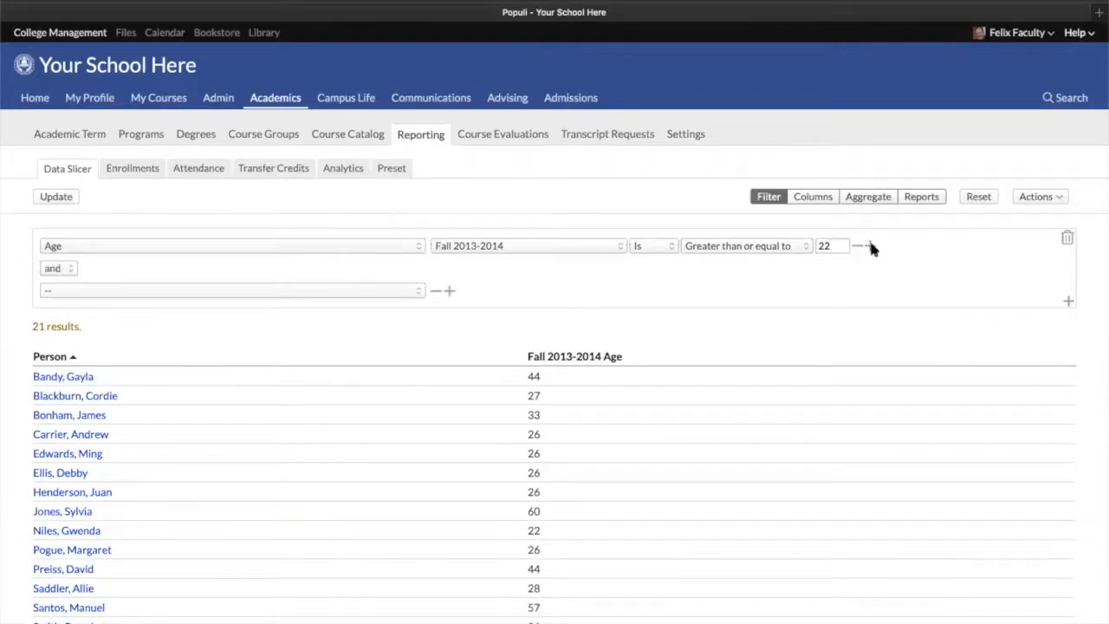
click(170, 291)
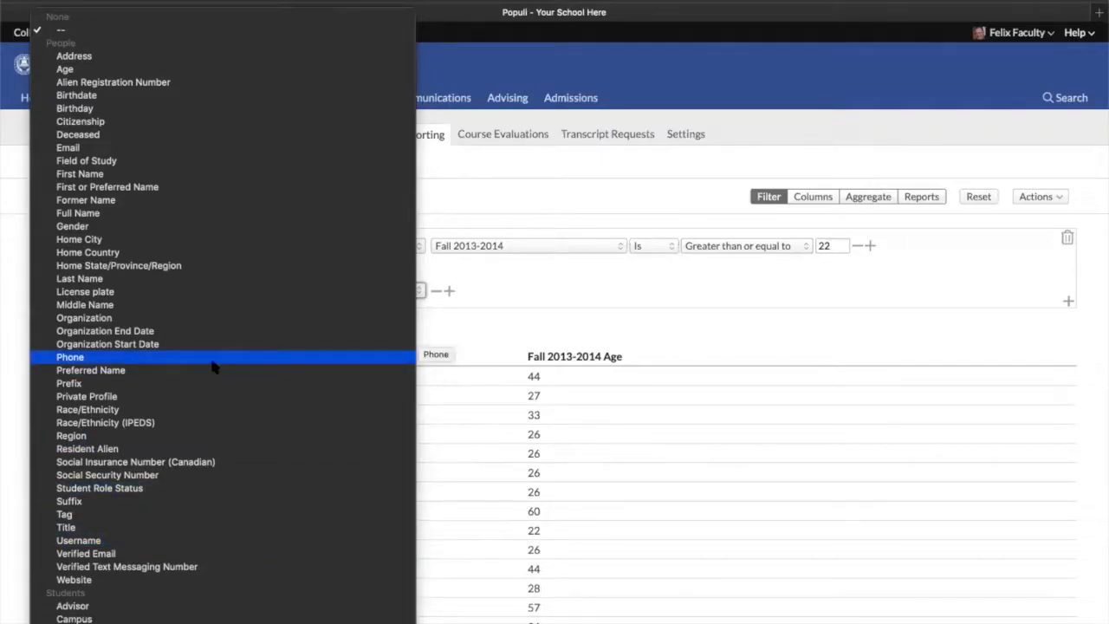
click(148, 488)
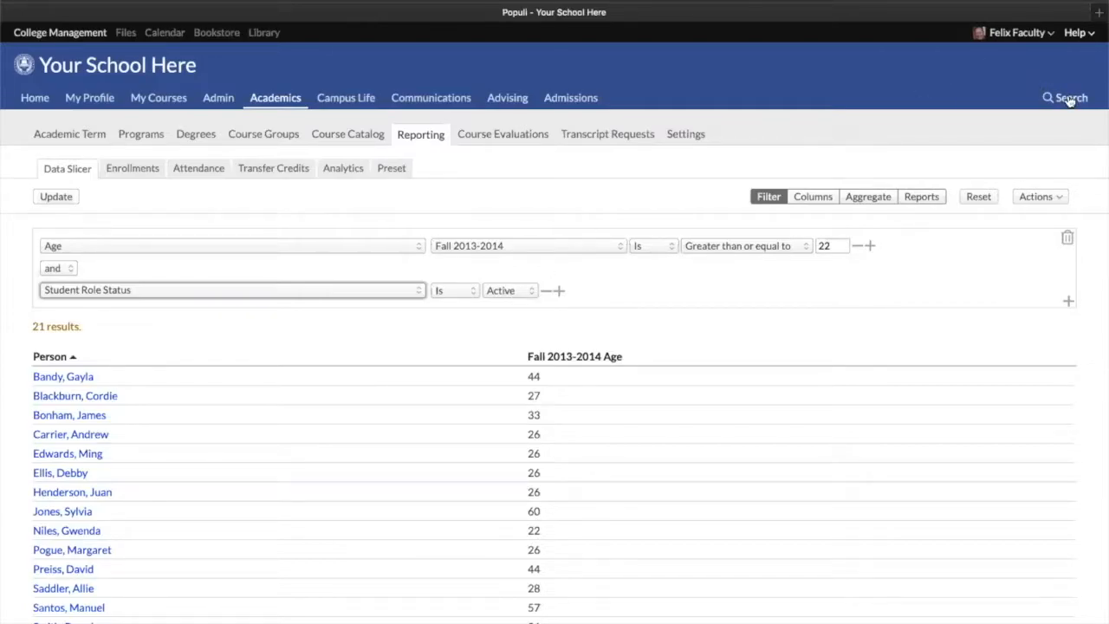
Open a student's profile from the Fall 2013-2014 term's student list
click(260, 98)
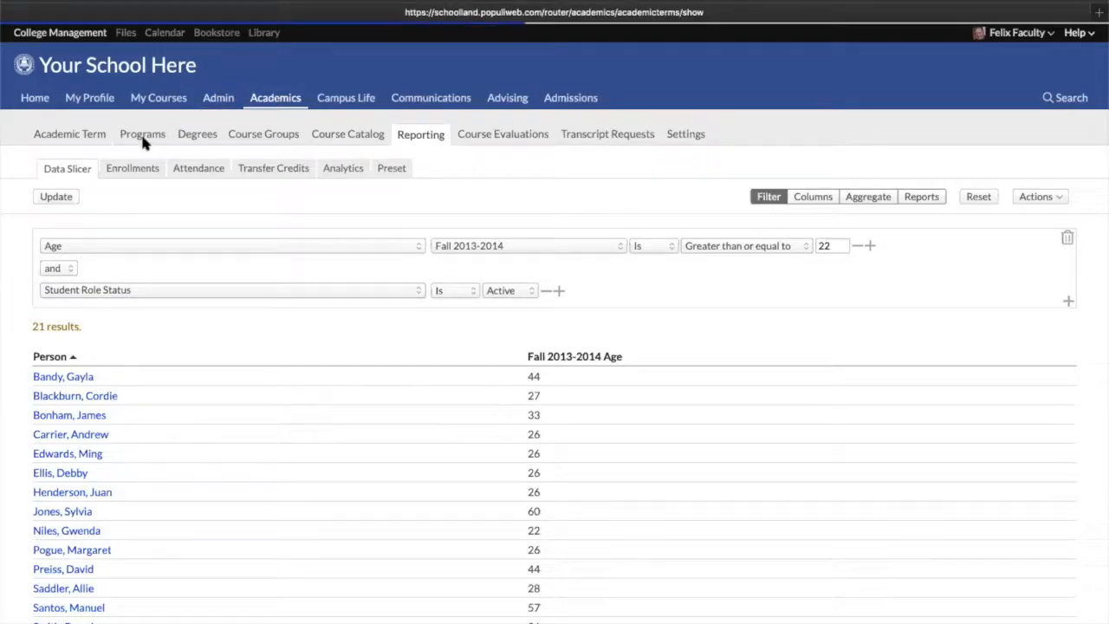
click(192, 168)
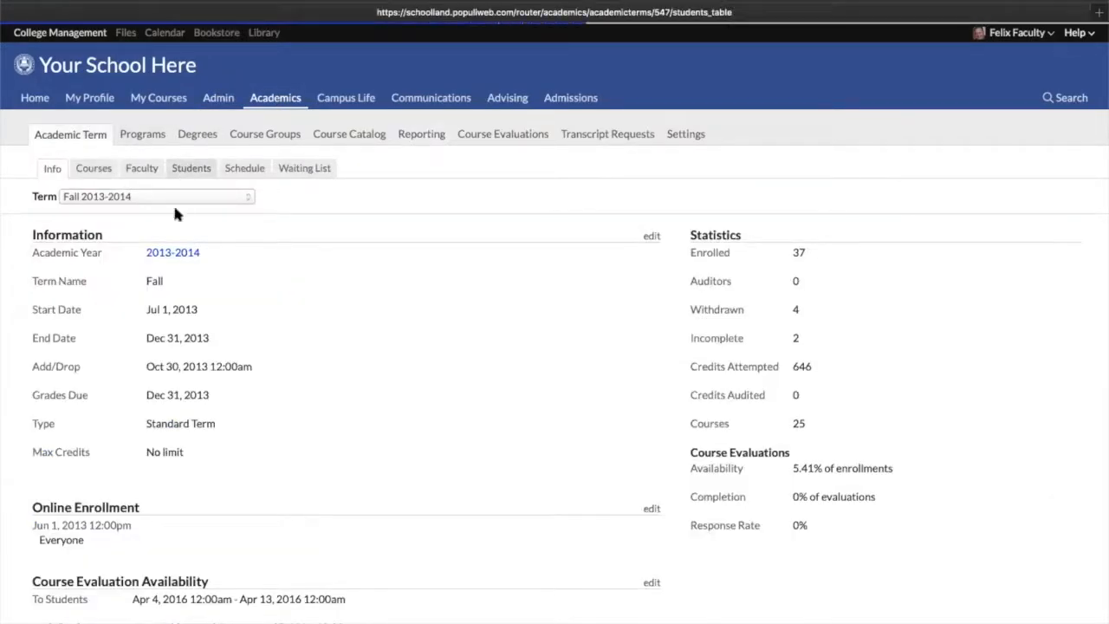
click(64, 385)
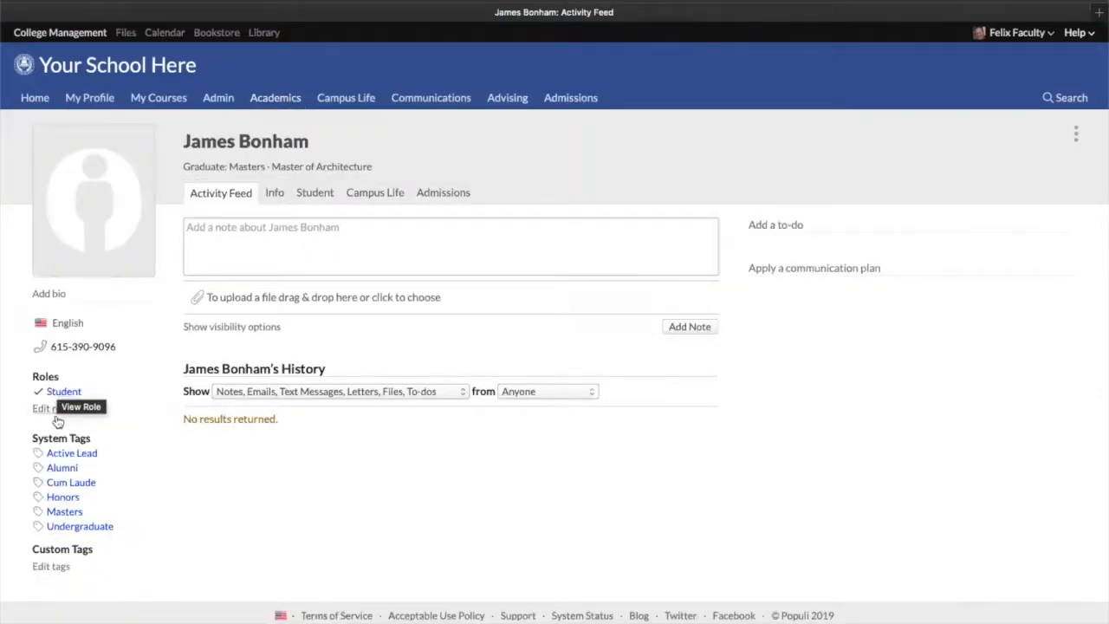
Open the student's role editor, untick the Student role to view exit date and reason options, and close without saving
click(50, 410)
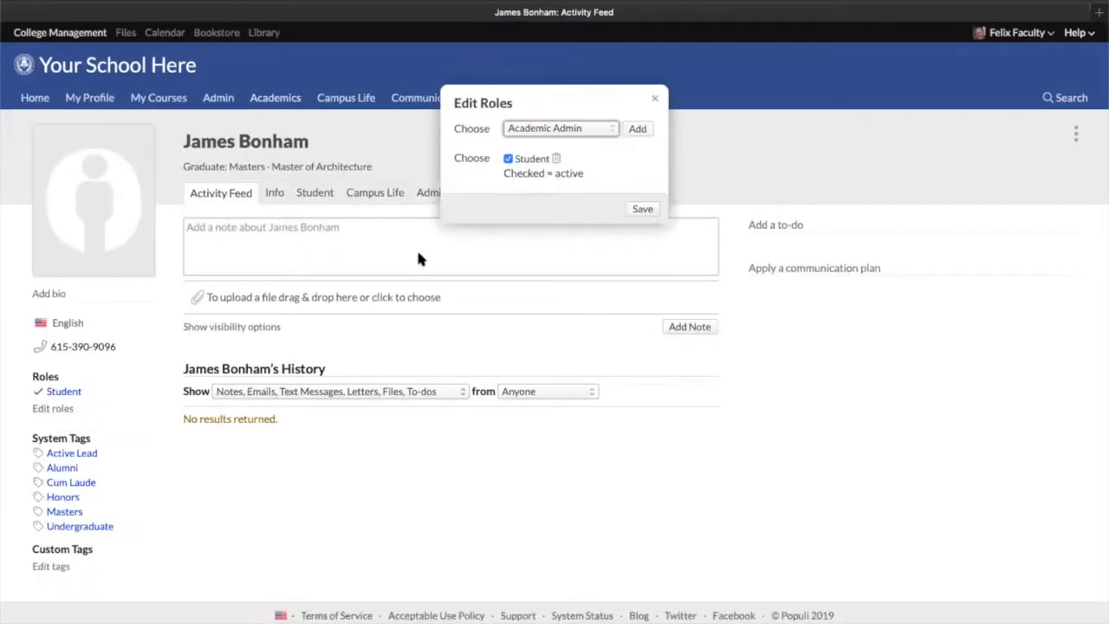
click(518, 160)
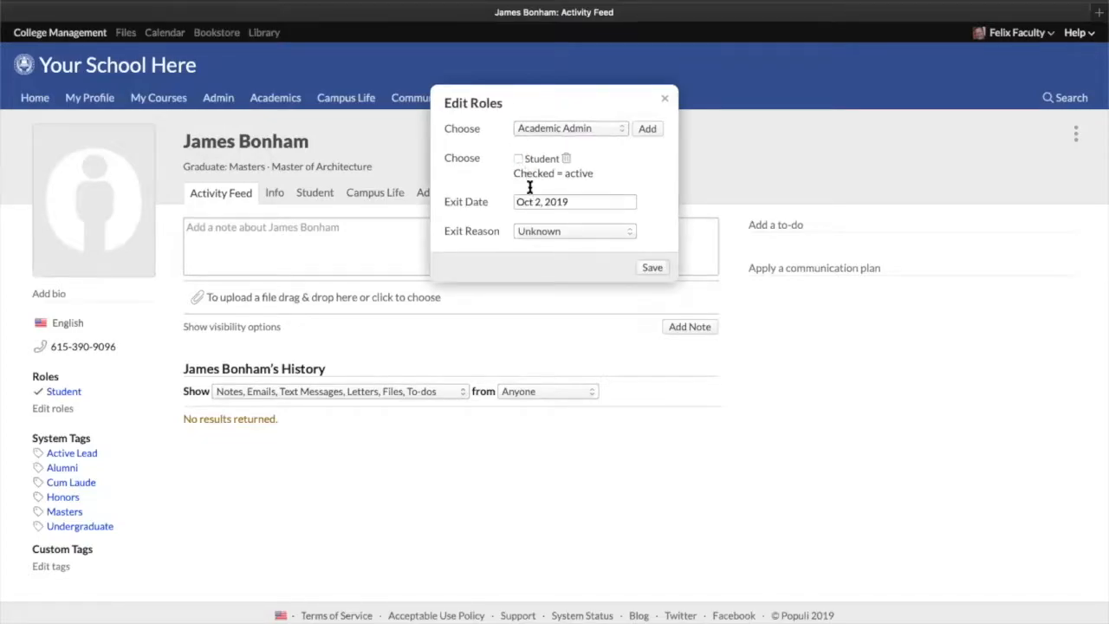
click(532, 204)
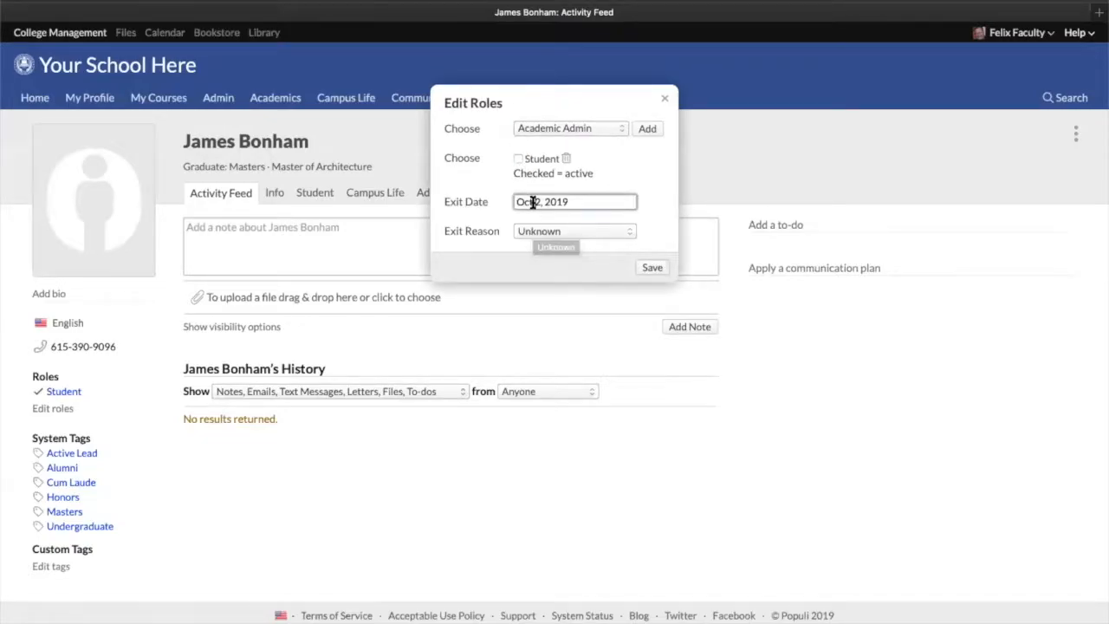
click(564, 233)
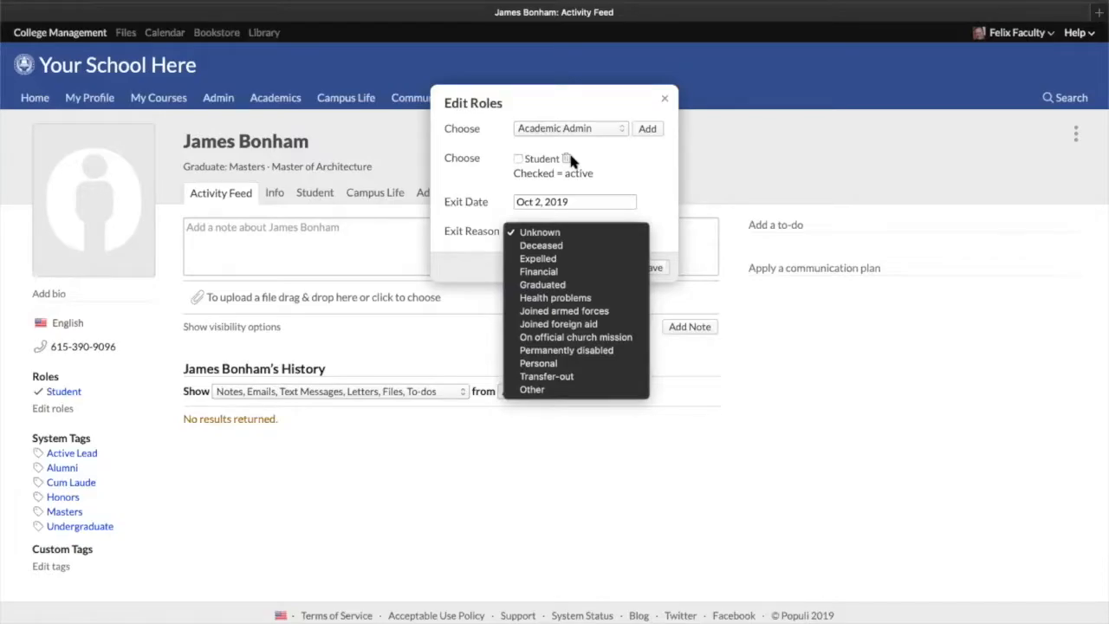
click(664, 95)
click(663, 98)
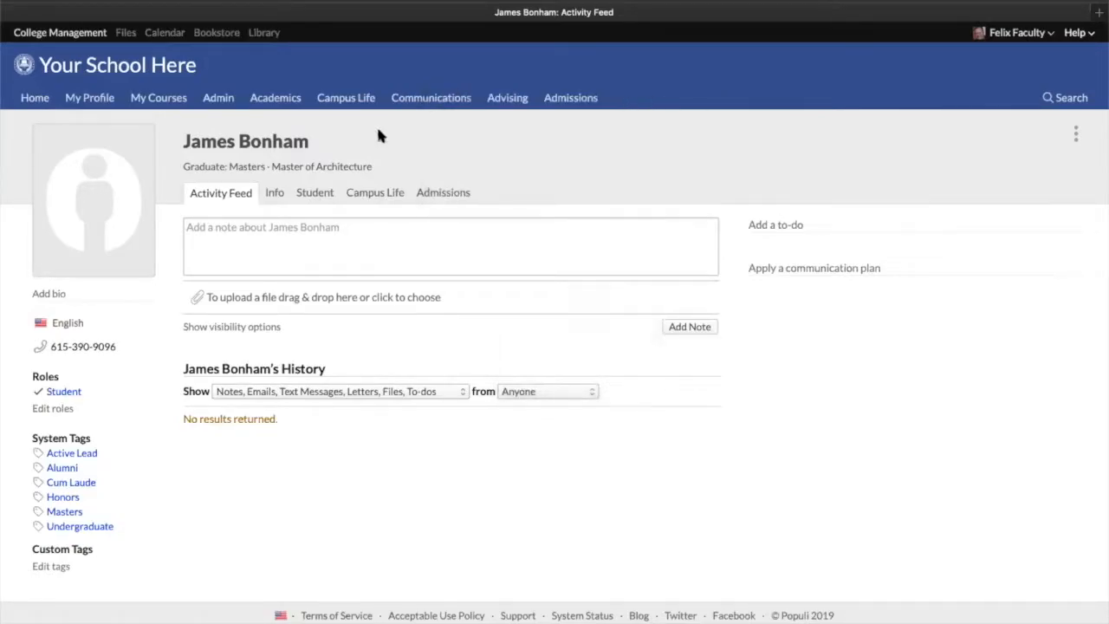
Open the profile's more-actions menu to view its options
mouse_move(38, 392)
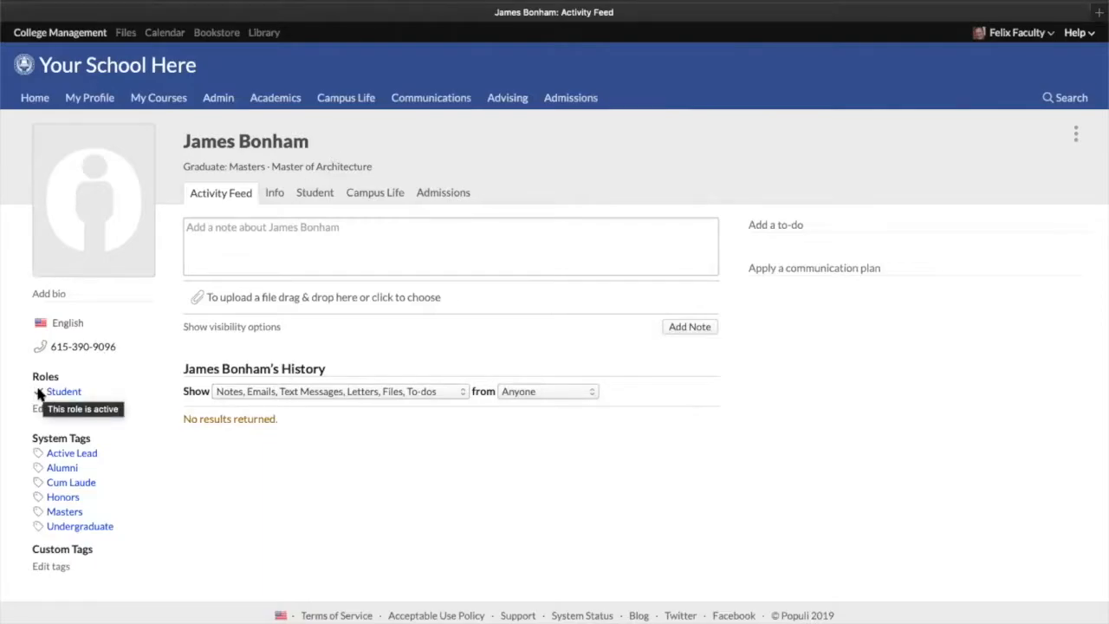
click(1076, 136)
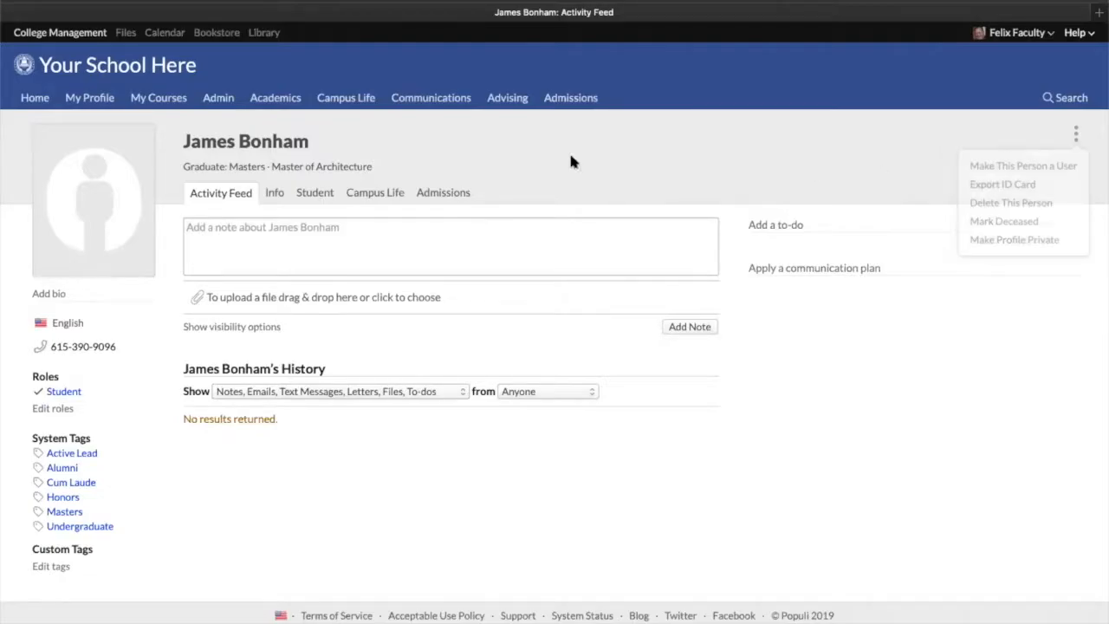
Return to the Data Slicer, add a Student Role Status is Active condition to the Age group, and update the results
click(271, 99)
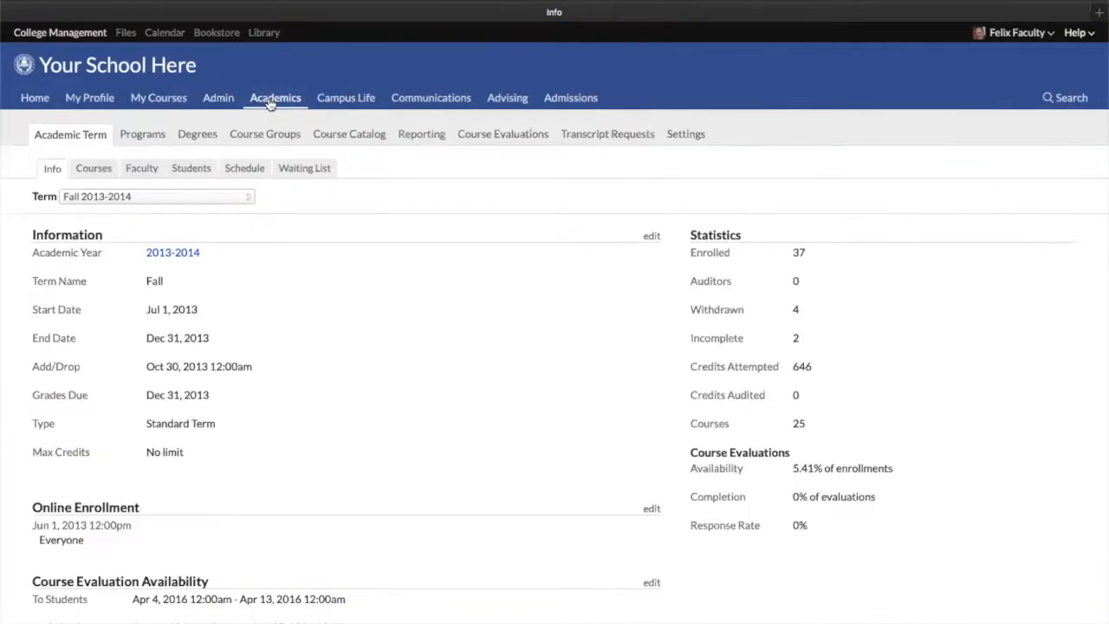
click(419, 135)
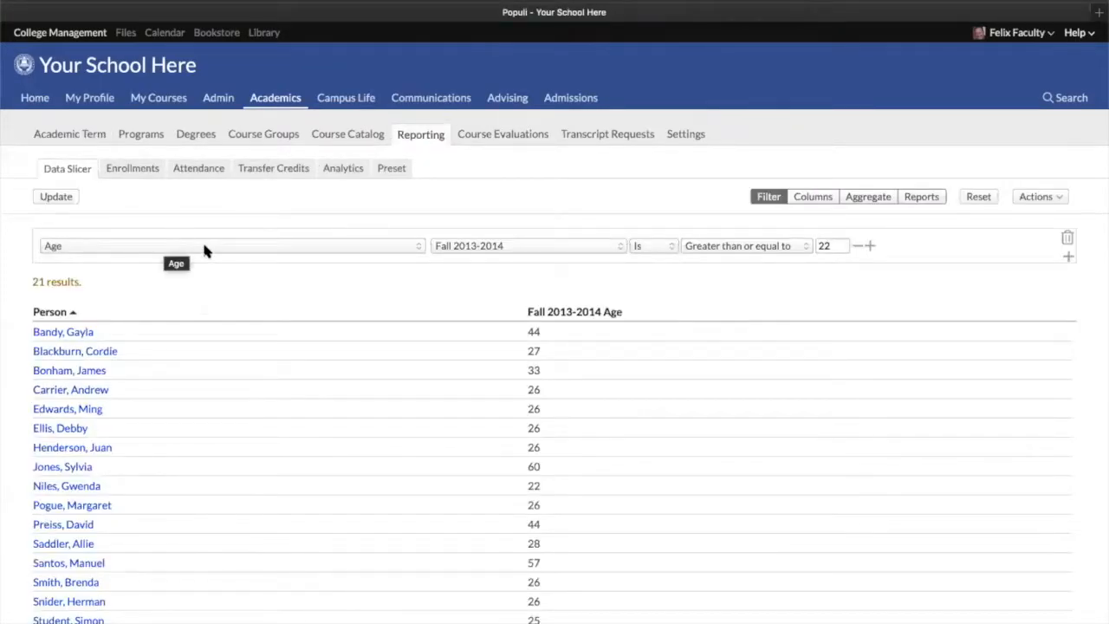
click(871, 247)
click(177, 288)
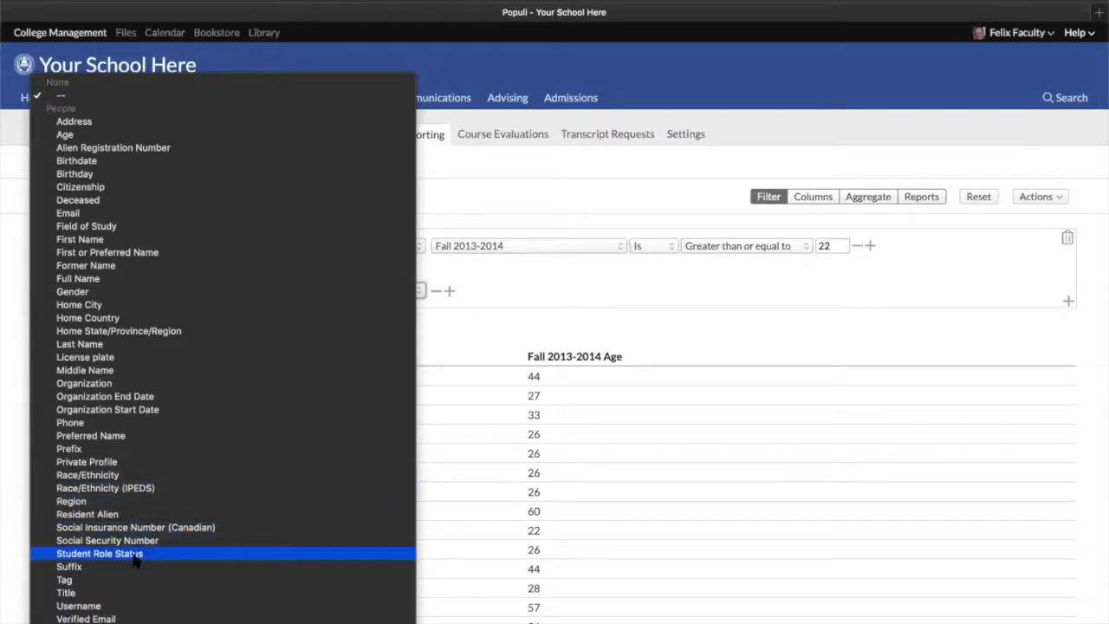
key(Return)
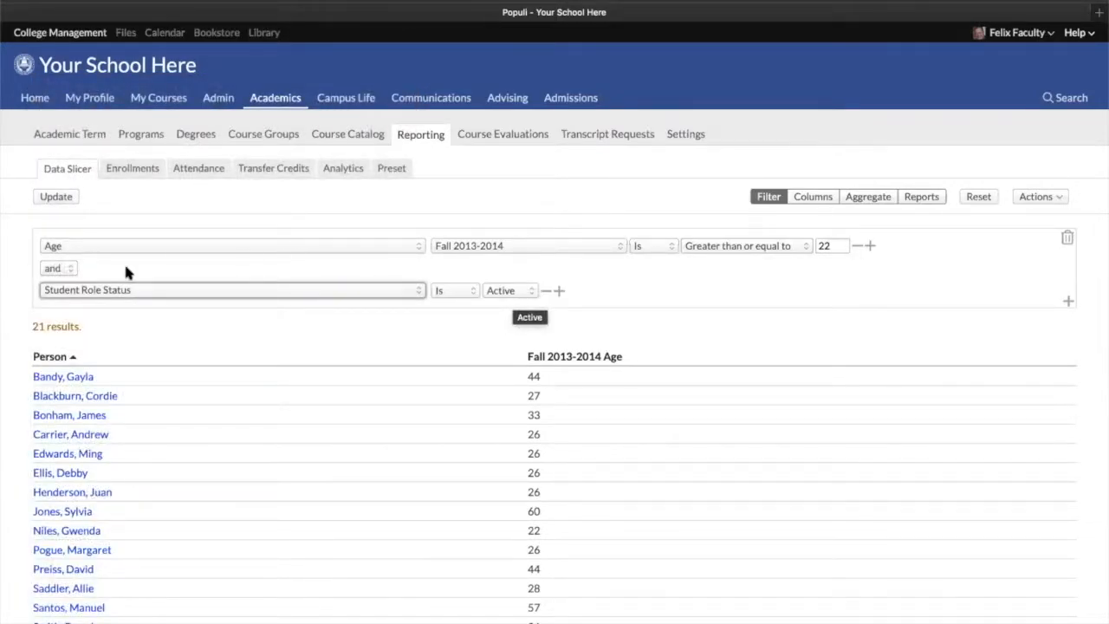
click(56, 197)
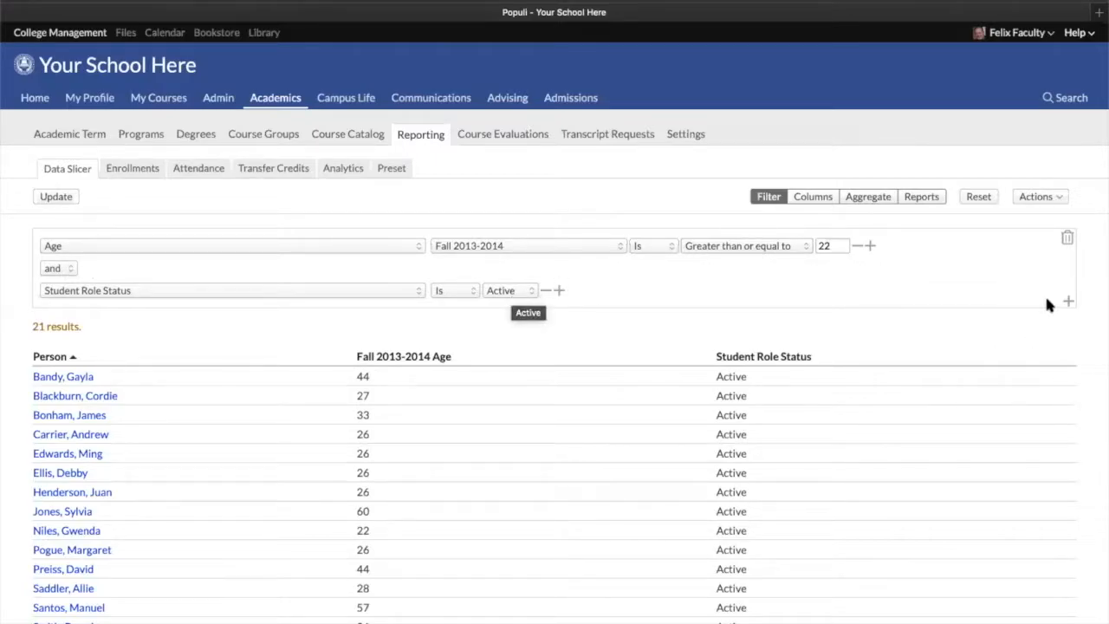
Add a new filter group for Fall 2013-2014 Undergraduate Cumulative GPA greater than or equal to 3.0
click(1067, 302)
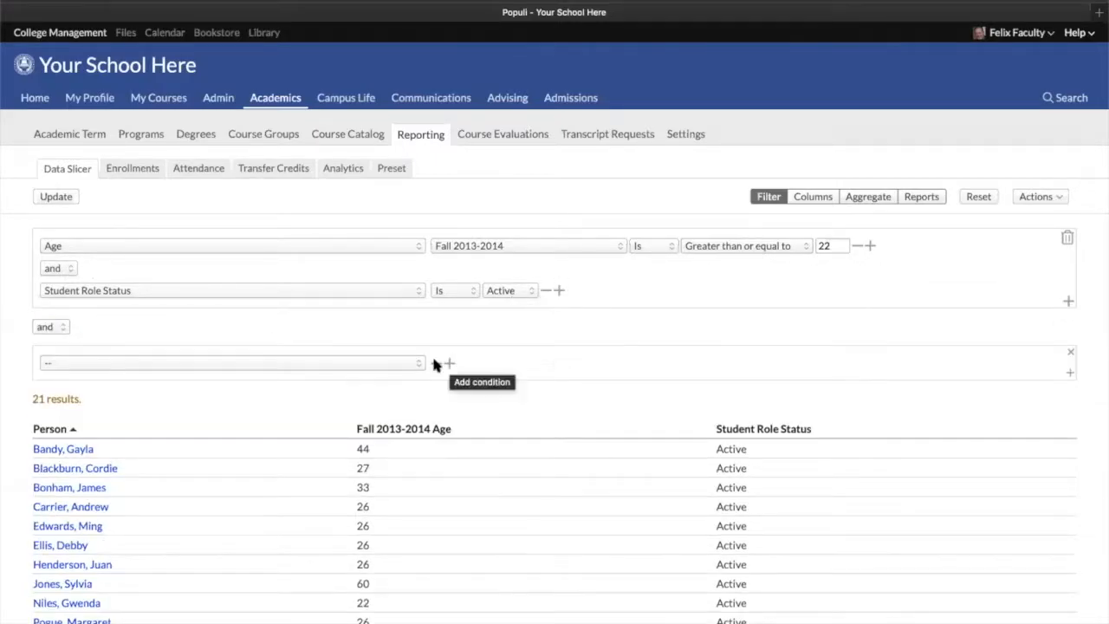
click(371, 363)
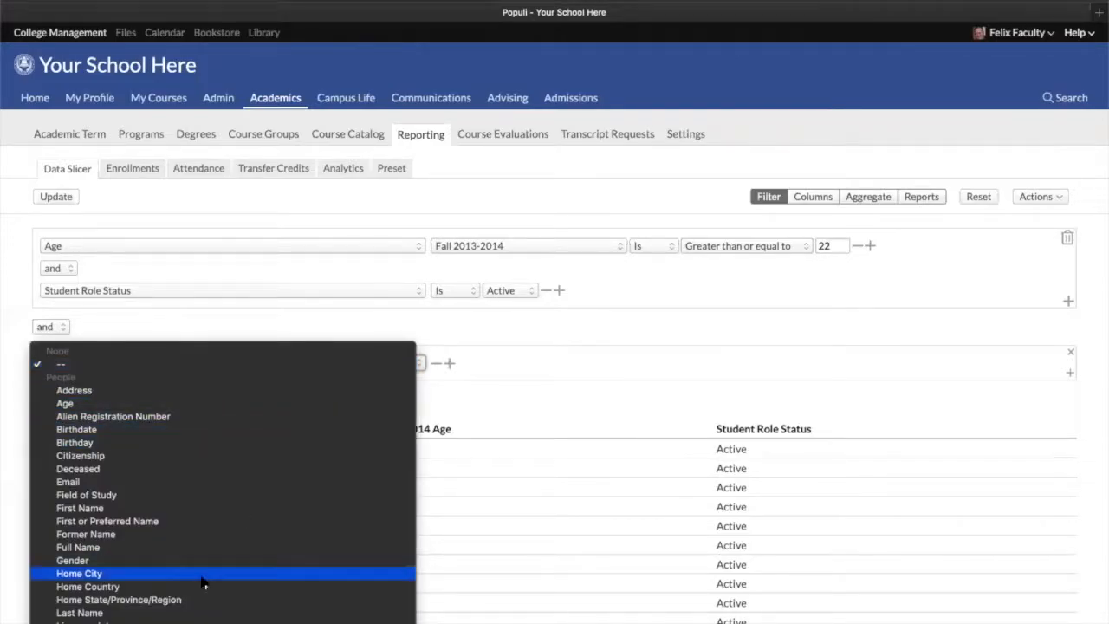
scroll(201, 582, down, 10)
scroll(163, 493, down, 10)
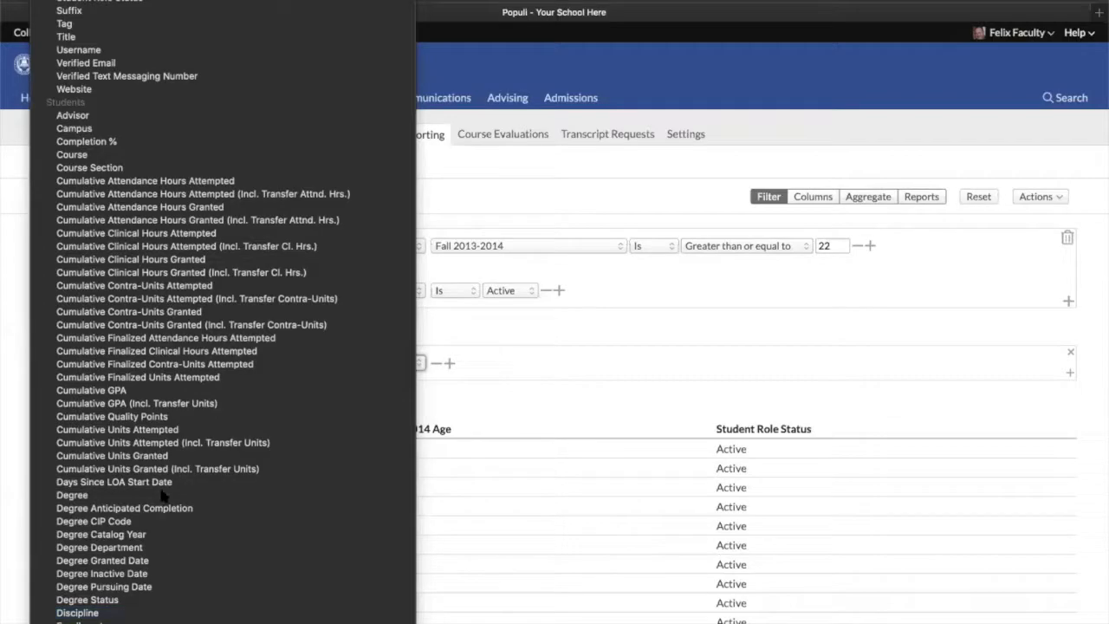
click(104, 391)
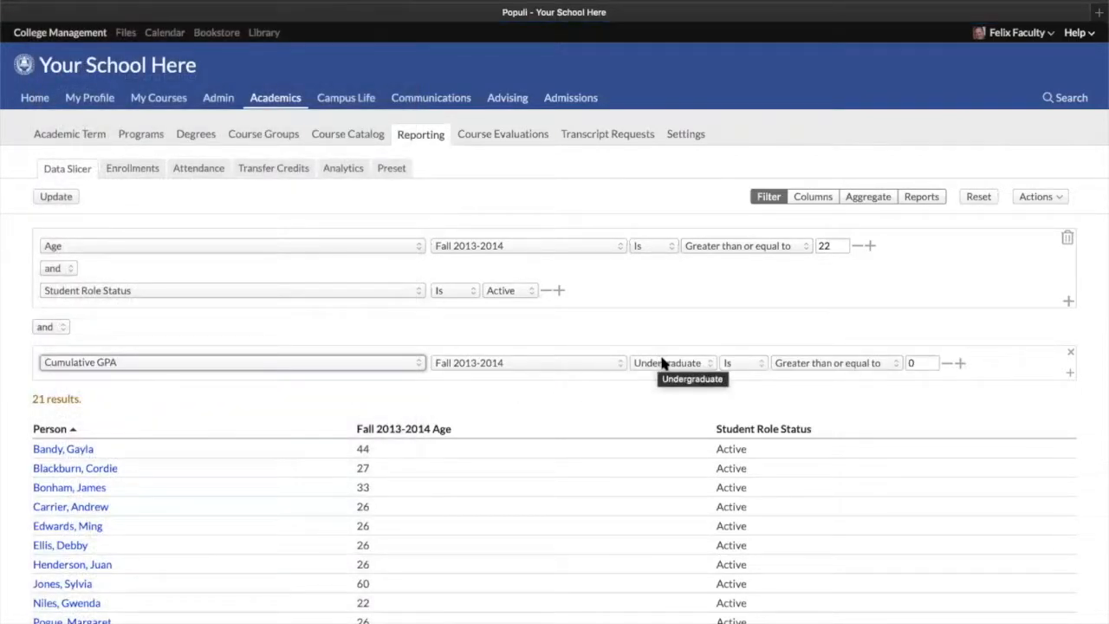
click(667, 364)
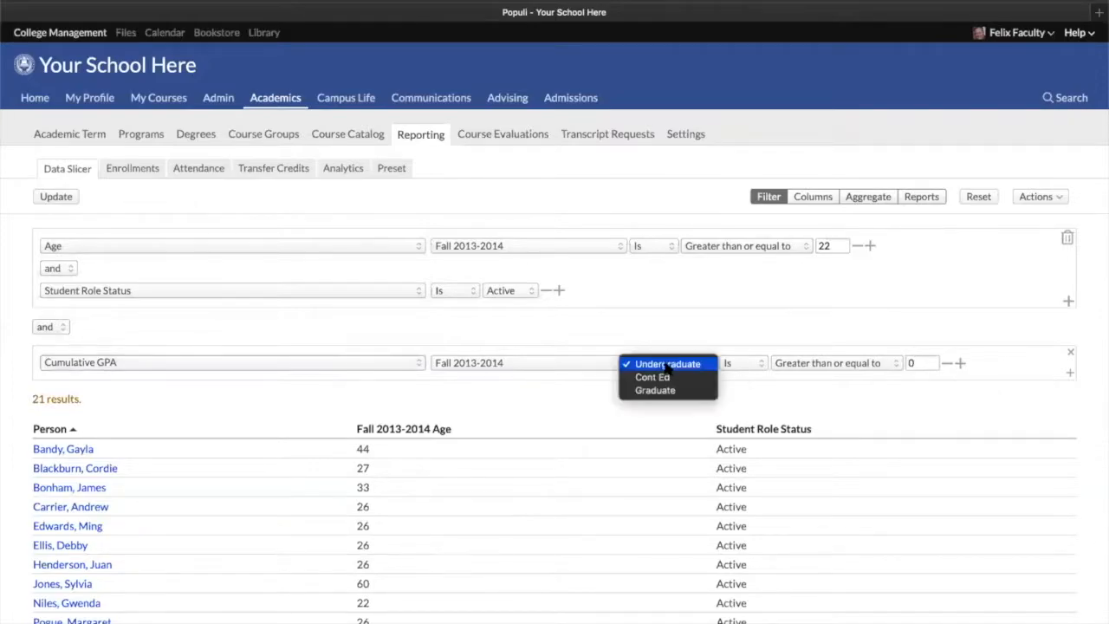
click(667, 364)
click(921, 363)
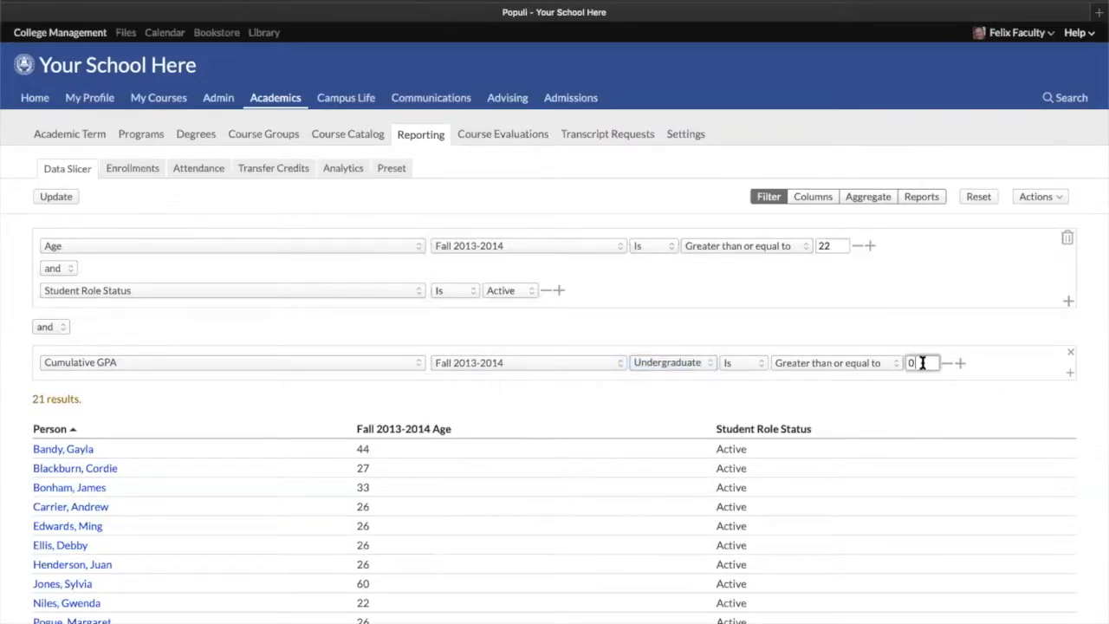
text(3.0)
Add an 'or' condition for Fall 2013-2014 Graduate Cumulative GPA greater than or equal to 3
click(959, 364)
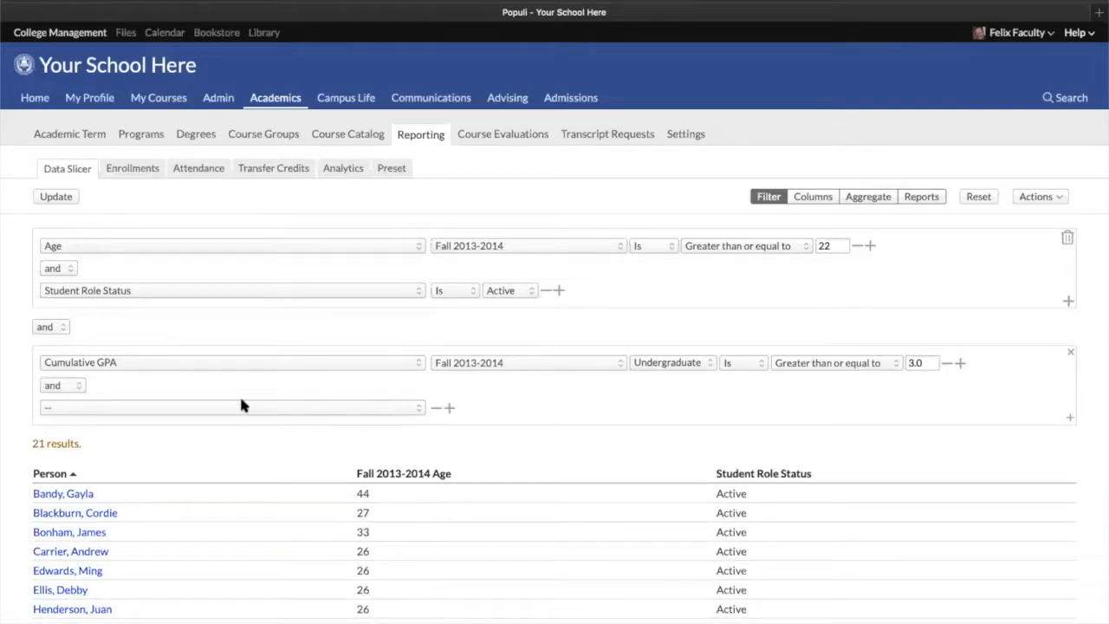
click(56, 385)
click(52, 398)
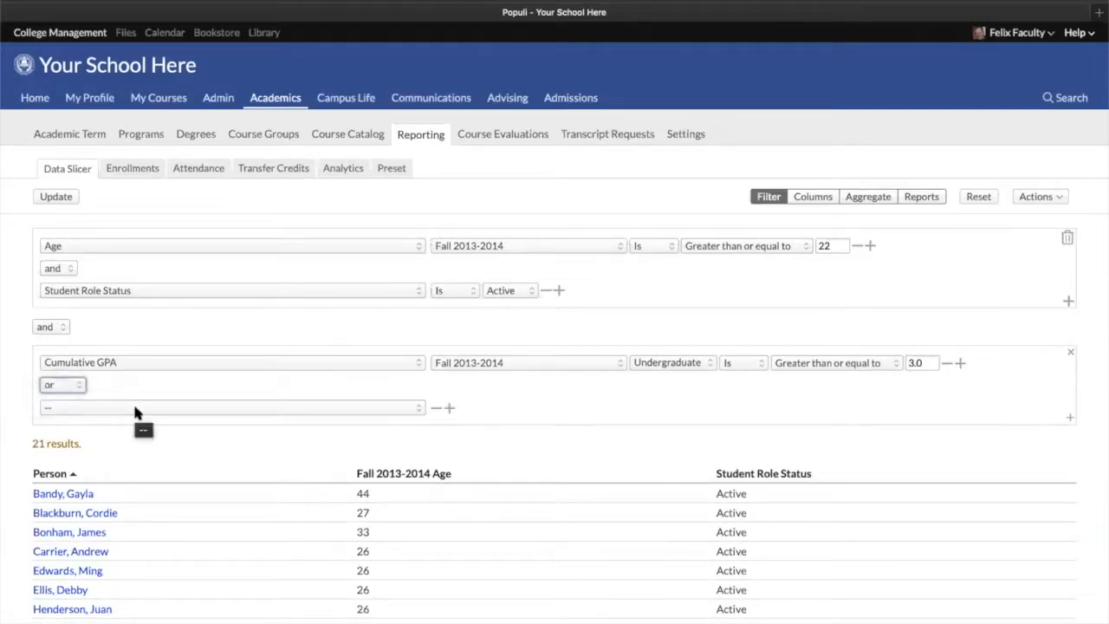
click(134, 408)
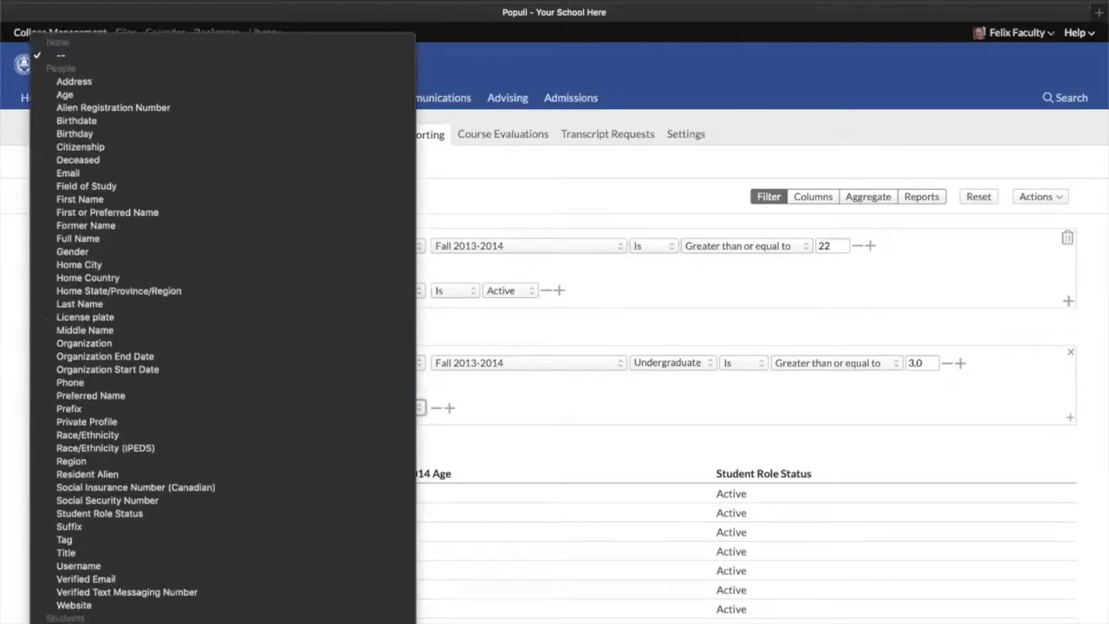
scroll(109, 422, down, 15)
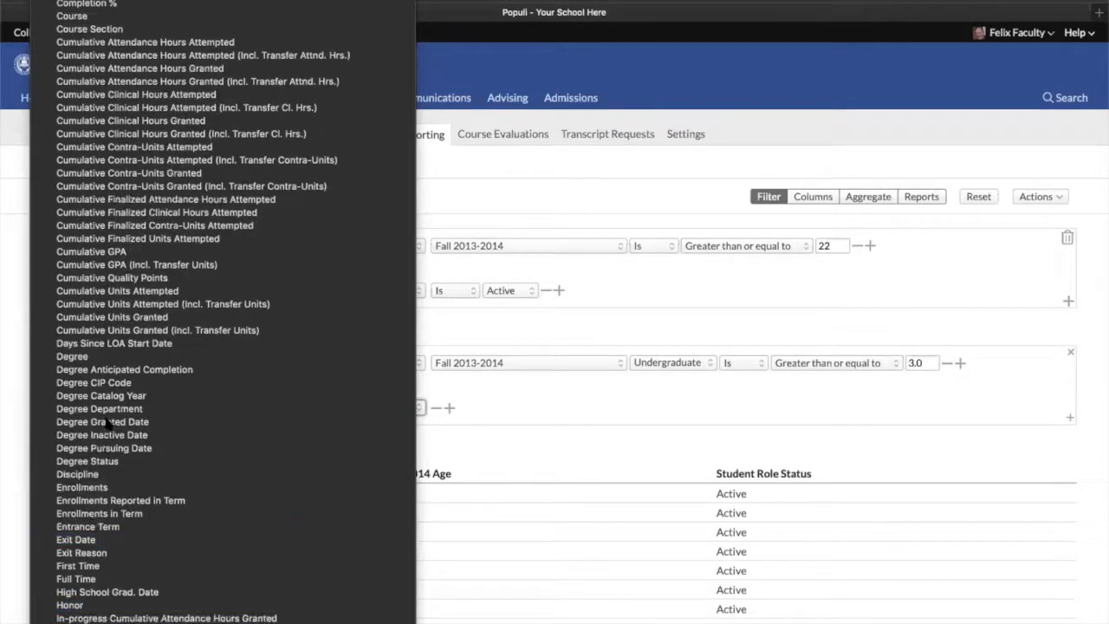
scroll(109, 539, down, 3)
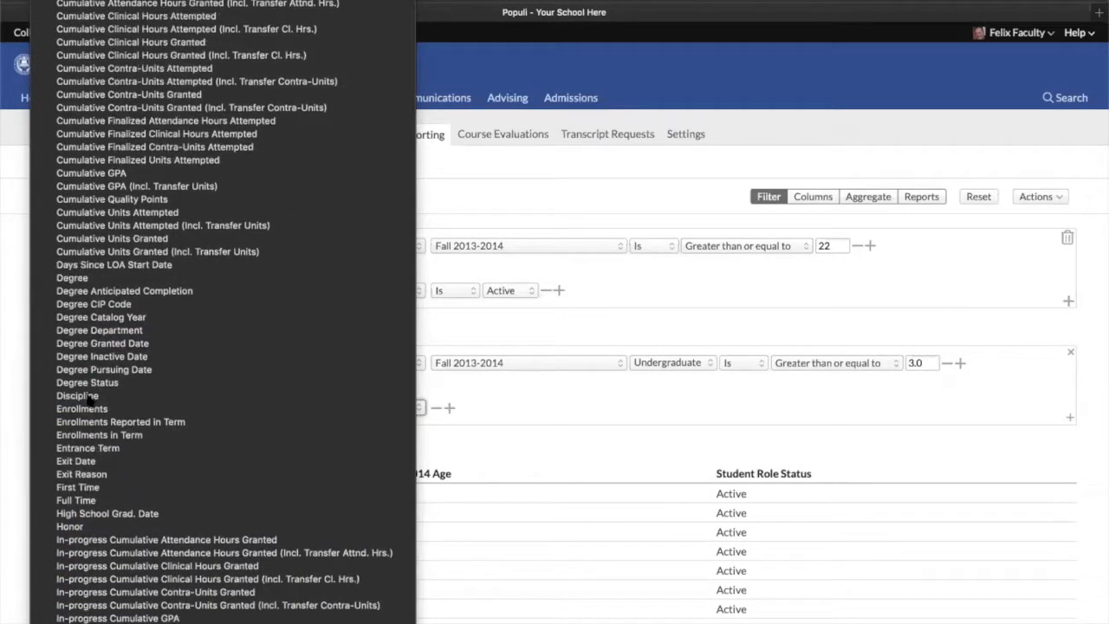
click(110, 175)
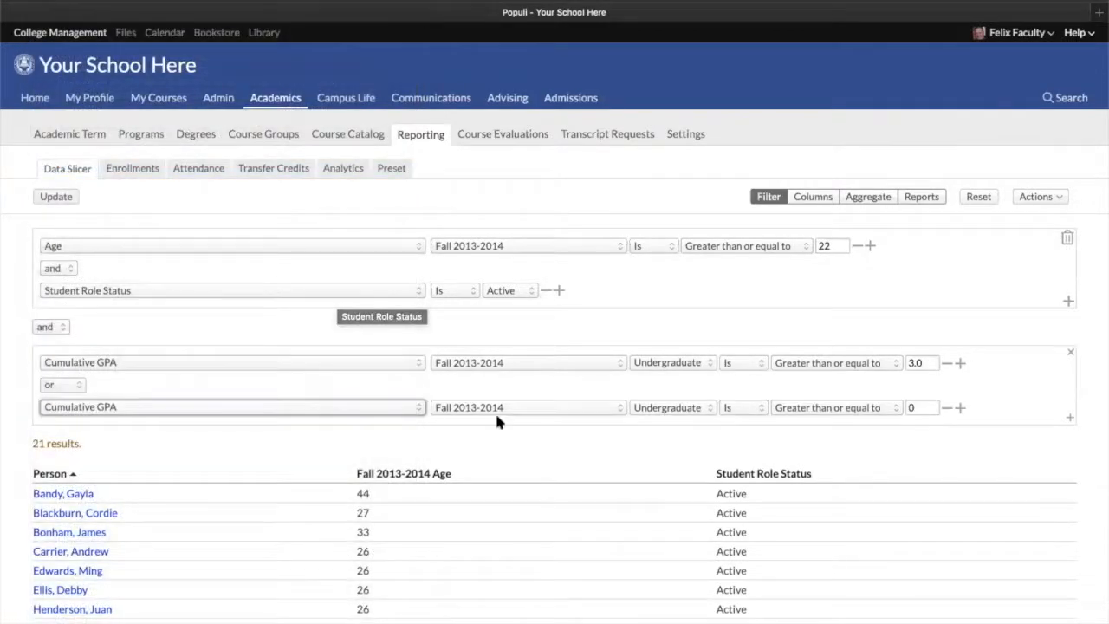
click(665, 408)
click(655, 434)
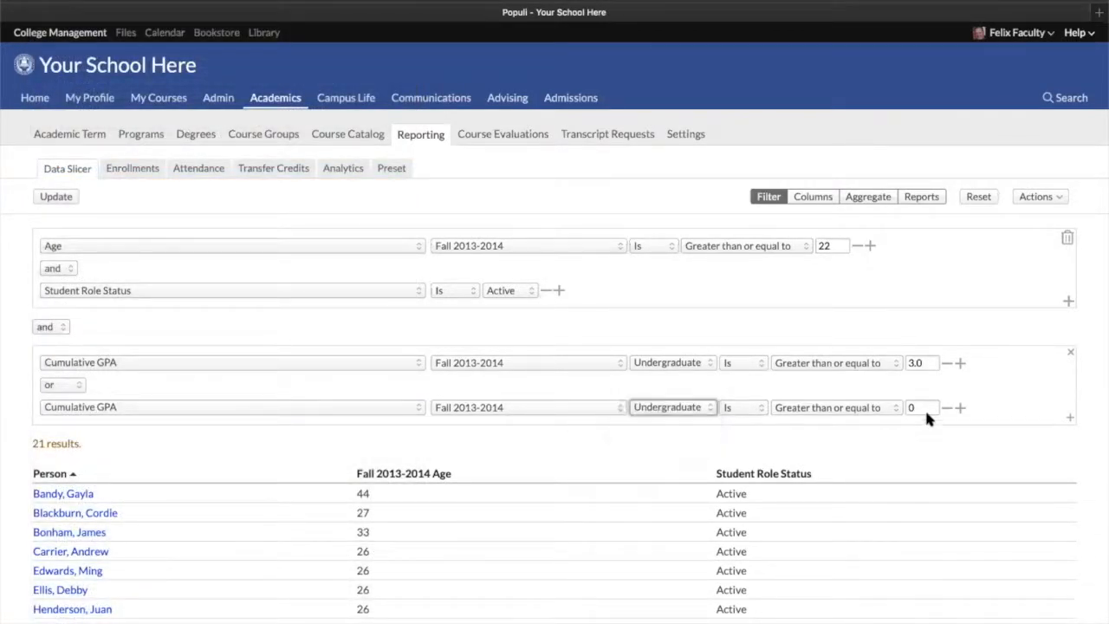
text(3.)
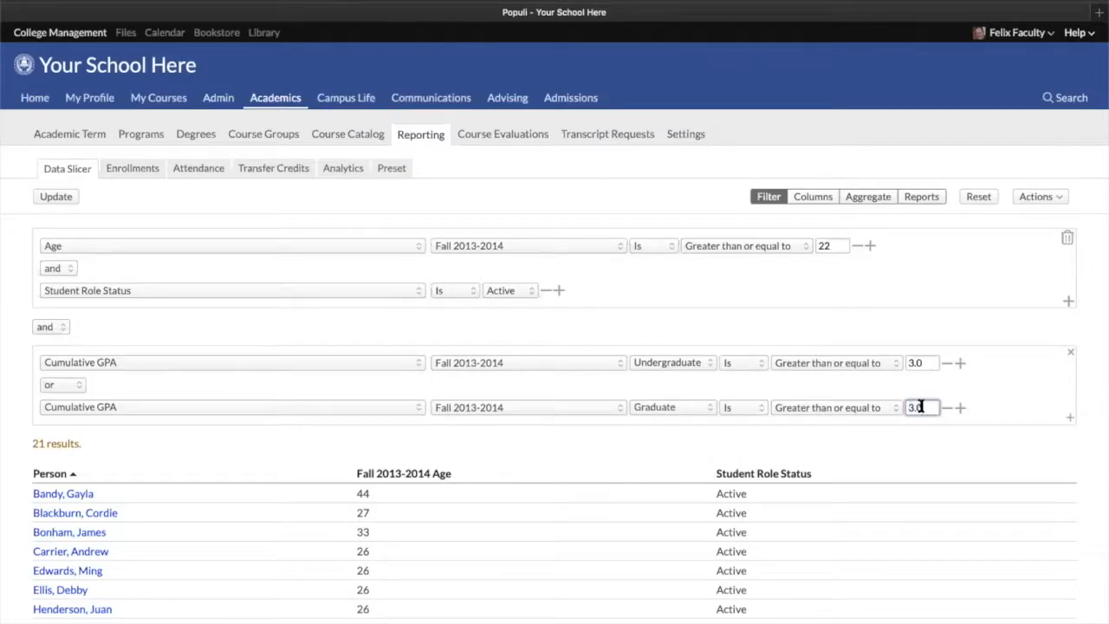
Apply the graduate GPA condition and update the report results
click(838, 281)
click(45, 199)
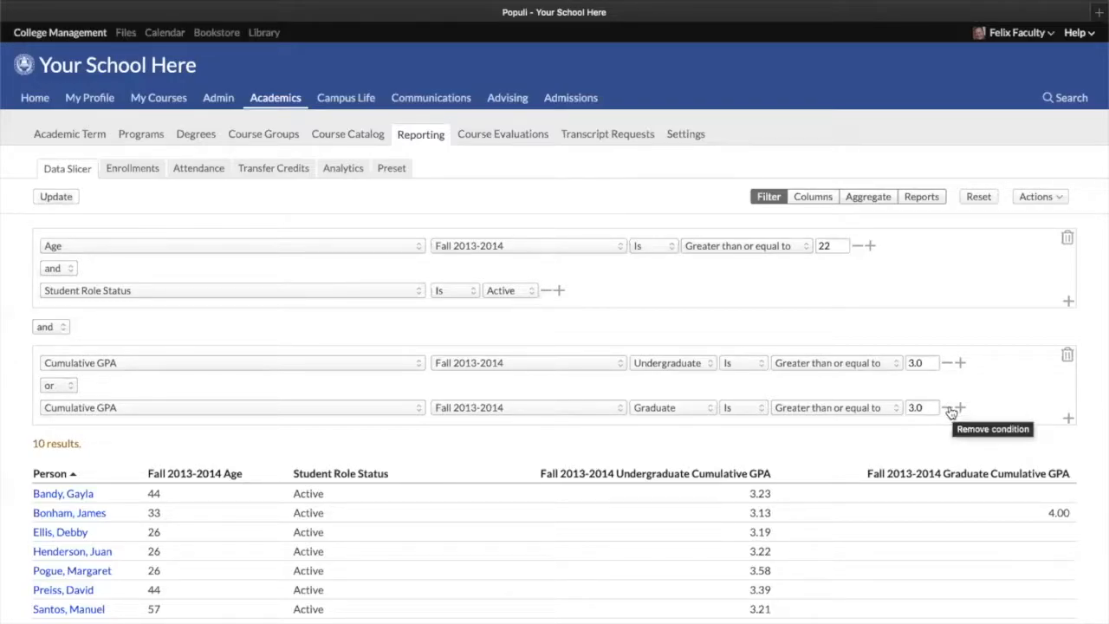
scroll(551, 469, down, 2)
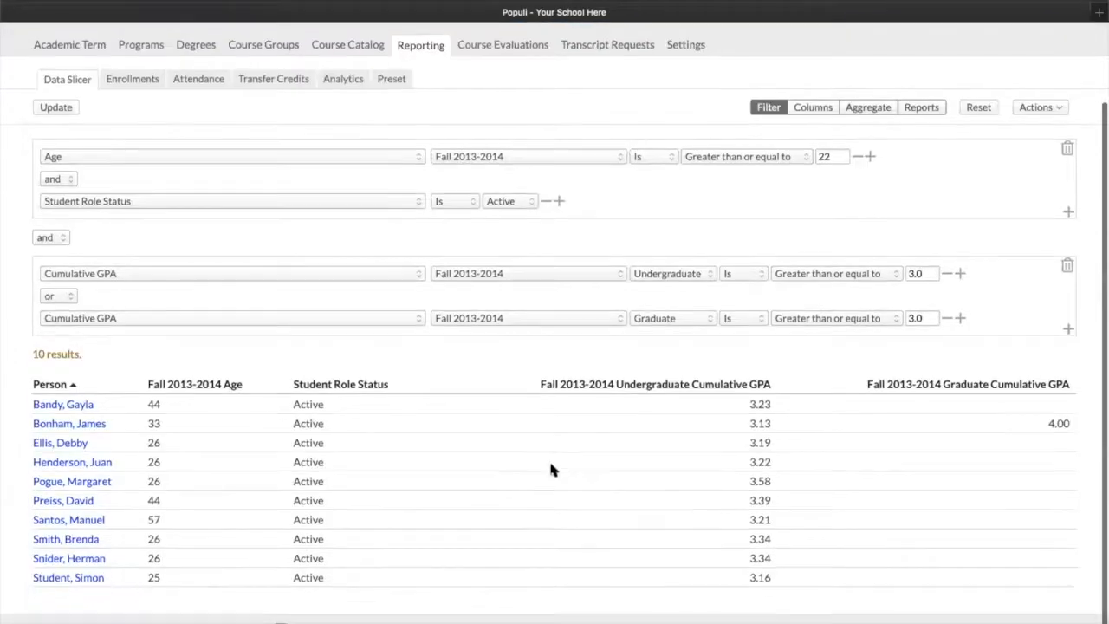
scroll(511, 424, up, 1)
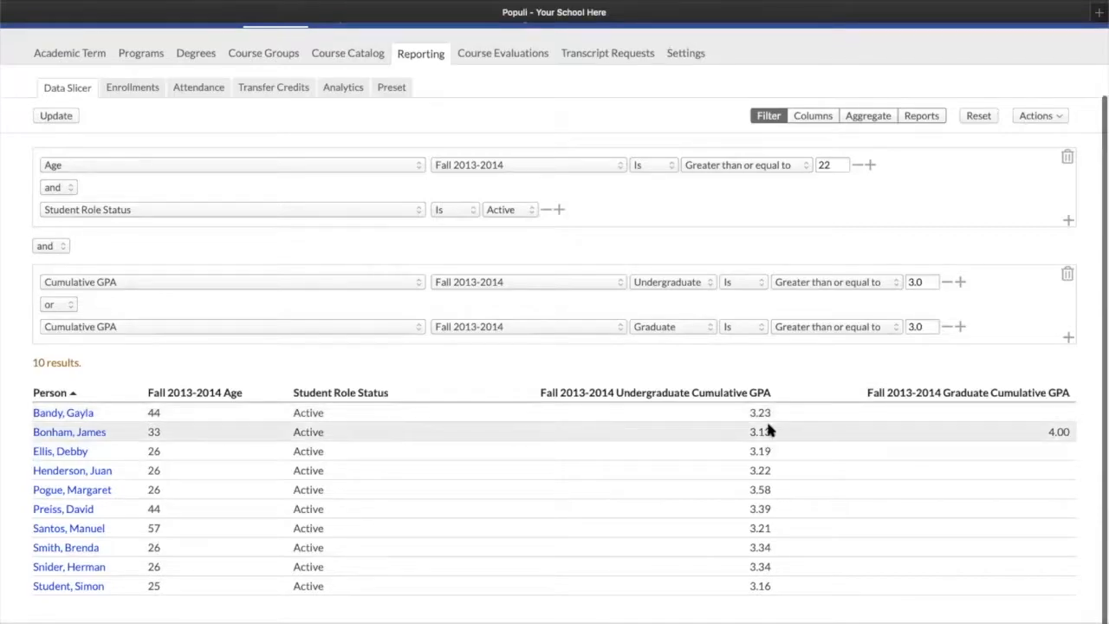
Sort the results by the GPA columns and finally by Fall 2013-2014 Age ascending
click(968, 392)
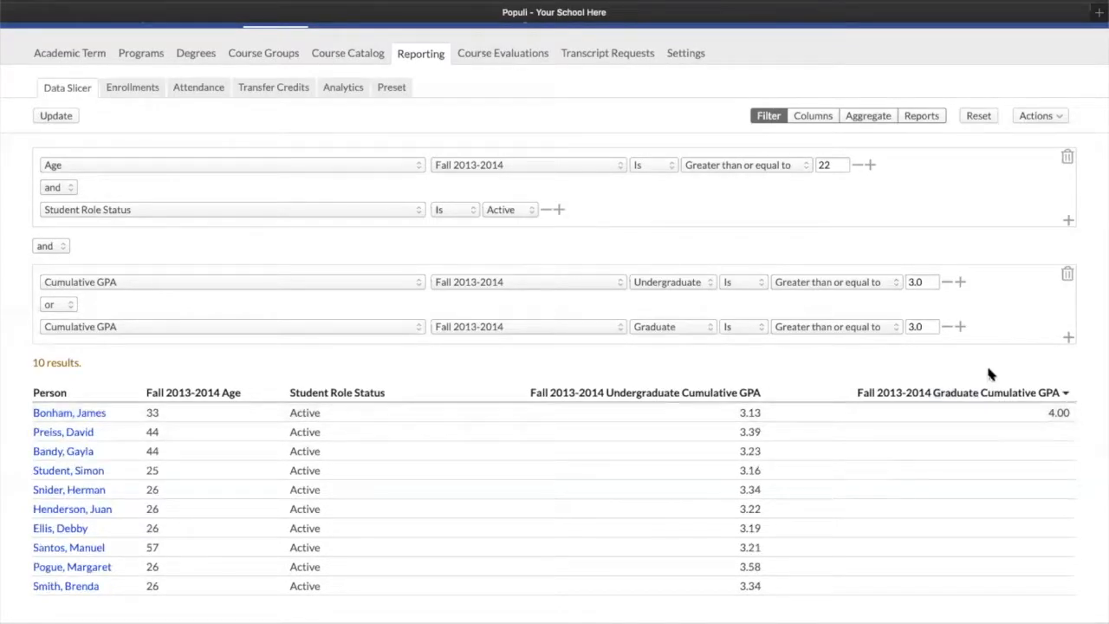
click(674, 394)
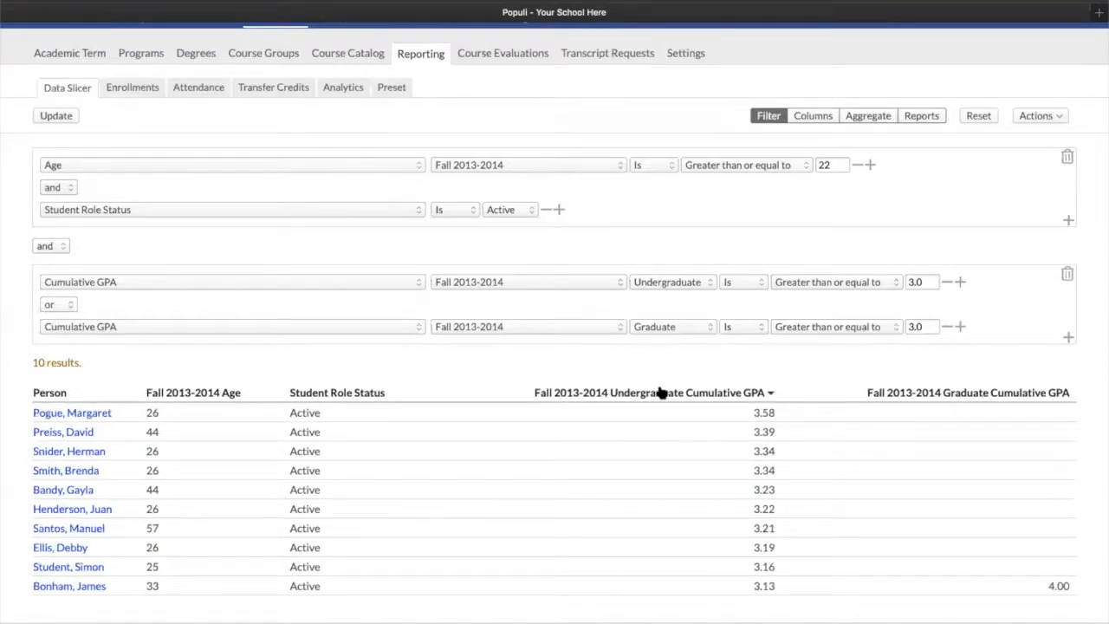
click(279, 393)
click(175, 395)
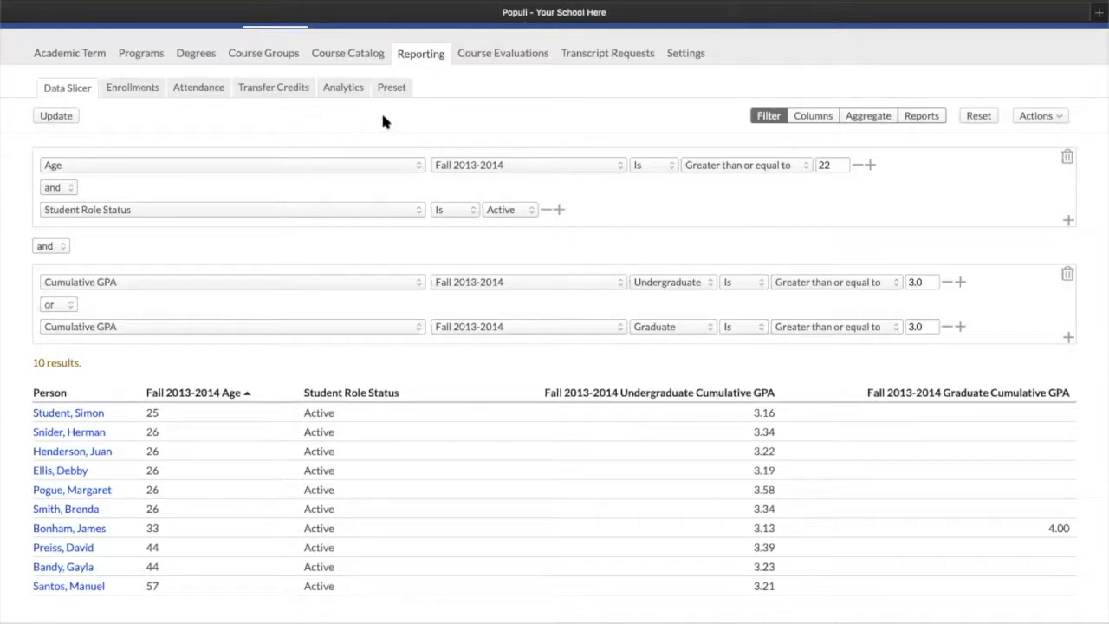
Switch to the Aggregate view and chart the filtered results by Gender
scroll(387, 122, up, 2)
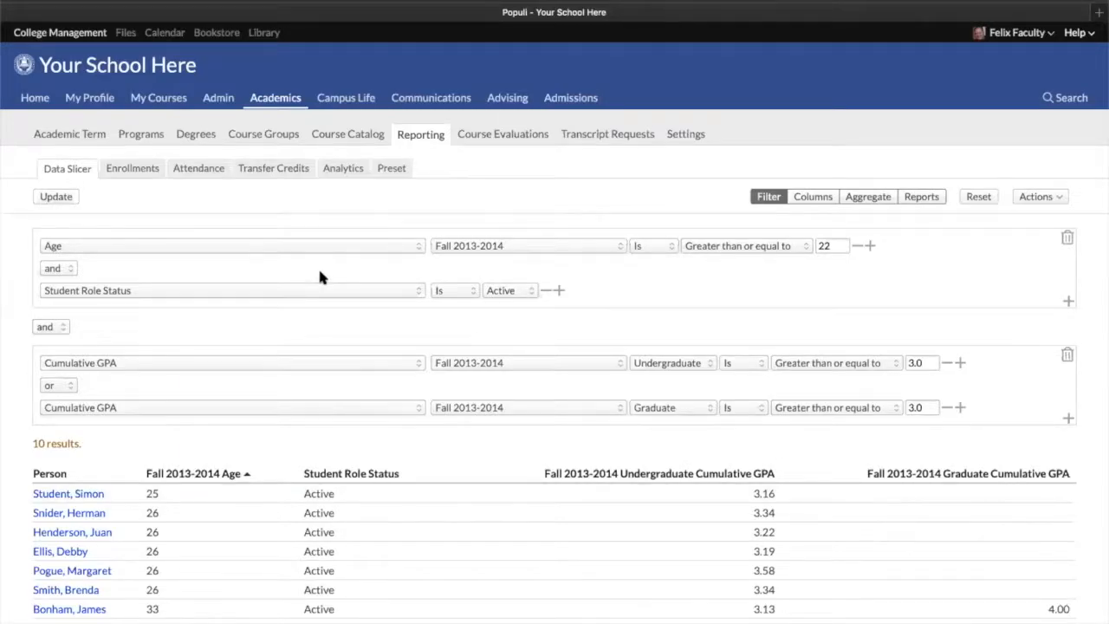
scroll(318, 266, down, 2)
scroll(200, 288, up, 2)
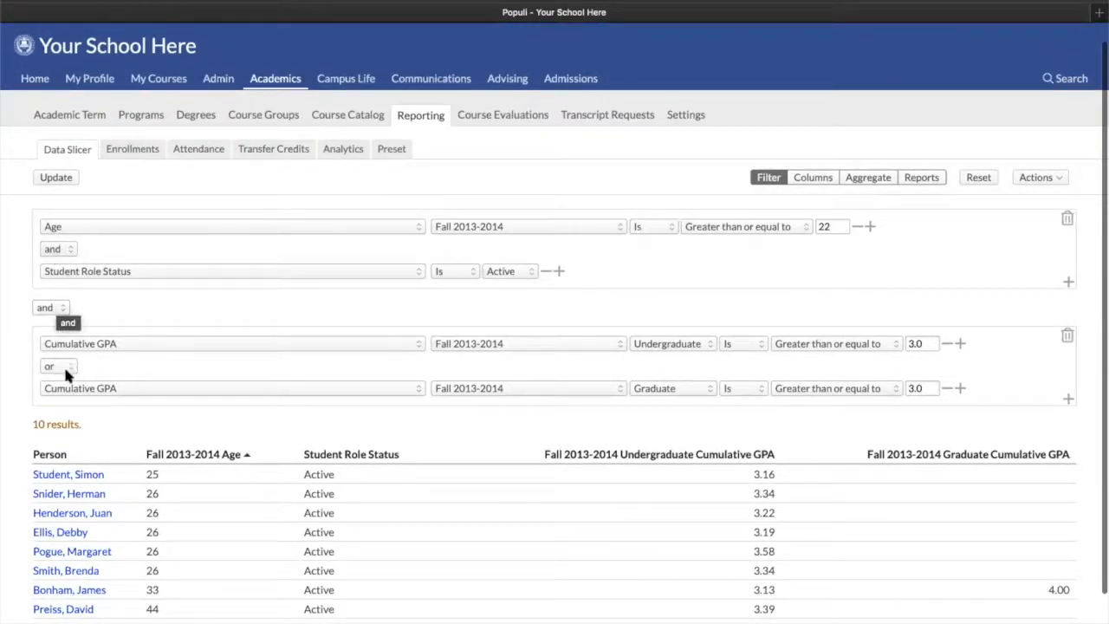
scroll(579, 394, down, 1)
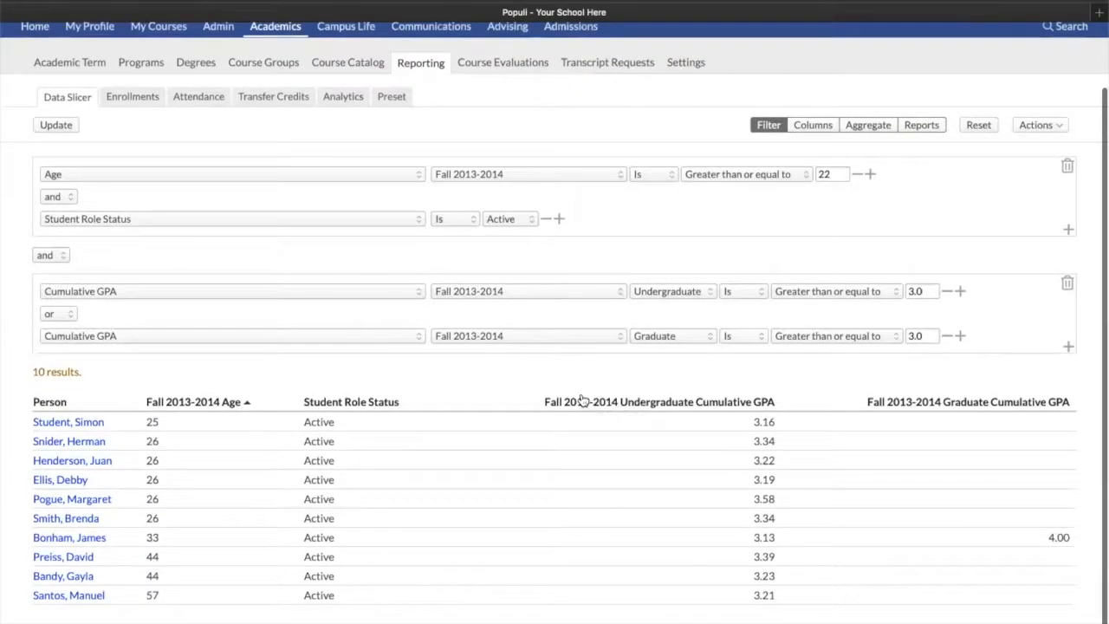
scroll(597, 387, up, 1)
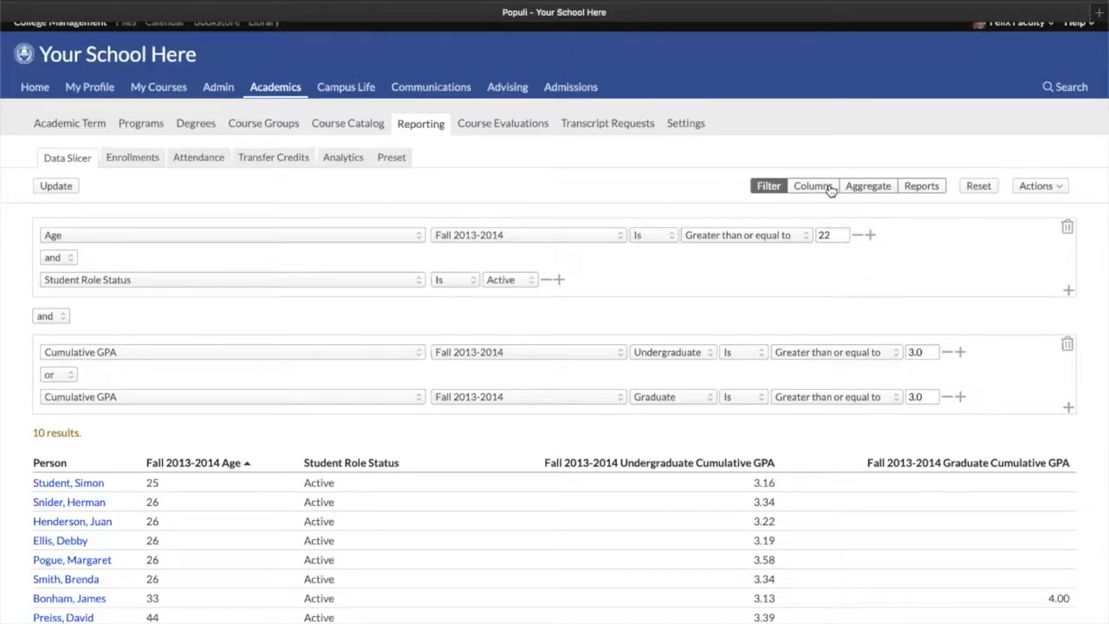
click(867, 191)
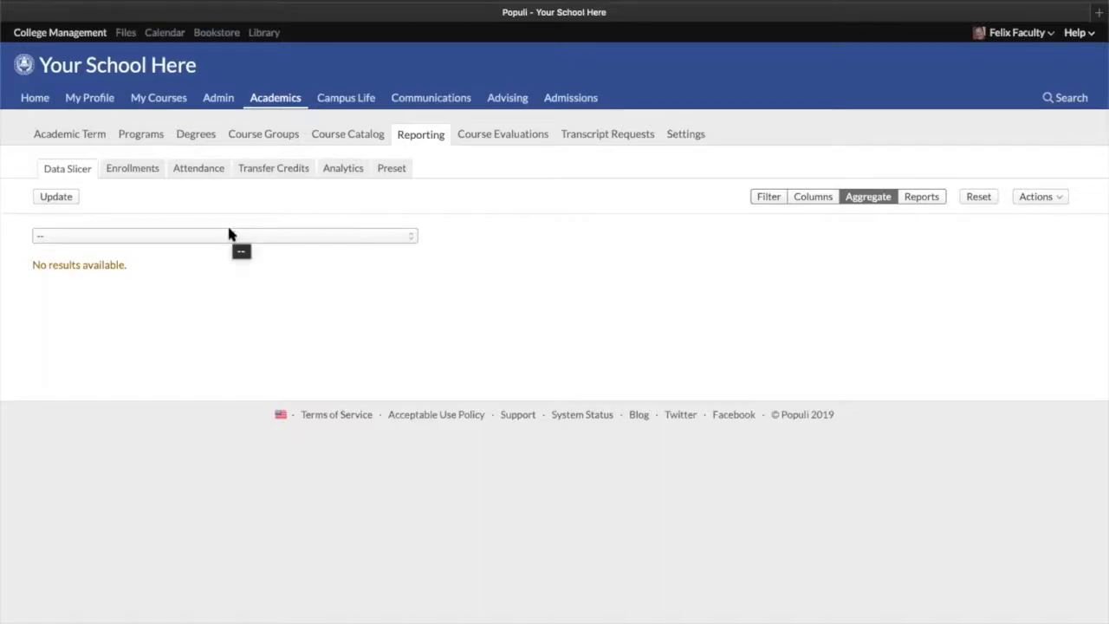
click(224, 238)
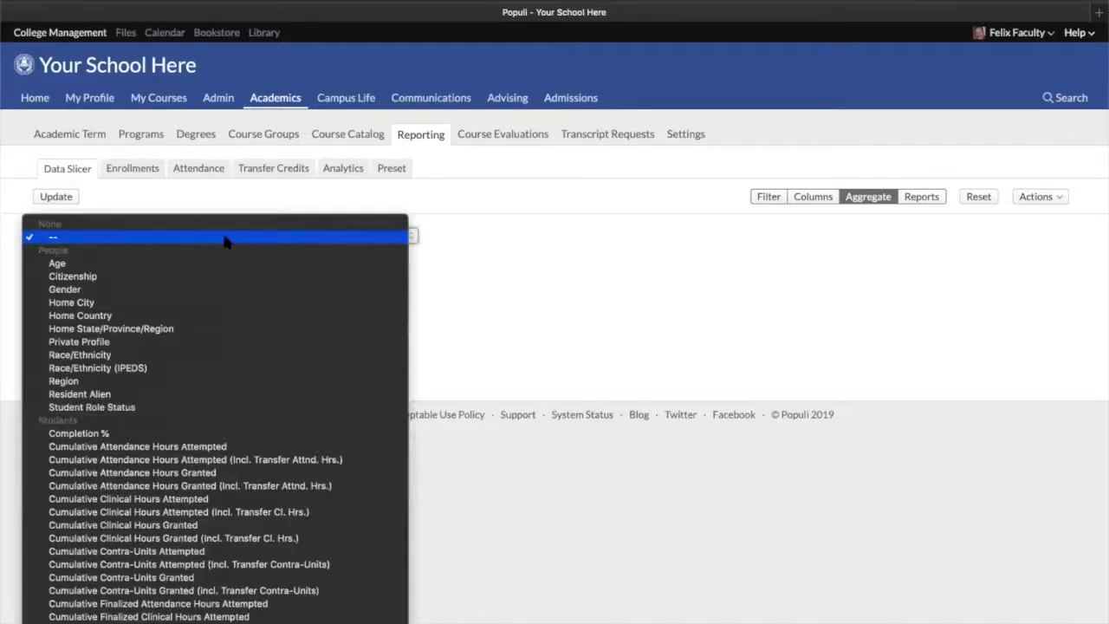
click(95, 291)
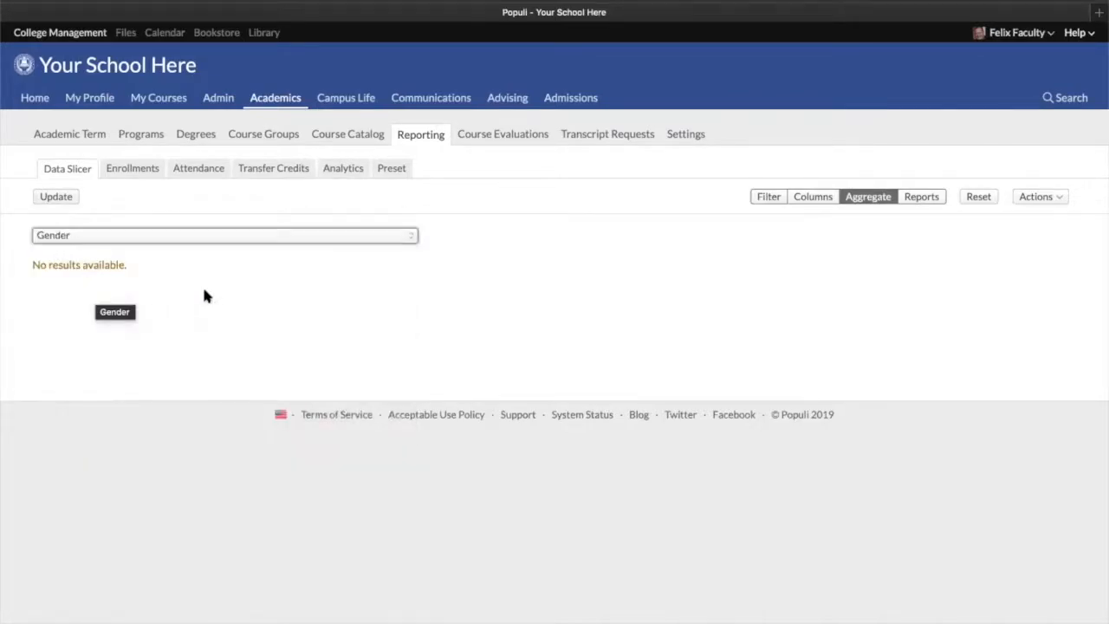
click(51, 200)
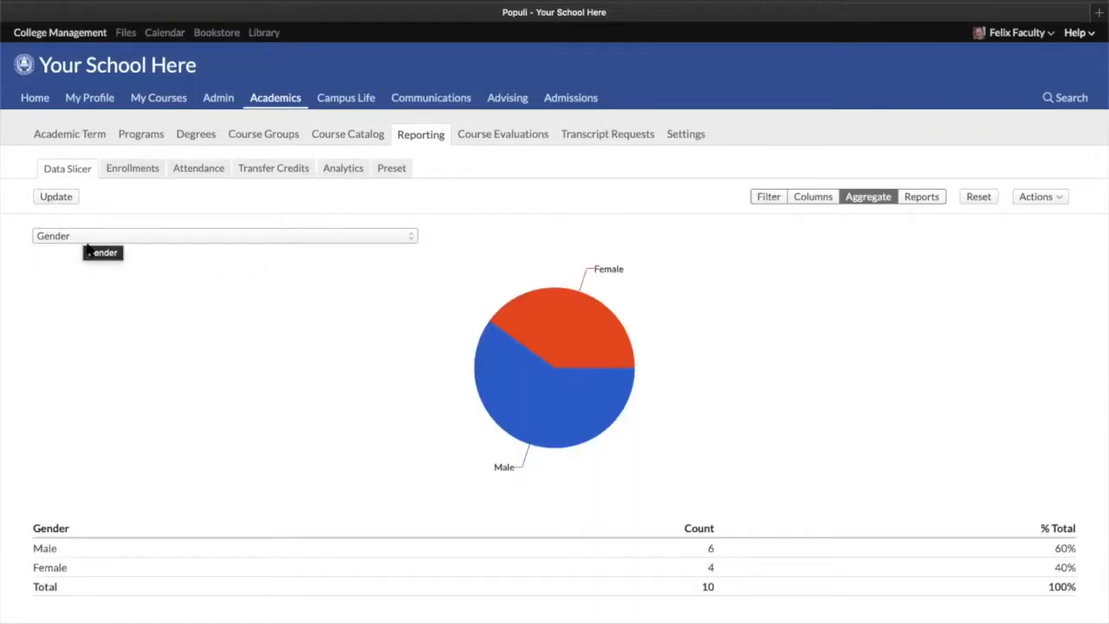
Change the aggregate breakdown to Home City and update the chart
mouse_move(605, 300)
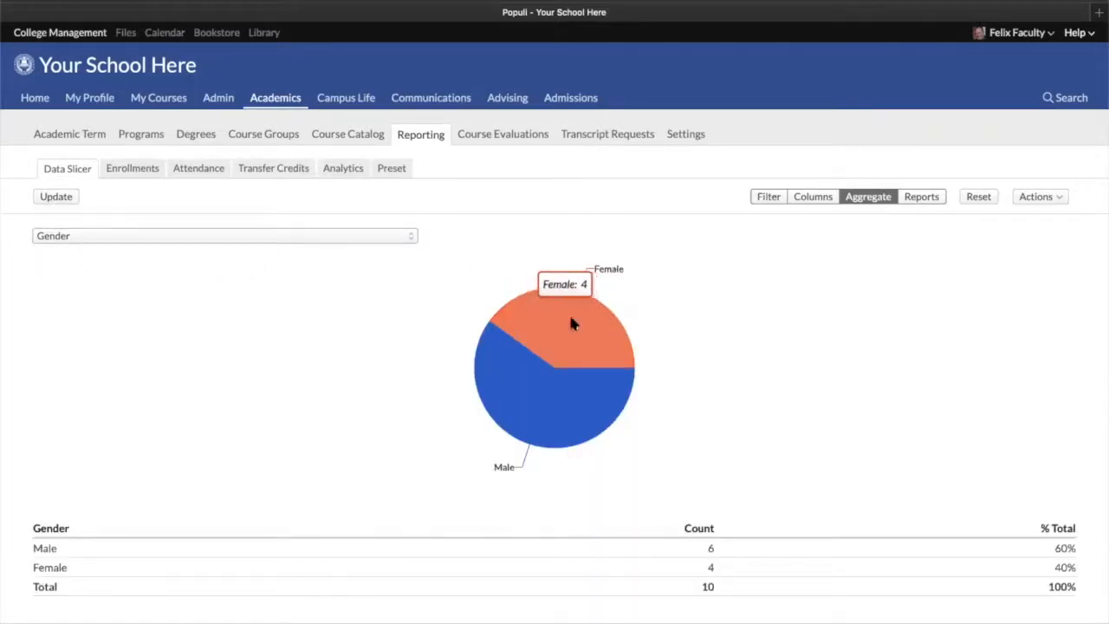
scroll(679, 571, down, 2)
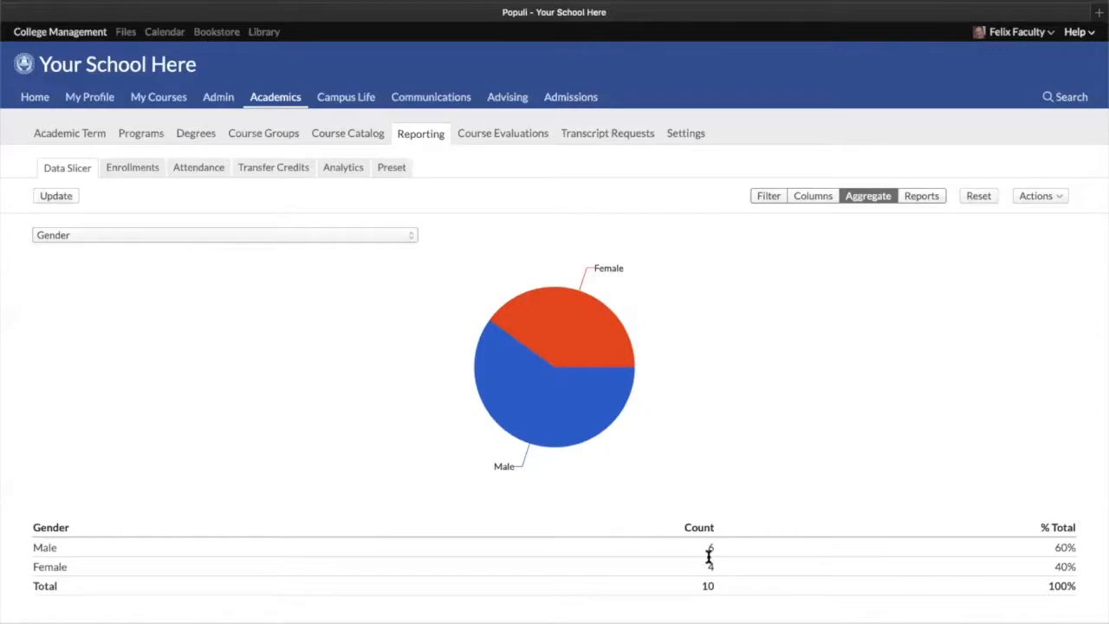
click(248, 240)
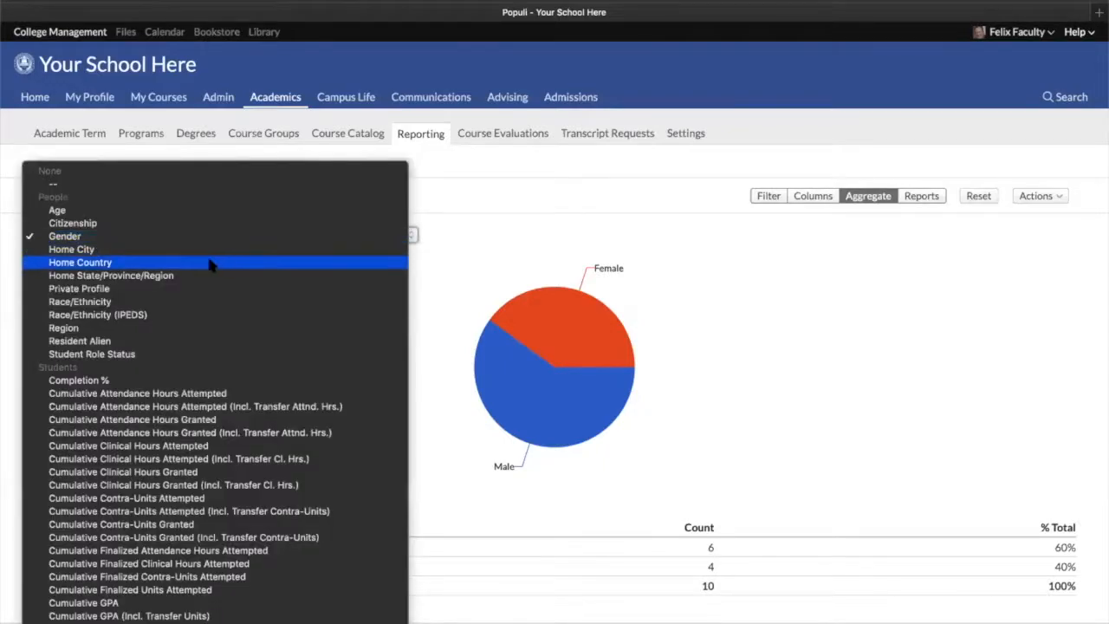
click(122, 247)
click(54, 196)
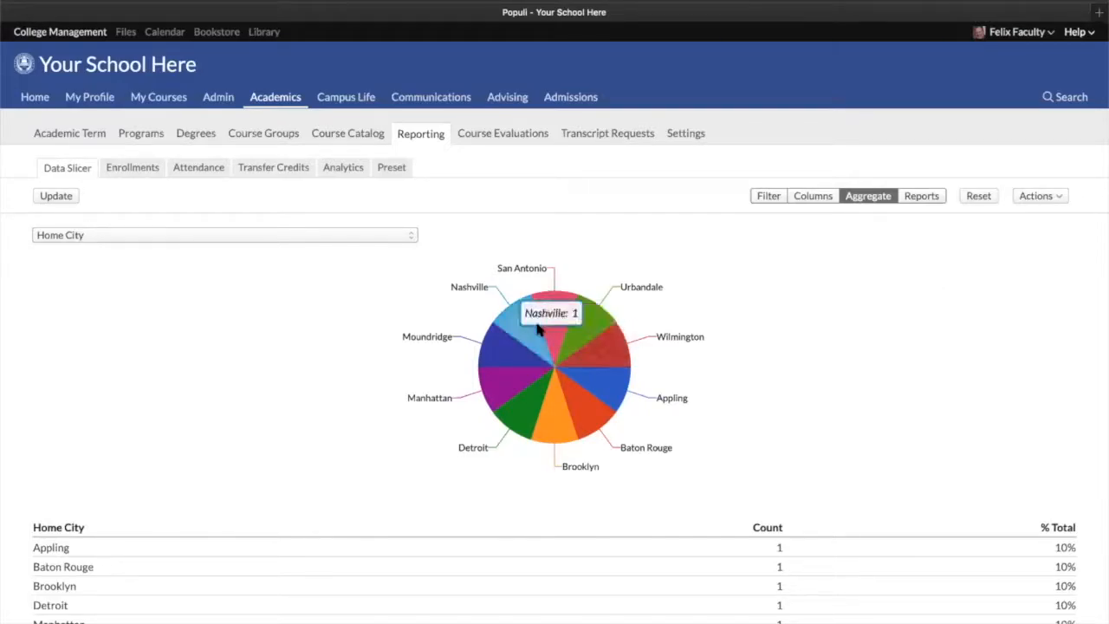
Change the aggregate breakdown to Race/Ethnicity (IPEDS) and inspect the chart segments
scroll(396, 511, down, 3)
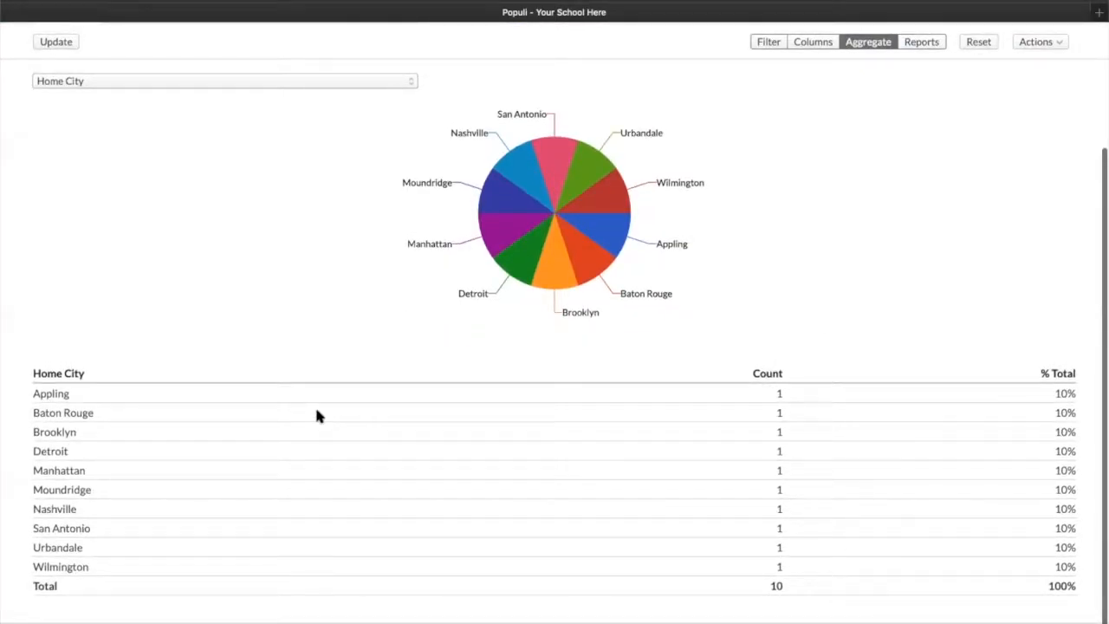
scroll(303, 408, up, 3)
click(224, 237)
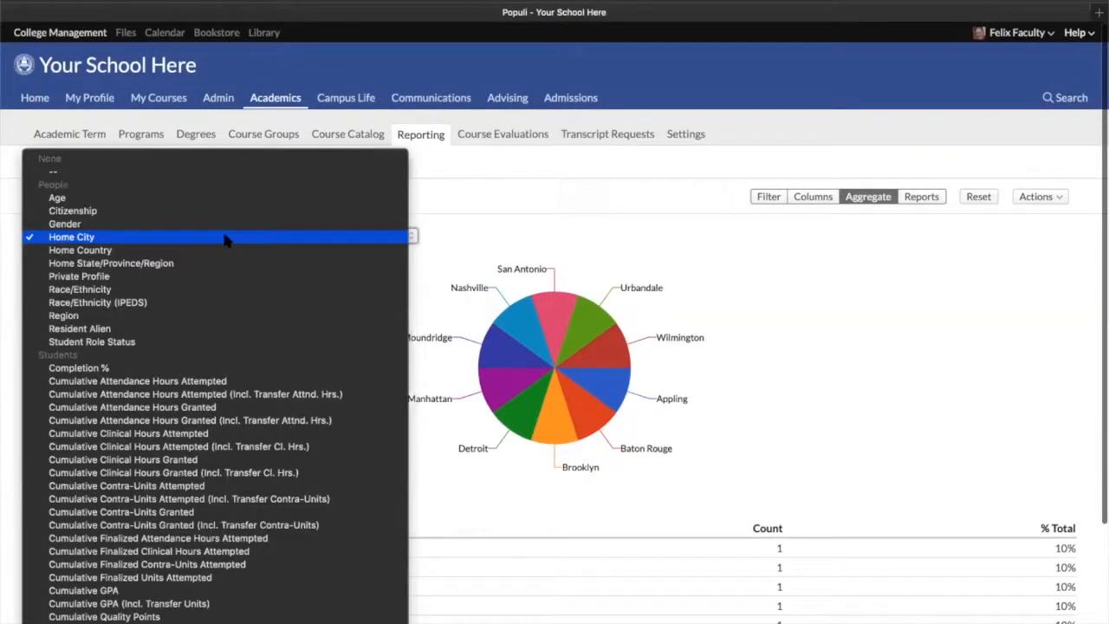
click(179, 310)
click(173, 236)
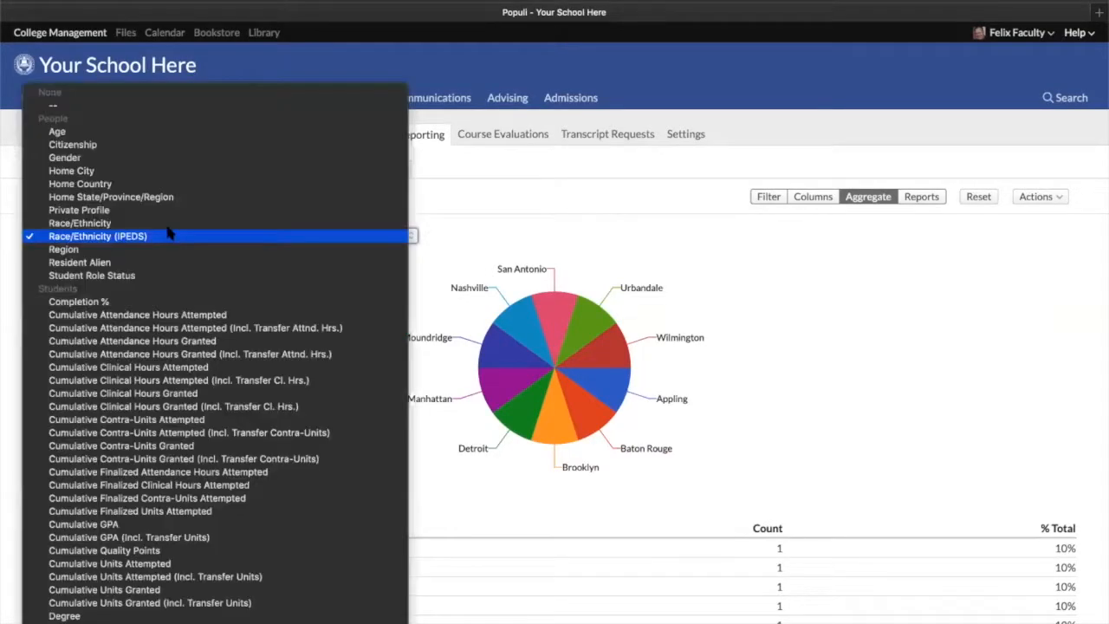
click(166, 237)
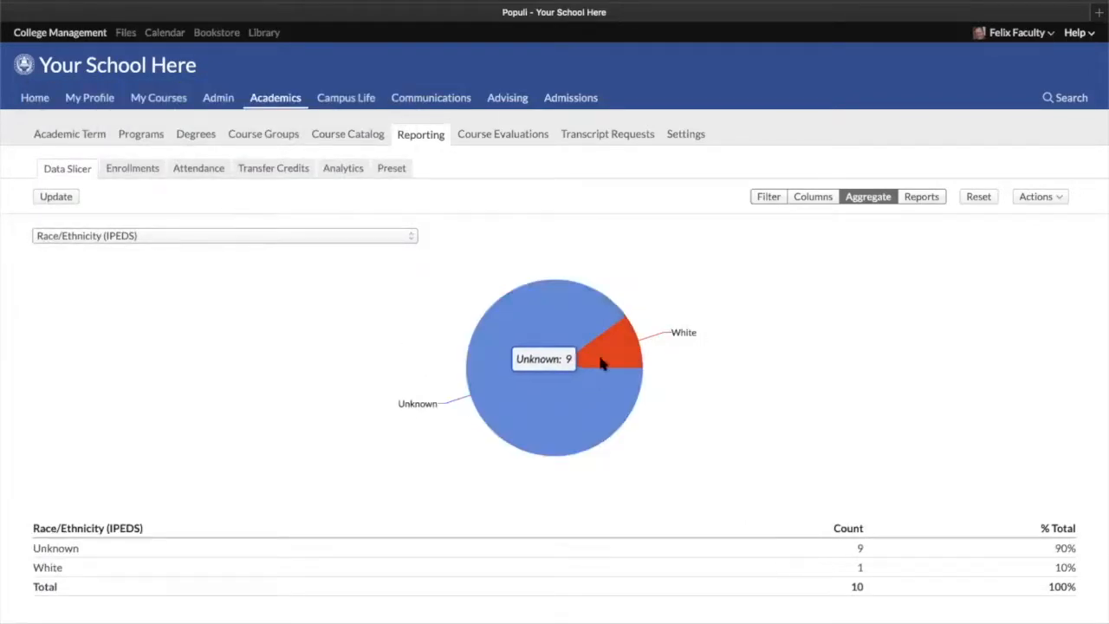
mouse_move(635, 347)
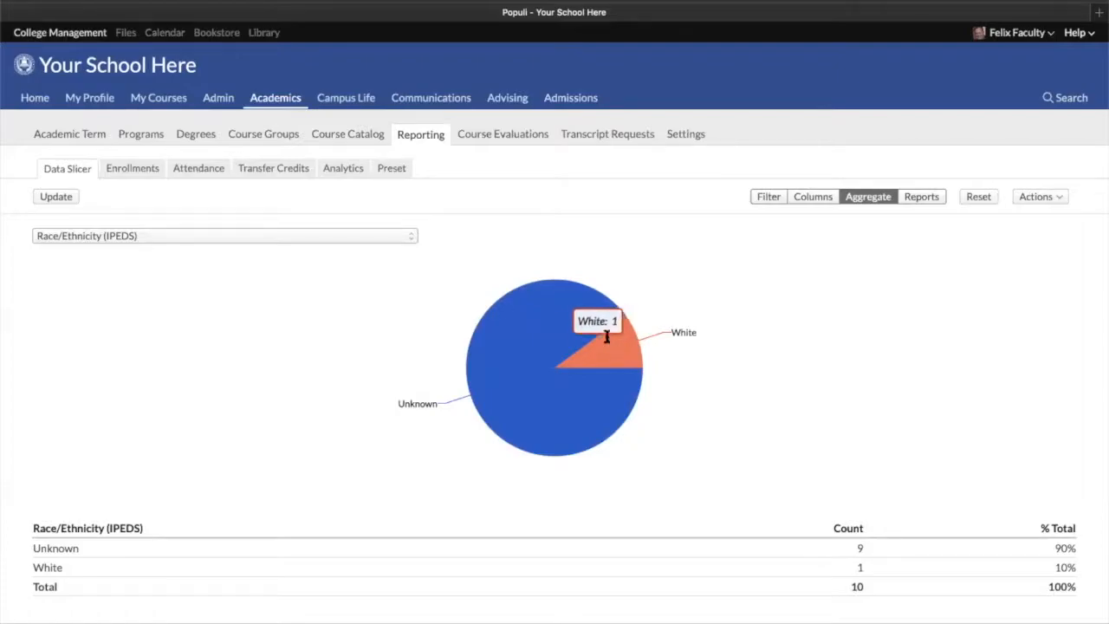
mouse_move(480, 388)
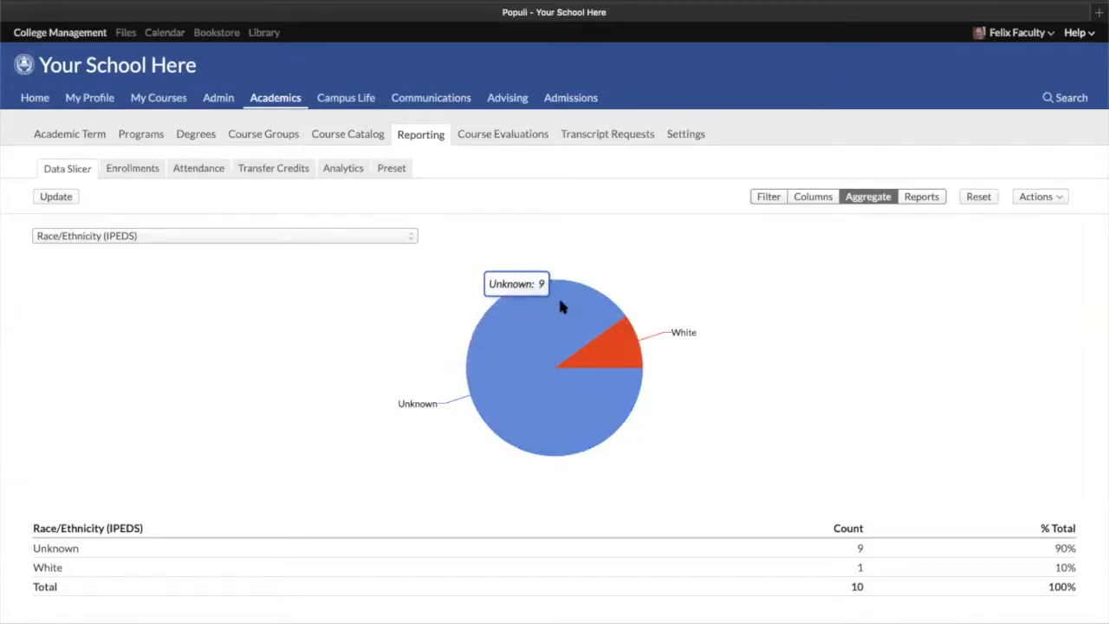
Return to the Columns view, add a Primary Phone column, and update the results
click(354, 236)
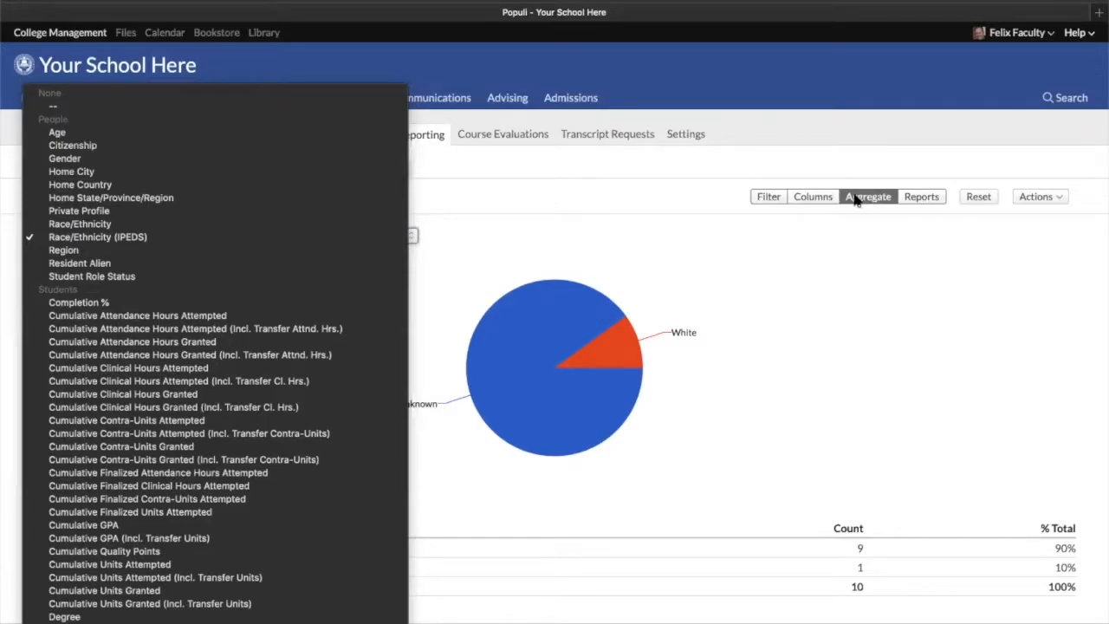
click(815, 199)
click(813, 201)
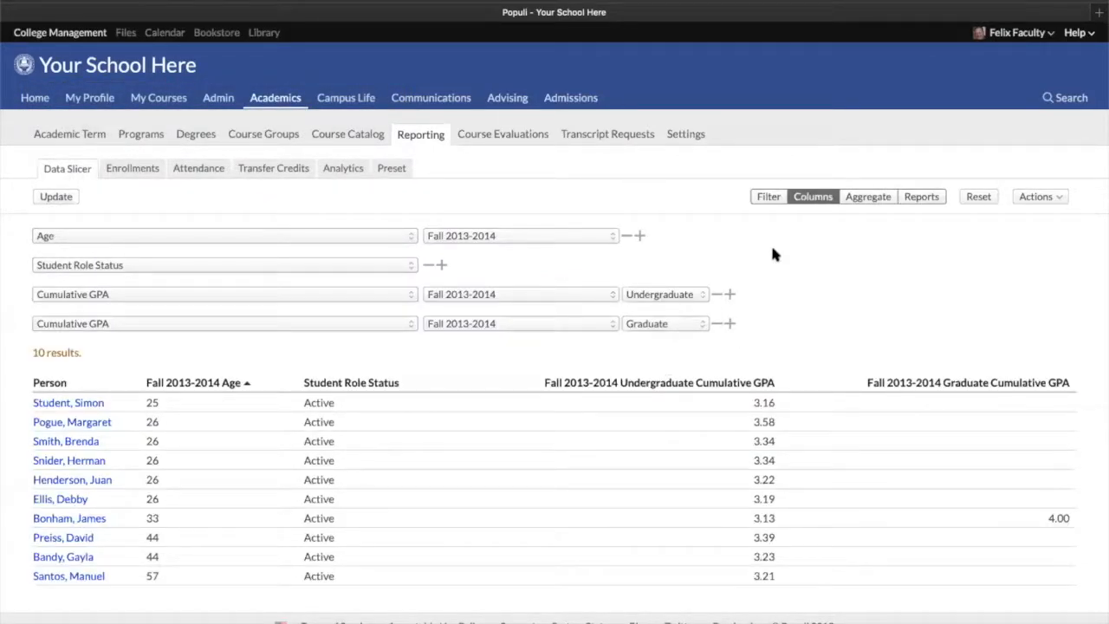
click(729, 323)
click(314, 354)
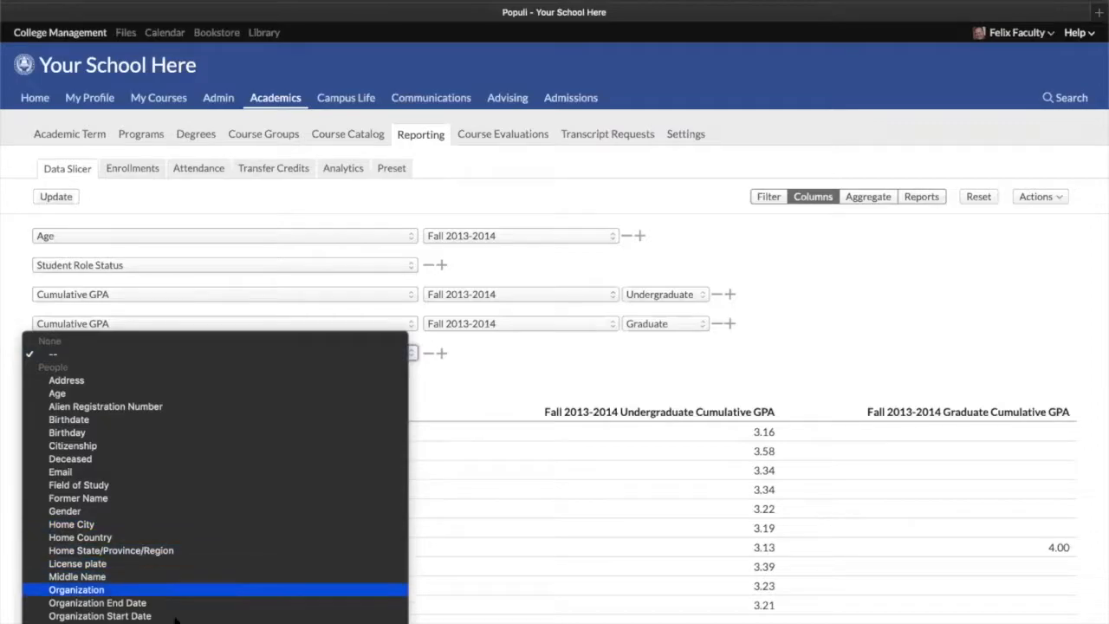
scroll(199, 589, down, 5)
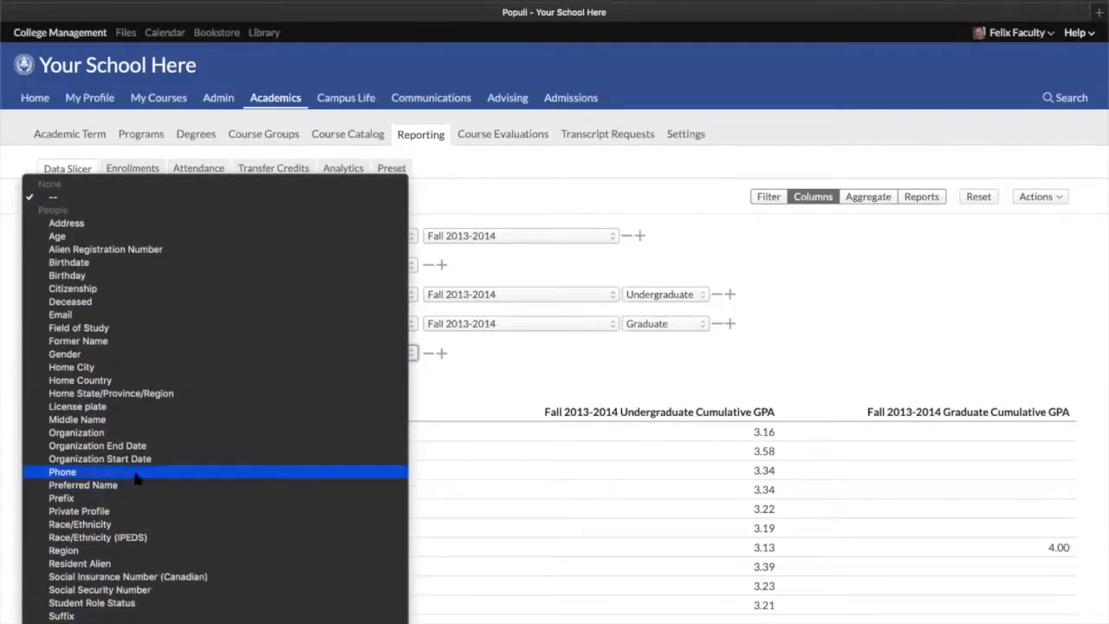
click(143, 474)
click(455, 353)
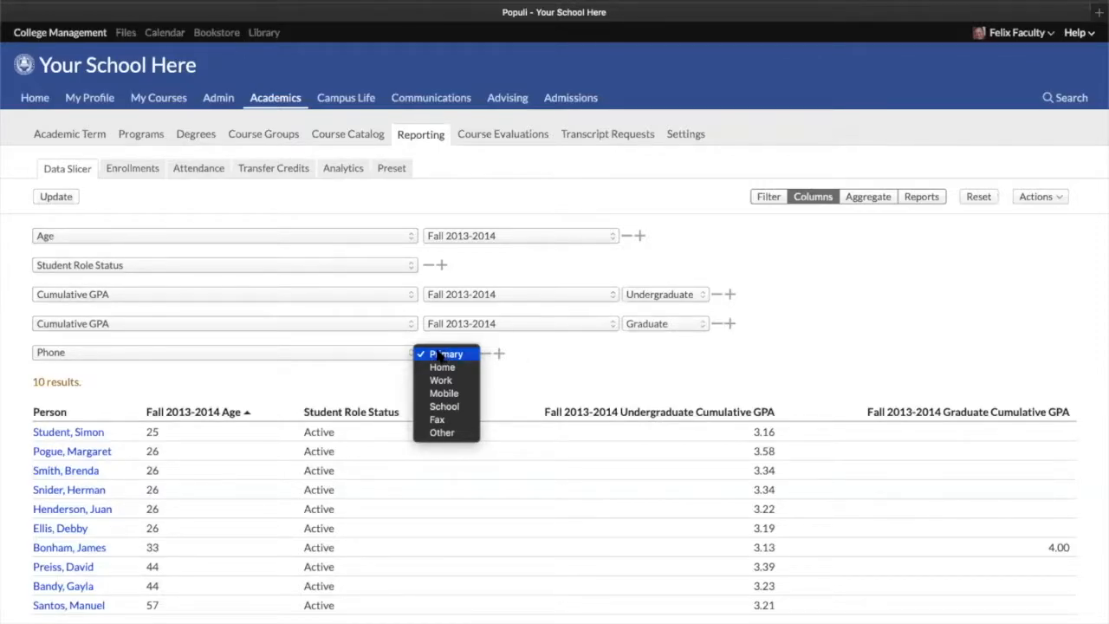
click(443, 355)
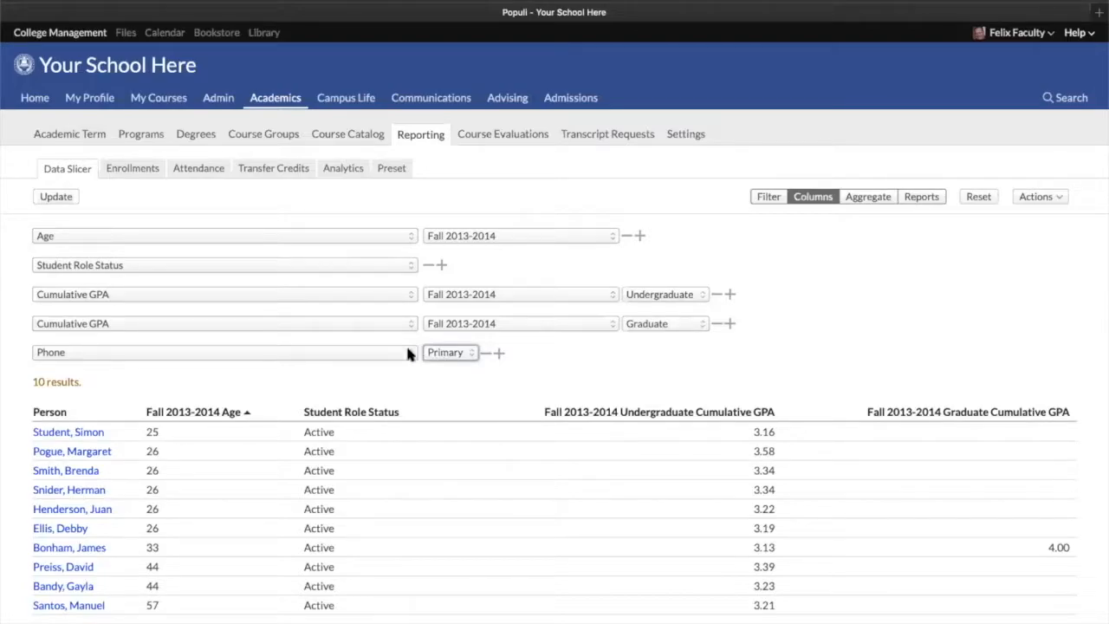
click(50, 197)
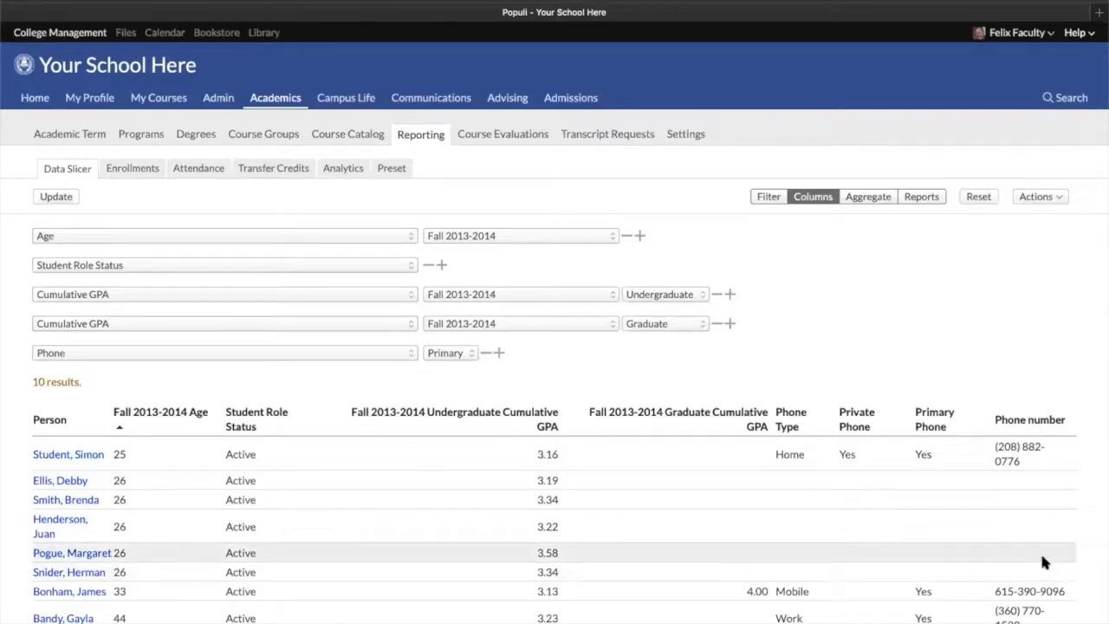
Open the Actions menu to review the export and communication options
scroll(1032, 552, down, 2)
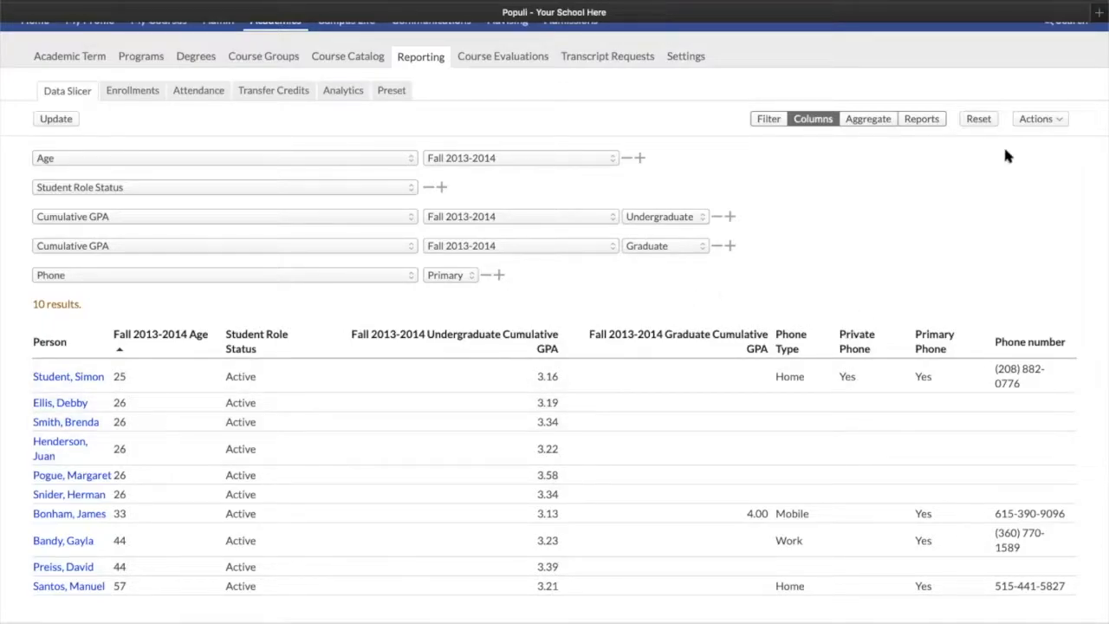
click(1047, 122)
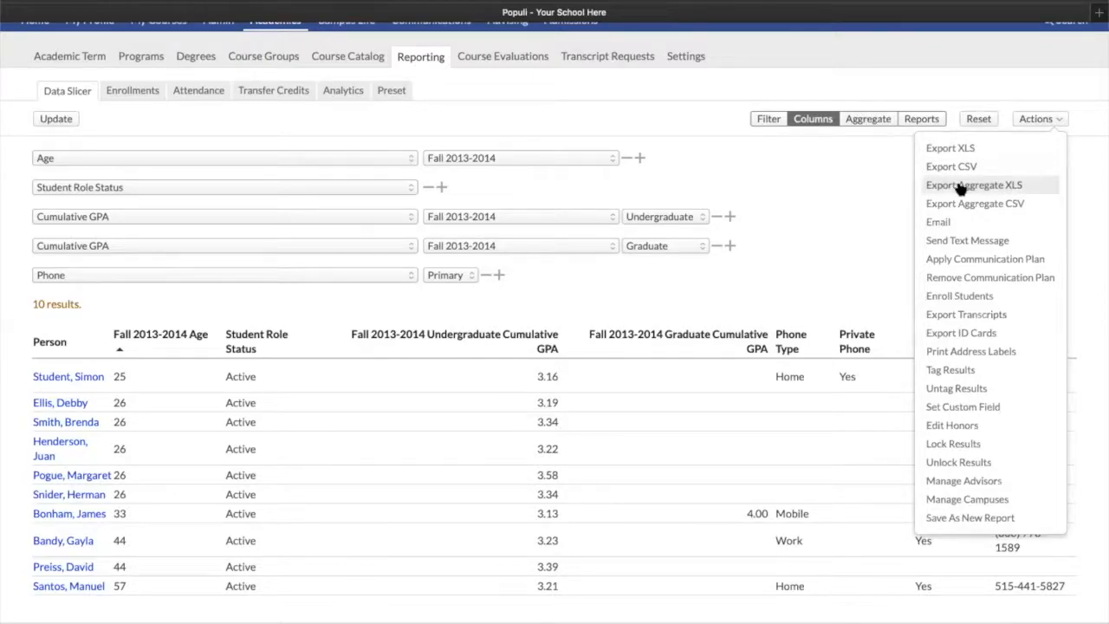
click(868, 119)
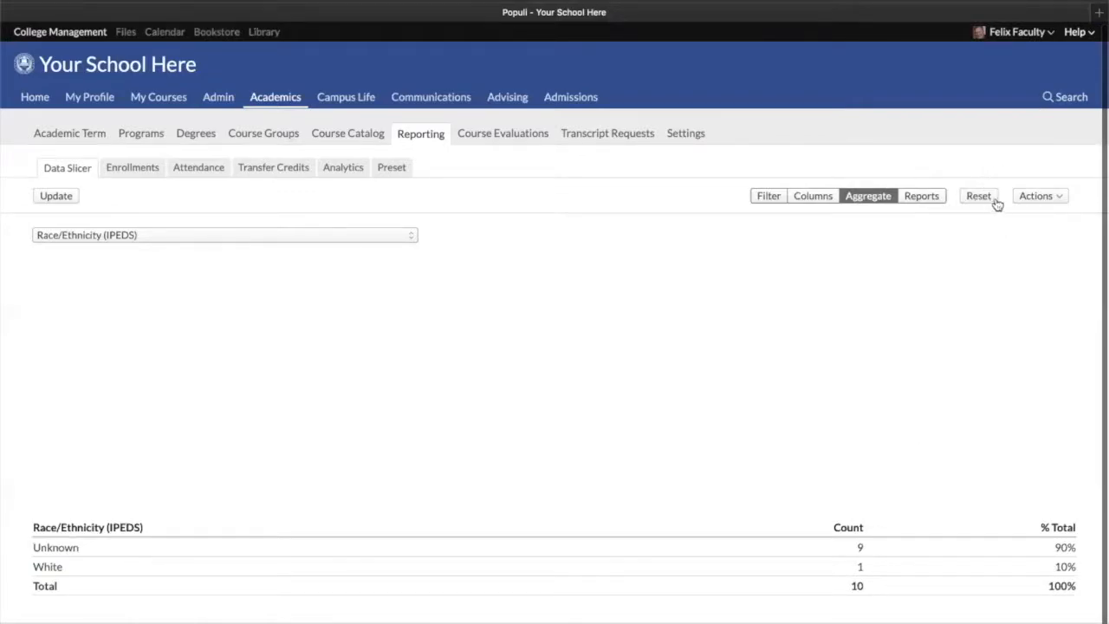
click(1032, 199)
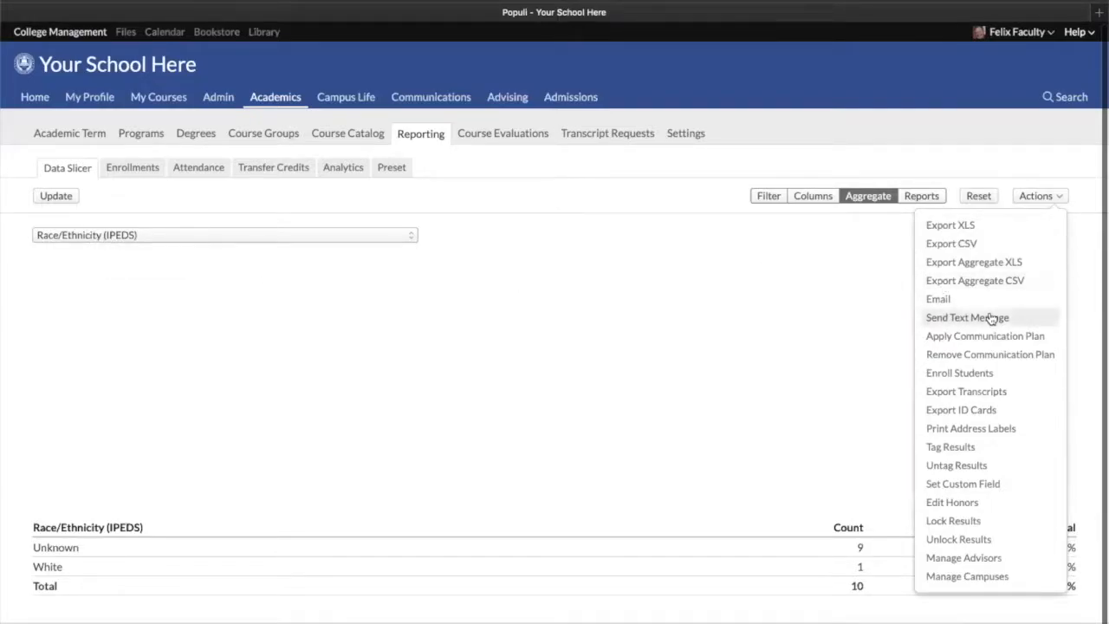
Return to the Columns view, open Apply Communication Plan, review the plan and assignee options, and close without saving
click(815, 195)
click(1057, 196)
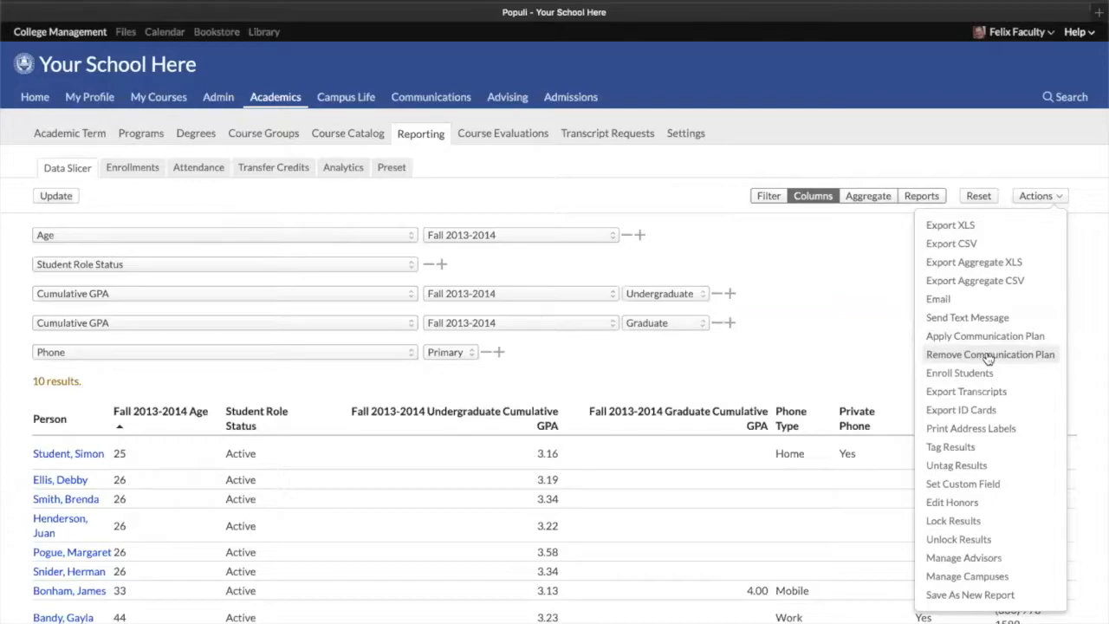
click(942, 343)
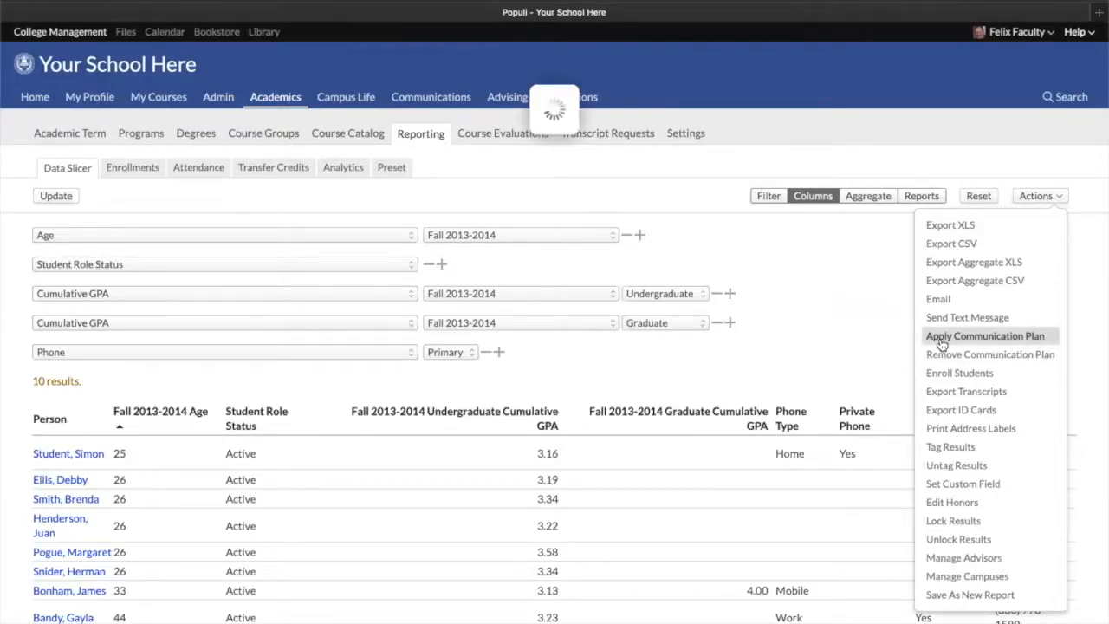
click(555, 129)
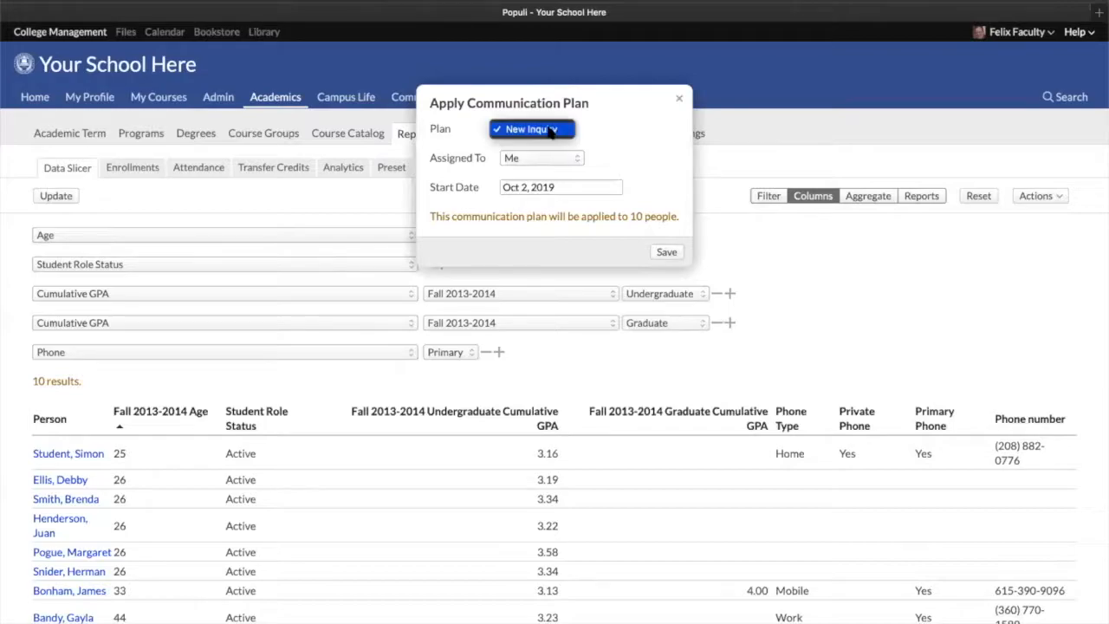
click(631, 132)
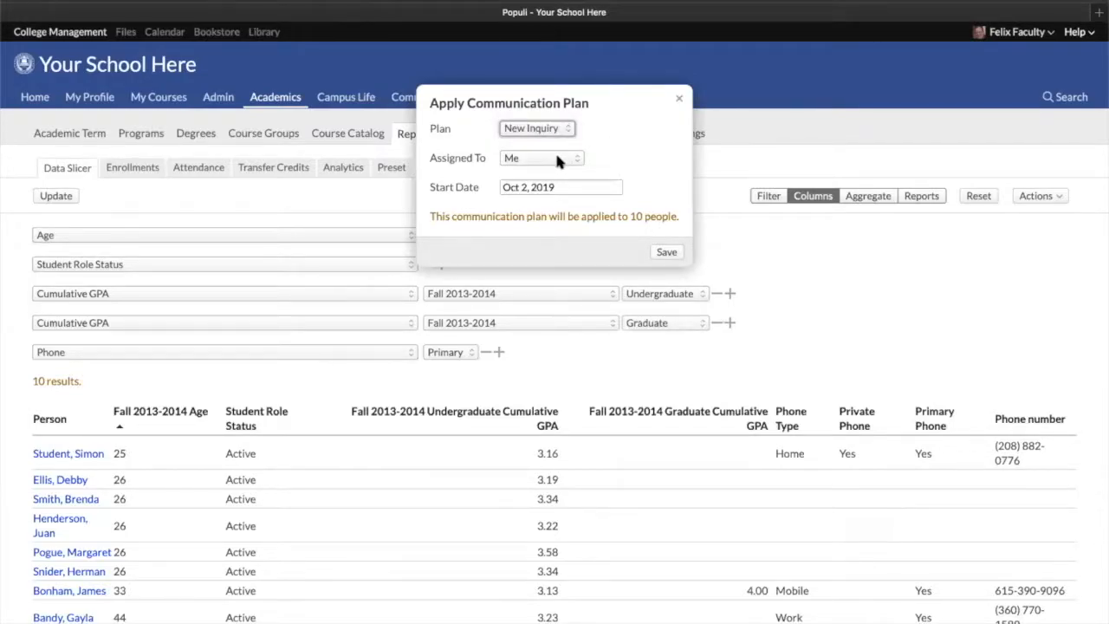
click(557, 159)
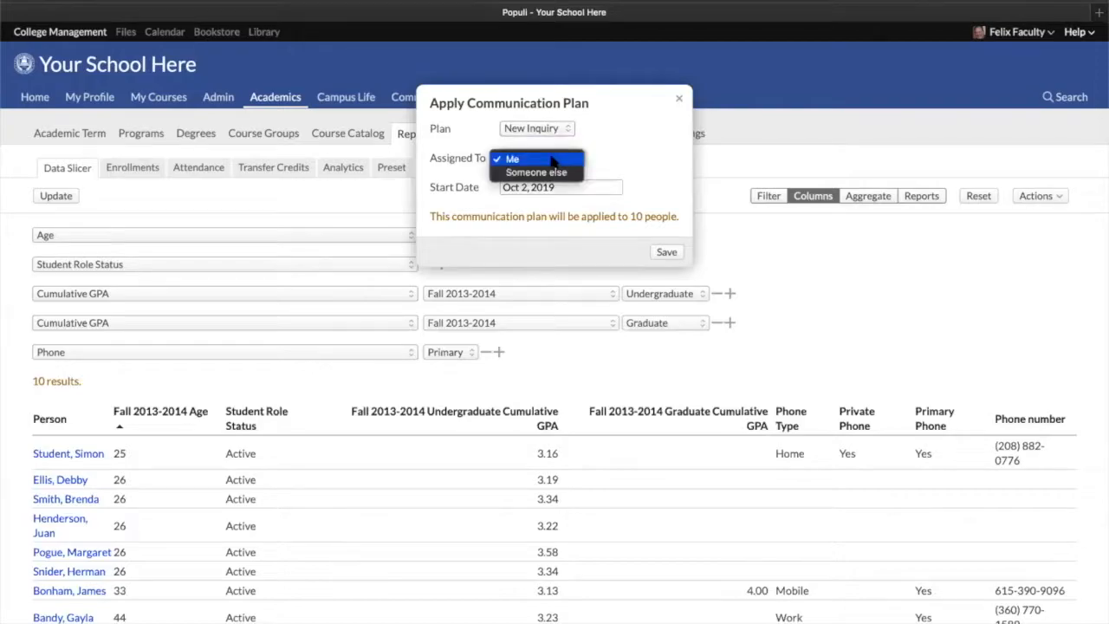
click(680, 98)
click(680, 99)
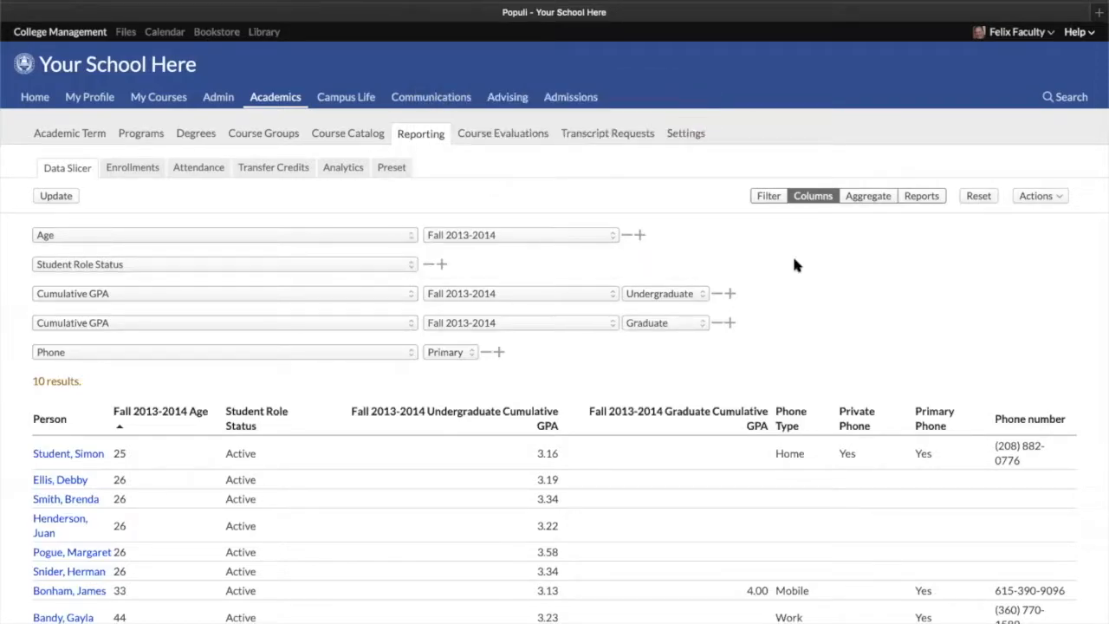
Open the Lock Results dialog, review the available lock types, and close it without saving
click(1052, 199)
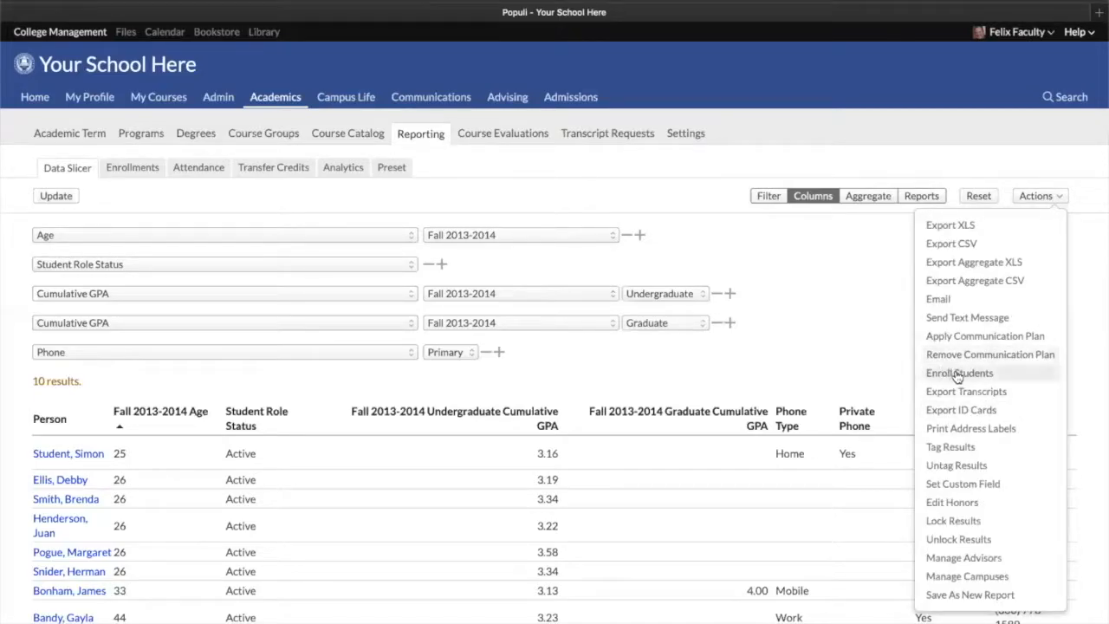
scroll(964, 377, down, 2)
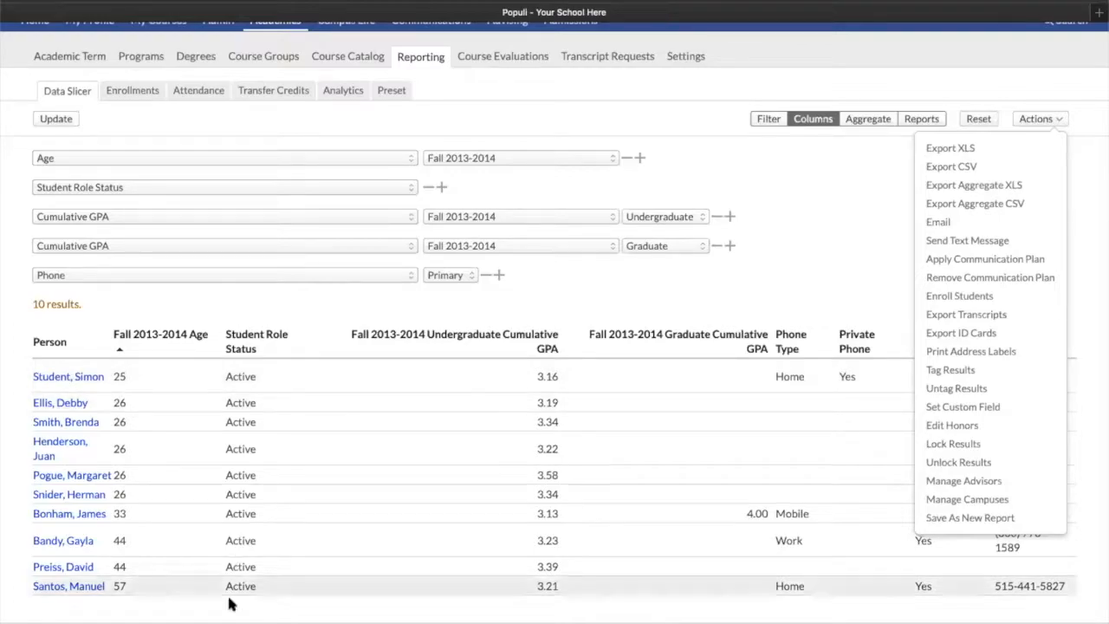
click(971, 445)
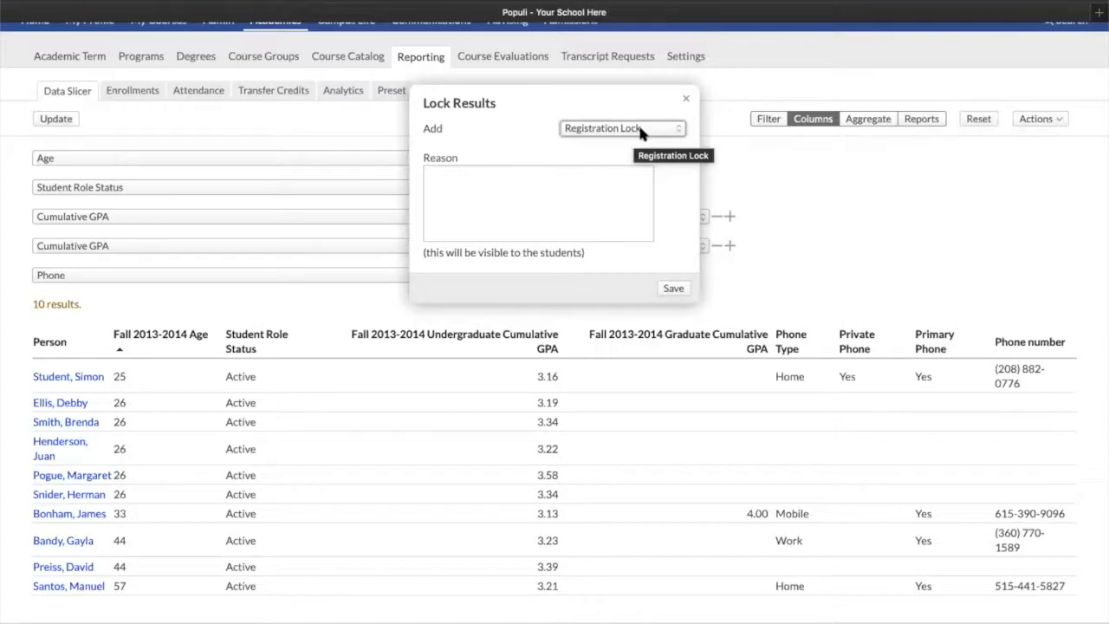
click(640, 131)
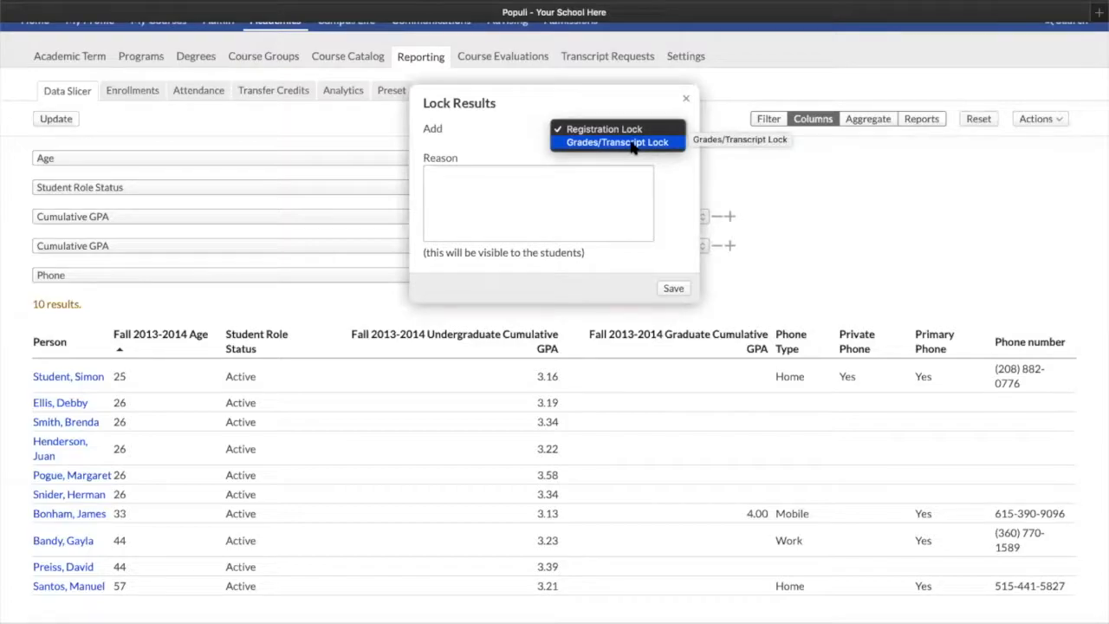
click(539, 177)
click(503, 234)
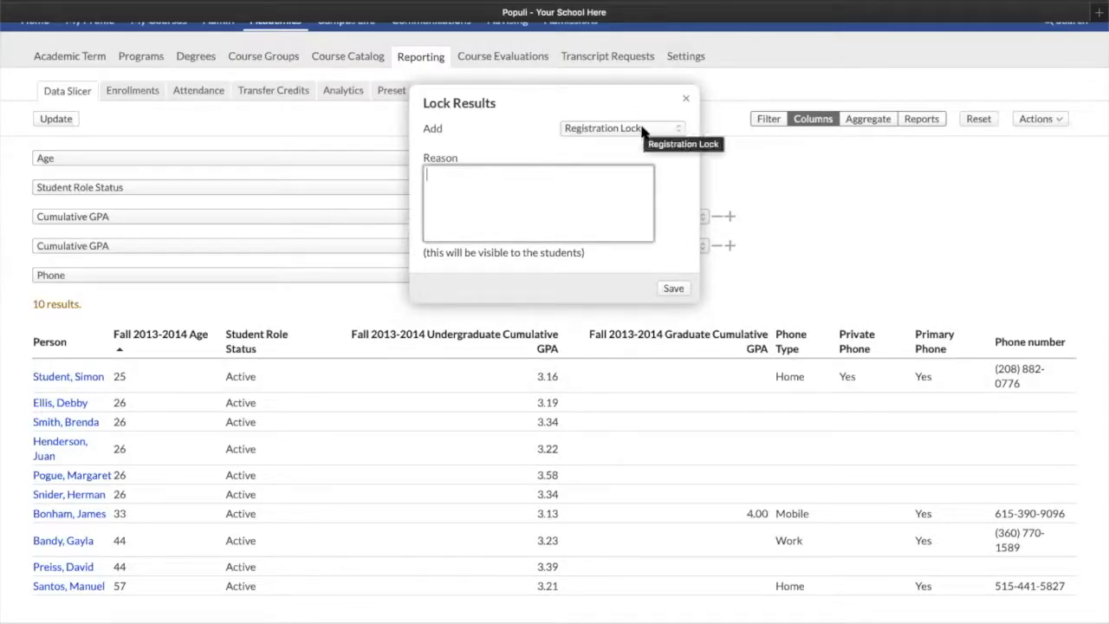
click(638, 128)
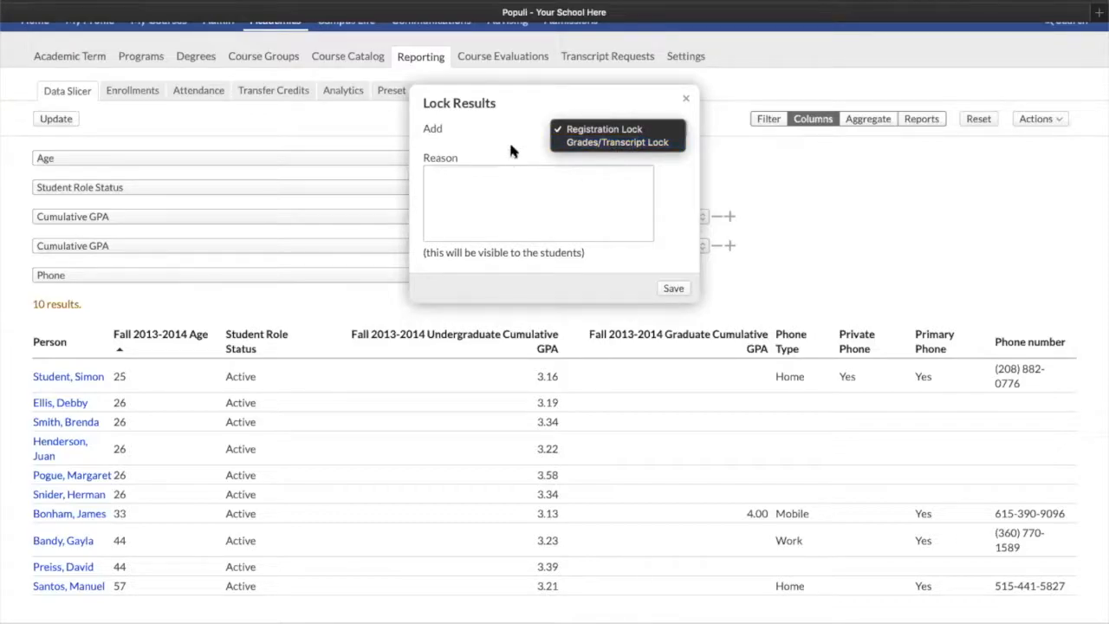
click(662, 97)
click(626, 129)
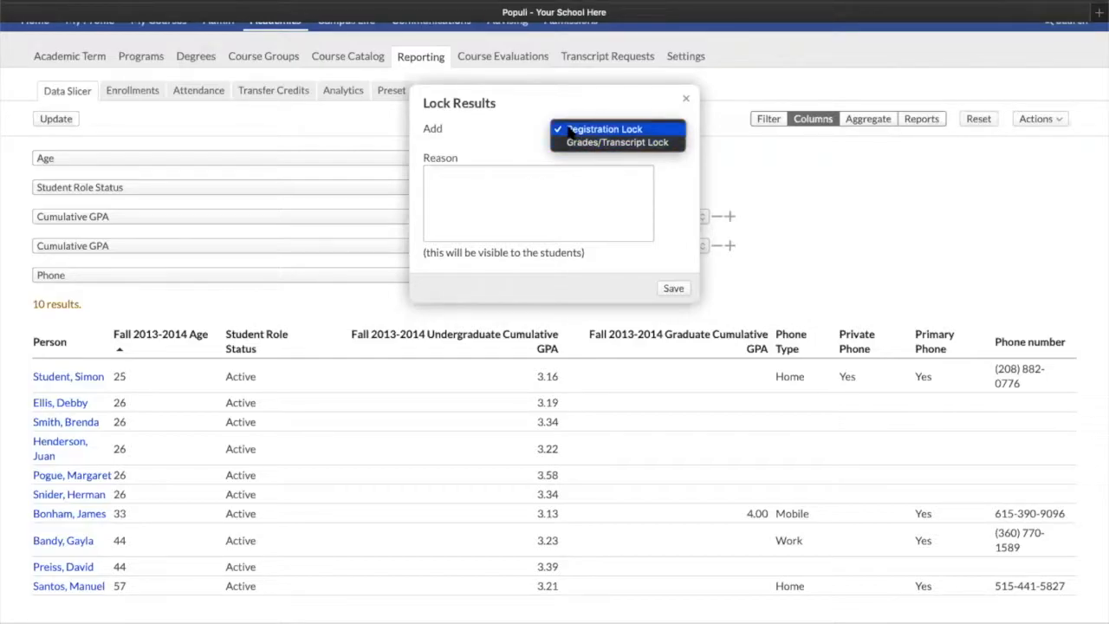
click(500, 128)
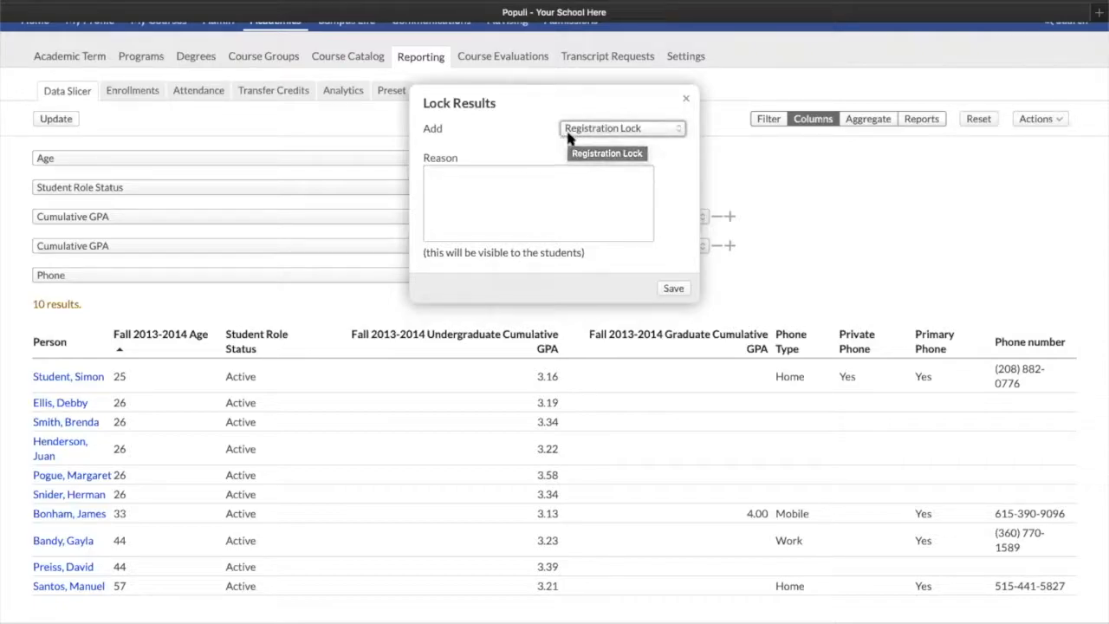
click(606, 128)
click(633, 93)
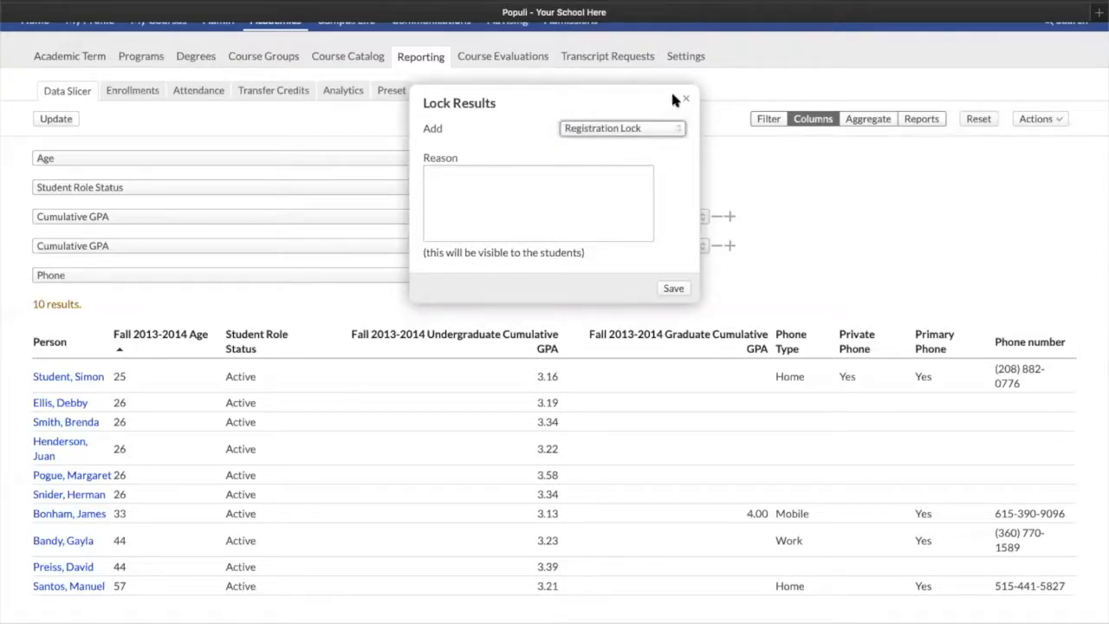
click(686, 98)
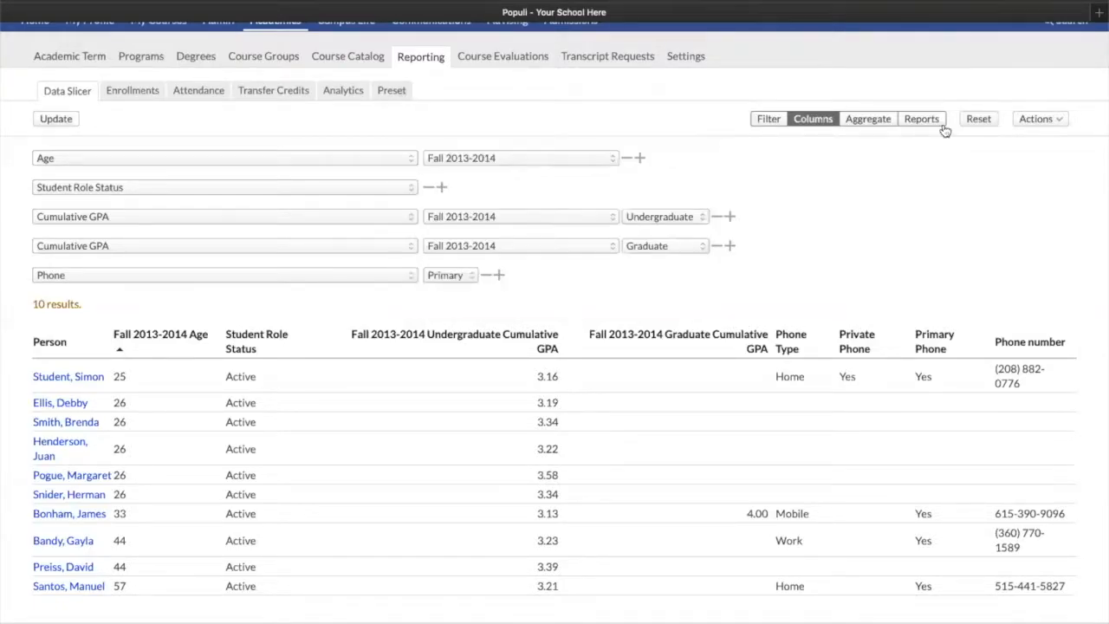
Open Manage Advisors, search the advisor list by name, and close the dialog without saving
click(1035, 119)
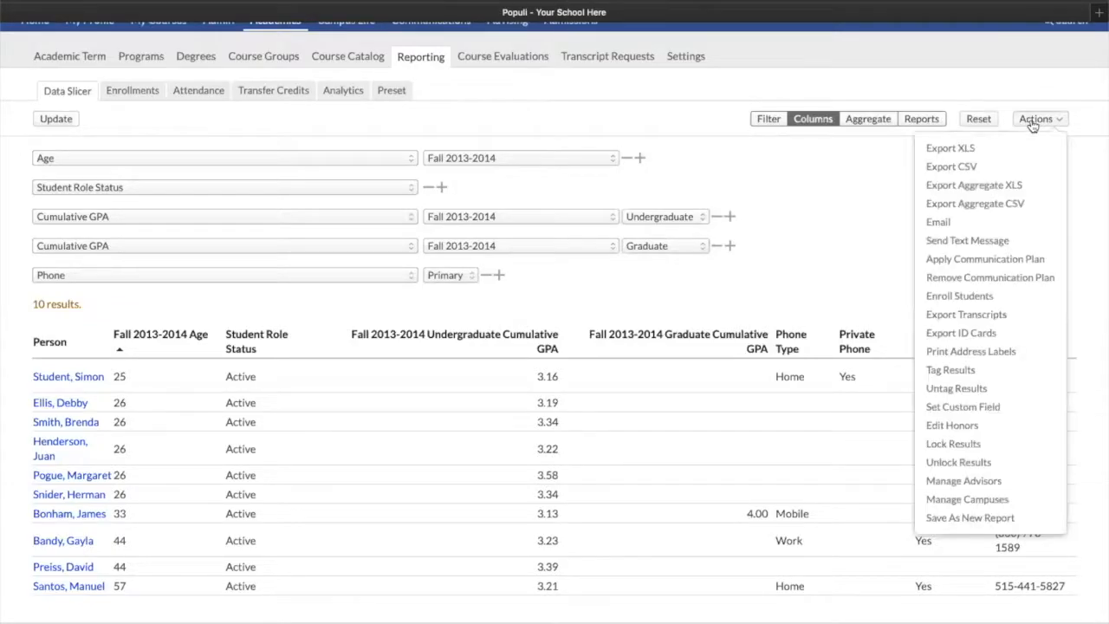
click(953, 482)
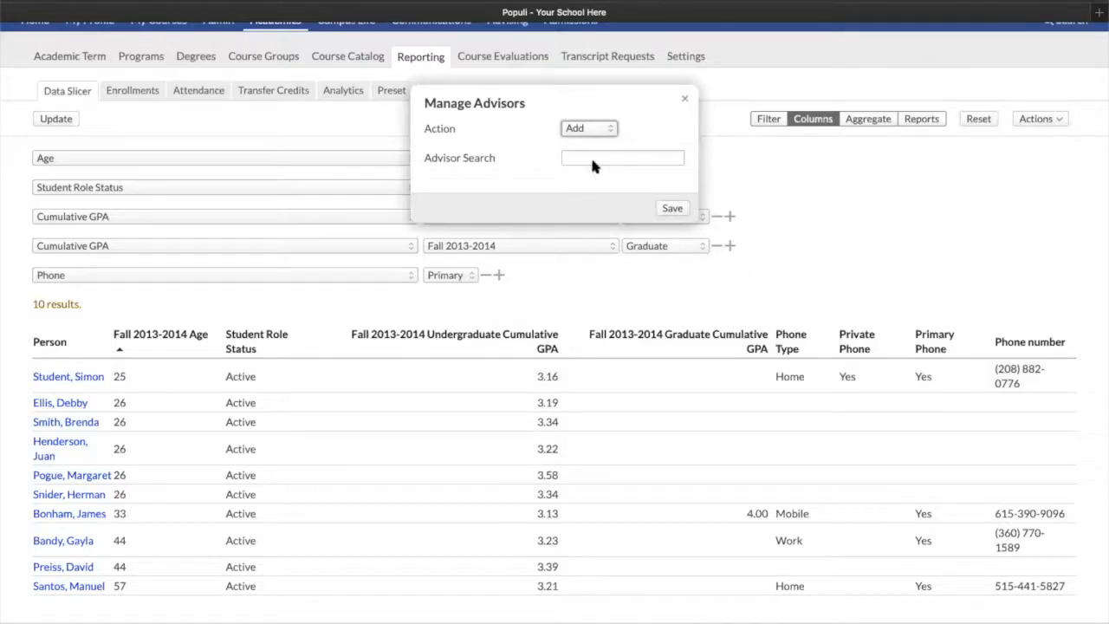
click(600, 129)
click(670, 100)
click(598, 156)
text(felix)
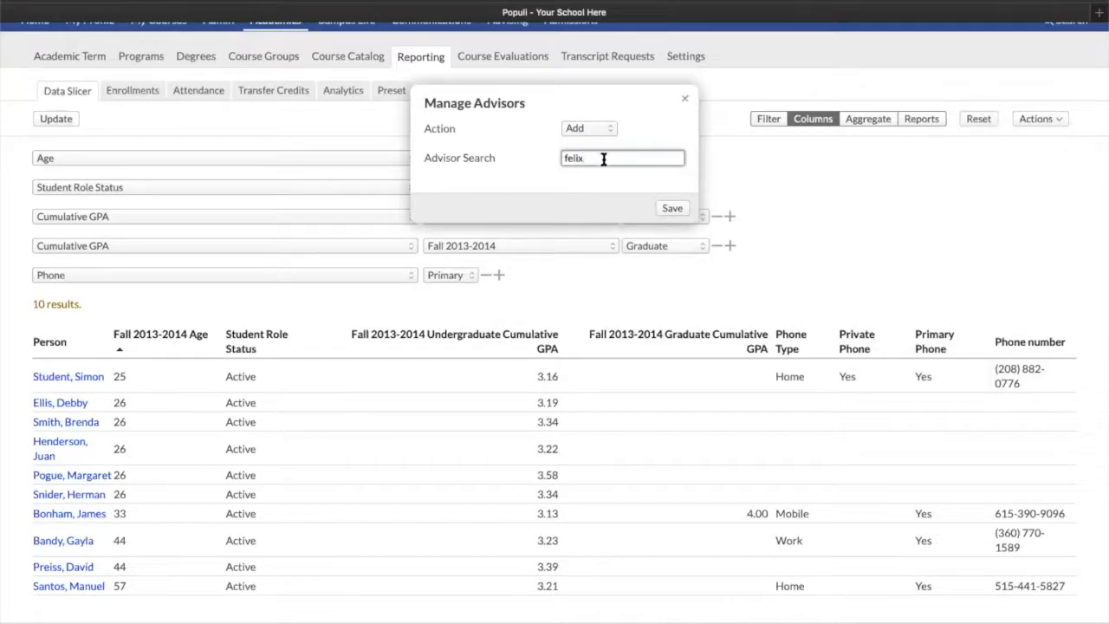
double_click(604, 159)
text(admi)
key(BackSpace)
key(BackSpace)
key(BackSpace)
text(nd)
key(BackSpace)
key(BackSpace)
key(BackSpace)
text(joseph)
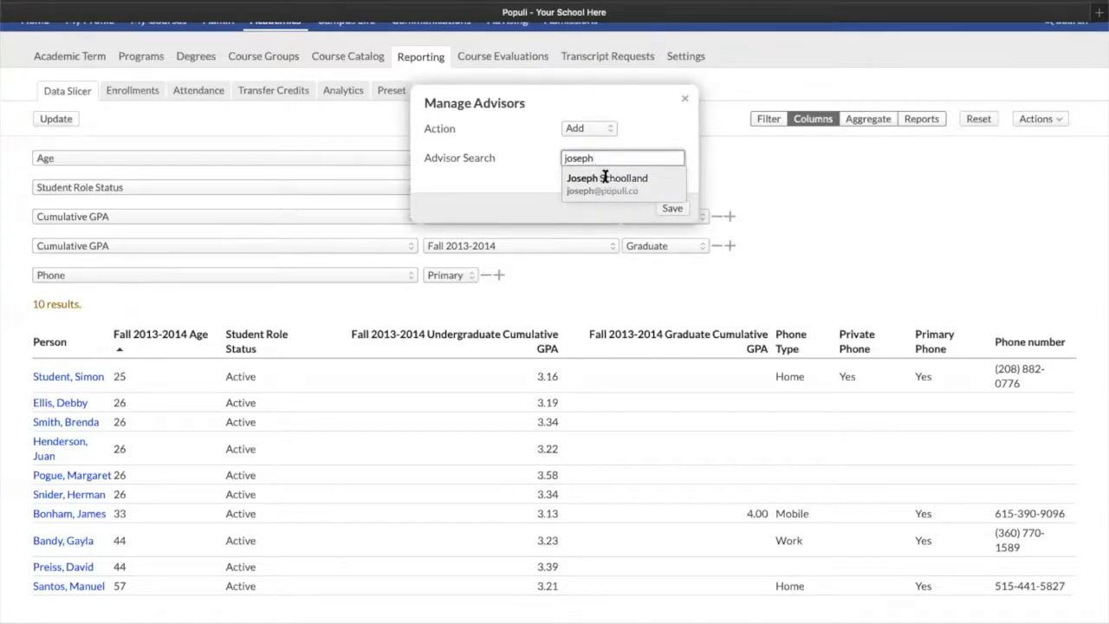
click(686, 102)
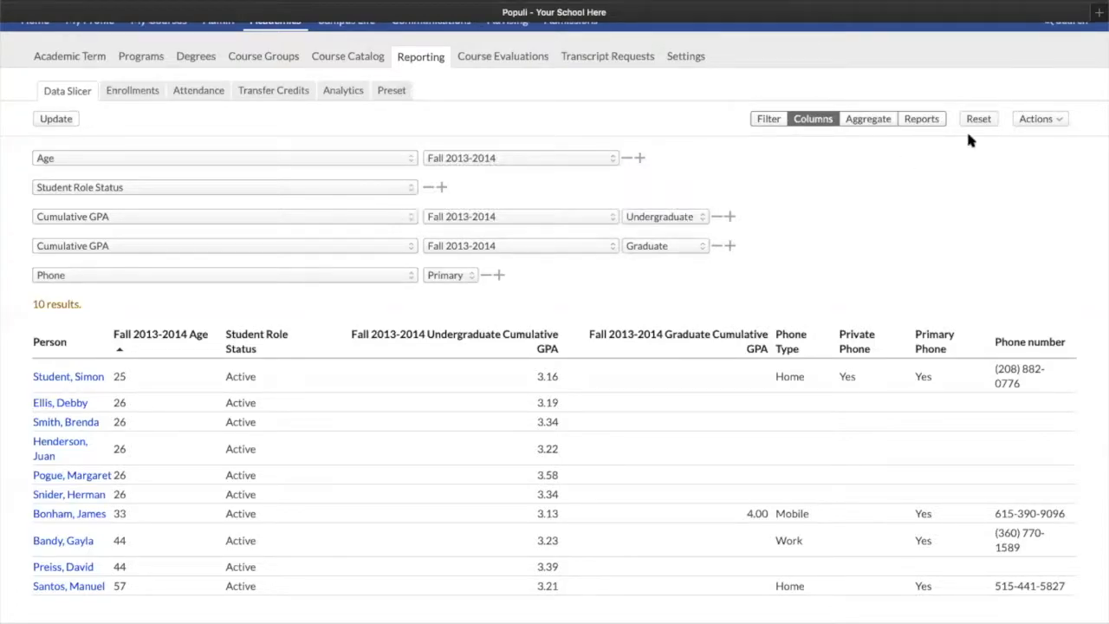
Save the current Data Slicer setup as a new report named Age/GPA
click(1029, 119)
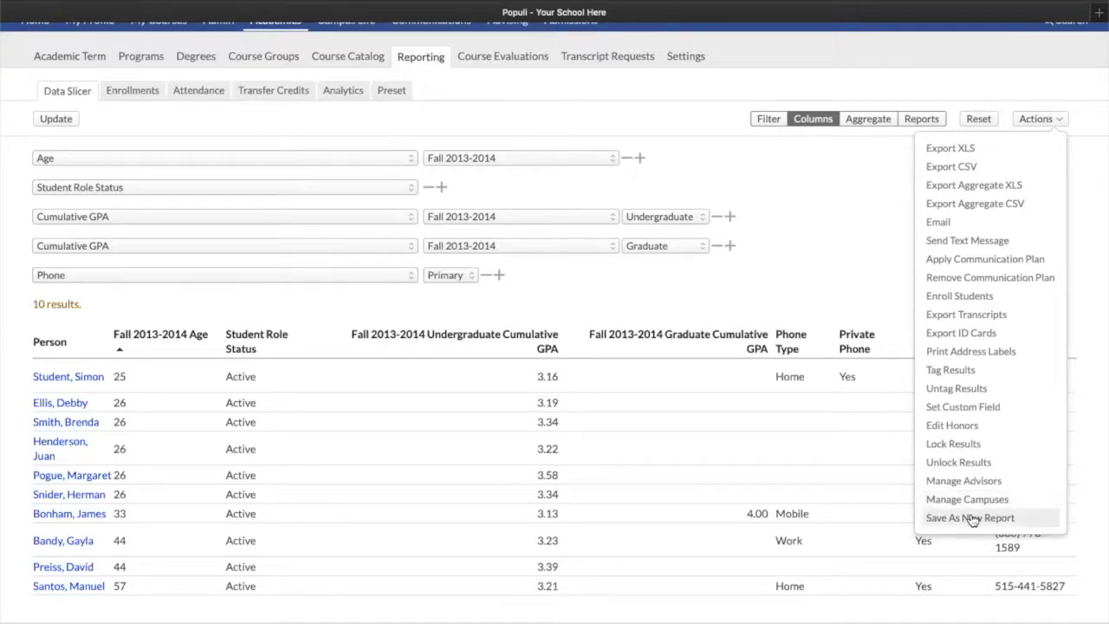
click(942, 519)
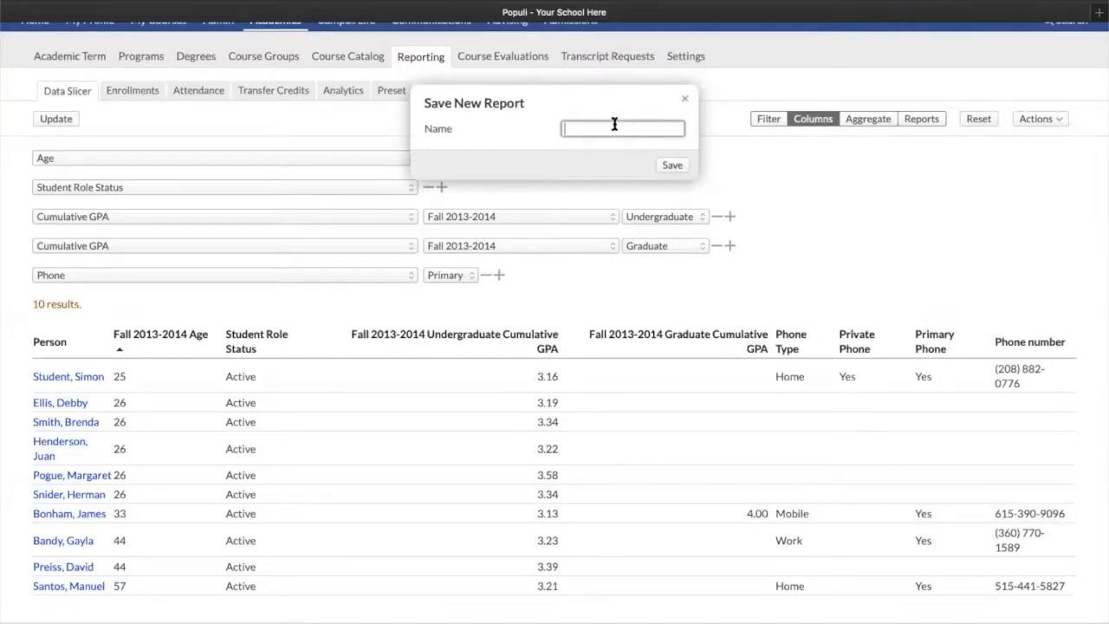
text(Age/CGP)
key(BackSpace)
key(BackSpace)
text(P)
key(BackSpace)
key(BackSpace)
text(GPA)
click(669, 166)
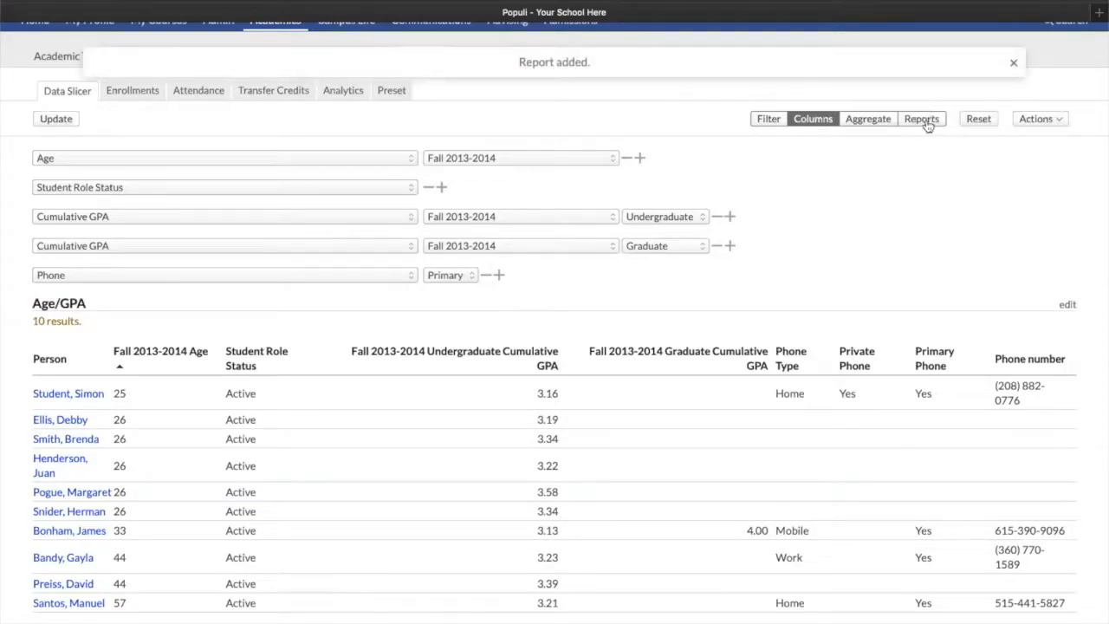
View the list of saved reports and return to the Filter view
click(924, 121)
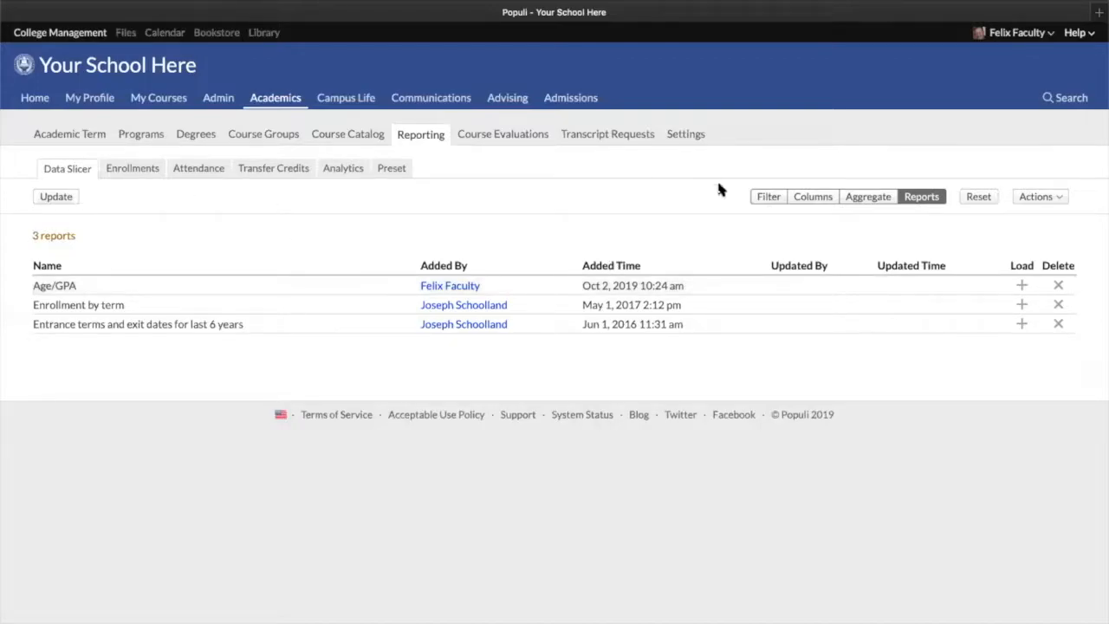
click(767, 198)
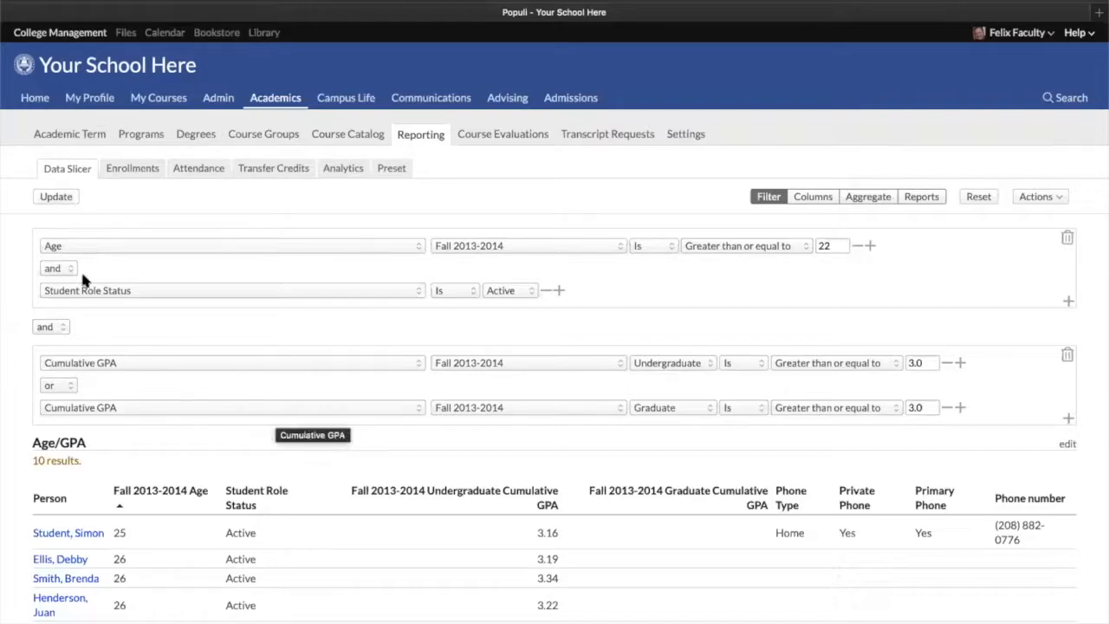
Change the first filter to Tag is Registration Lock
click(87, 246)
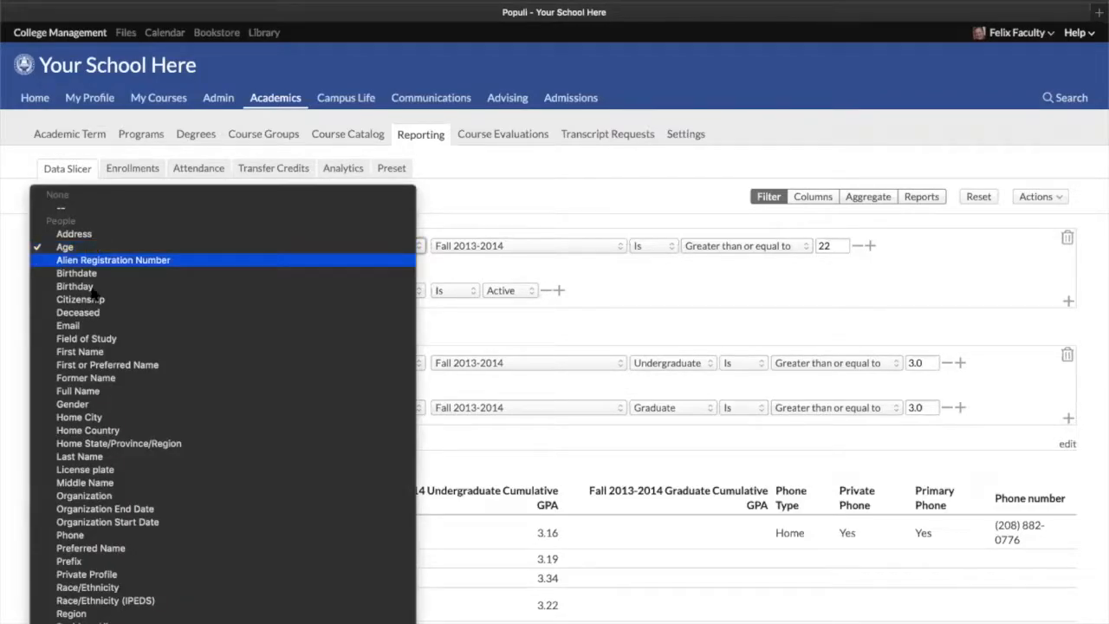
scroll(90, 611, down, 5)
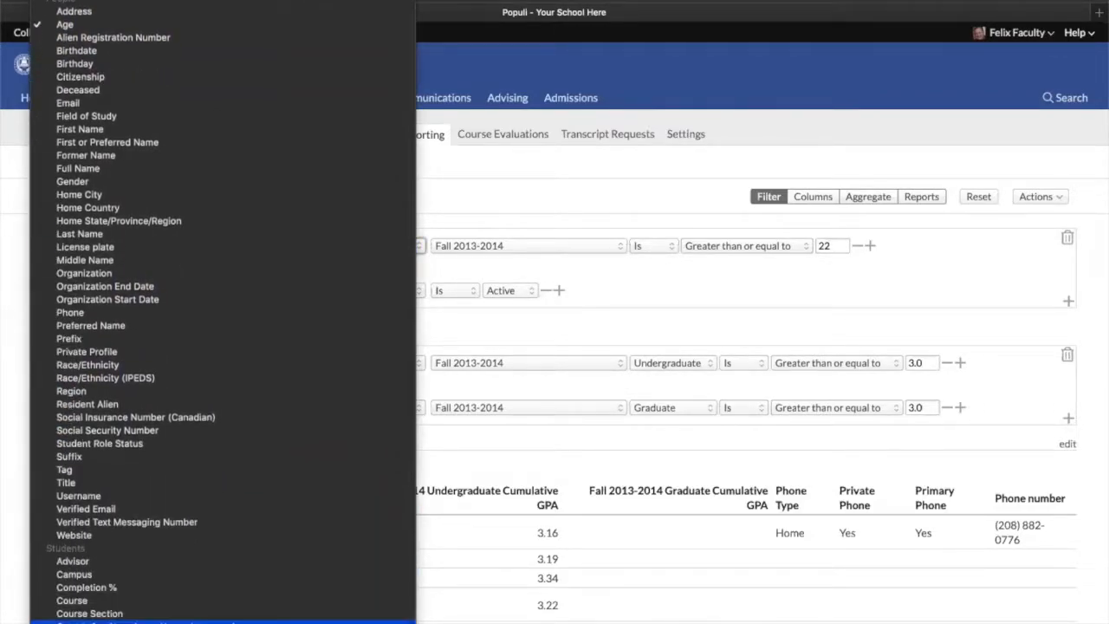
scroll(223, 312, down, 12)
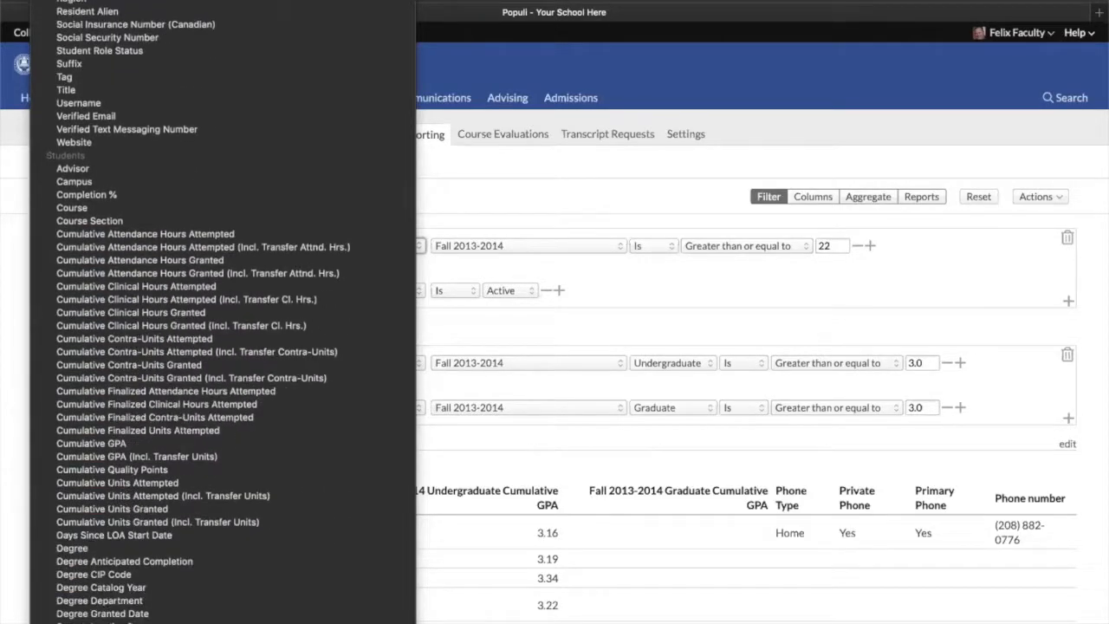
scroll(222, 312, down, 8)
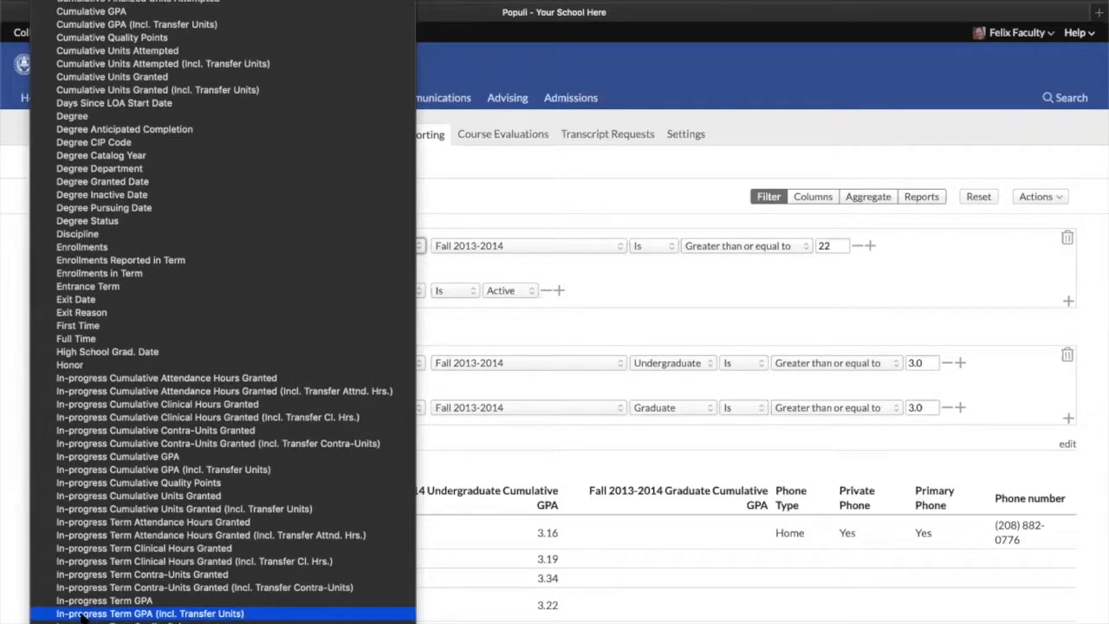
scroll(130, 589, down, 11)
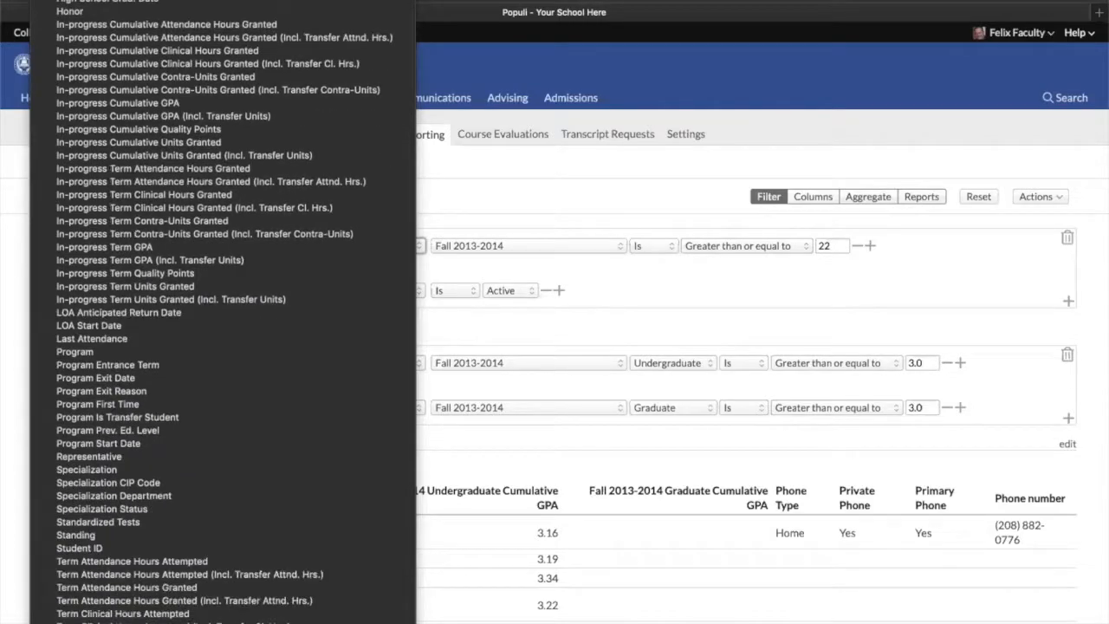
scroll(130, 576, down, 2)
scroll(129, 576, up, 7)
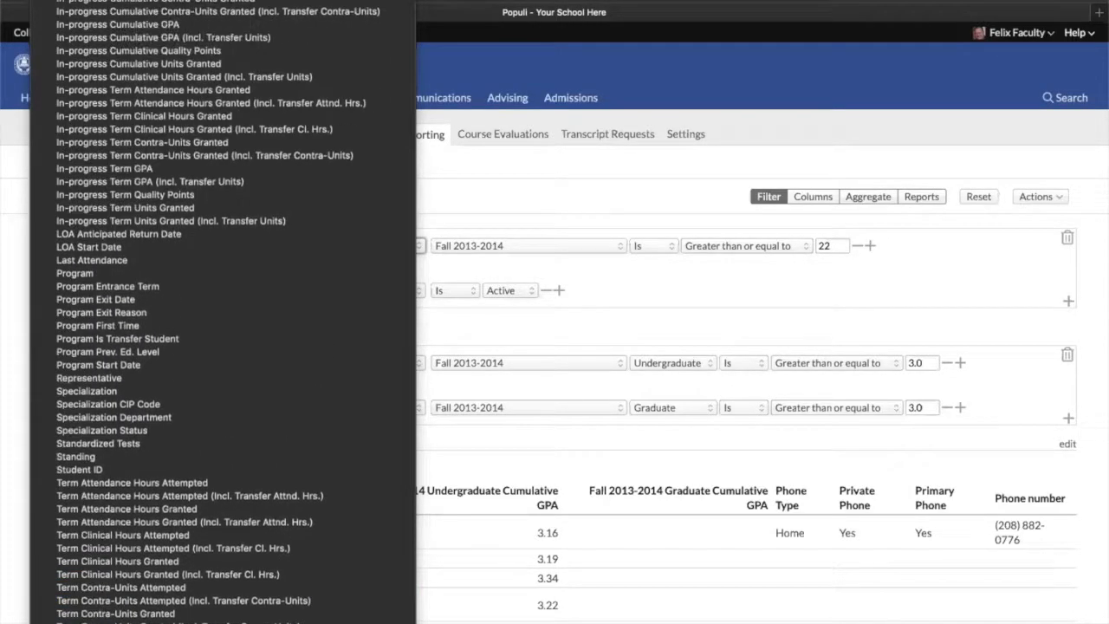
scroll(223, 312, up, 9)
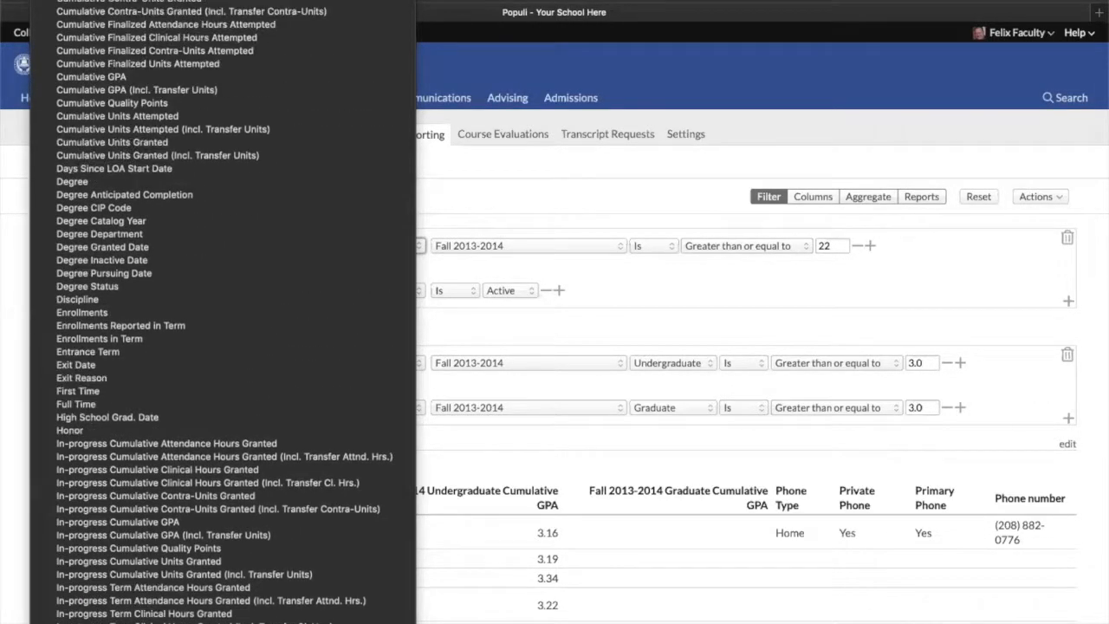
scroll(173, 312, up, 9)
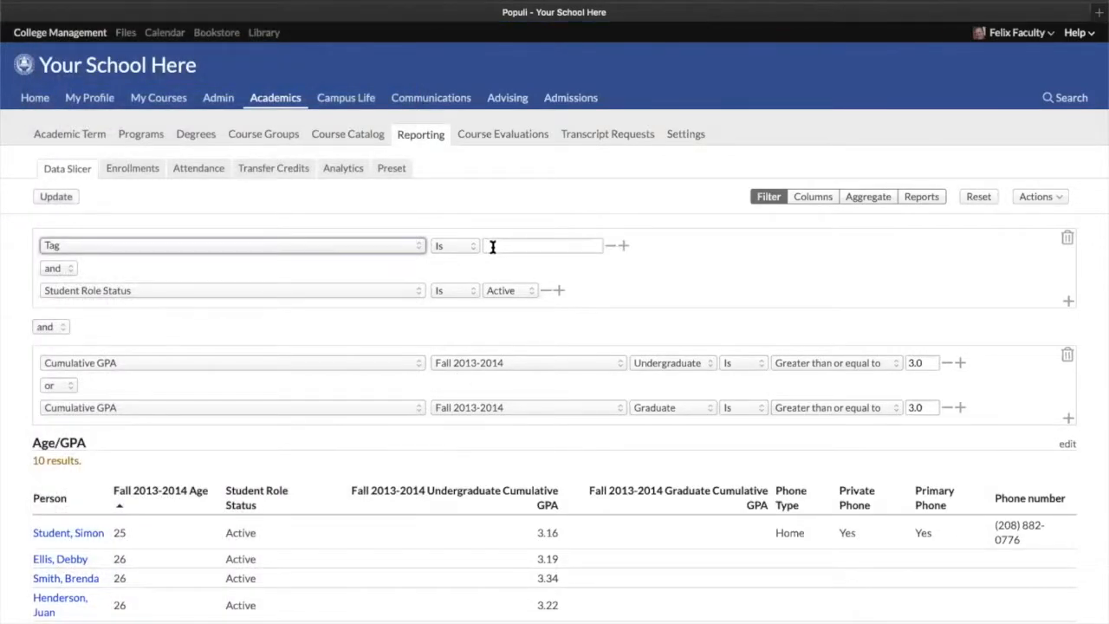
click(492, 247)
text(reg)
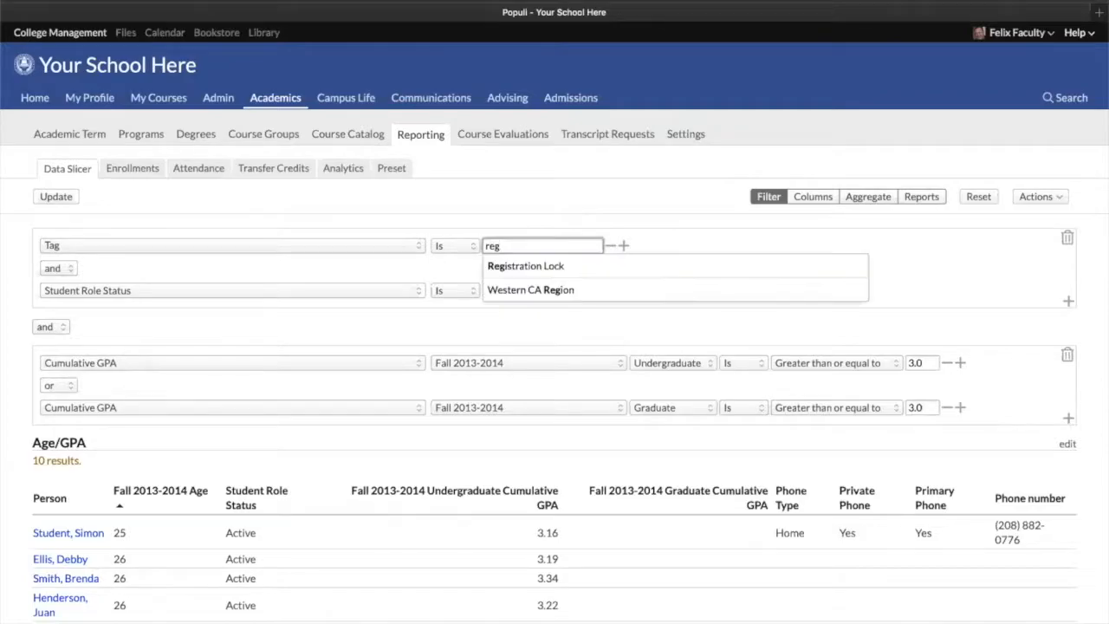
key(Down)
key(Return)
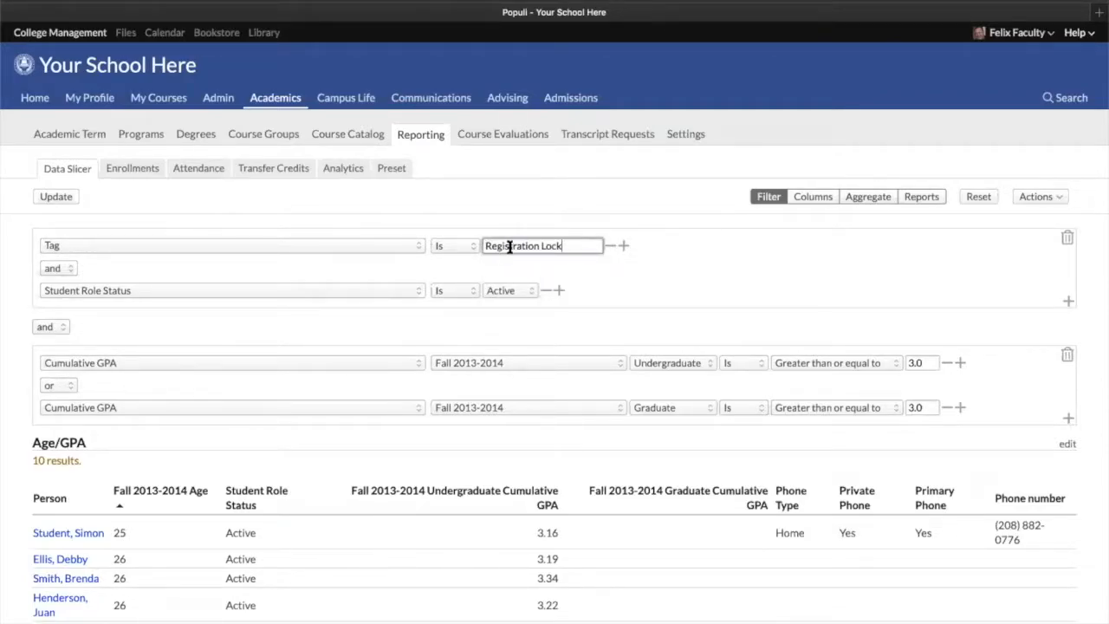
Search the site for the Registration Lock tag, open its page, and open one tagged student's profile
click(1051, 99)
text(regi)
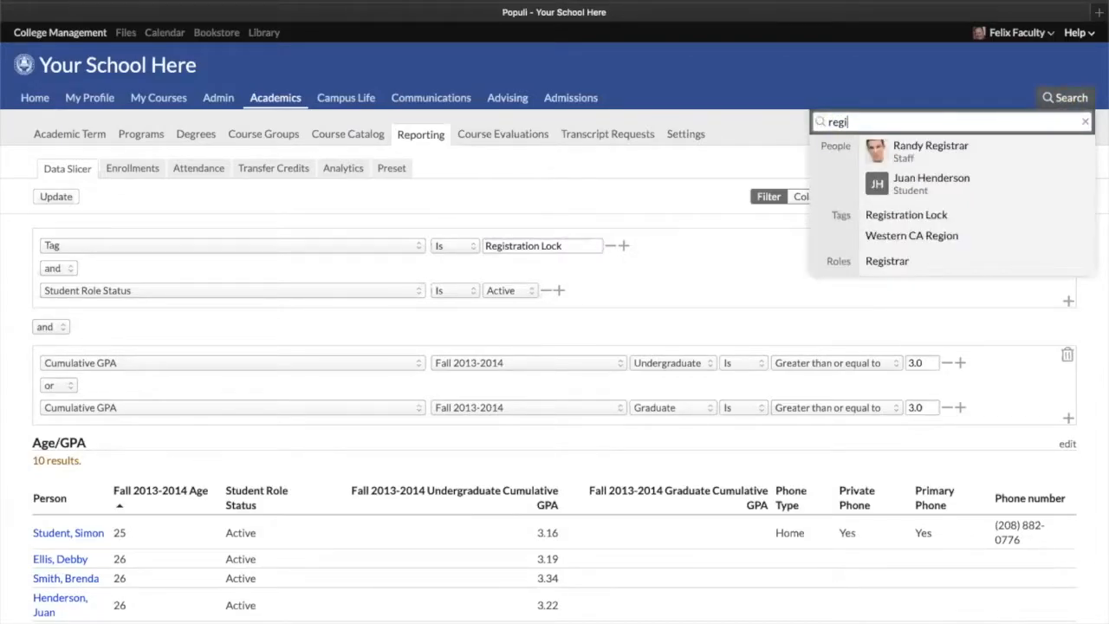
click(912, 216)
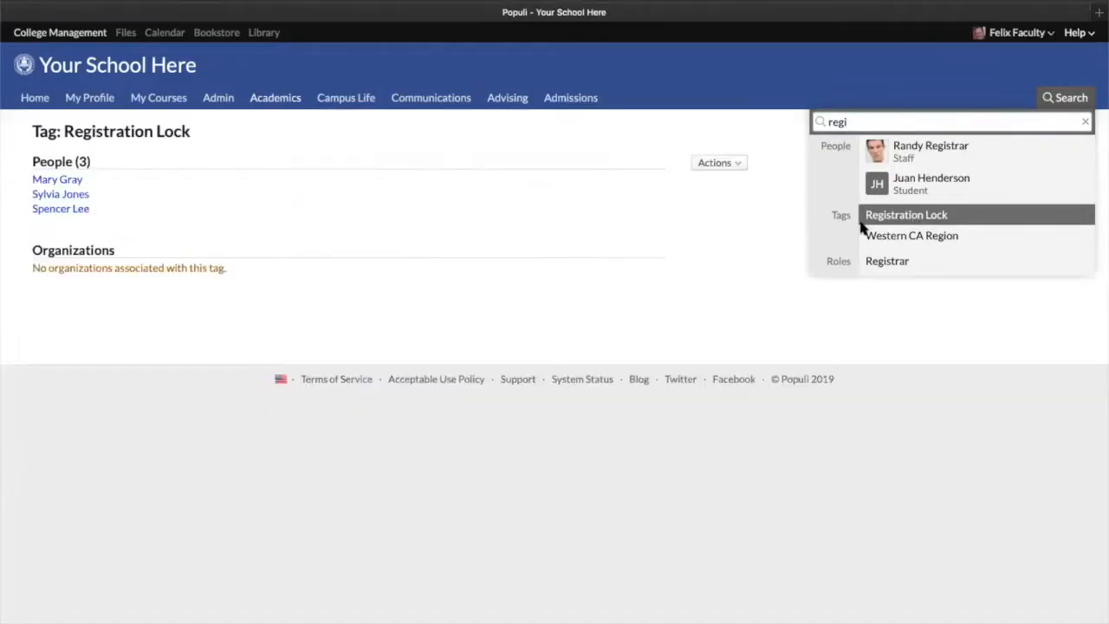
click(172, 131)
click(60, 196)
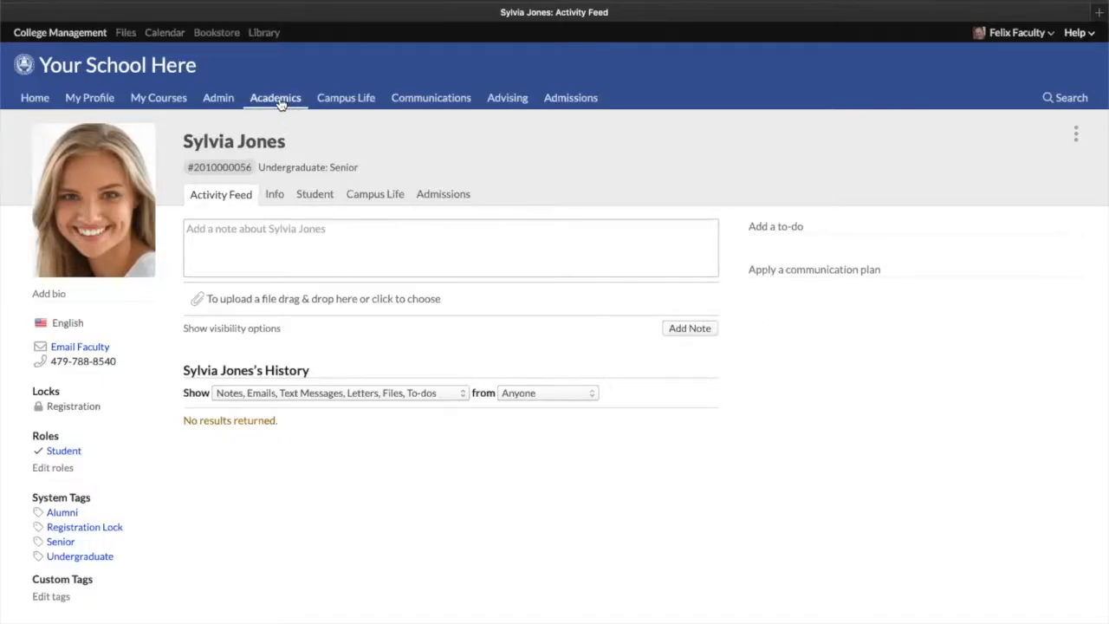
Log out and sign back in with a saved administrator account and its stored password
click(1047, 35)
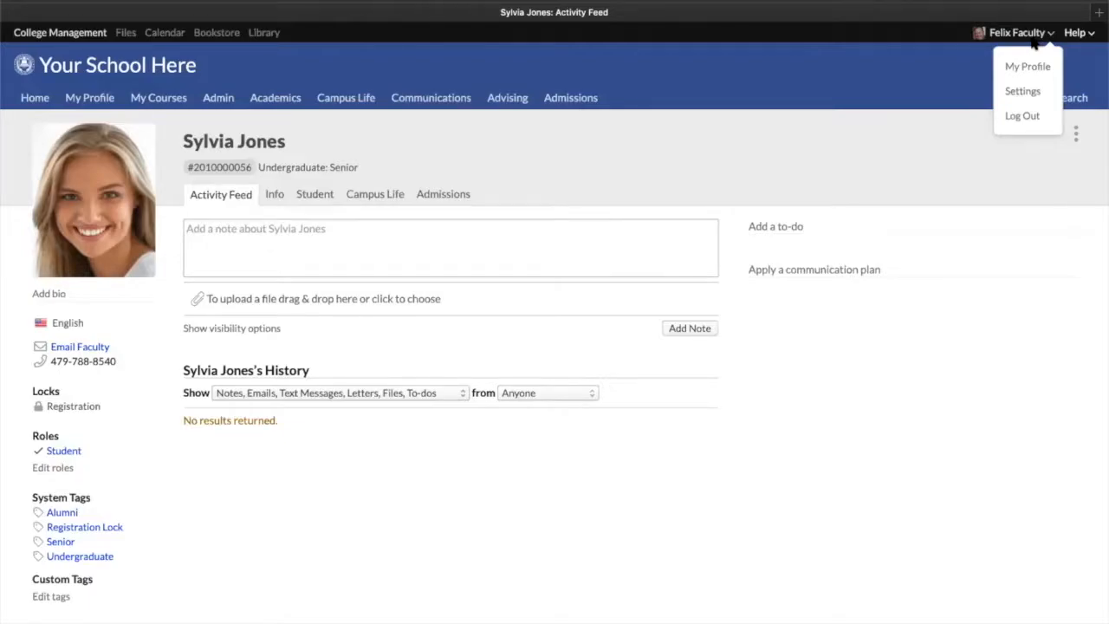
click(1026, 119)
click(528, 323)
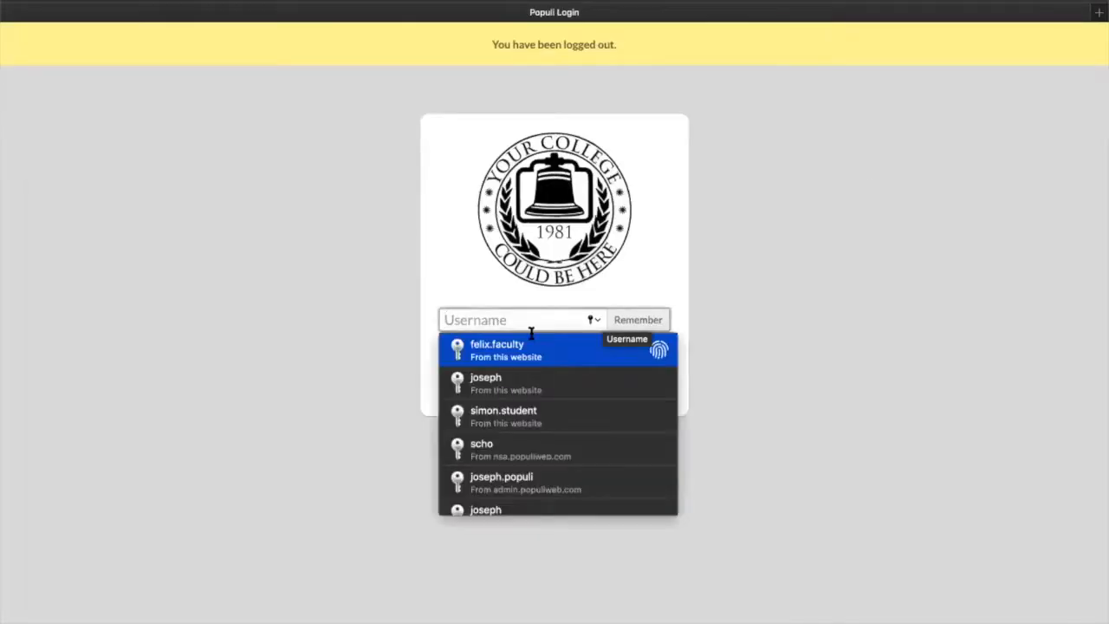
click(526, 383)
key(Return)
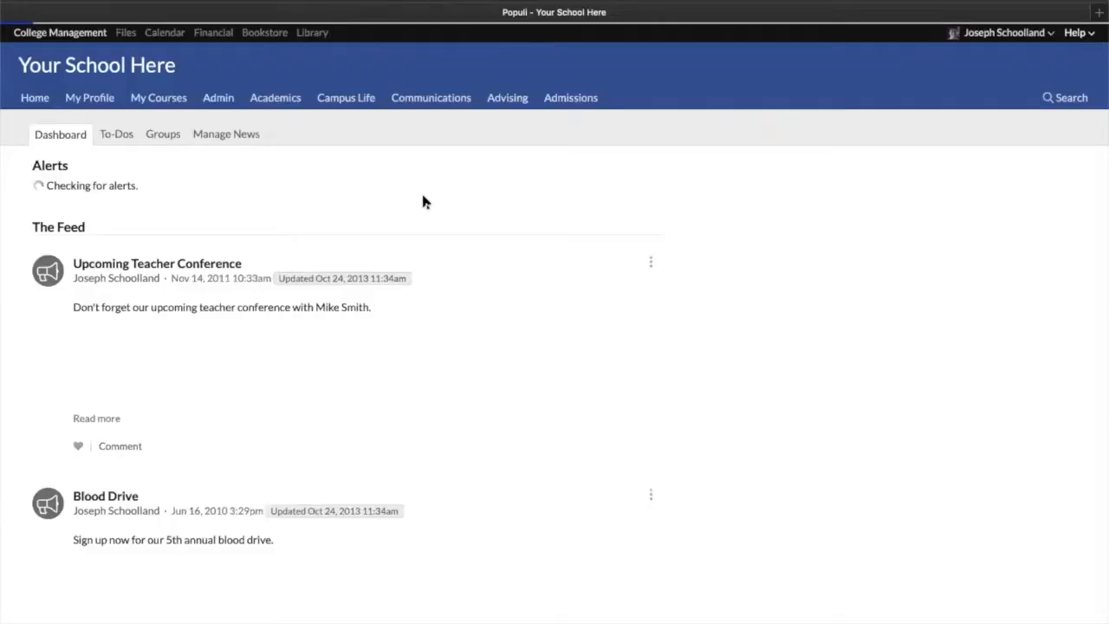
Go to the Data Slicer, load the saved Age/GPA report, and view its columns before returning to the filters
click(275, 97)
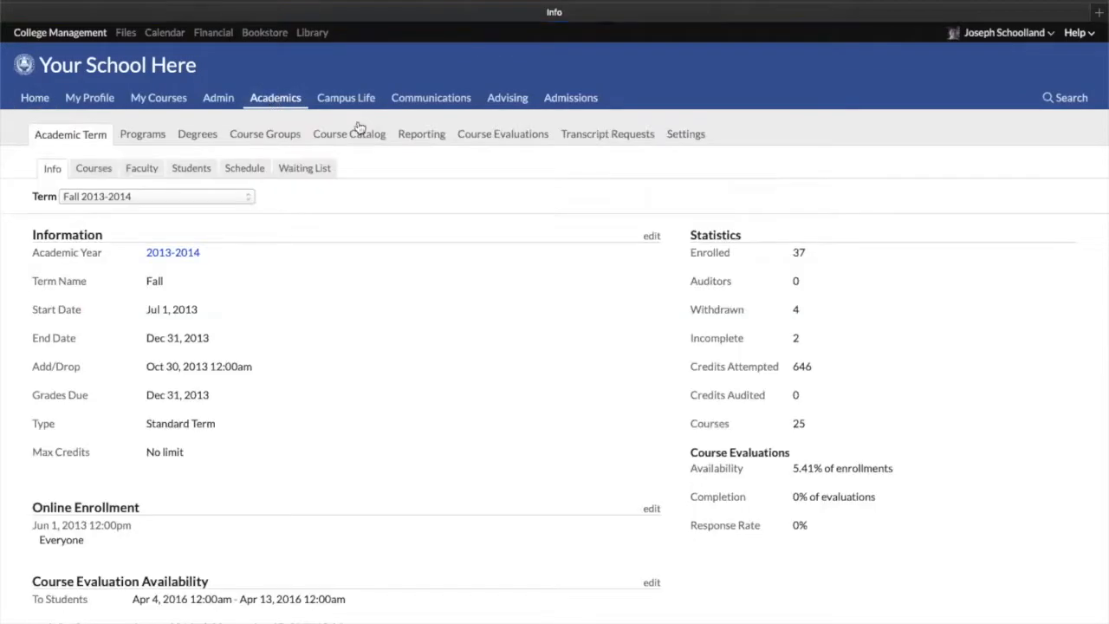
click(431, 136)
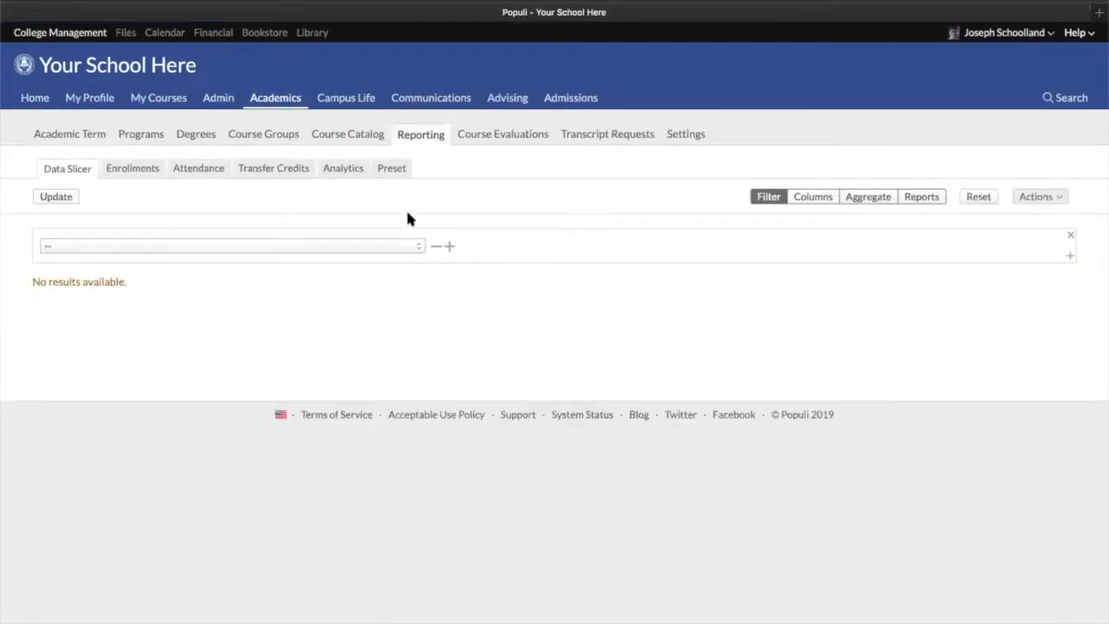
click(922, 196)
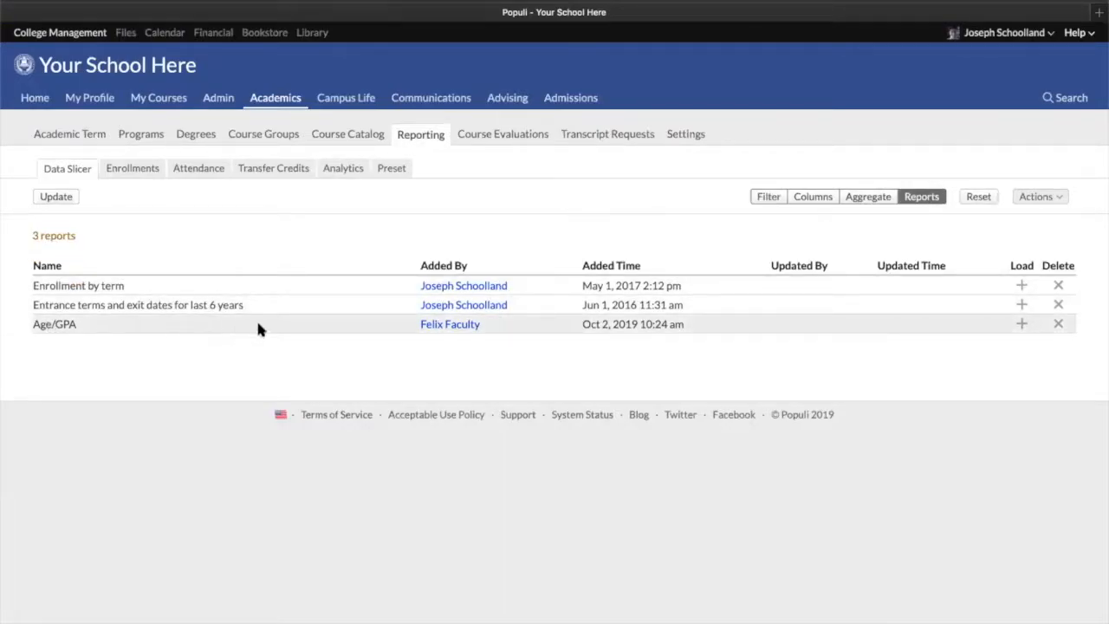
click(1020, 325)
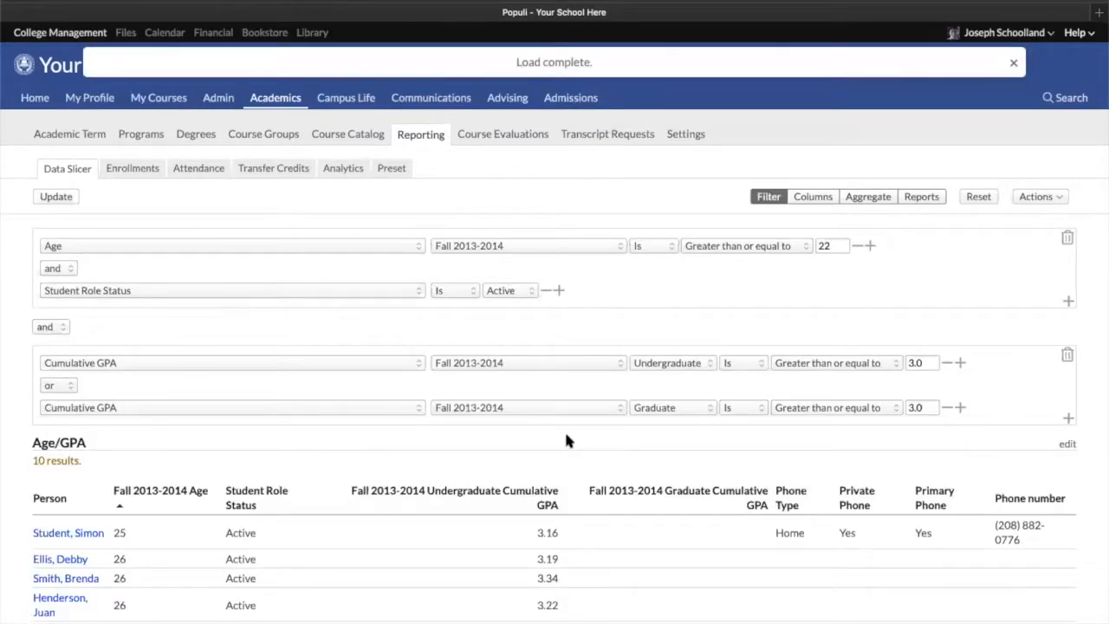
click(824, 196)
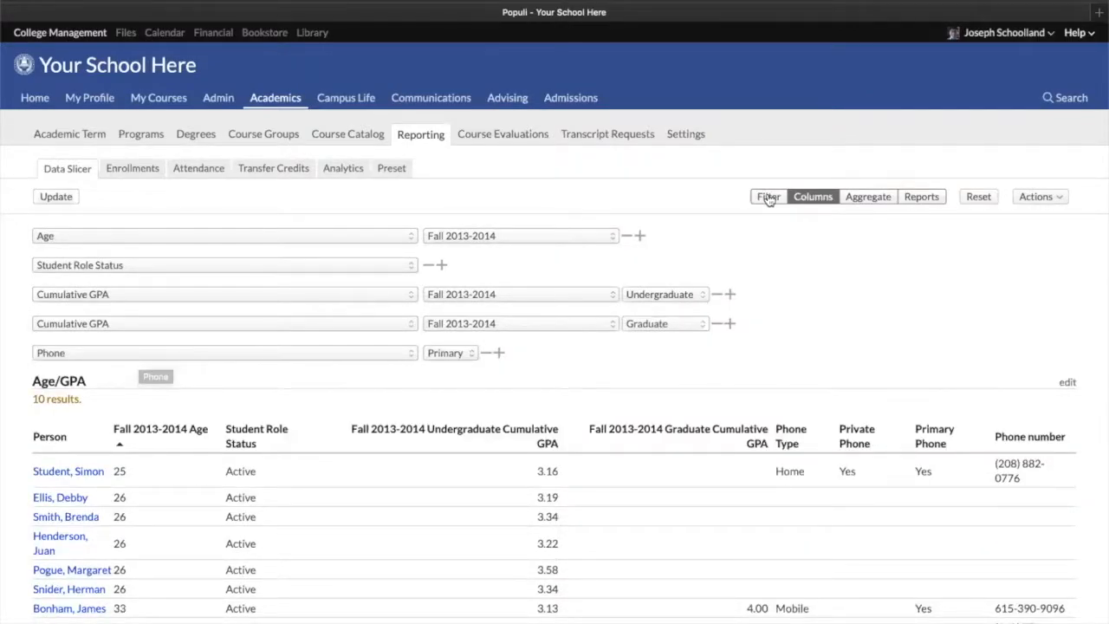
click(768, 198)
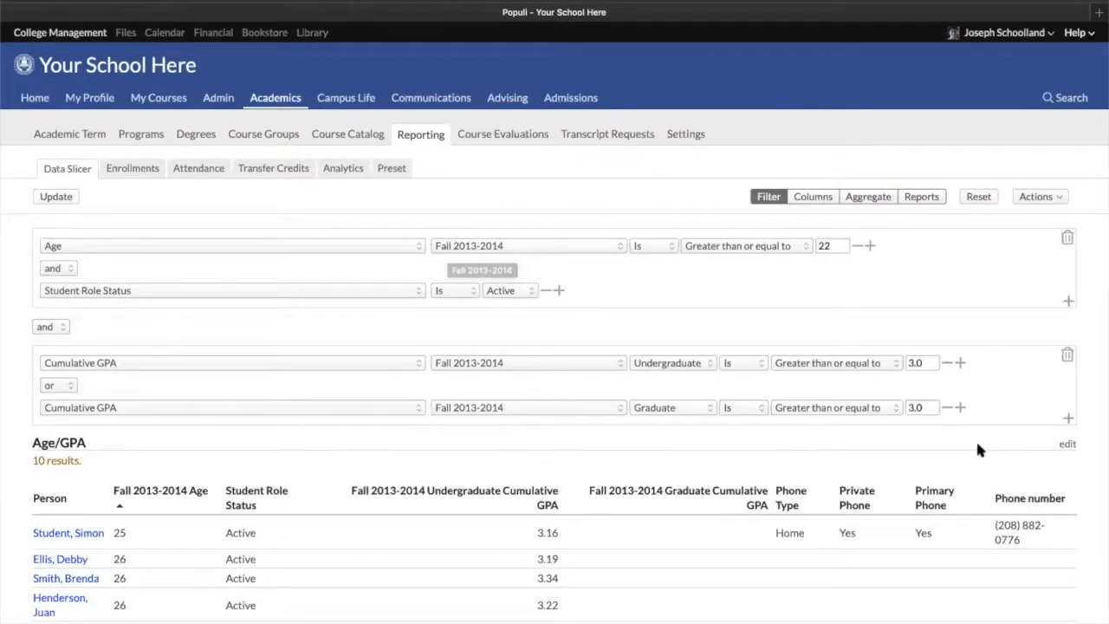
Add a new filter group and browse its list of available filter fields
click(1068, 418)
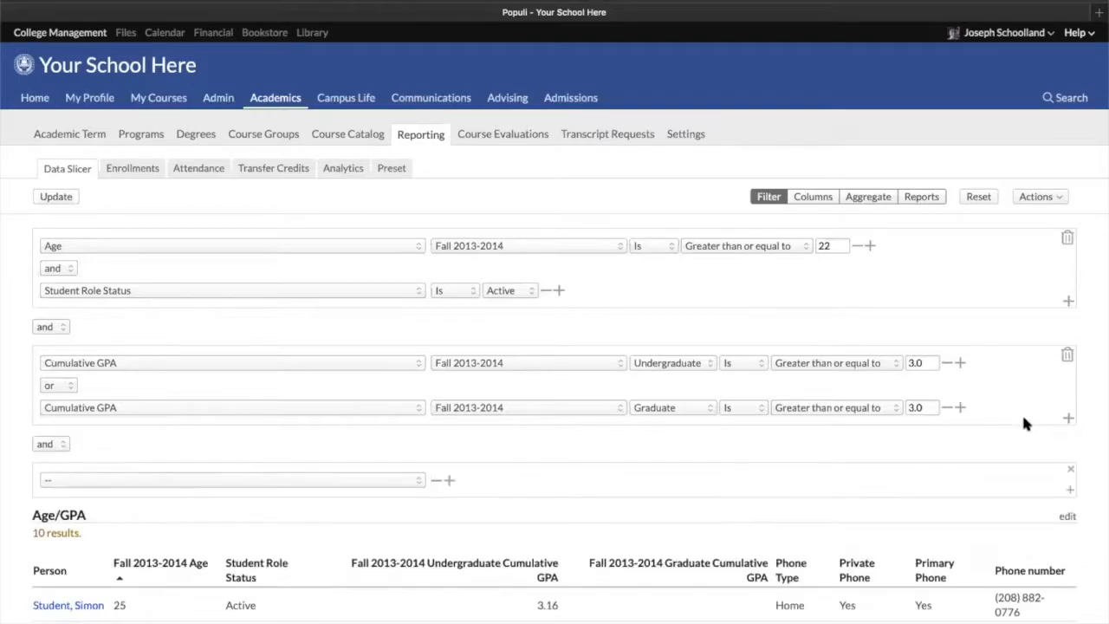
scroll(235, 389, down, 3)
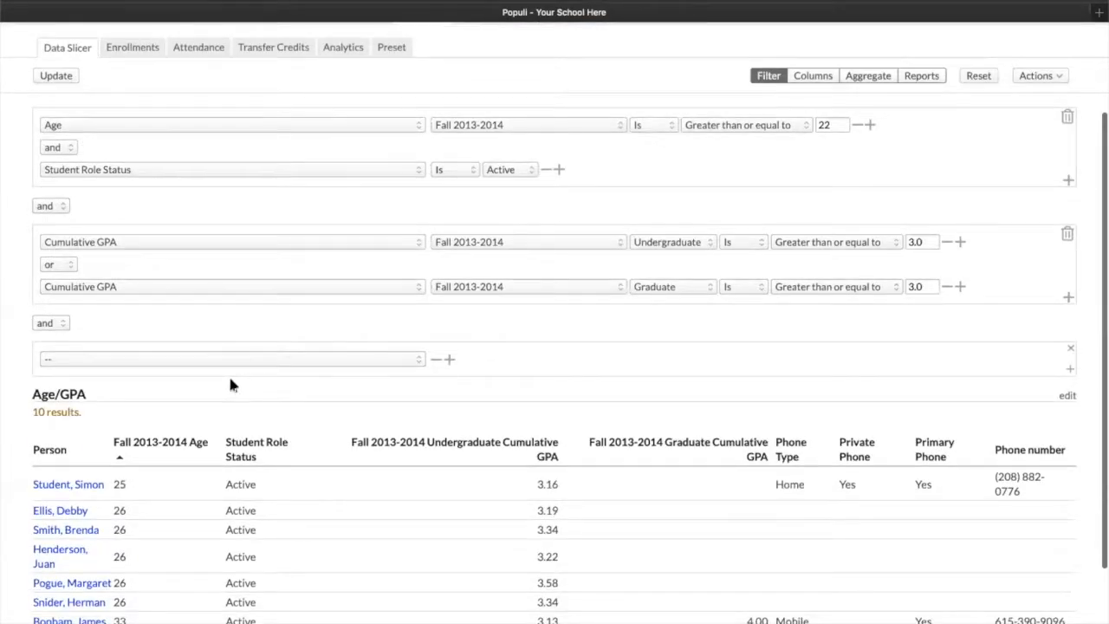
click(186, 358)
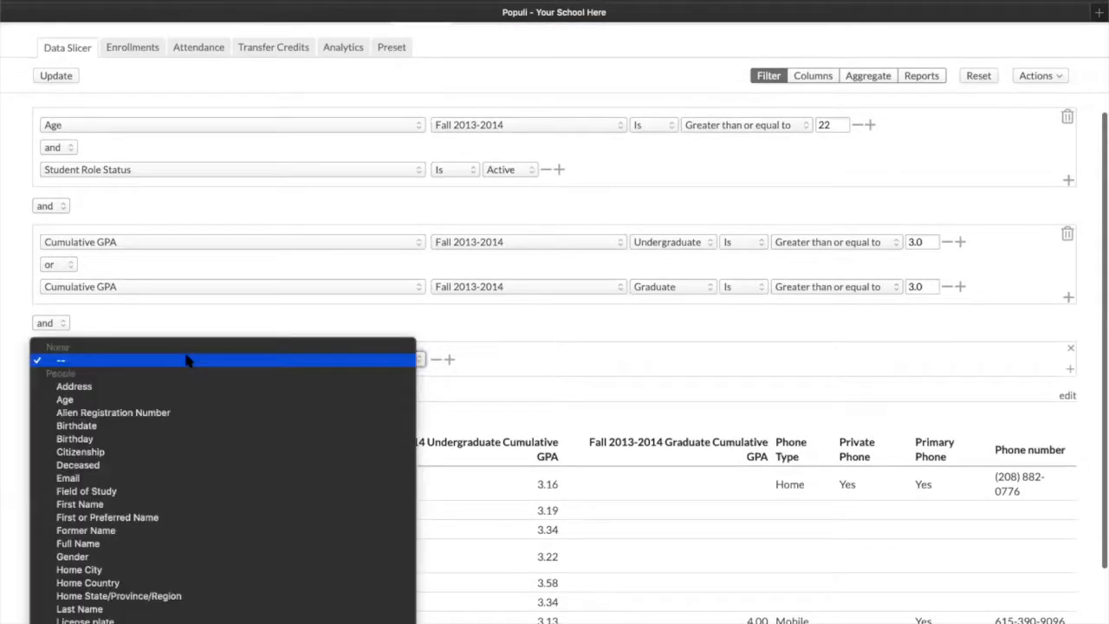
scroll(223, 346, down, 10)
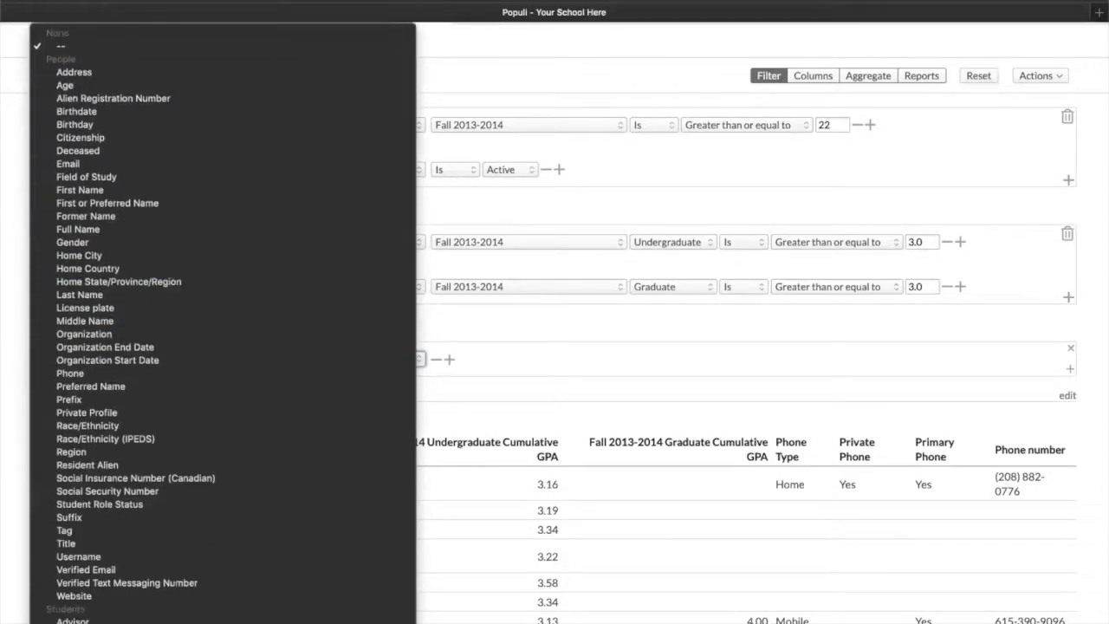
scroll(223, 347, down, 15)
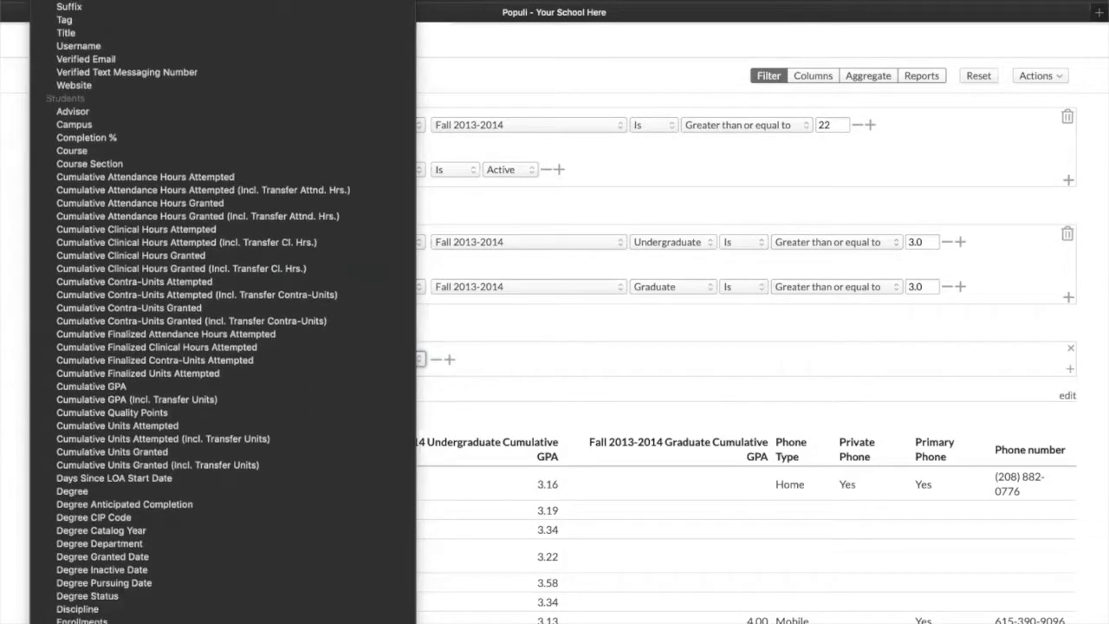
scroll(222, 346, down, 15)
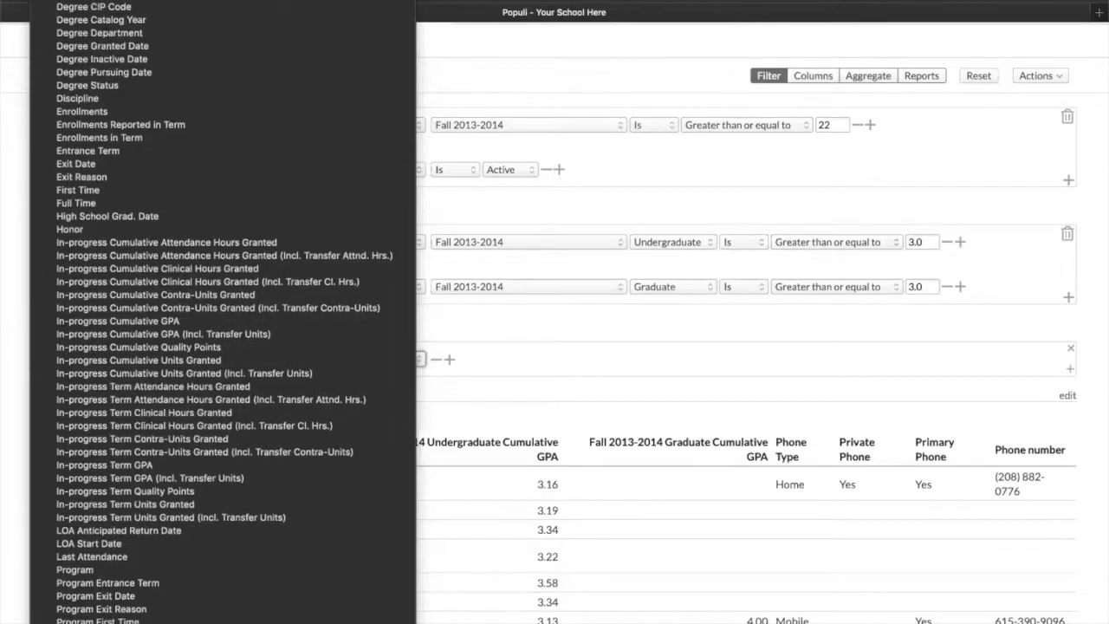
scroll(222, 347, down, 15)
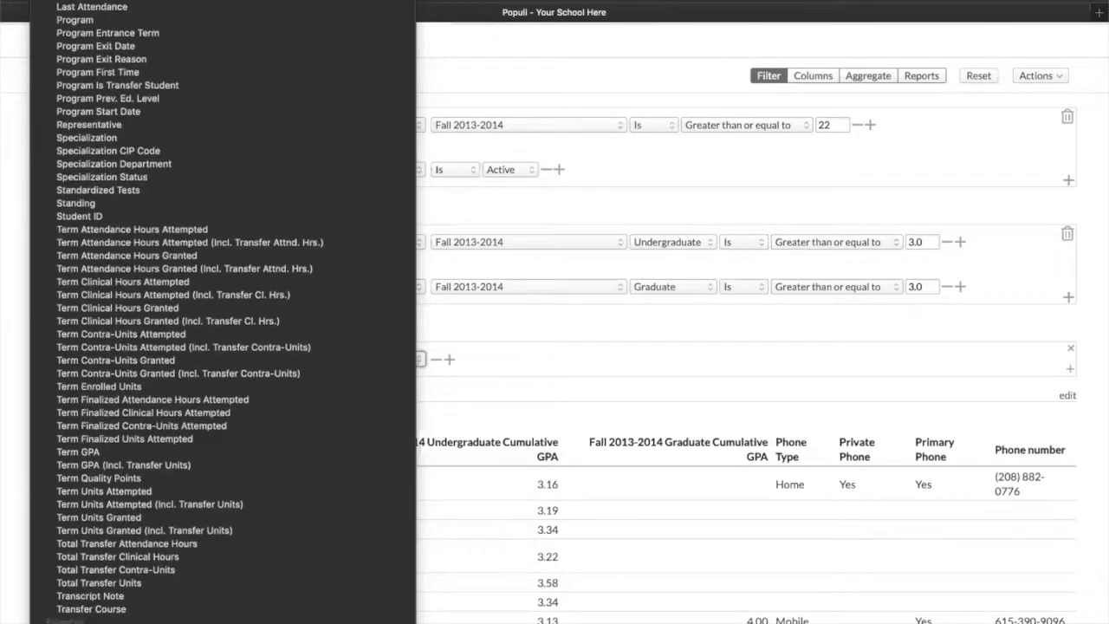
scroll(104, 347, down, 8)
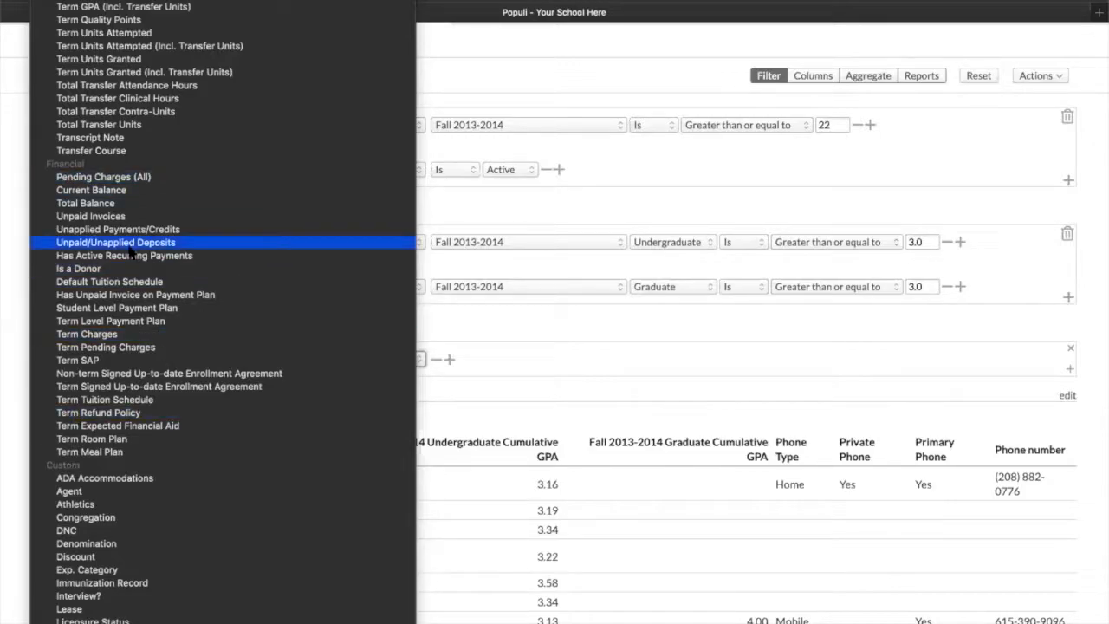
click(628, 336)
scroll(990, 114, up, 3)
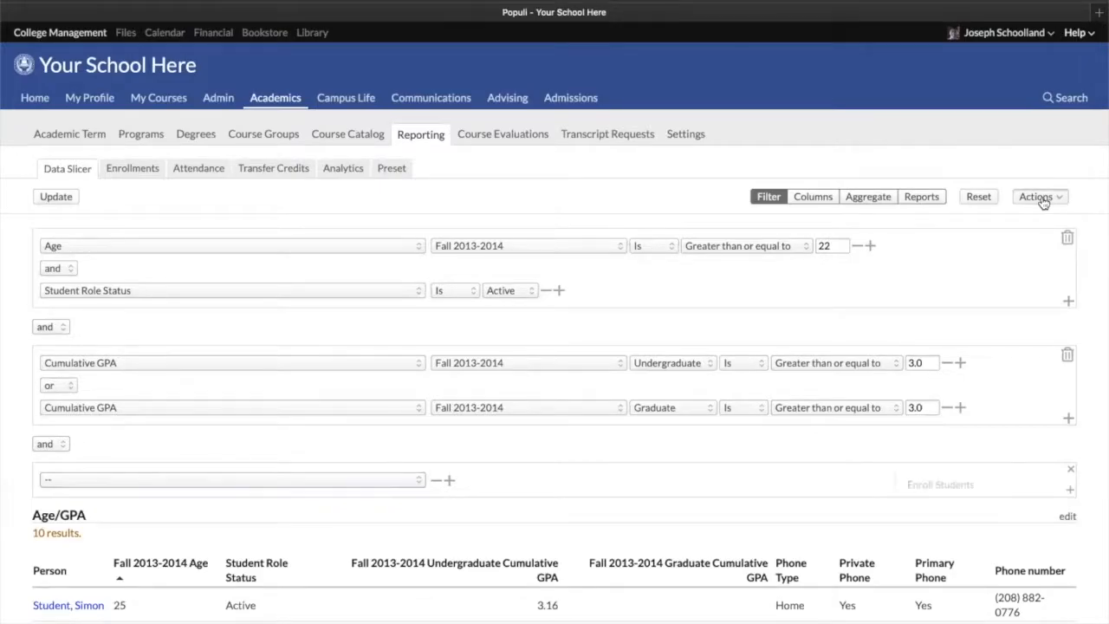
Open the Manage Tuition Schedules bulk action for the report results, review its action options, and close it without saving
click(1040, 197)
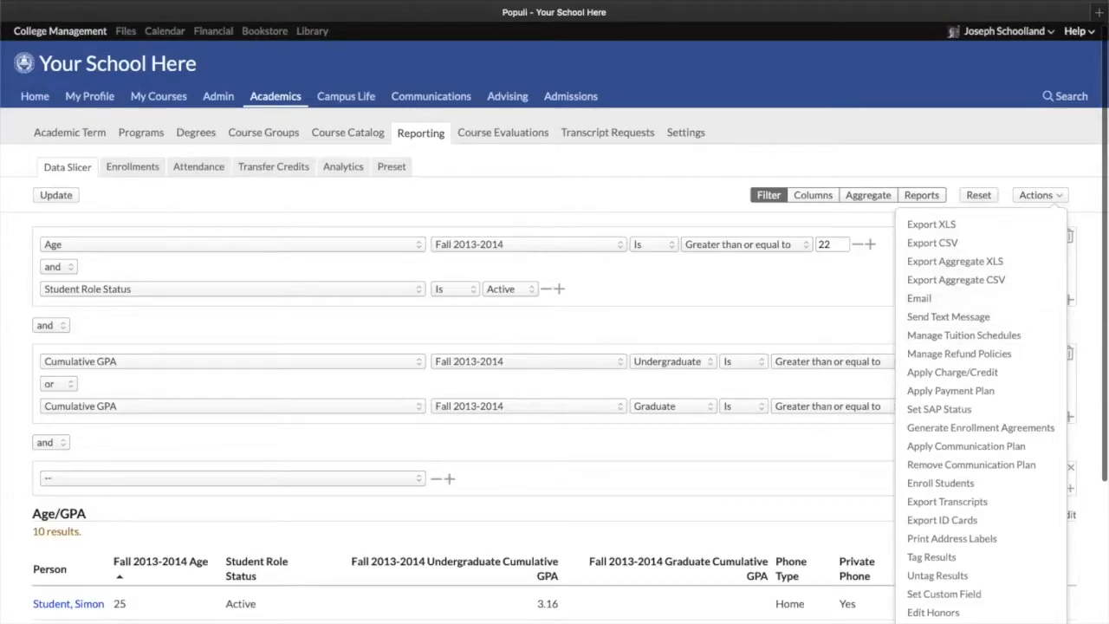
scroll(953, 450, down, 4)
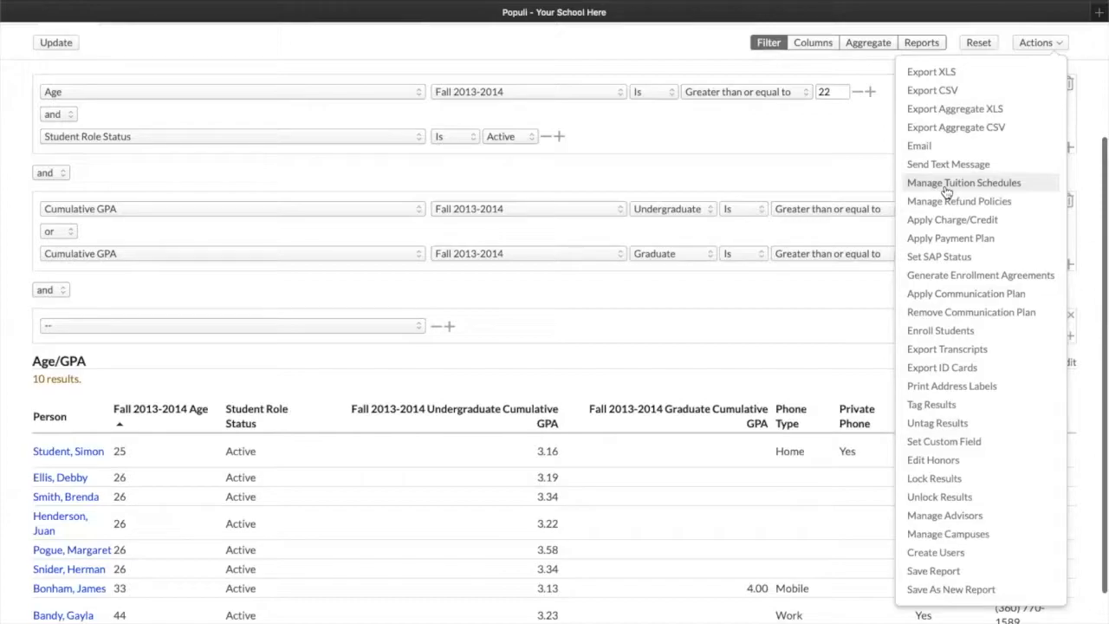
click(948, 187)
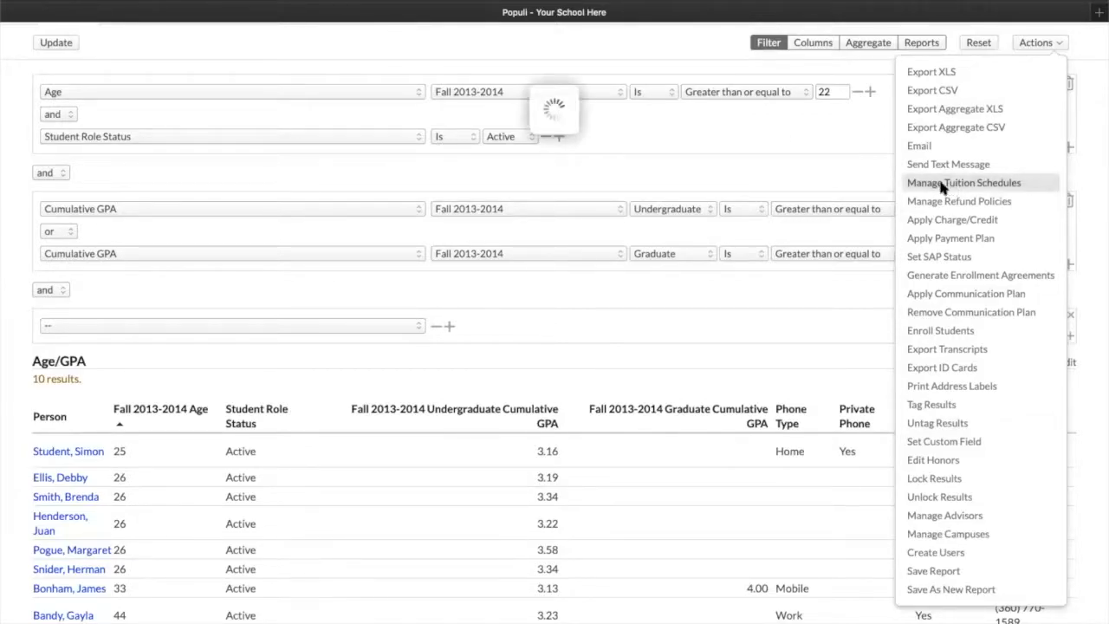
click(537, 130)
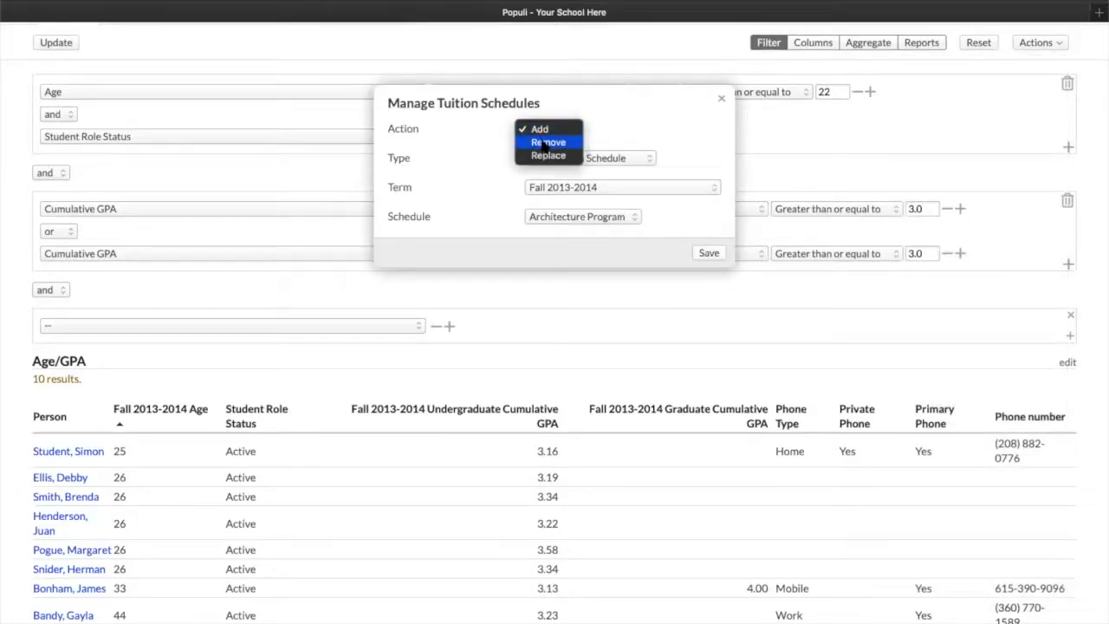
click(683, 108)
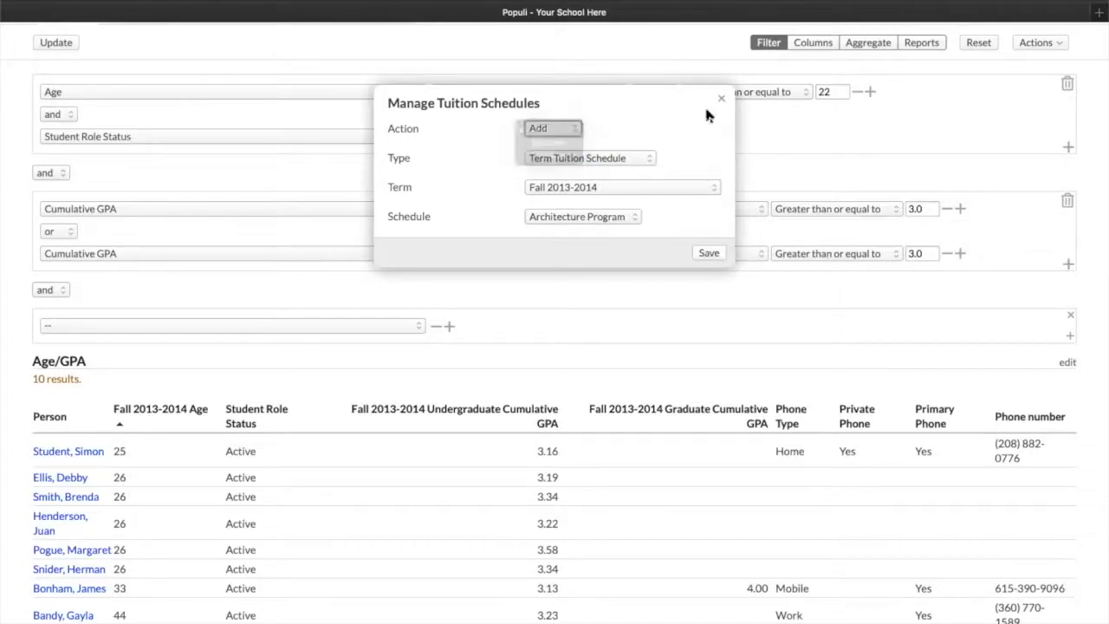
click(721, 99)
Open the Lock Results bulk action, review the available lock types, and close the dialog without saving
click(1057, 43)
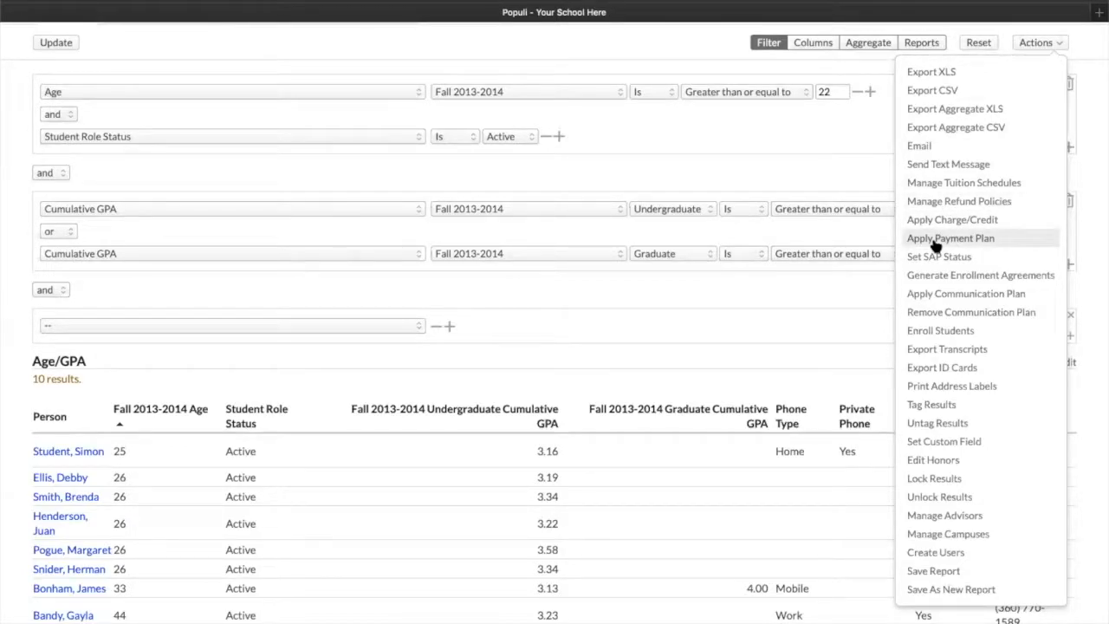
click(944, 485)
click(601, 129)
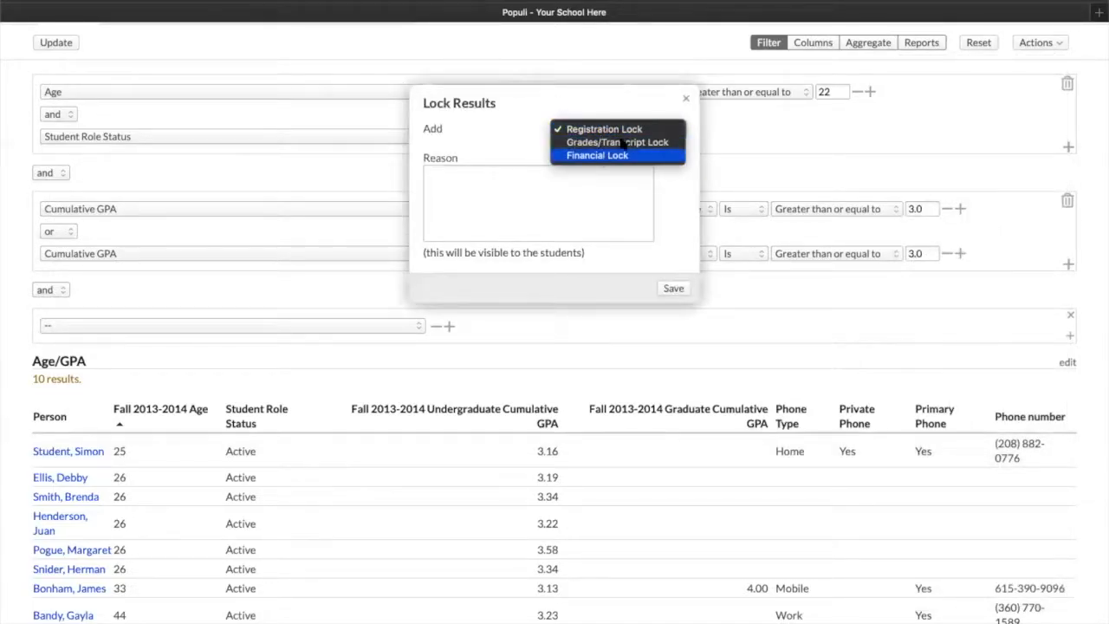
click(684, 94)
click(685, 95)
Scroll through the new filter group's entire field list, down through the Financial and Custom fields, without choosing one
click(1045, 43)
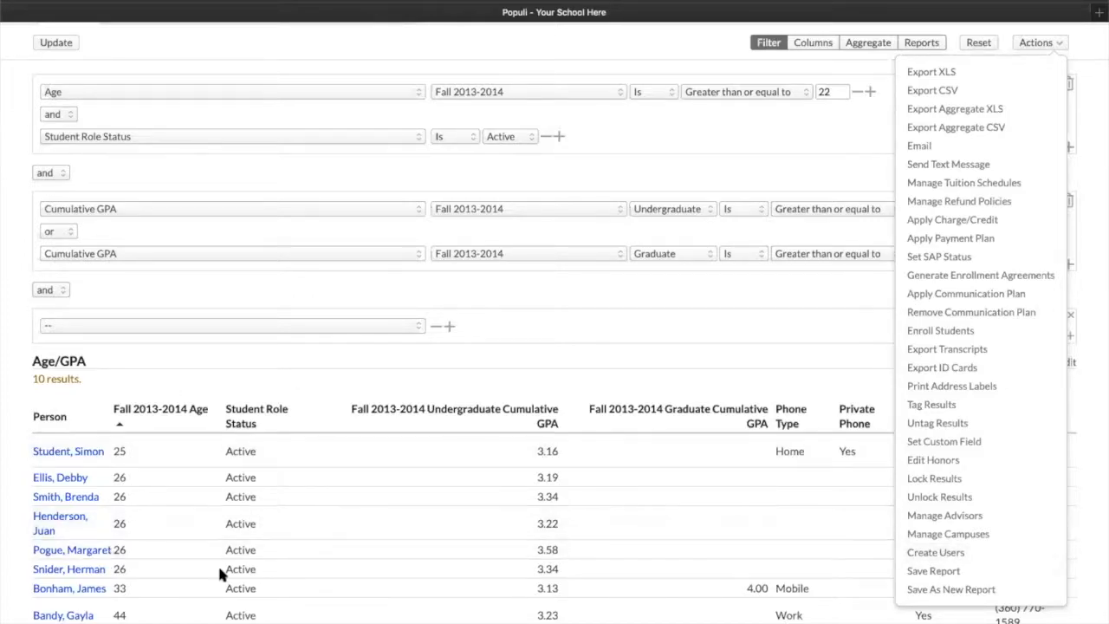
click(521, 367)
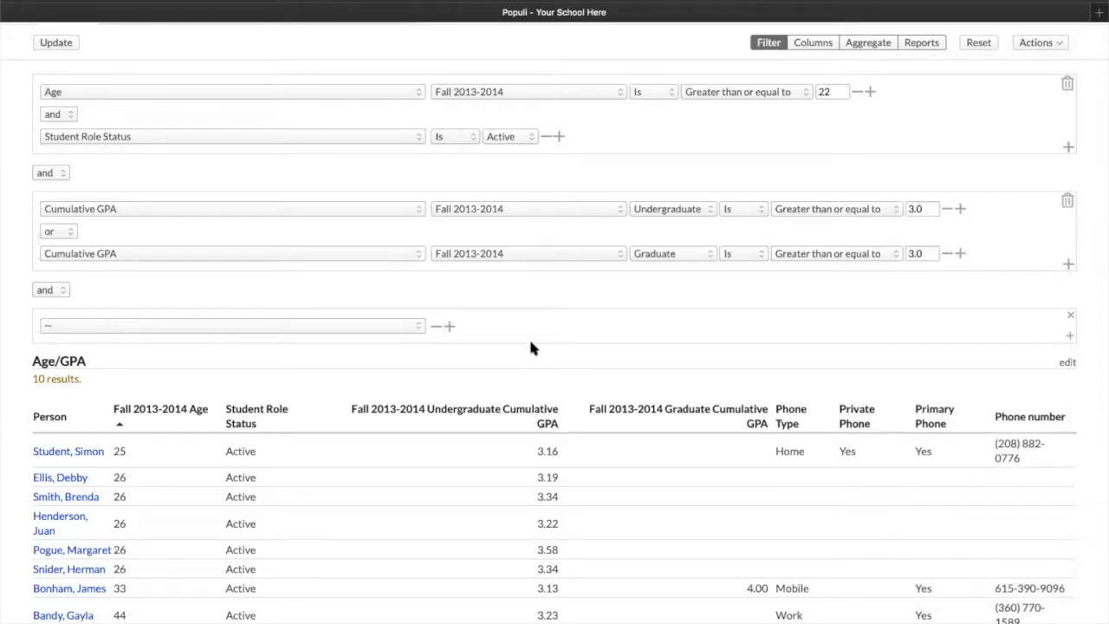
scroll(530, 337, up, 5)
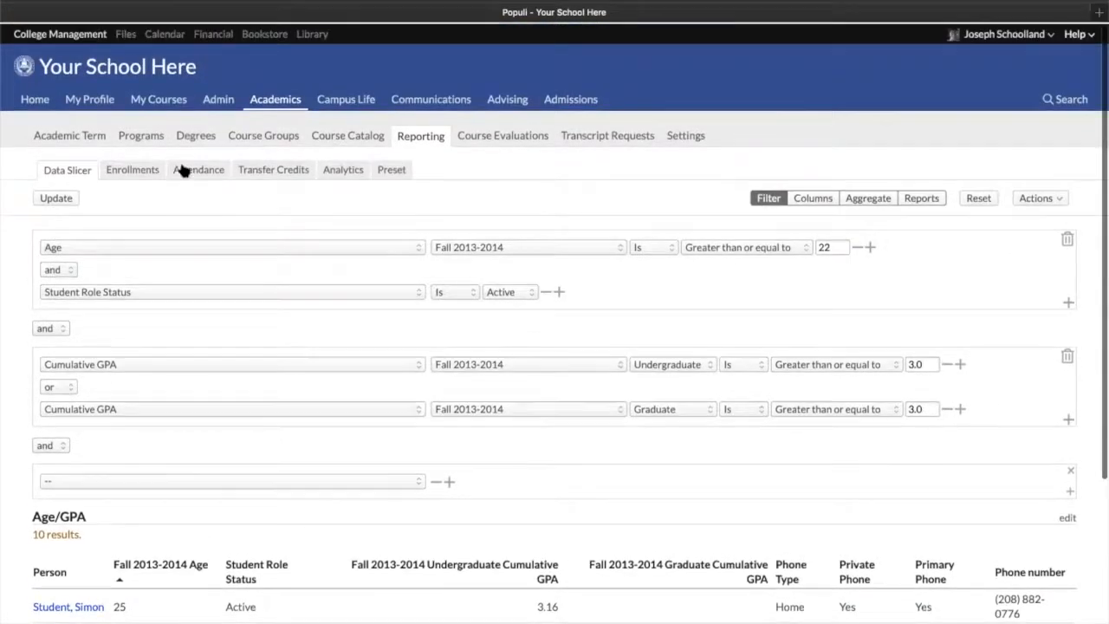
click(205, 477)
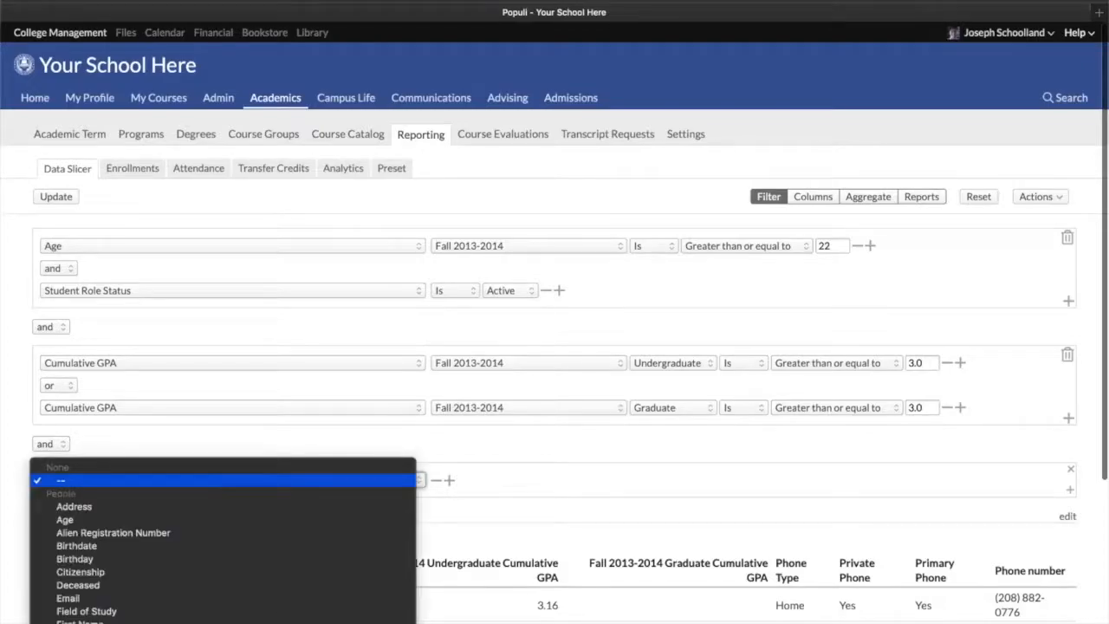
scroll(206, 478, down, 10)
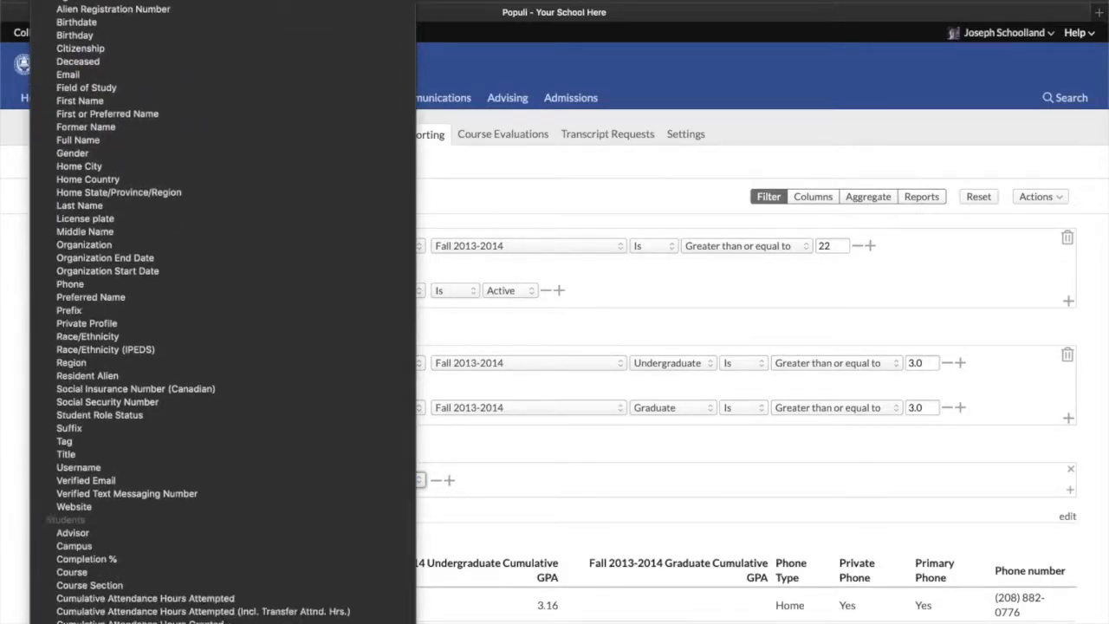
scroll(201, 584, down, 10)
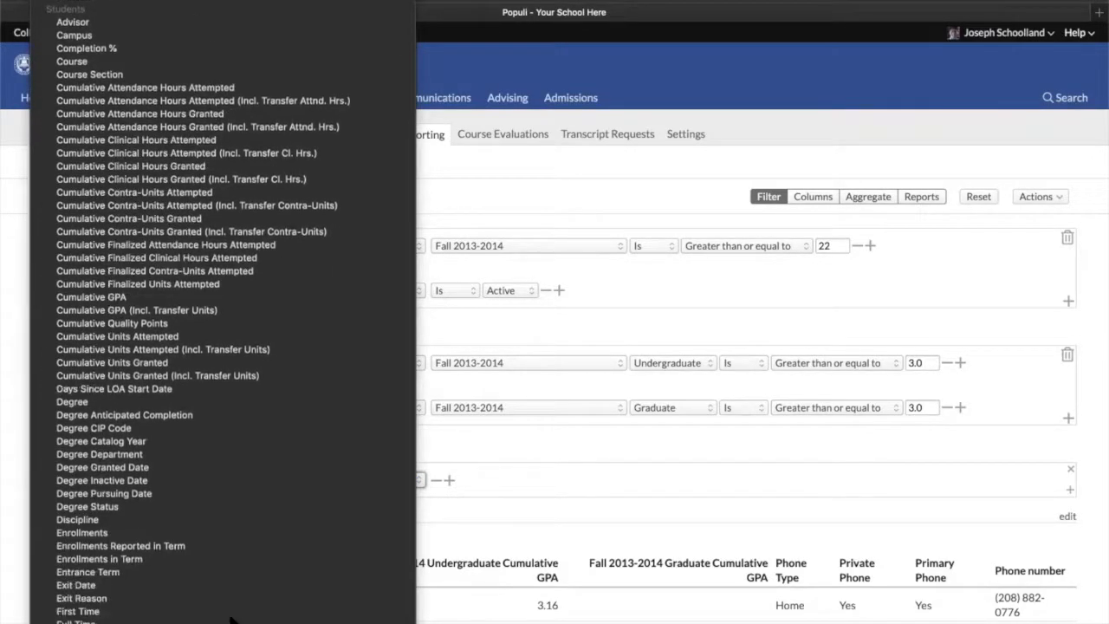
scroll(202, 585, down, 10)
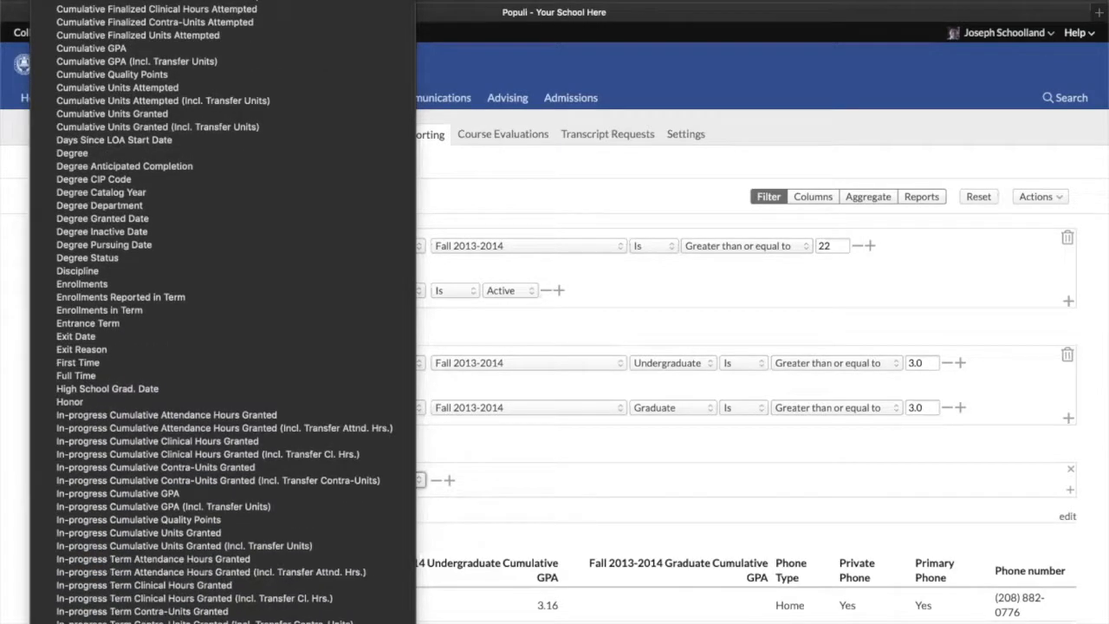
scroll(202, 585, down, 10)
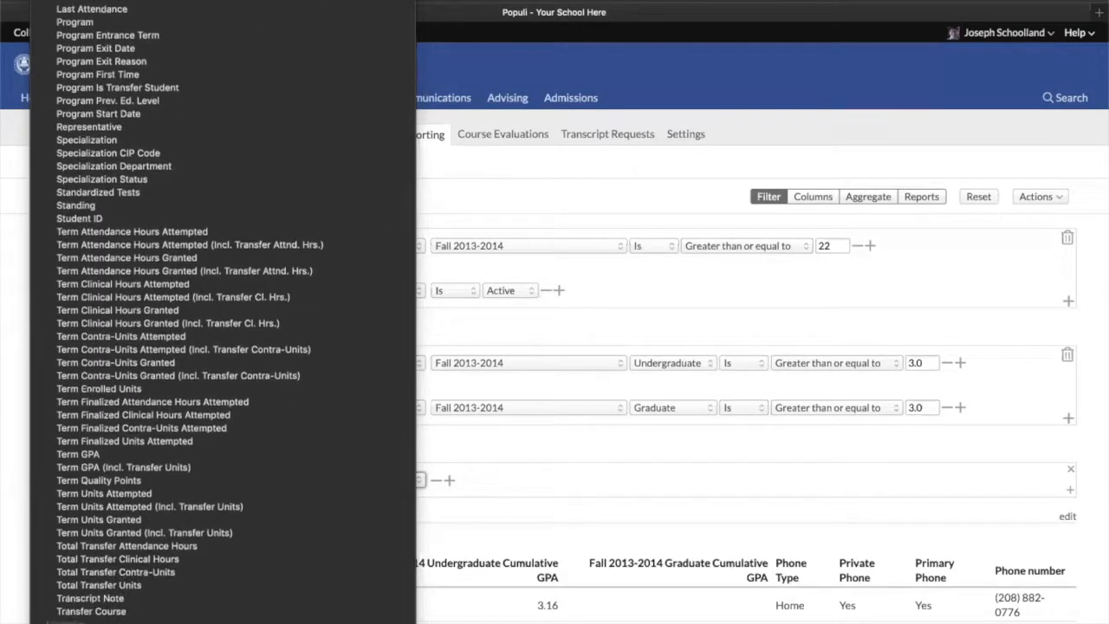
scroll(195, 476, down, 10)
scroll(194, 476, up, 4)
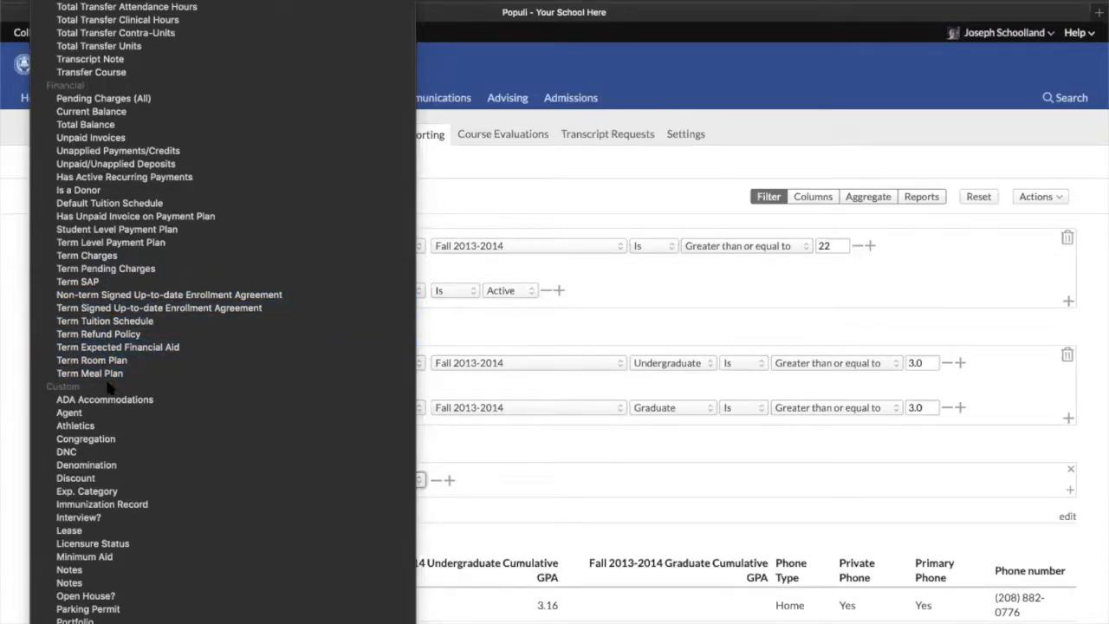
scroll(130, 520, down, 3)
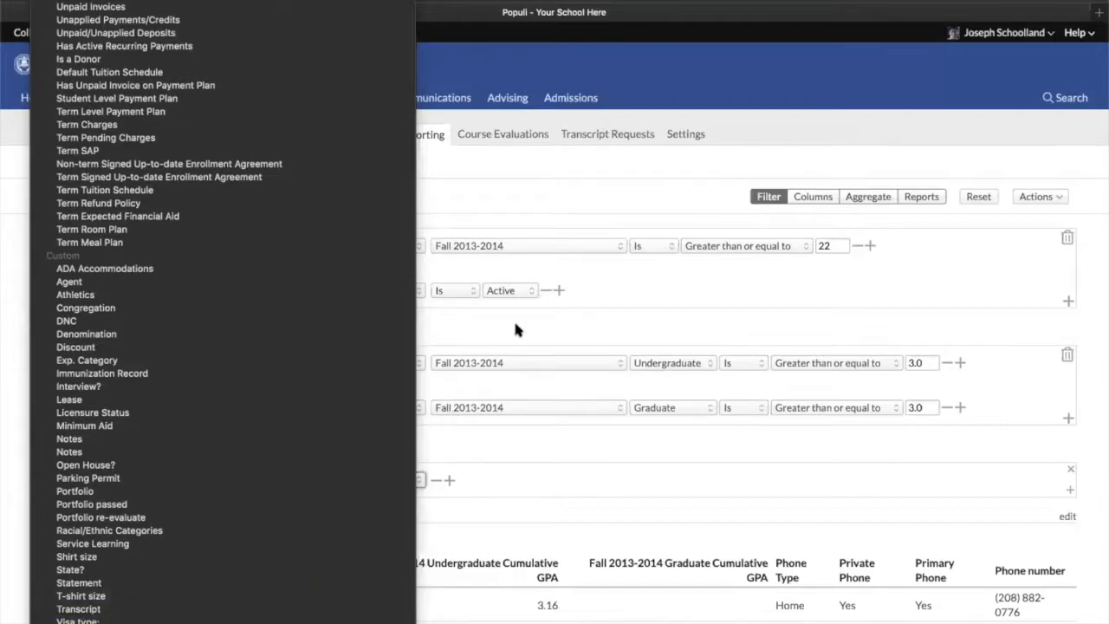
click(513, 176)
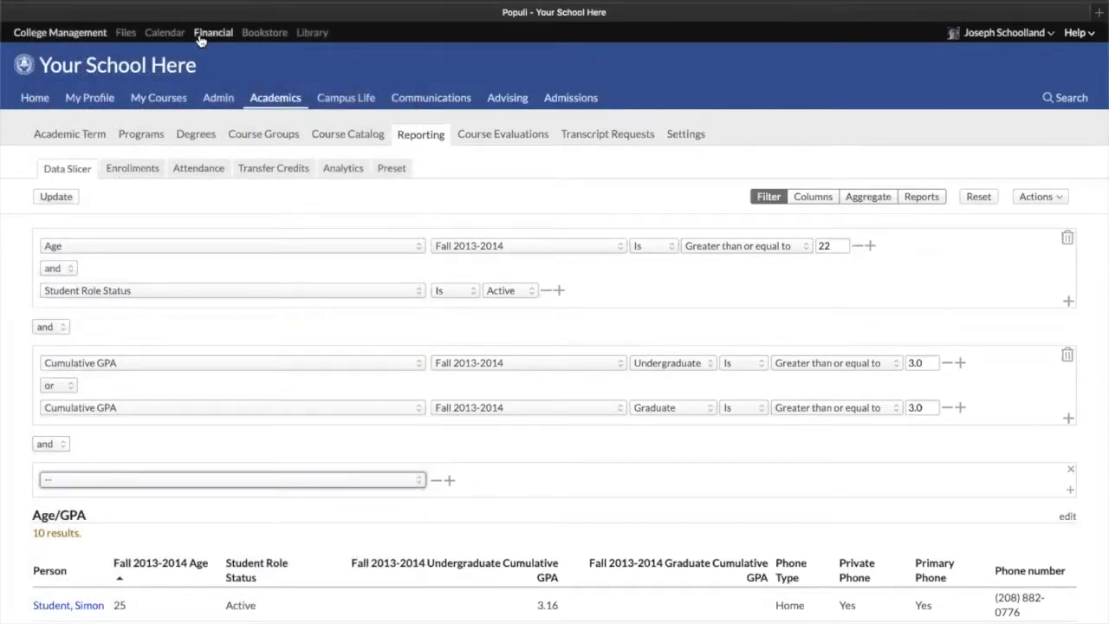
Browse the Financial Aid area's Aid Applications, ISIRs, DOE COD Awards and SAIG Log pages
click(192, 36)
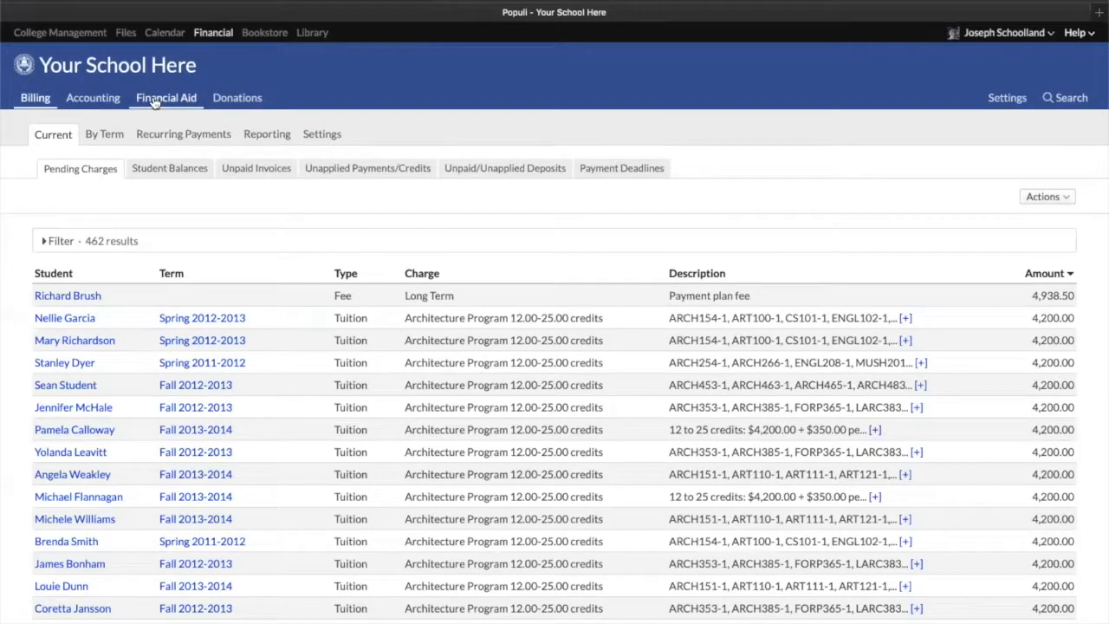
click(154, 103)
click(124, 136)
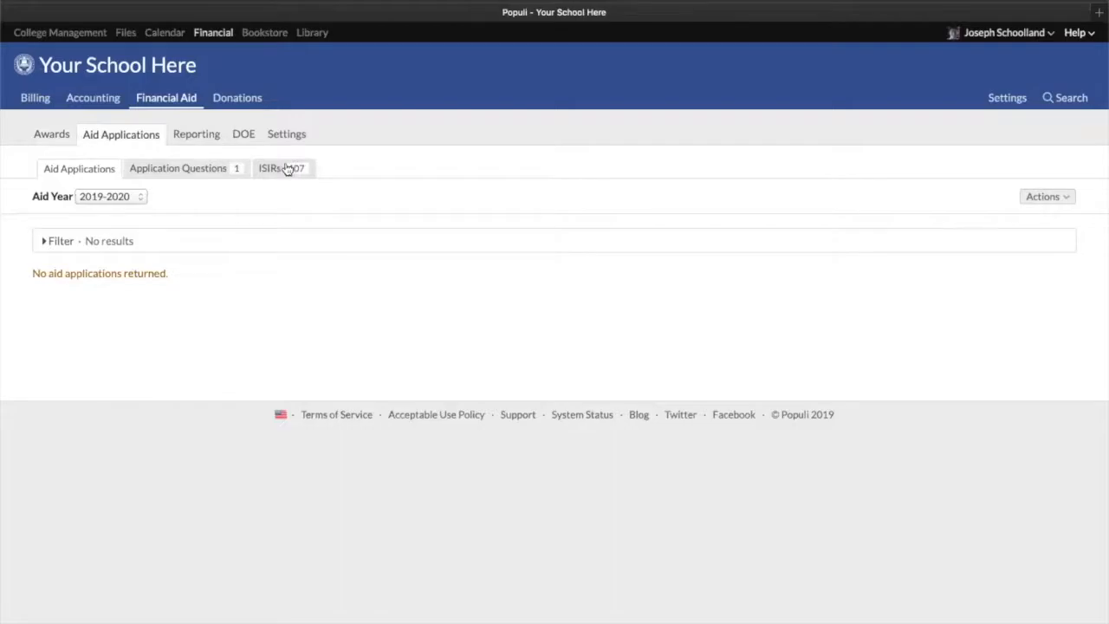
click(273, 170)
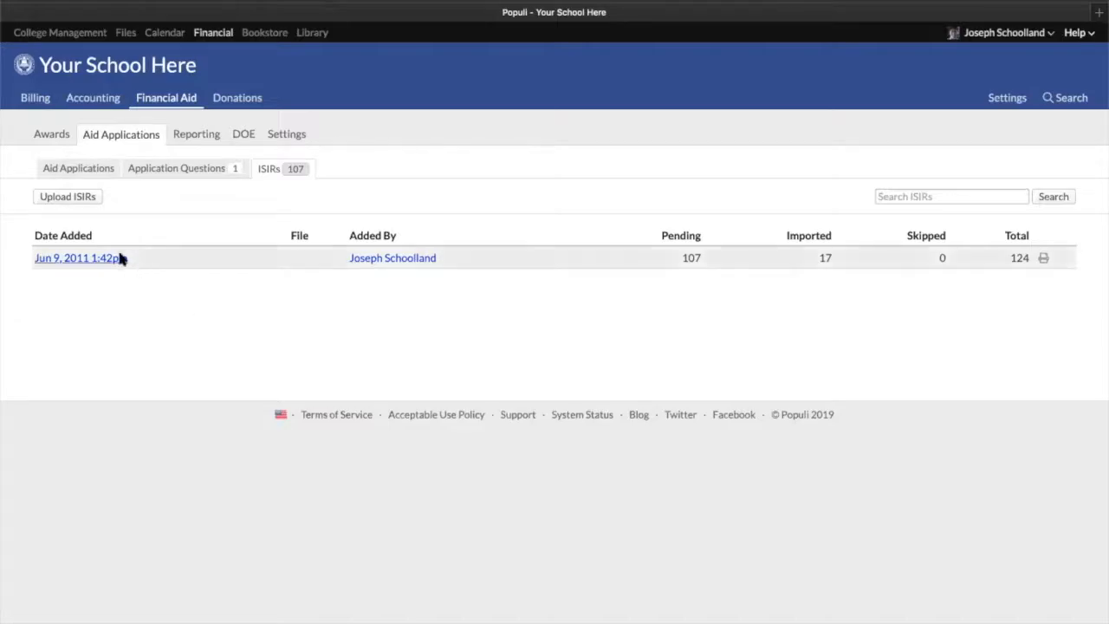
click(242, 136)
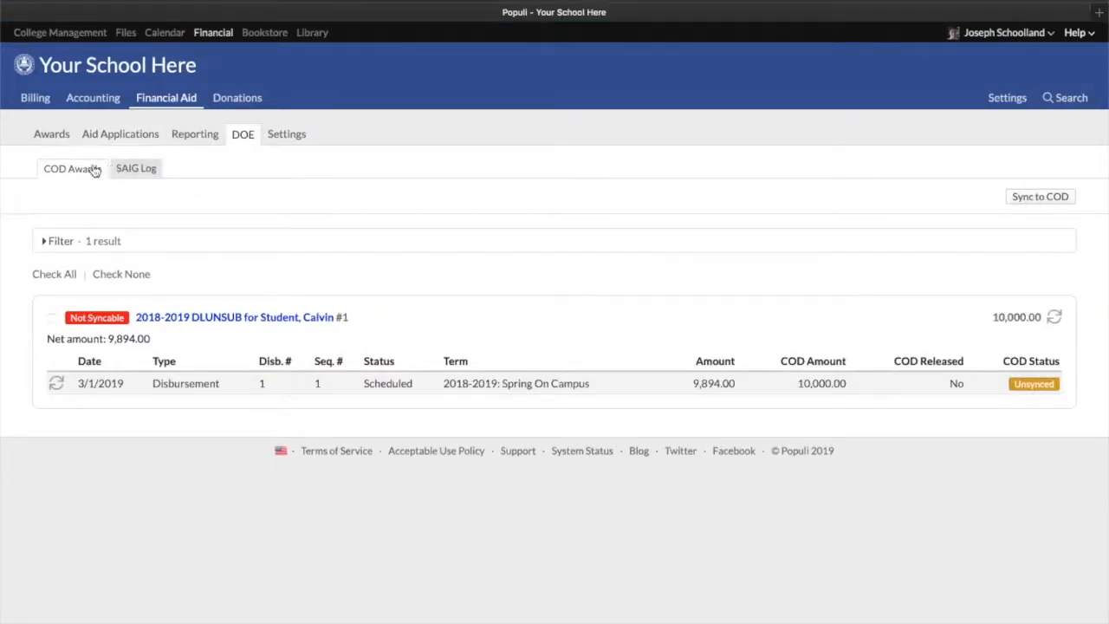
click(137, 170)
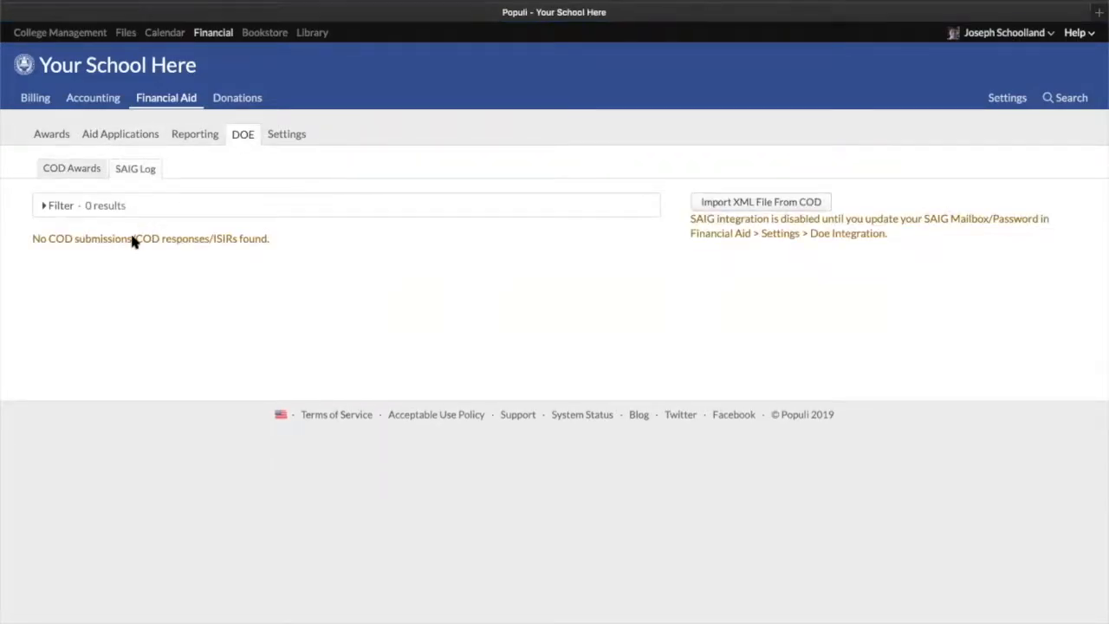
drag(217, 239, 248, 238)
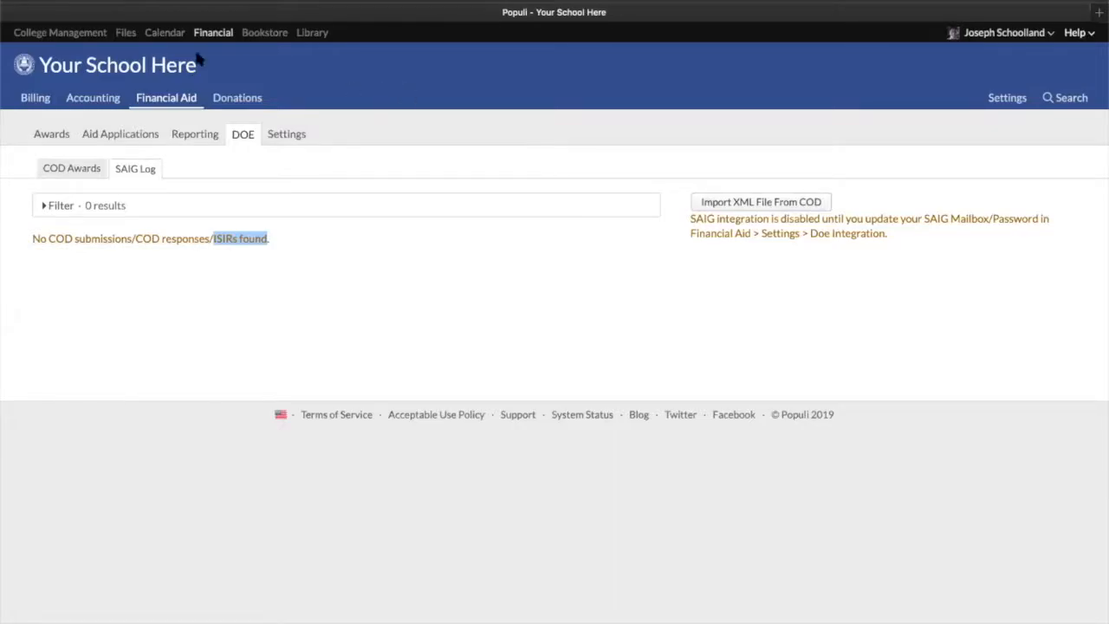
Return to College Management and reopen the Academics reporting Data Slicer
click(58, 33)
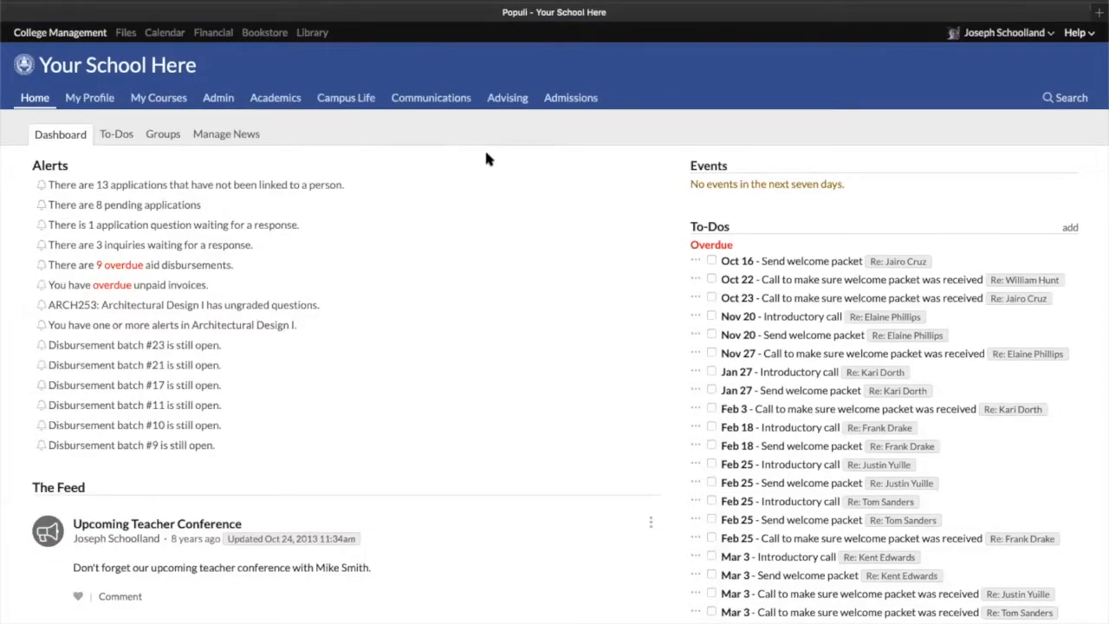
click(275, 99)
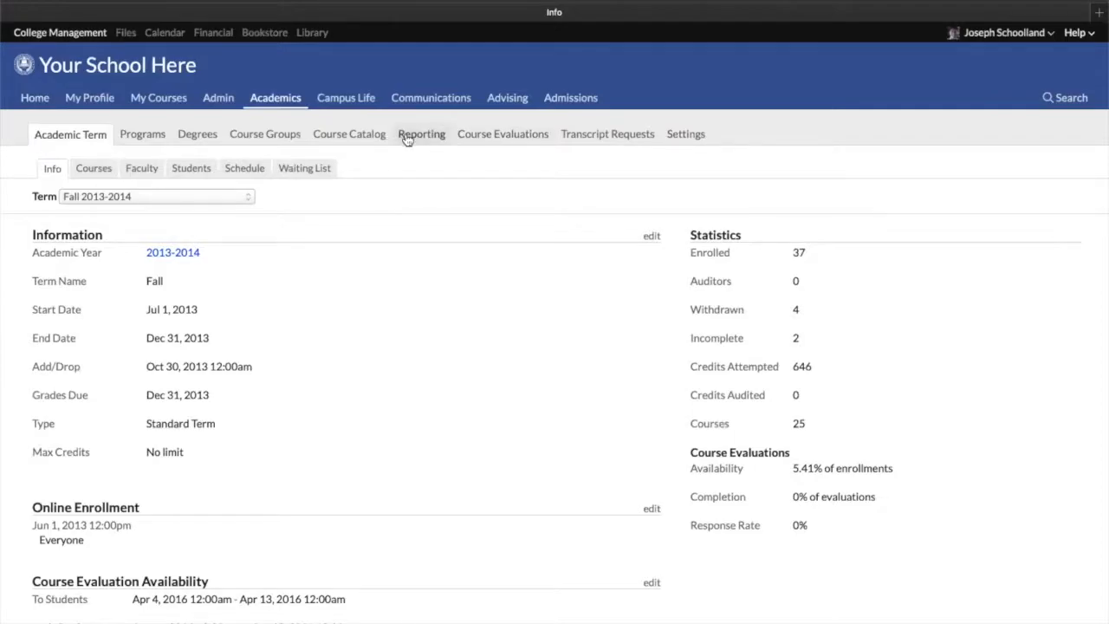
click(407, 139)
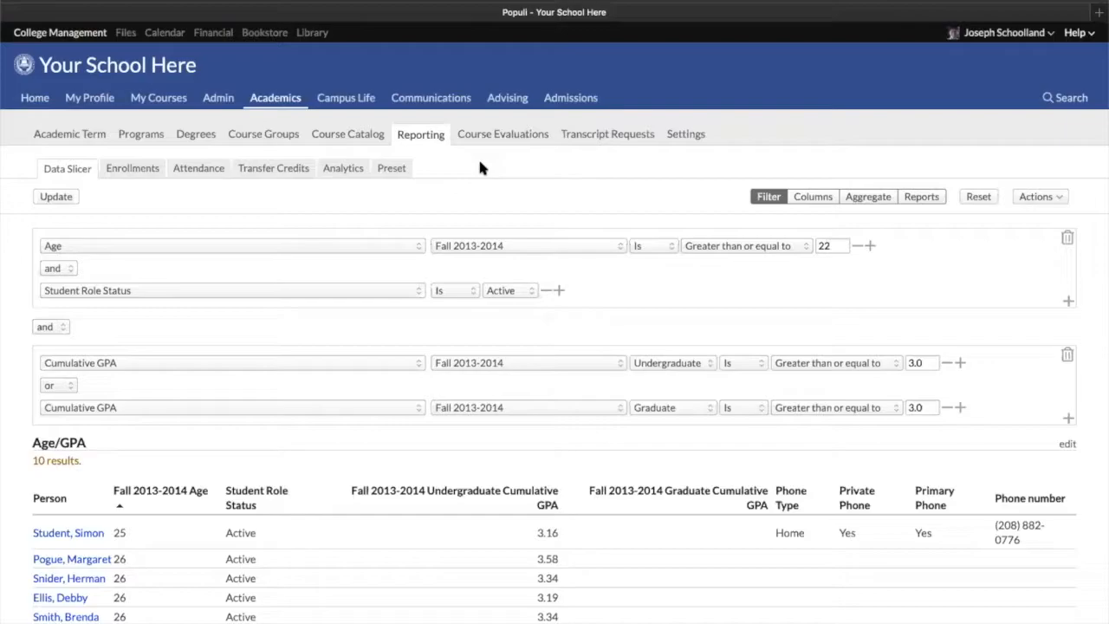
Search for Simon Student, open his profile, and view the activity history filter options
click(1044, 97)
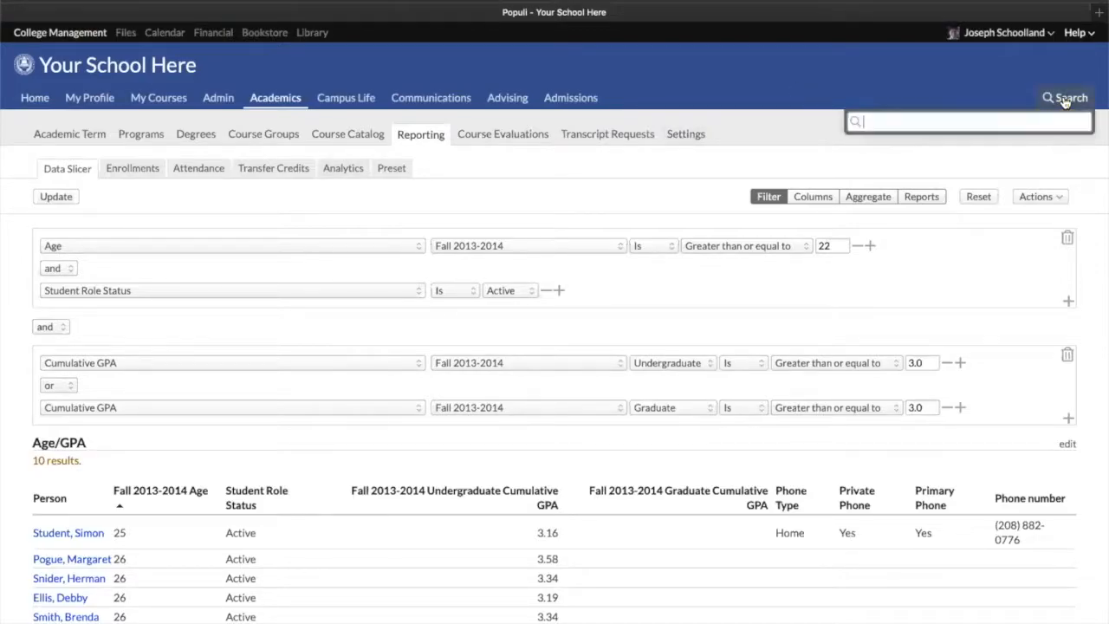
text(simon)
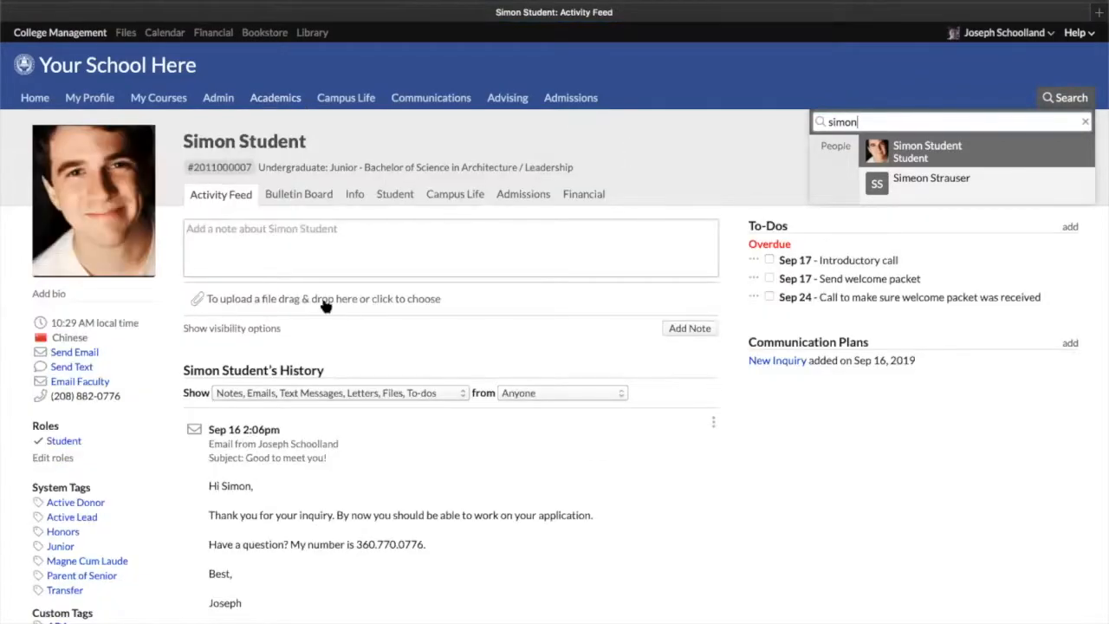
scroll(295, 312, down, 1)
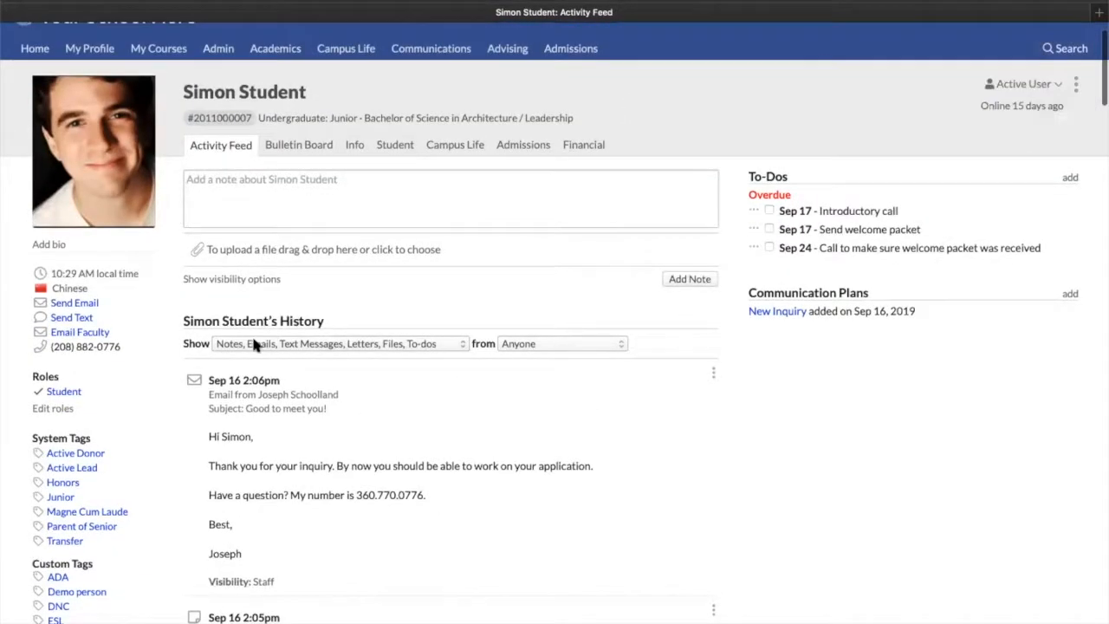
click(277, 342)
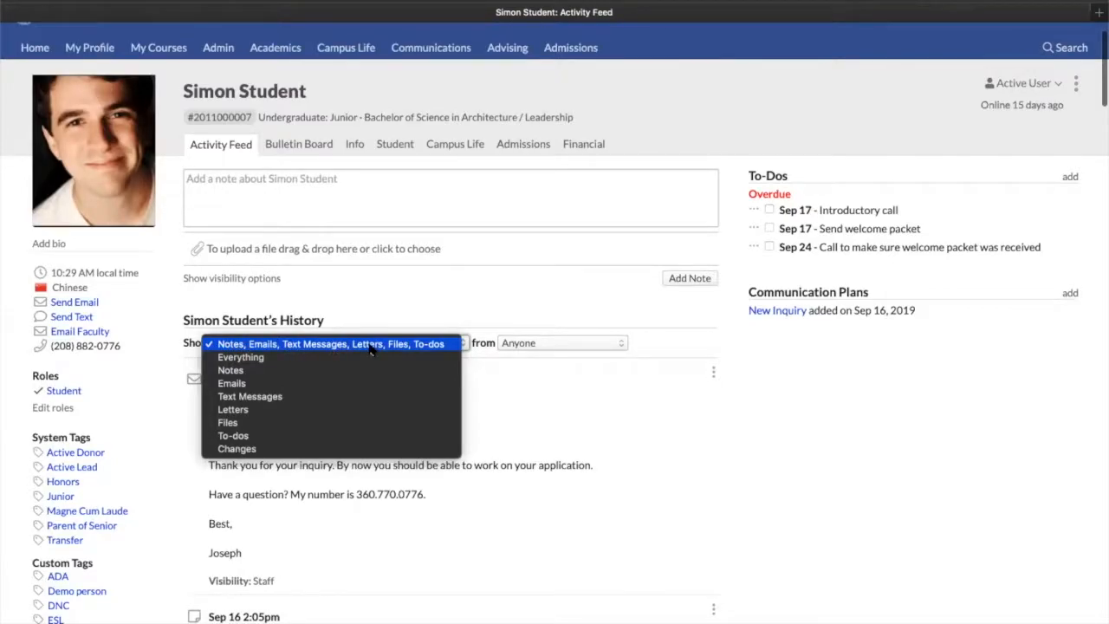
click(766, 202)
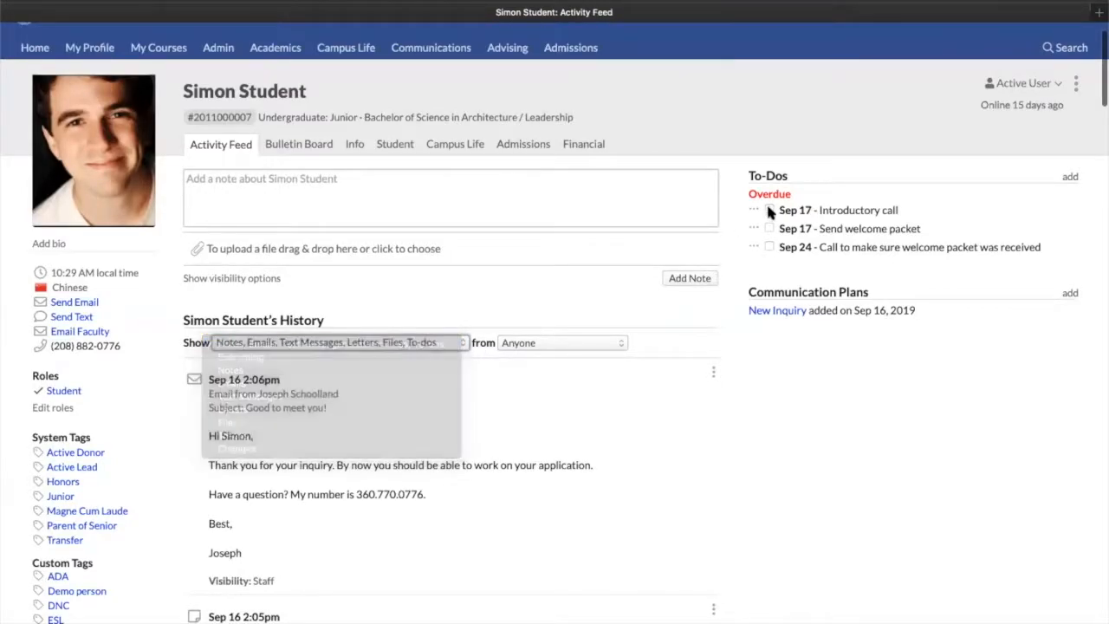
click(769, 210)
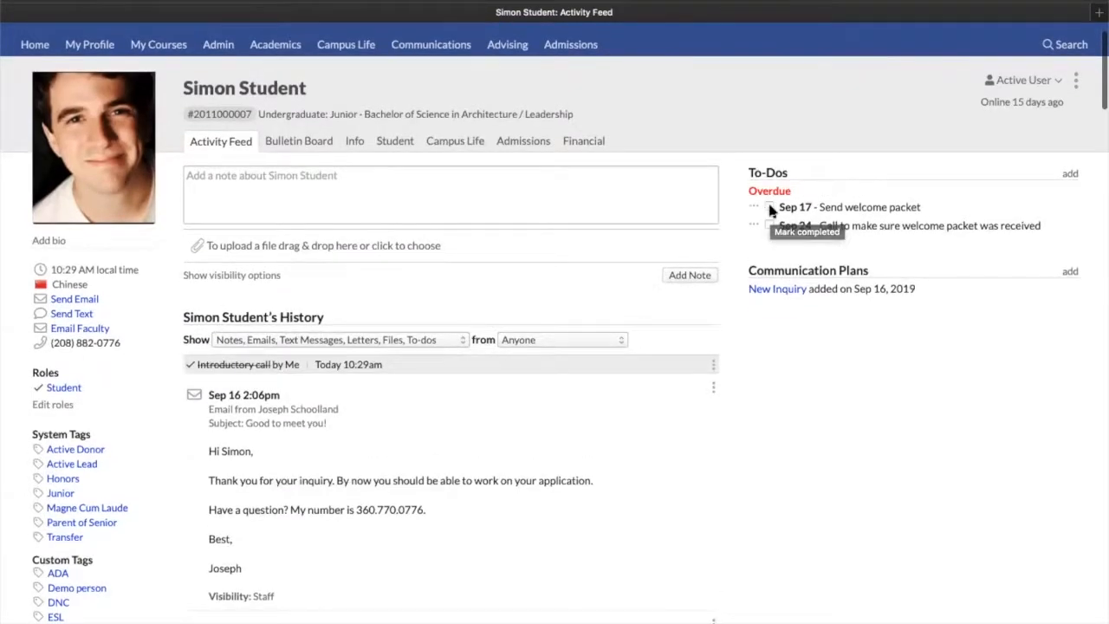
click(768, 200)
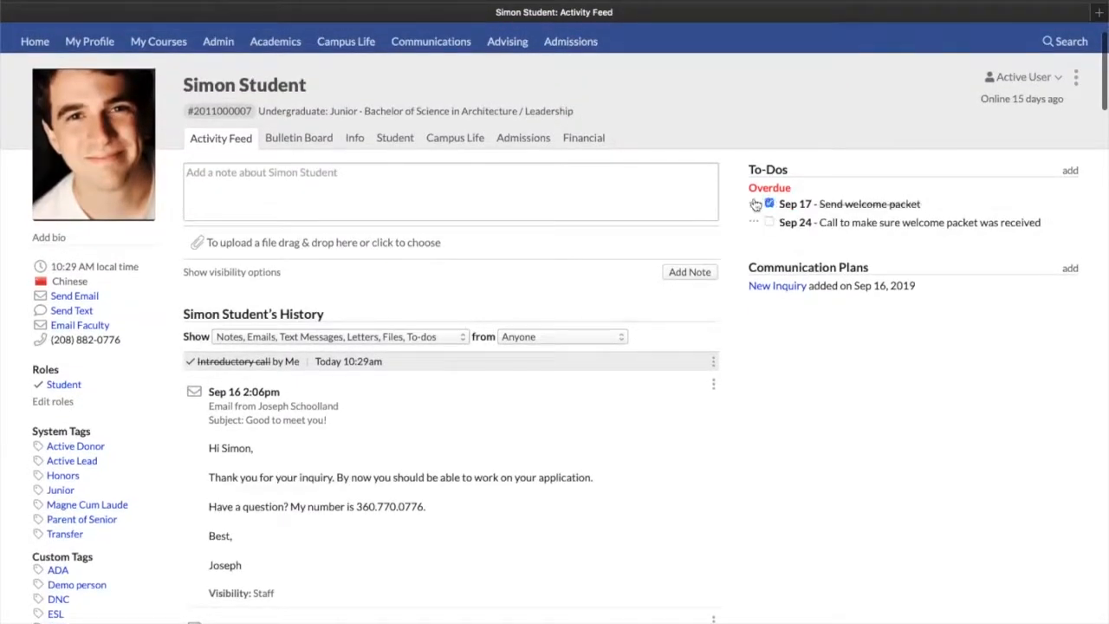
click(766, 204)
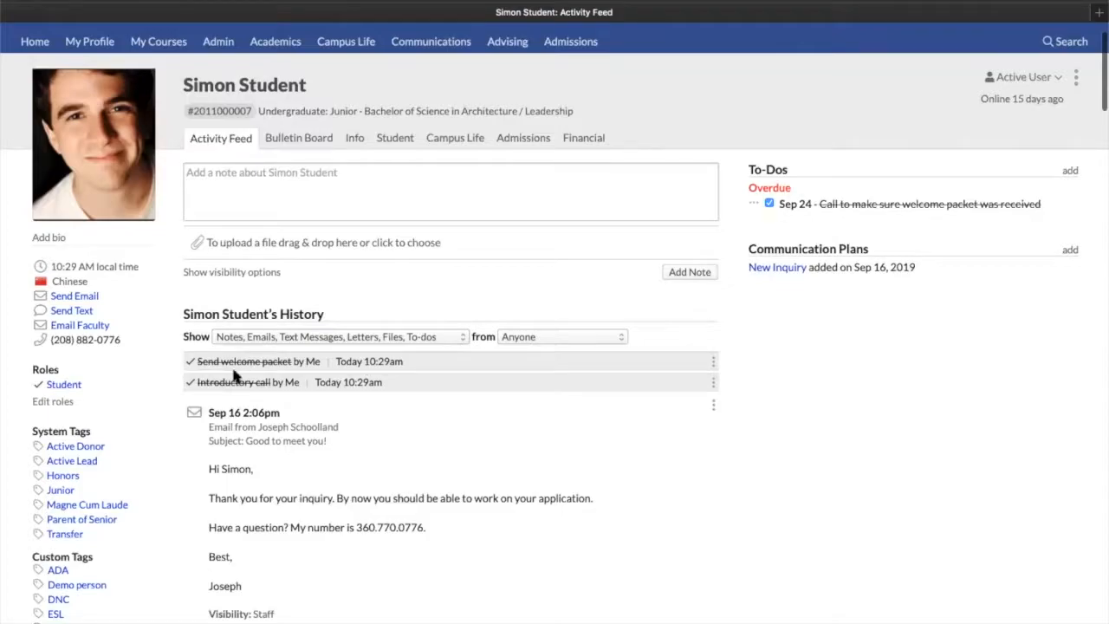
Filter Simon Student's history to show Changes from anyone and review the listed changes
click(537, 337)
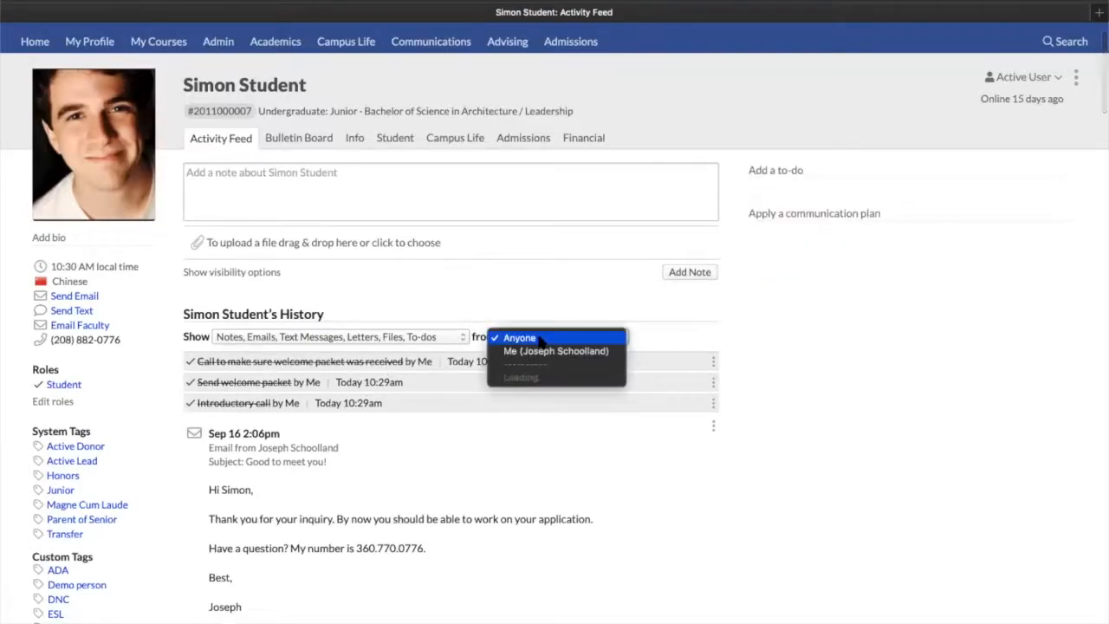
click(525, 353)
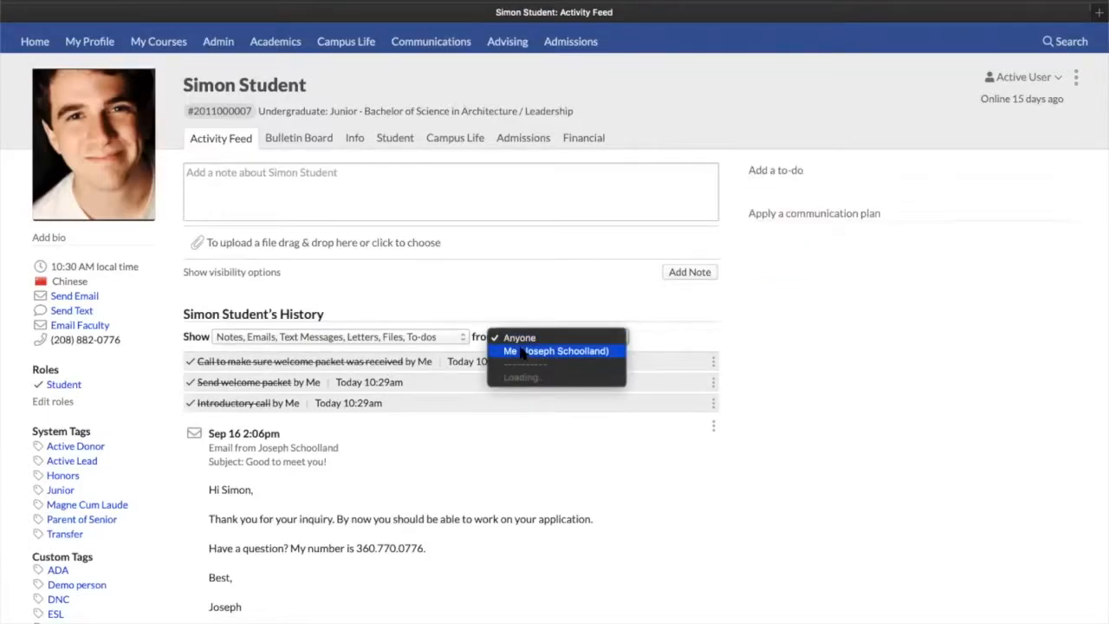
click(360, 324)
click(308, 338)
click(230, 445)
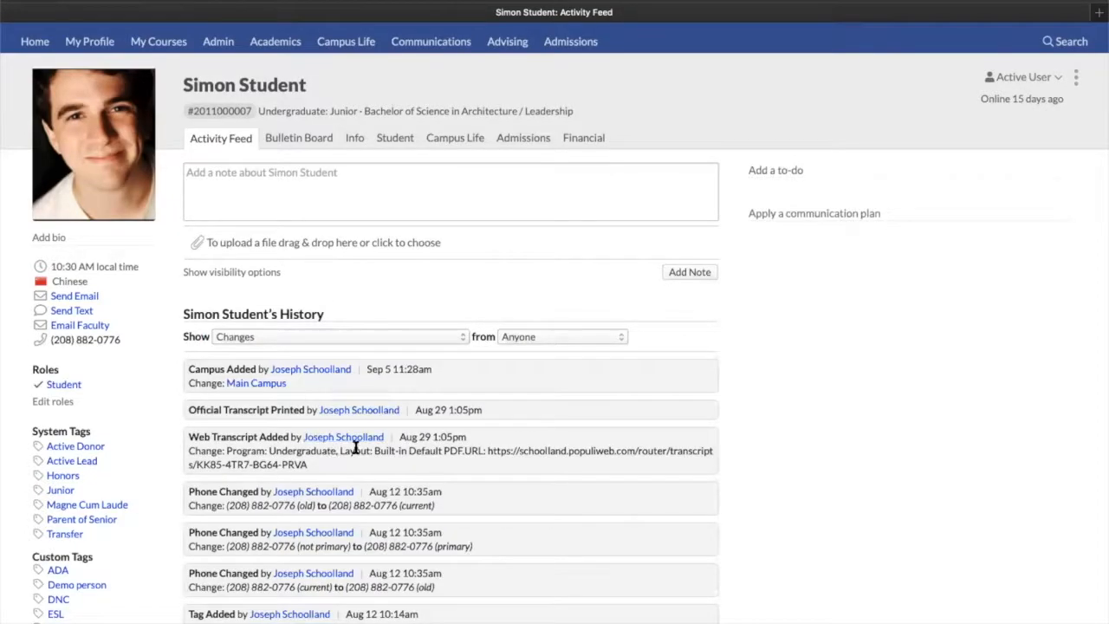
scroll(355, 447, down, 4)
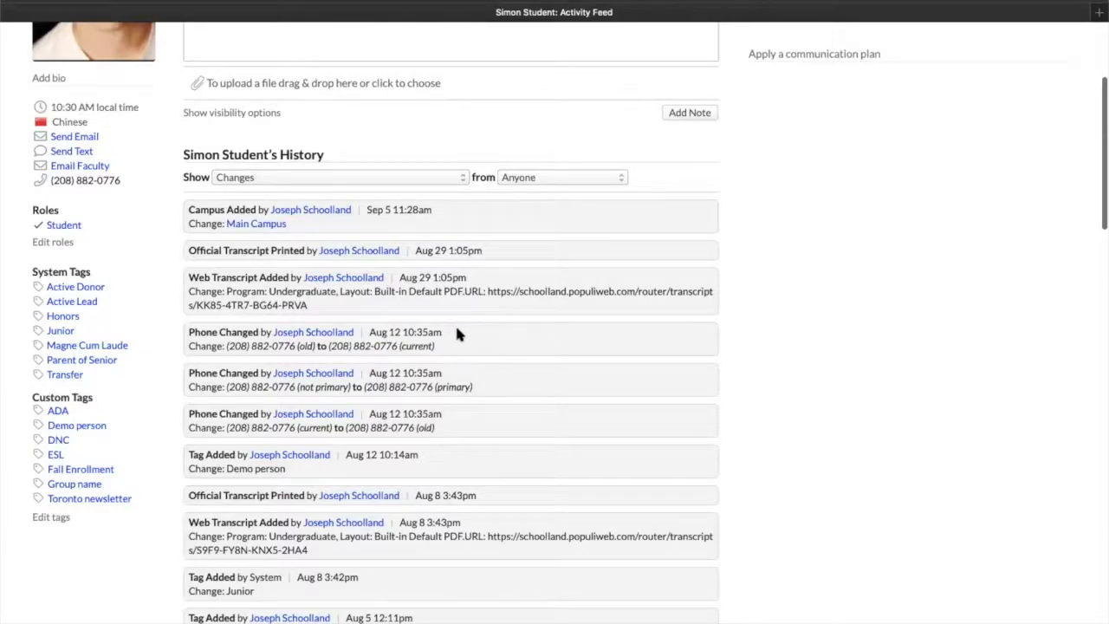
scroll(457, 331, up, 4)
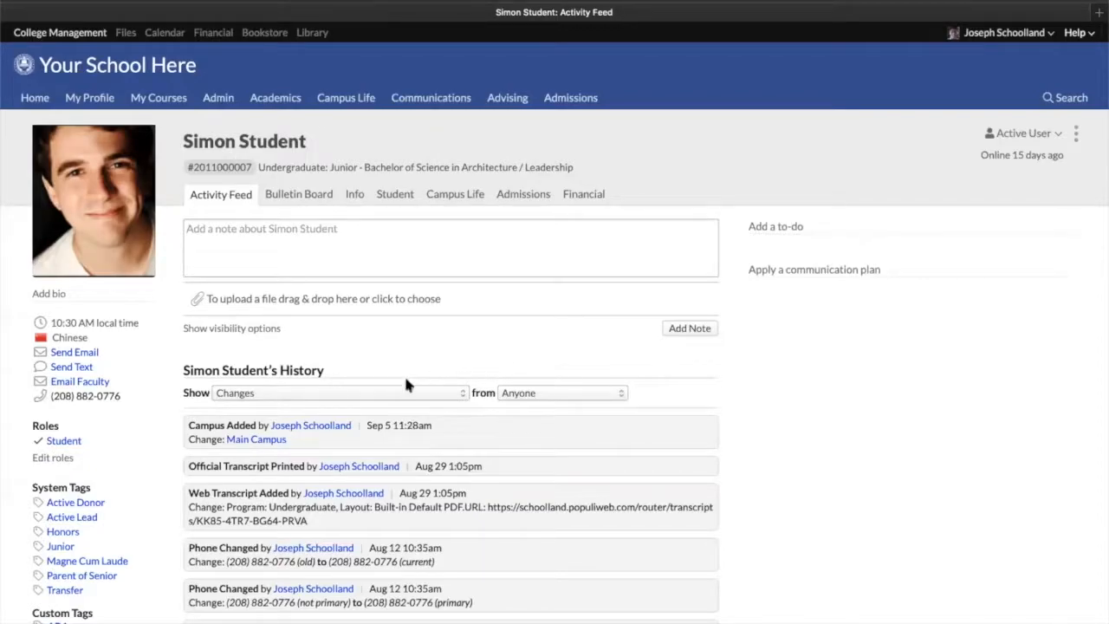
click(394, 392)
click(538, 346)
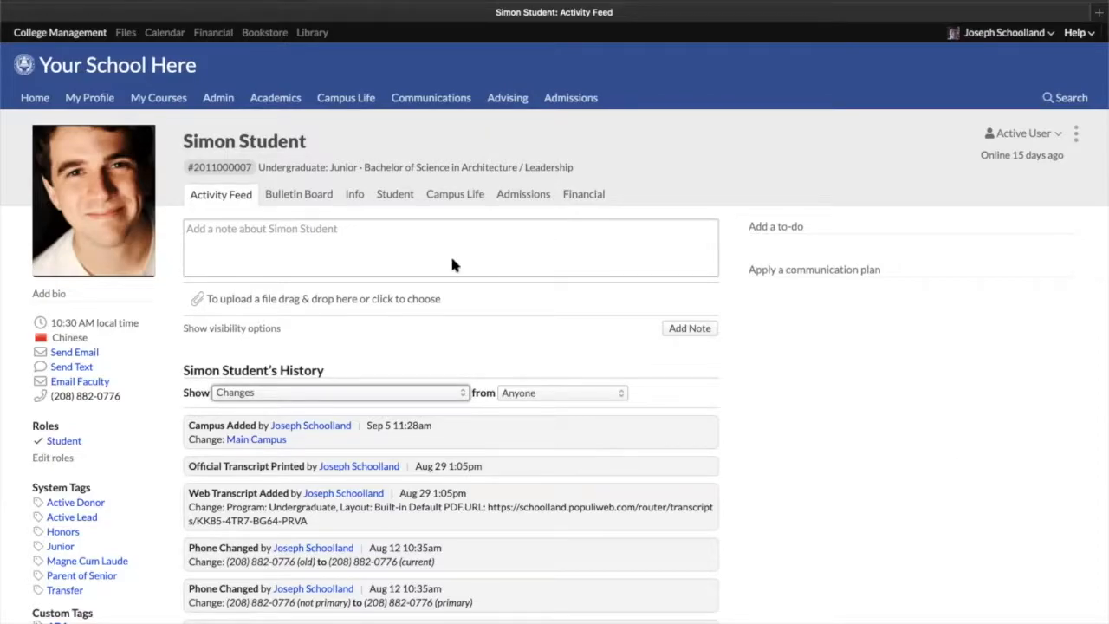
Return to the Academics reporting Data Slicer and change the graduate Cumulative GPA condition to ADA Accommodations contains Chair
click(262, 99)
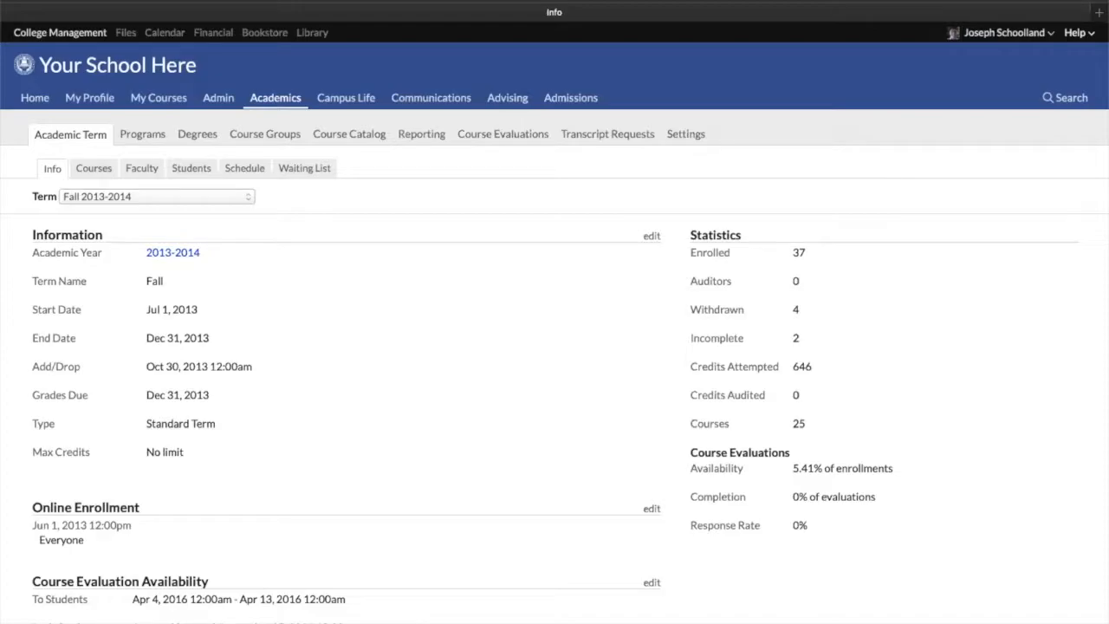
click(417, 139)
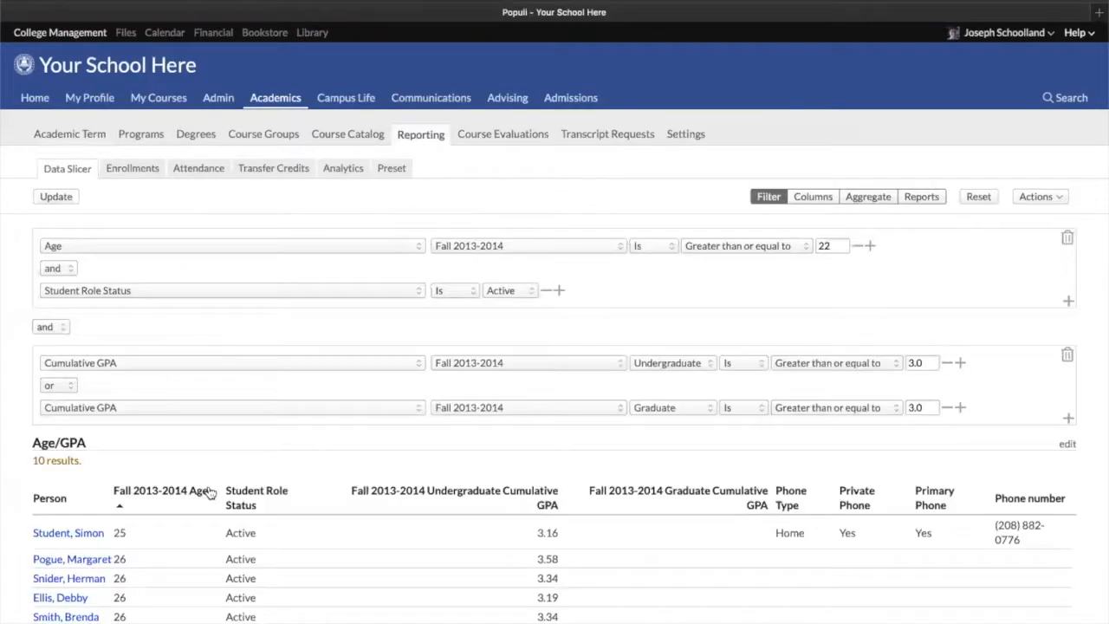
click(214, 405)
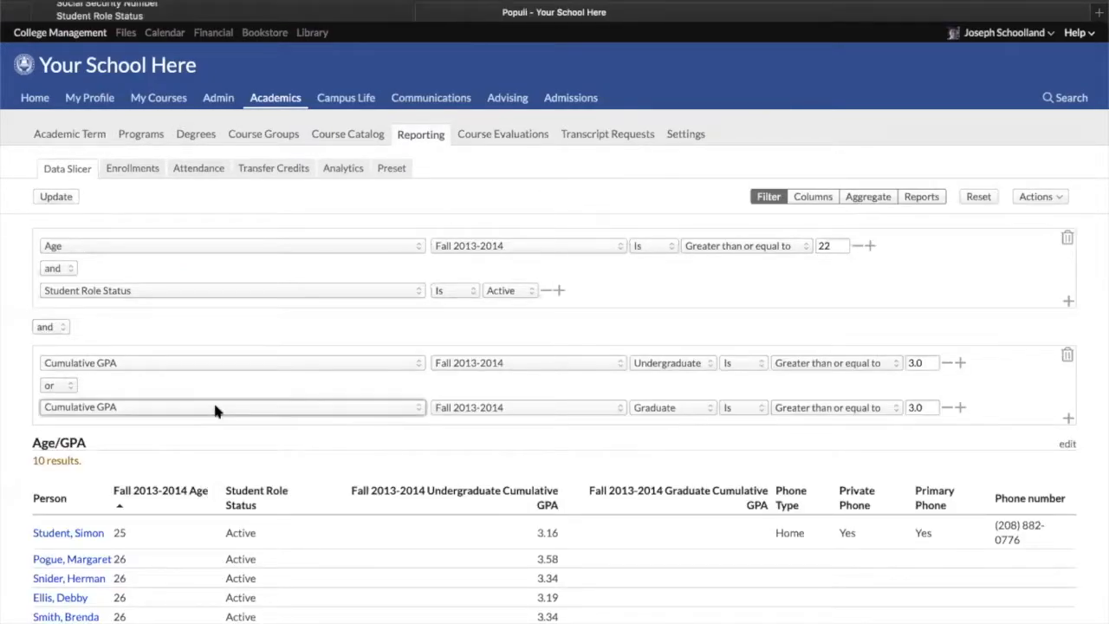
scroll(208, 556, down, 5)
scroll(223, 312, down, 13)
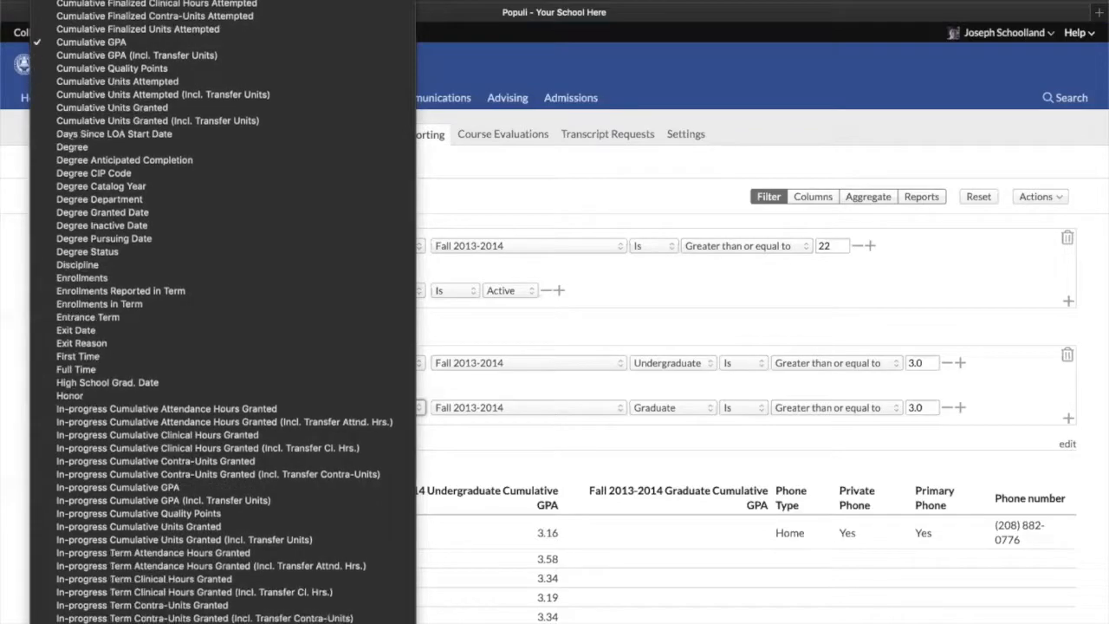
scroll(223, 312, down, 12)
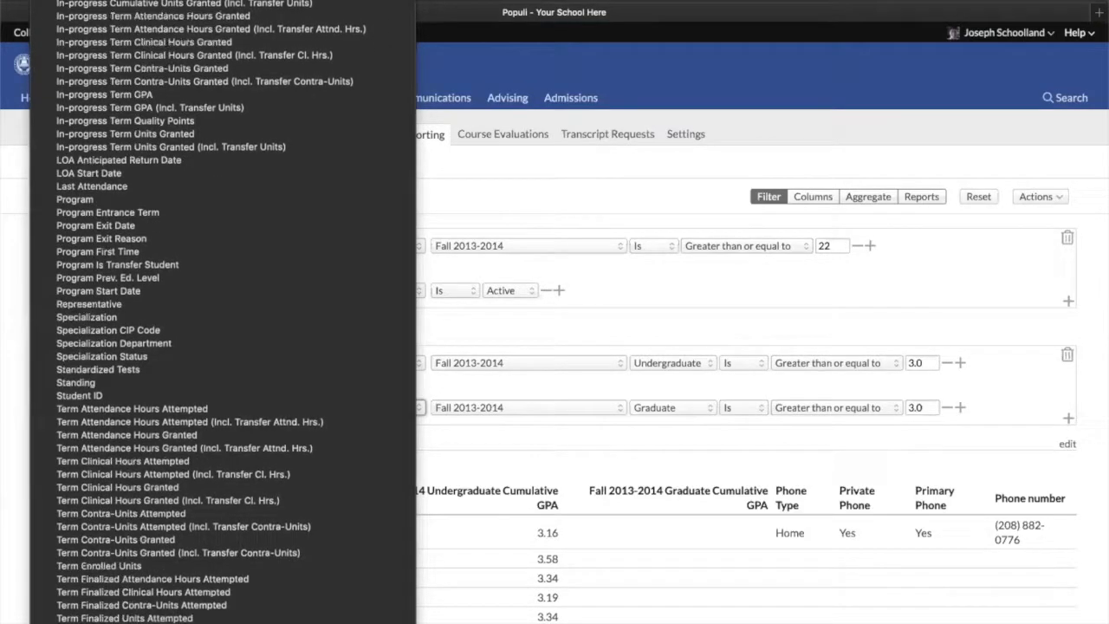
scroll(222, 312, down, 12)
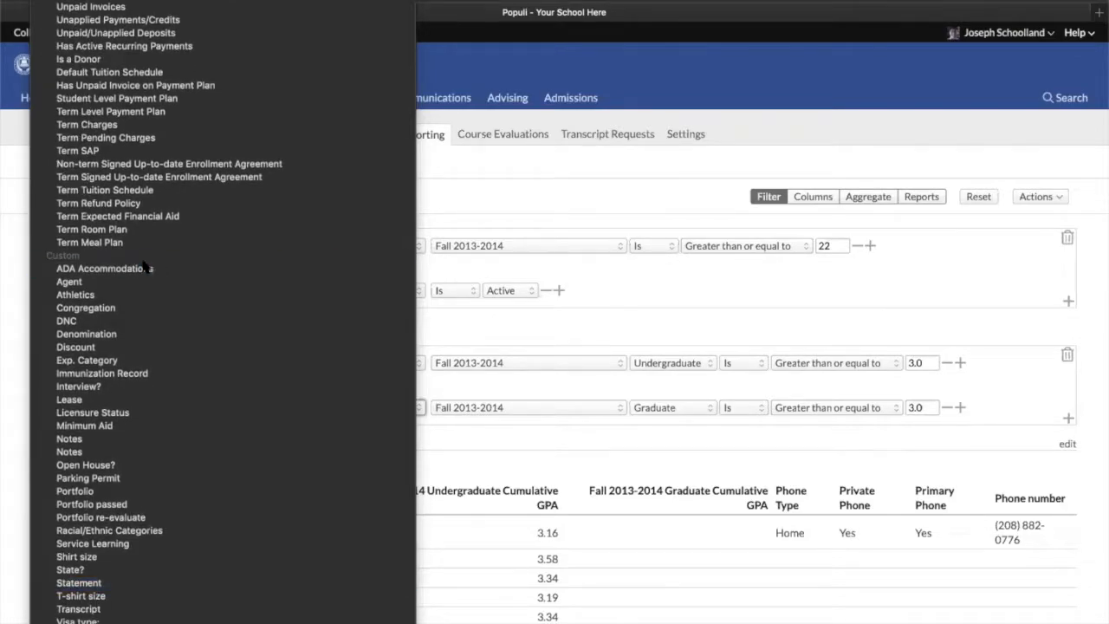
click(117, 271)
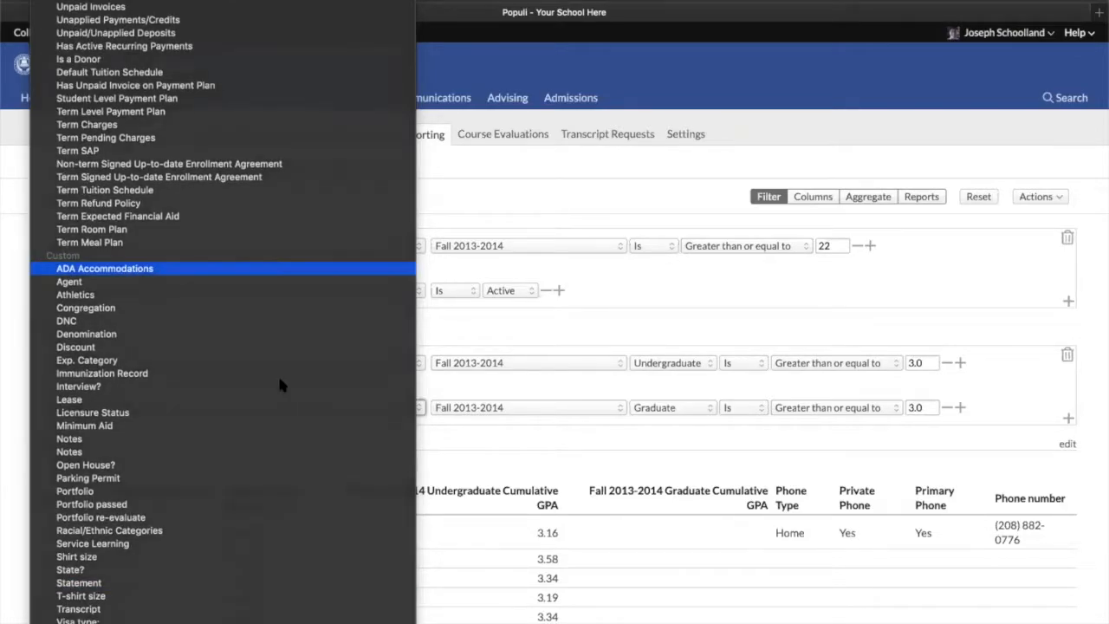
click(551, 408)
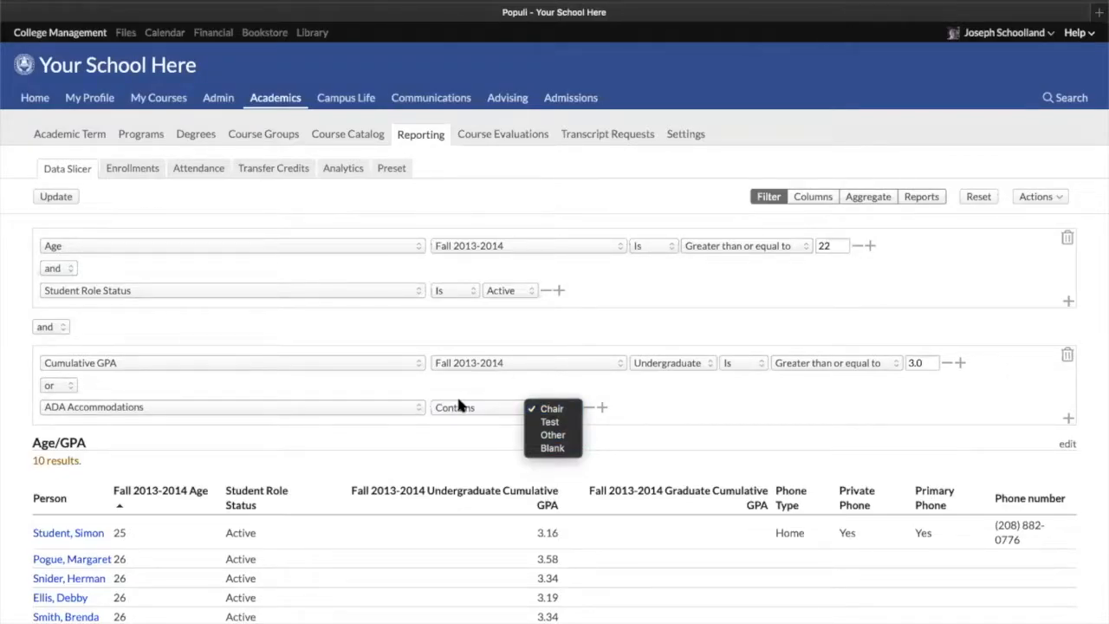
Browse the list of available filter fields for the ADA Accommodations condition without changing it
click(312, 404)
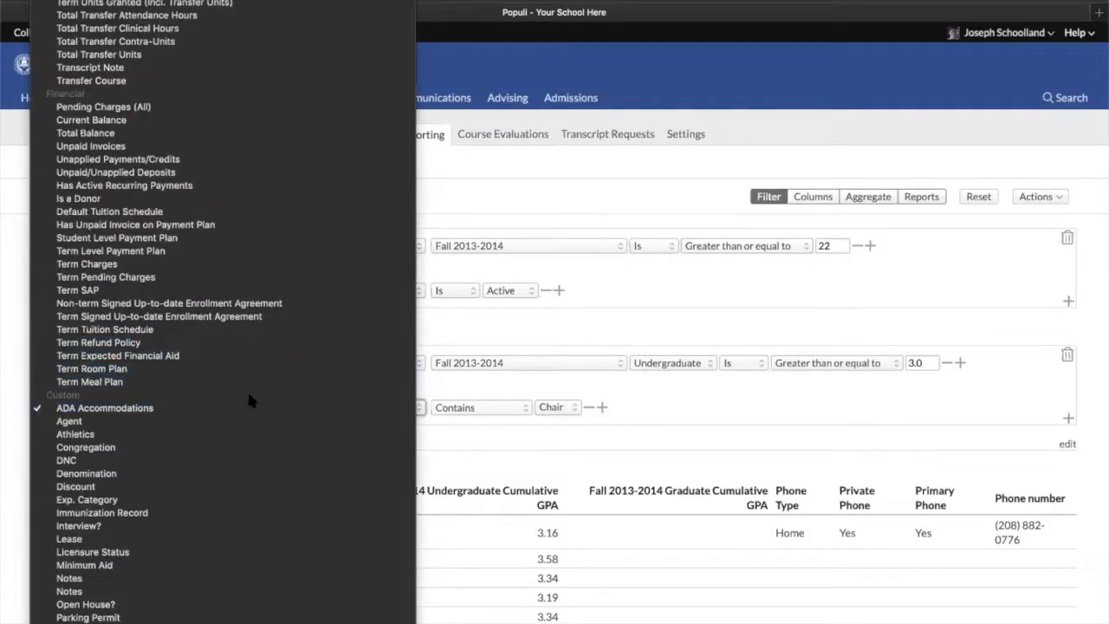
scroll(220, 554, down, 4)
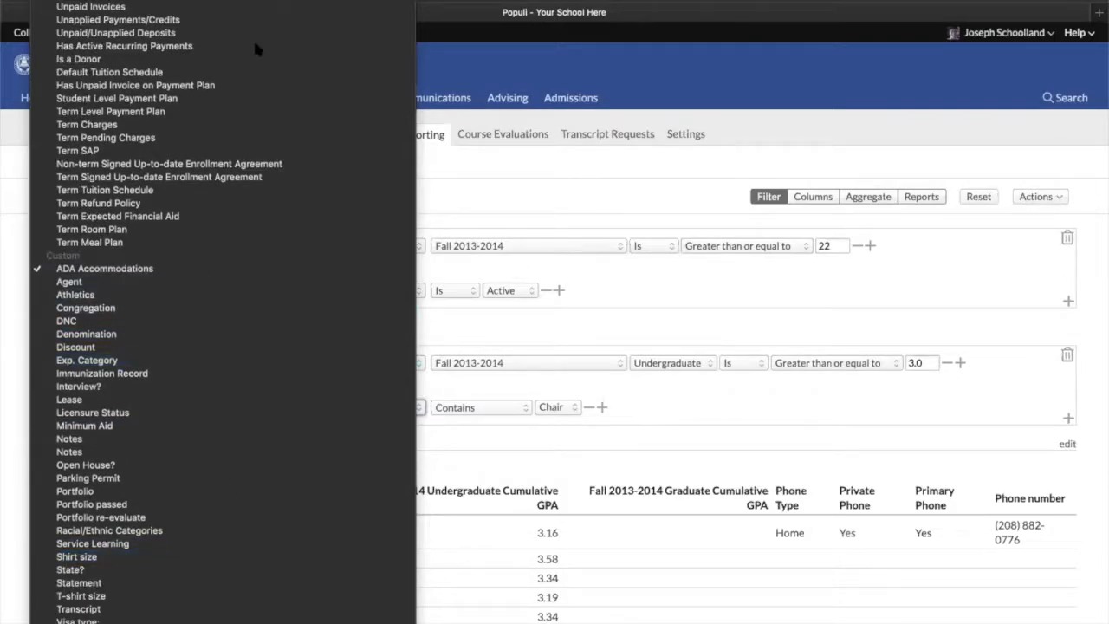
scroll(139, 442, up, 2)
scroll(222, 312, up, 15)
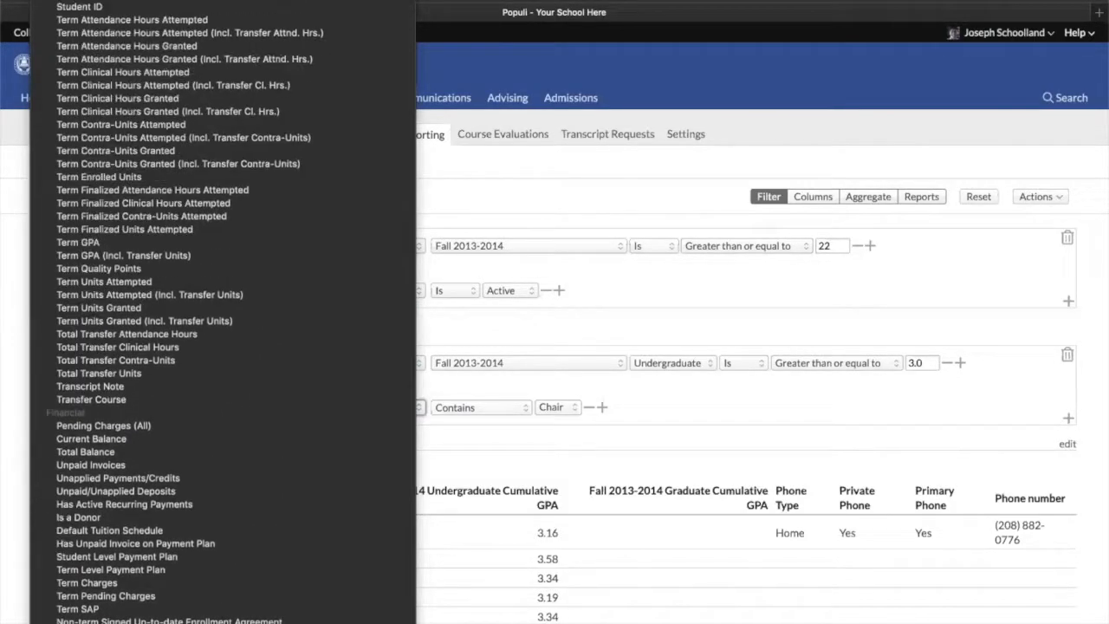
scroll(223, 312, up, 9)
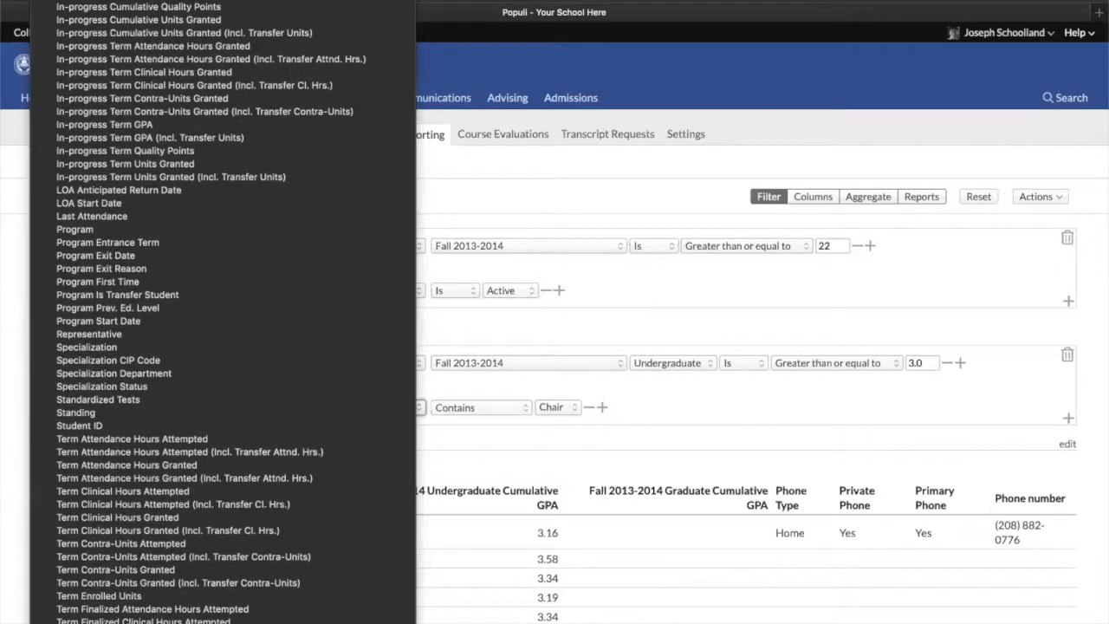
key(Escape)
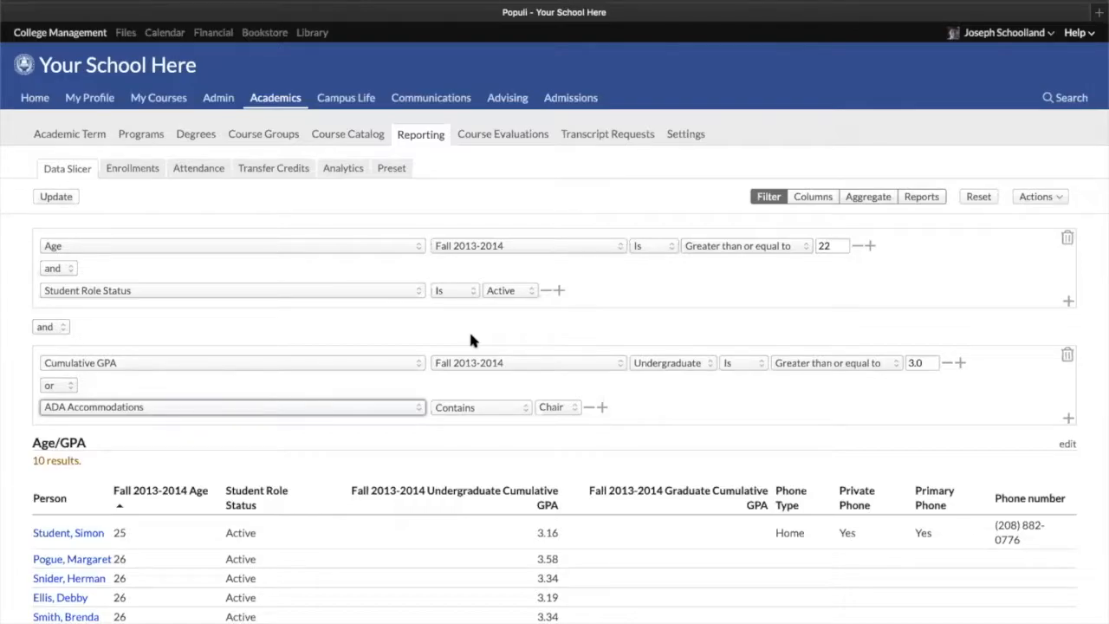
Open the Populi website in a new tab and review the Pricing page's per-student cost and billable student definition
click(1099, 11)
click(721, 398)
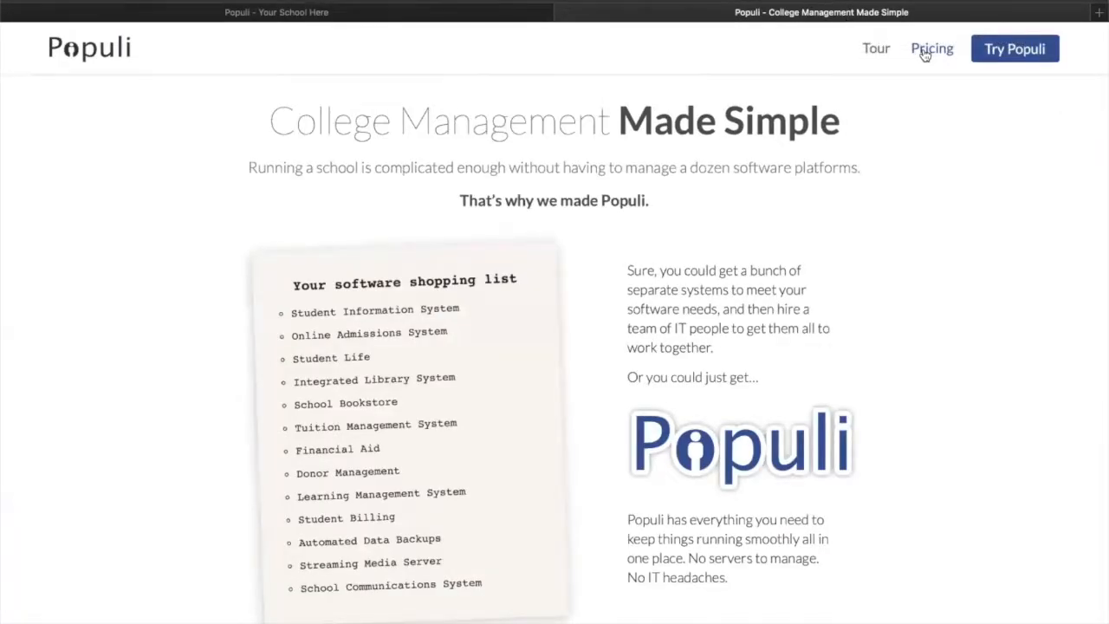
click(924, 52)
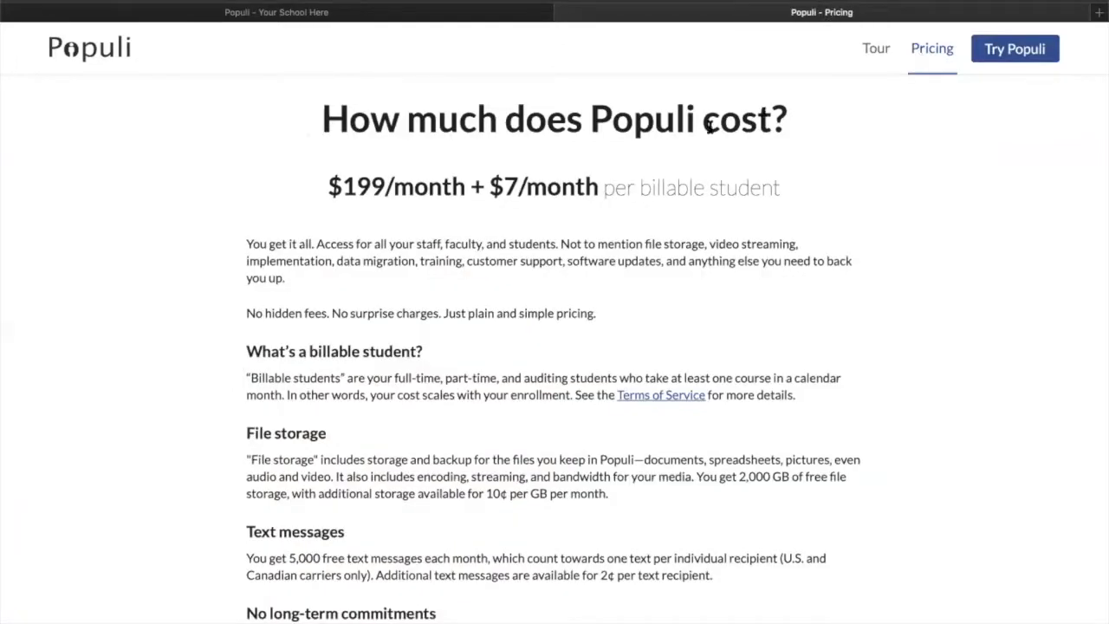
drag(328, 187, 788, 187)
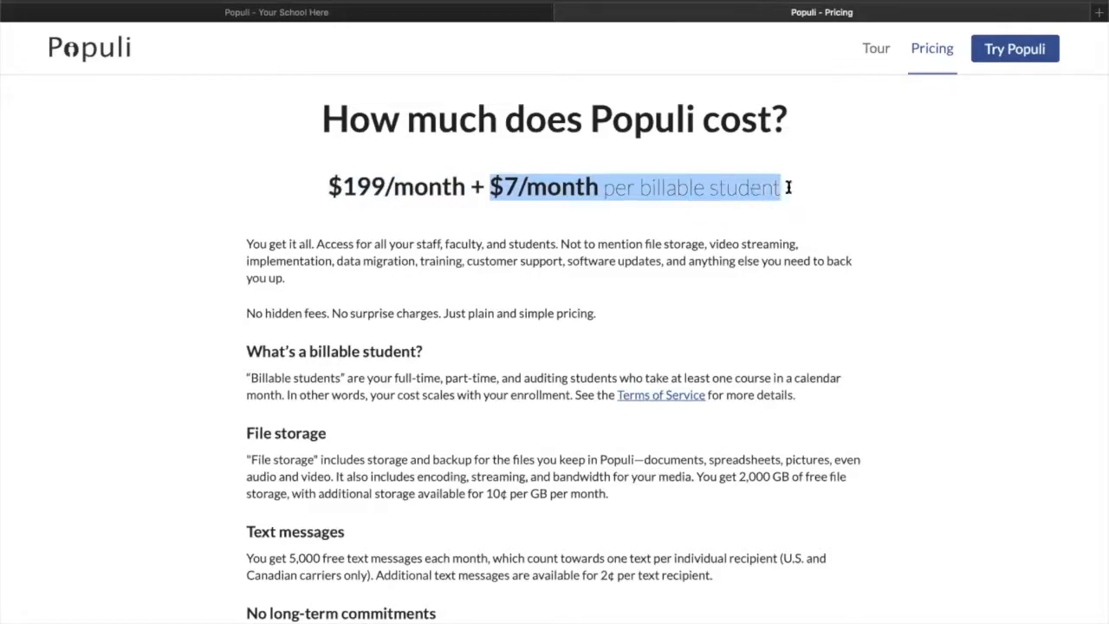
drag(242, 378, 285, 391)
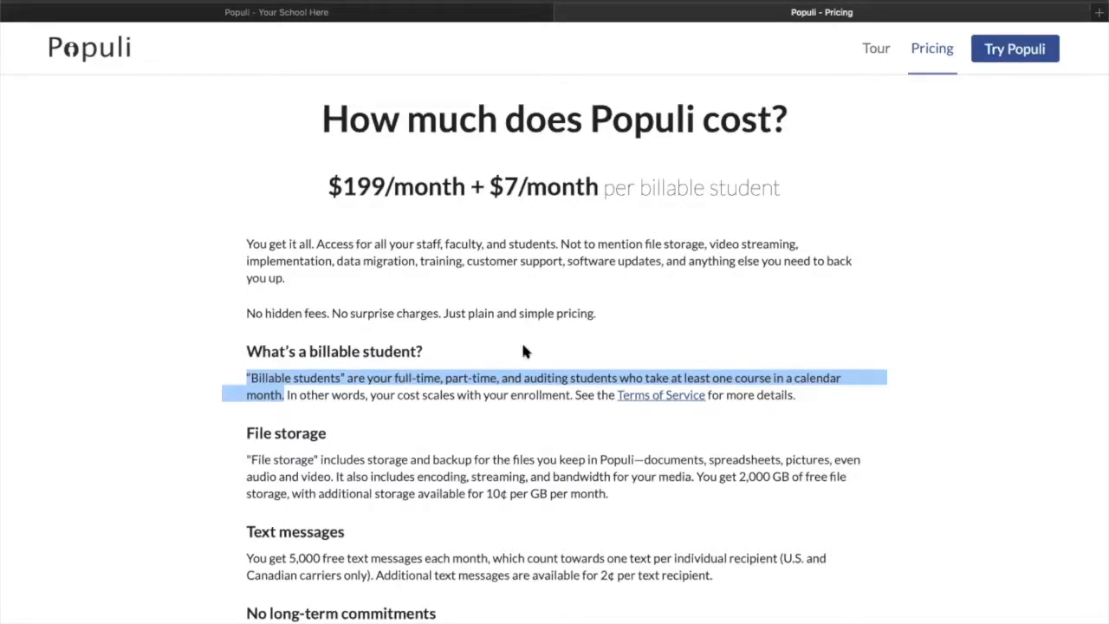
click(435, 373)
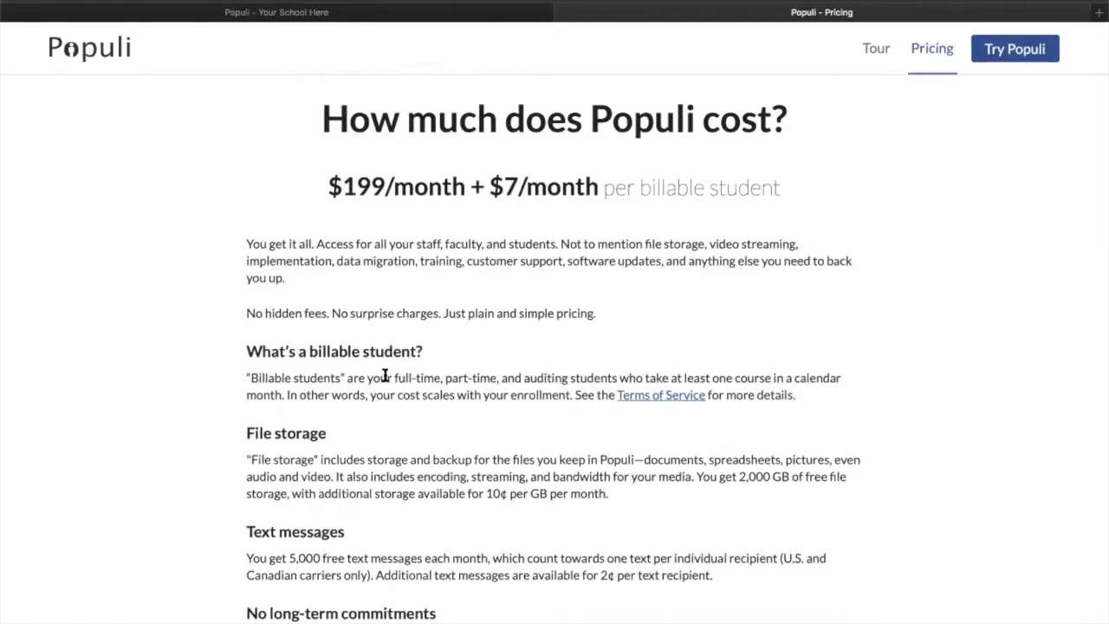
Back in the school site, open Account & Settings, go to the account's Invoices/Payments and open the paid invoice
click(320, 10)
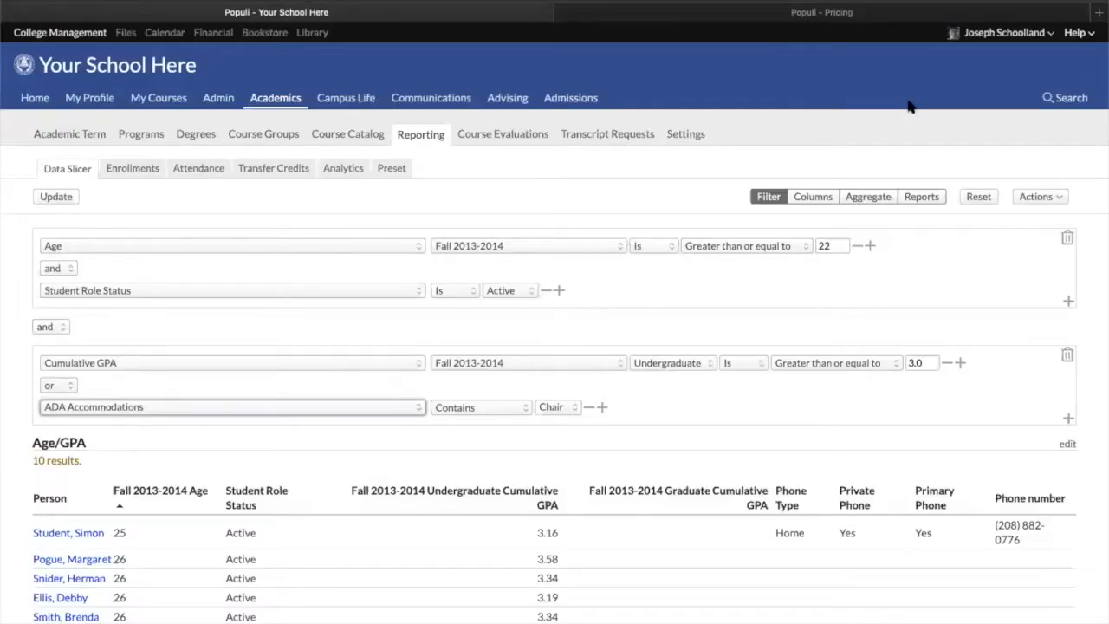
click(1051, 34)
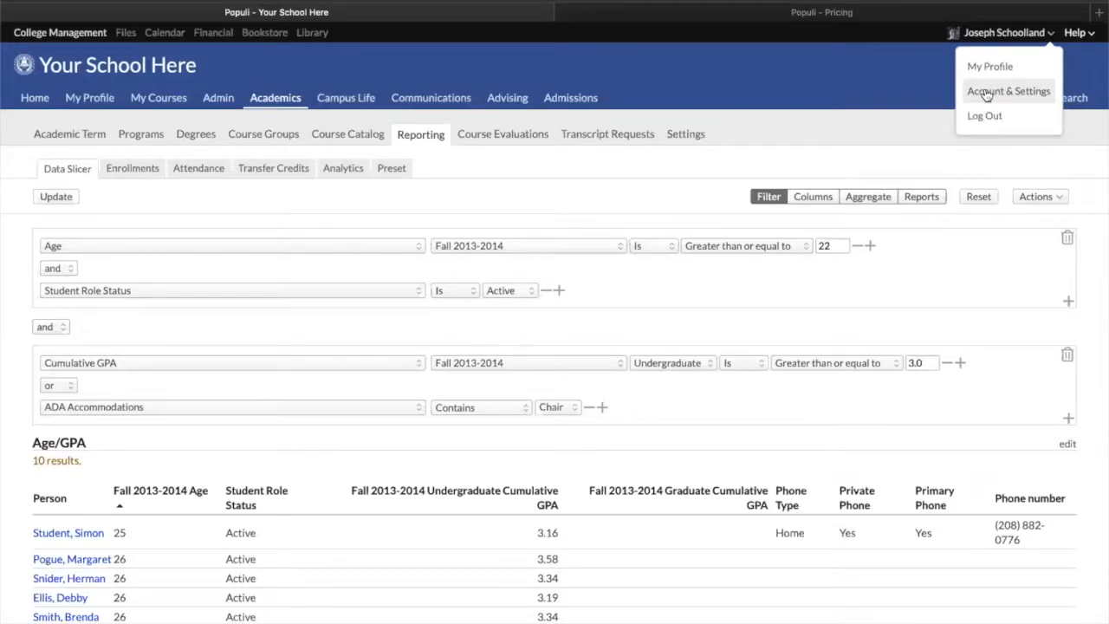
click(988, 92)
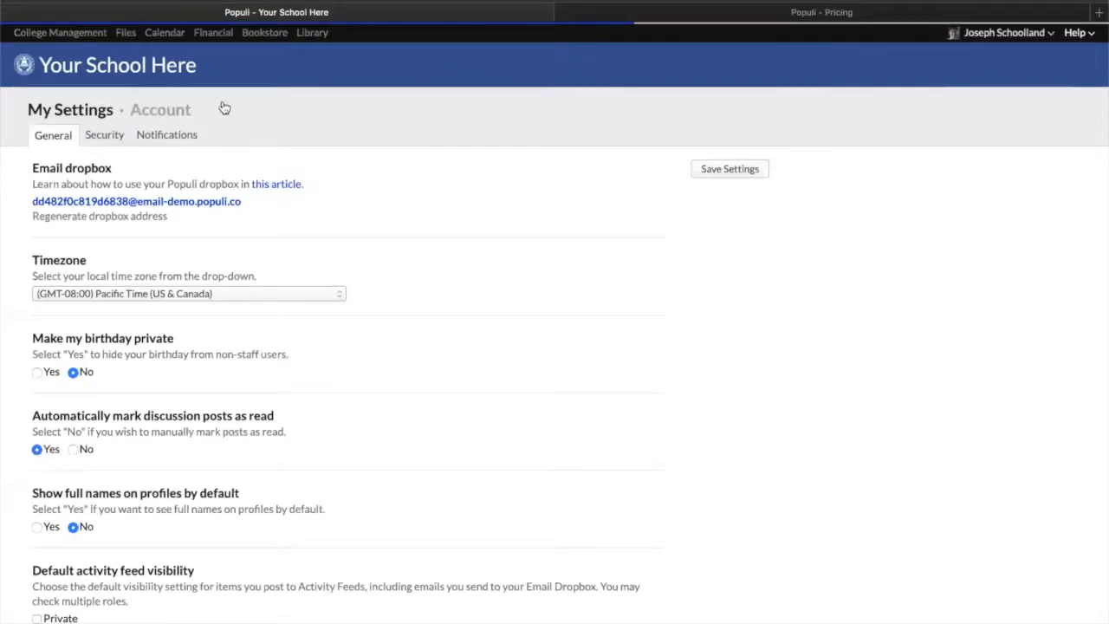
click(1003, 33)
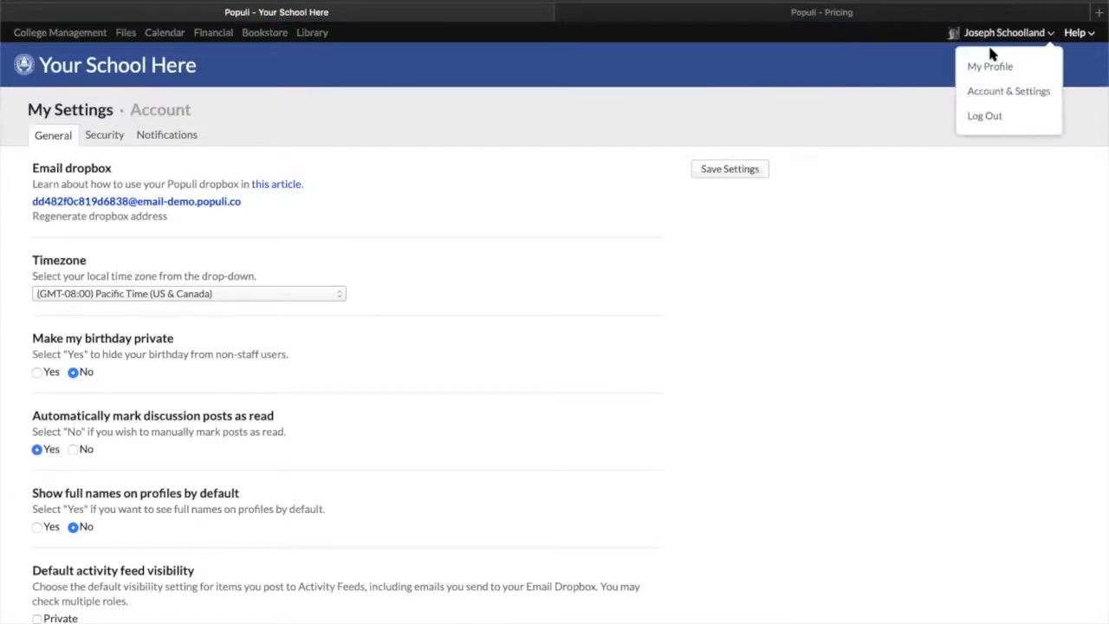
click(156, 113)
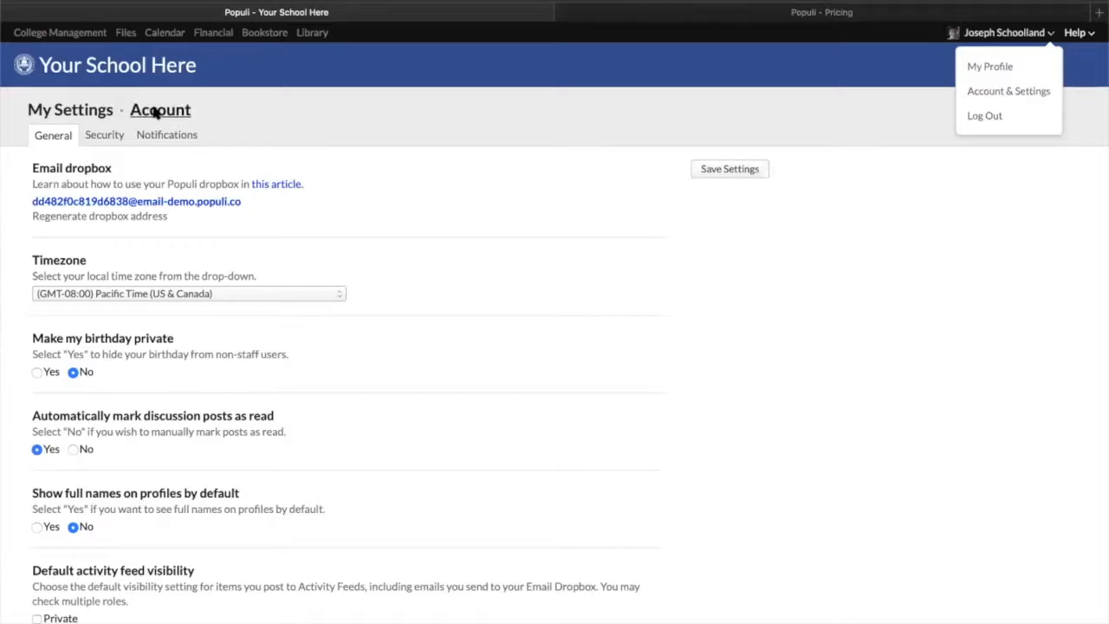
click(317, 134)
click(45, 226)
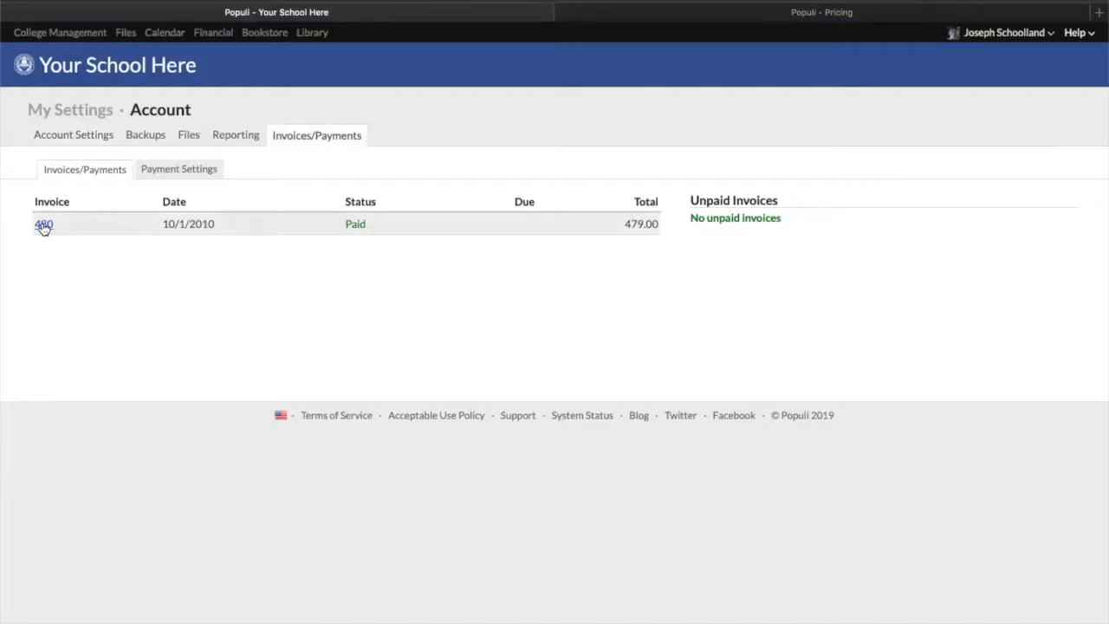
Review the invoice's billing period, summary amounts and per-student course detail
scroll(328, 444, down, 5)
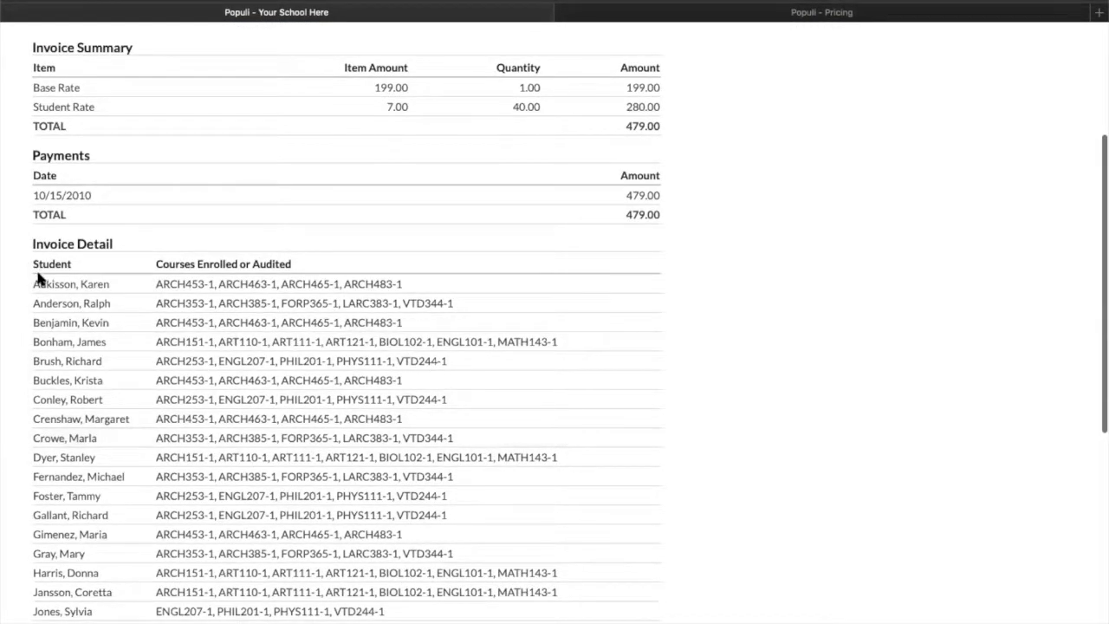
drag(157, 283, 407, 286)
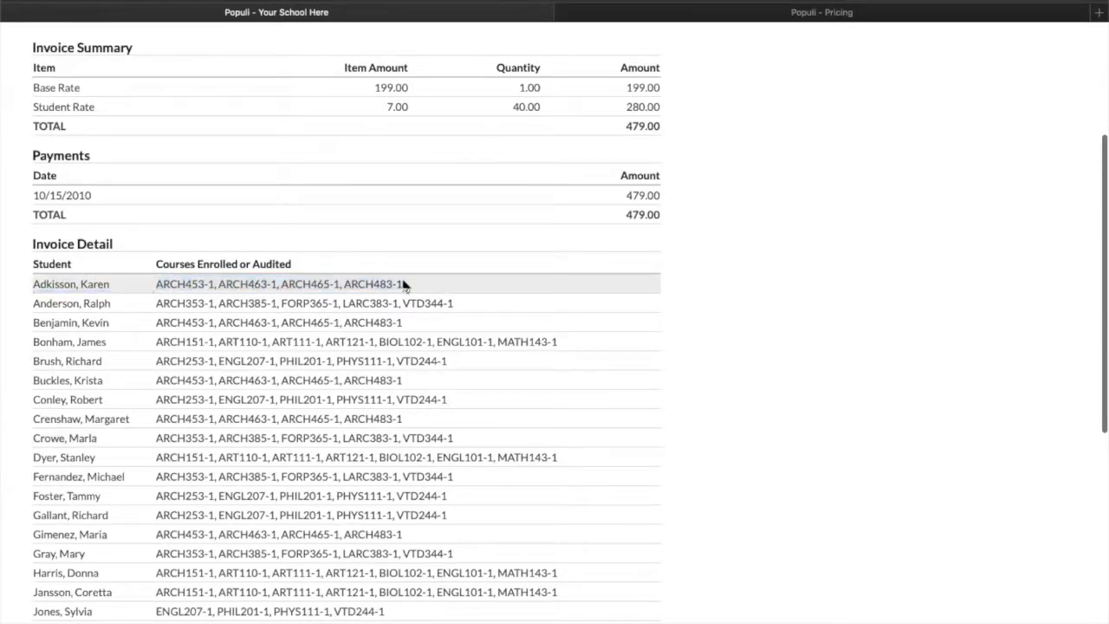
click(404, 287)
scroll(337, 245, up, 5)
triple_click(190, 246)
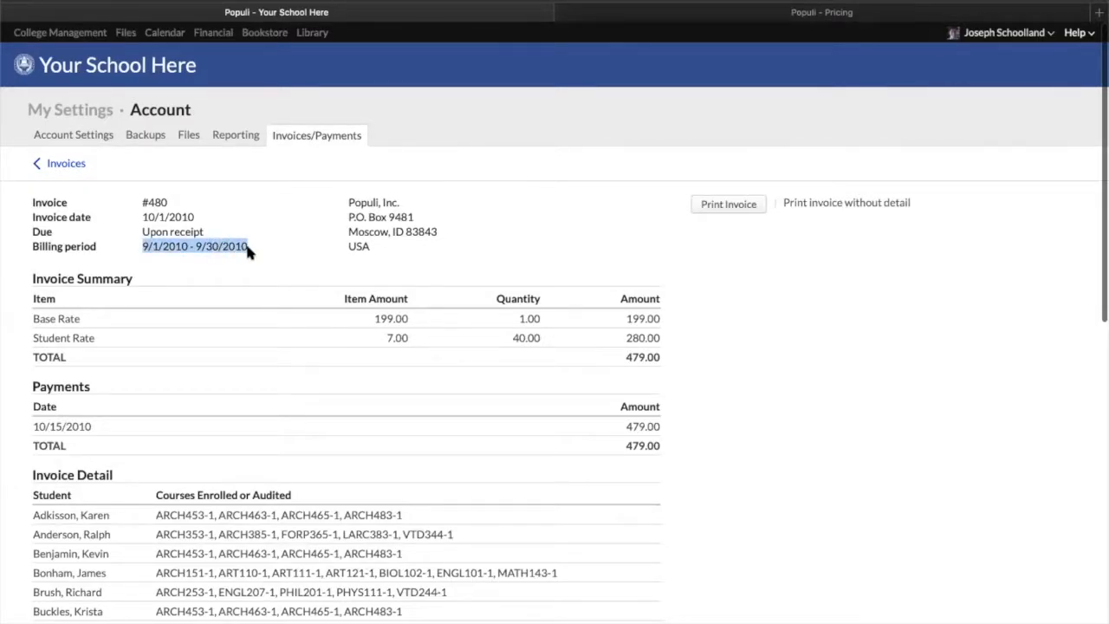
scroll(233, 414, down, 3)
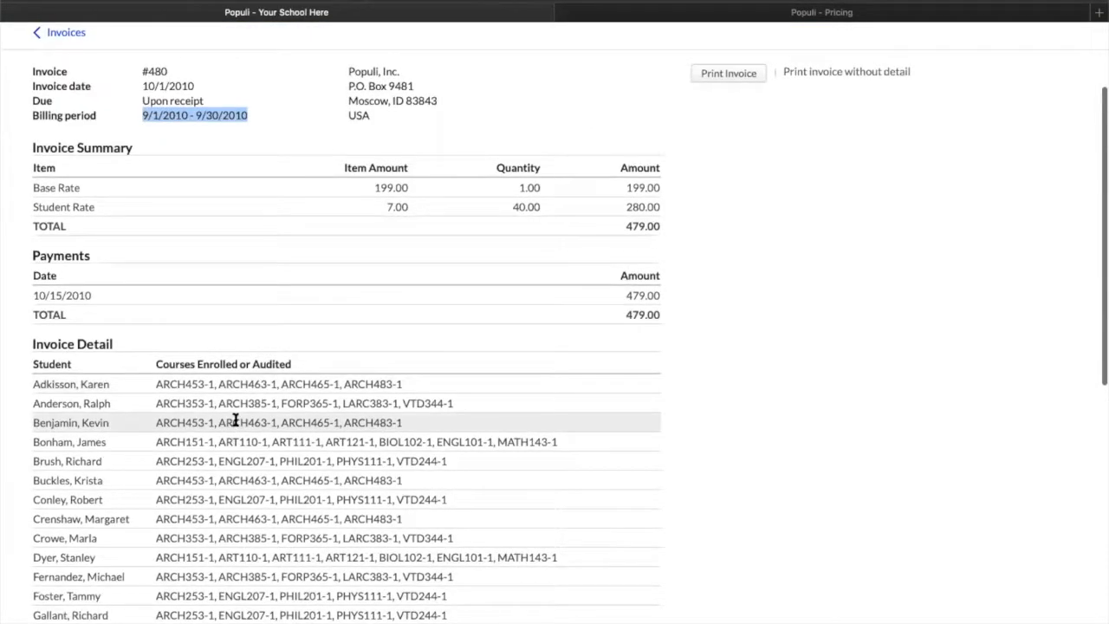
scroll(234, 421, down, 12)
scroll(232, 417, up, 7)
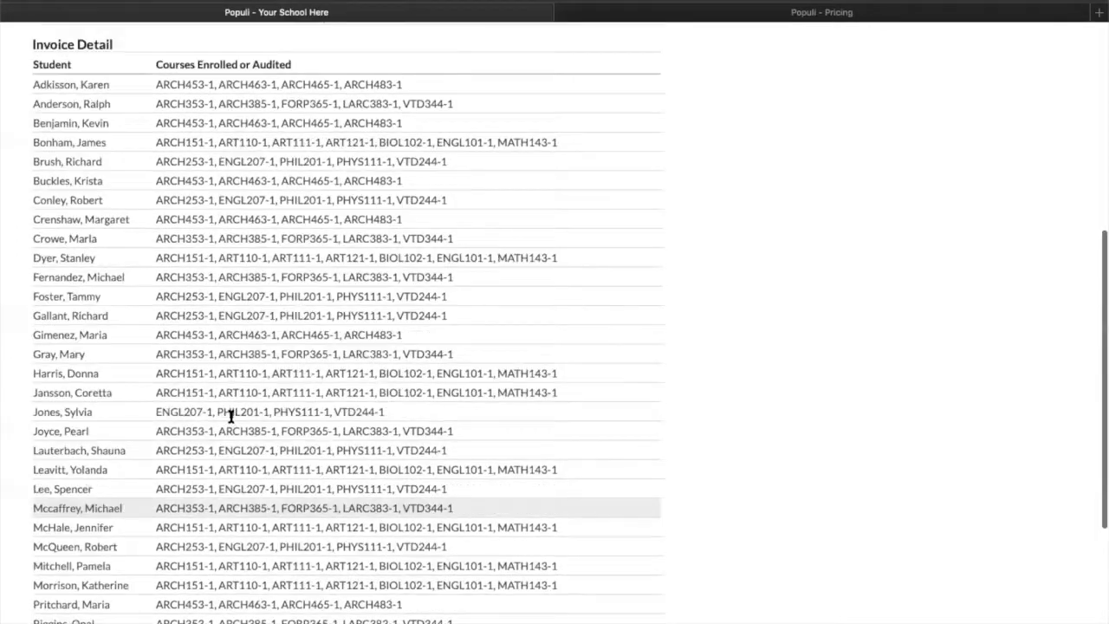
scroll(460, 359, up, 8)
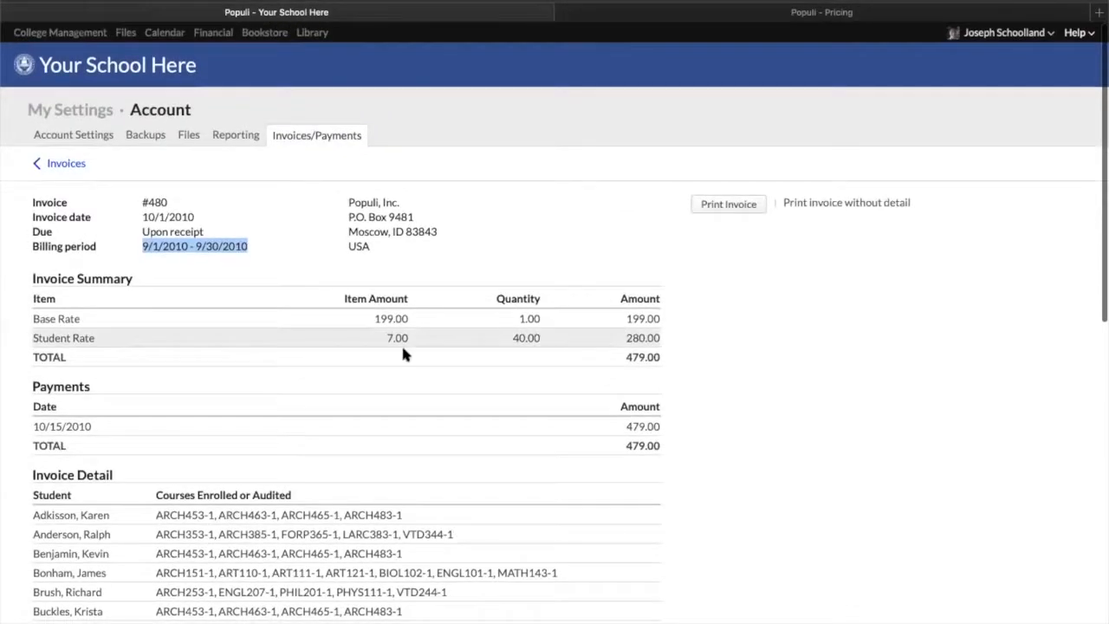
click(514, 338)
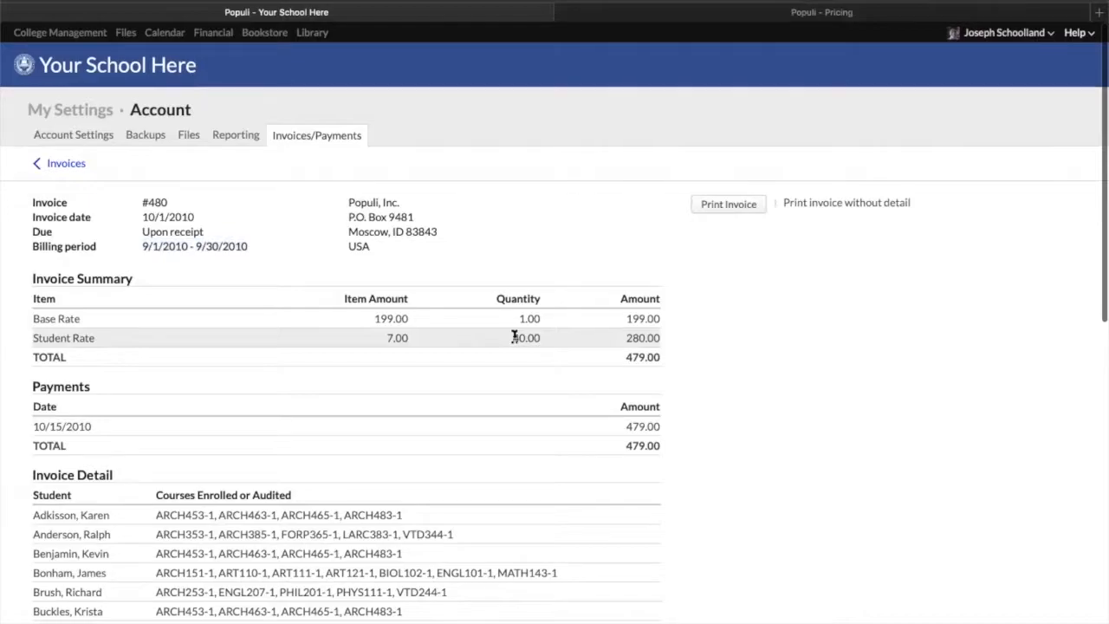
drag(515, 338, 555, 336)
double_click(552, 336)
click(535, 334)
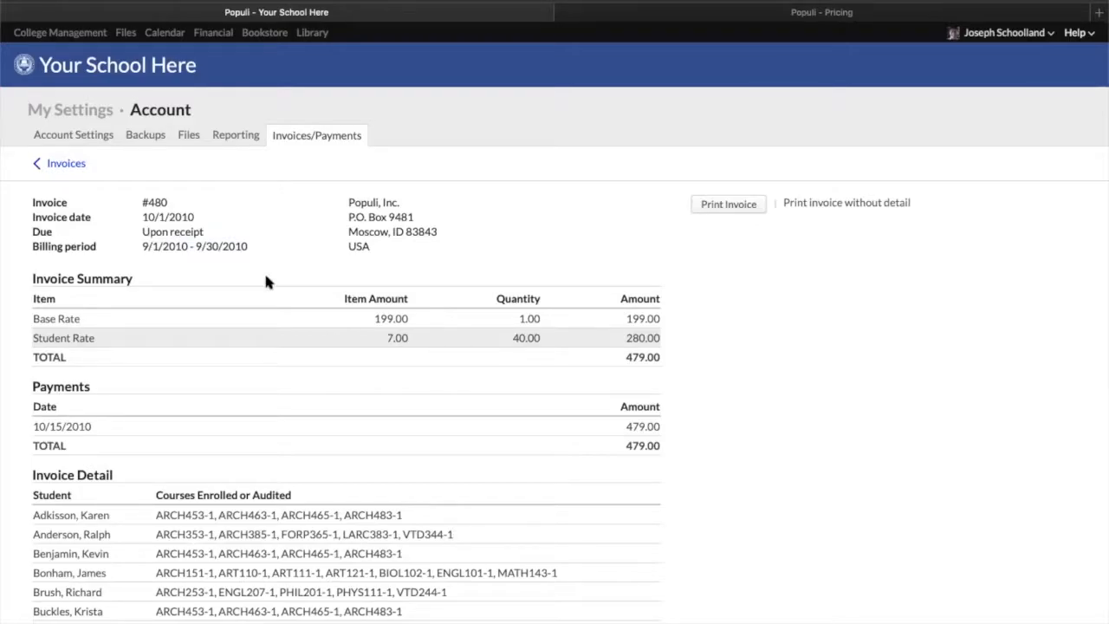
scroll(260, 520, down, 3)
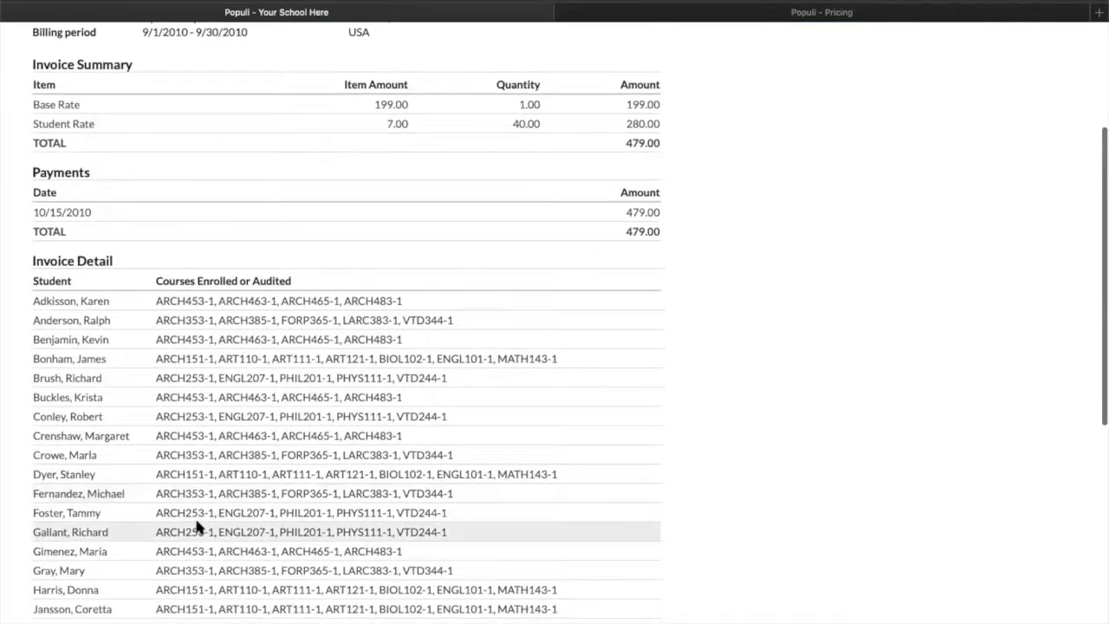
scroll(594, 519, up, 3)
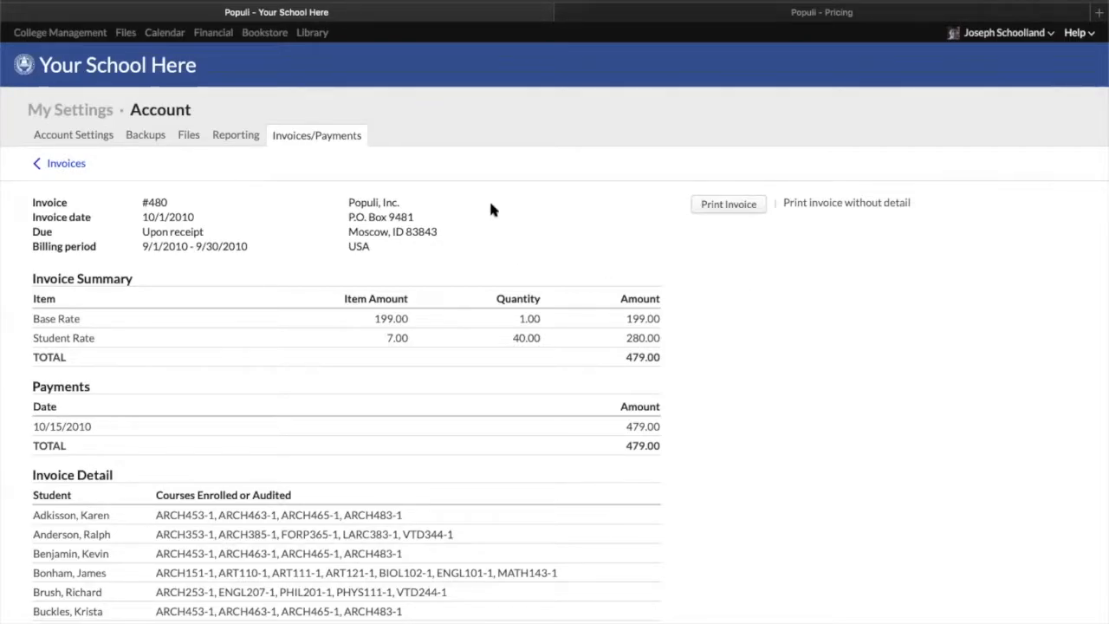
Go to the Academic Term section and view the course list for Fall 2013-2014
click(38, 34)
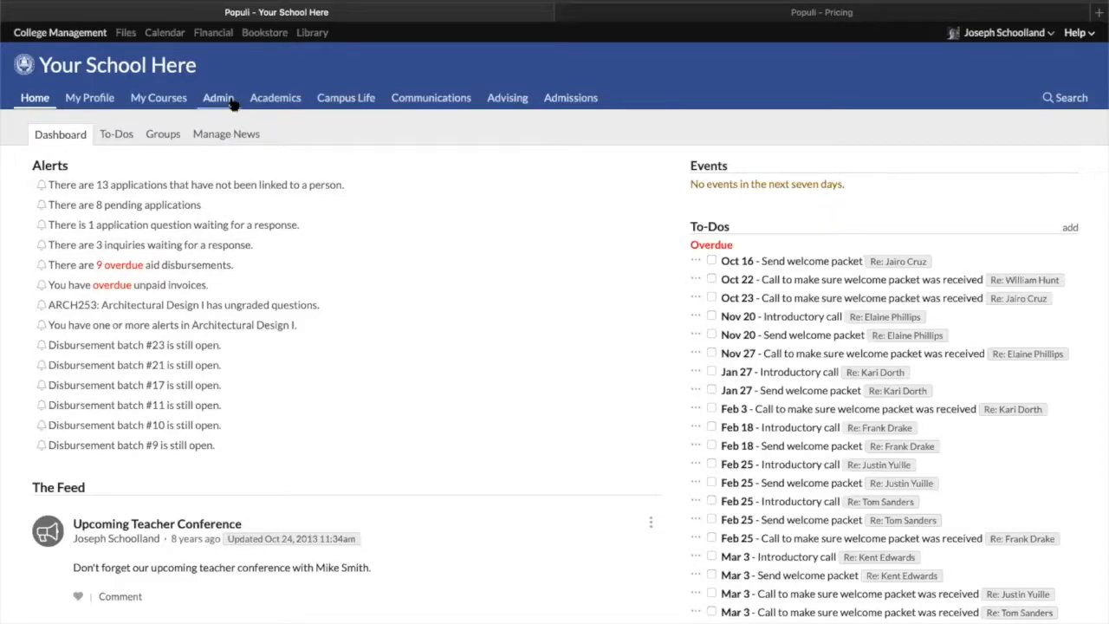
click(271, 99)
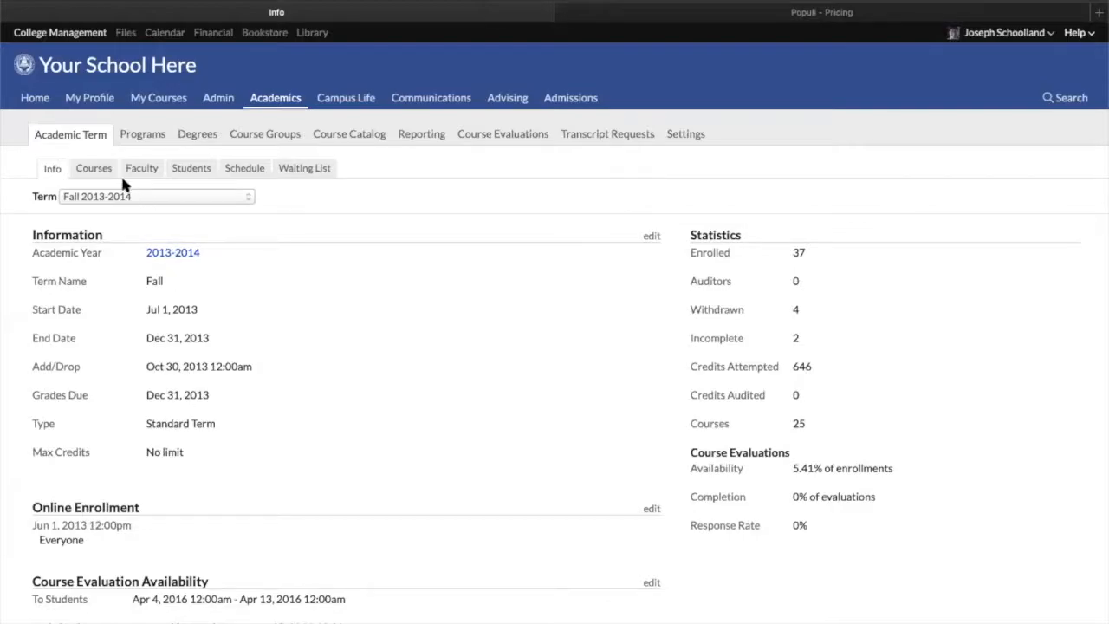
click(110, 195)
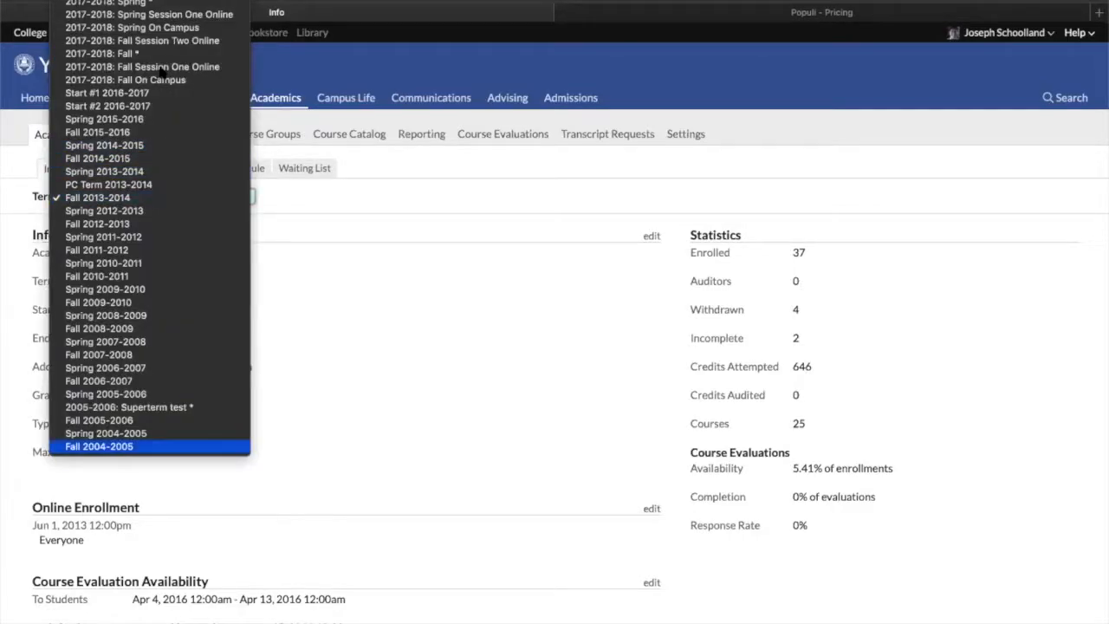
click(386, 196)
click(96, 169)
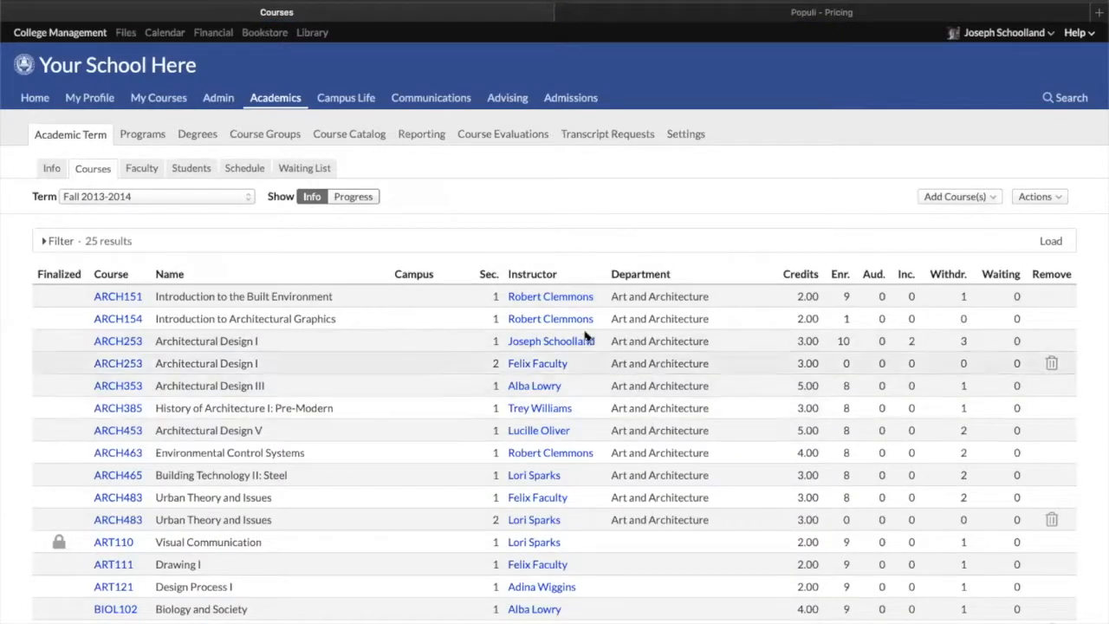
scroll(544, 230, down, 3)
scroll(568, 467, down, 3)
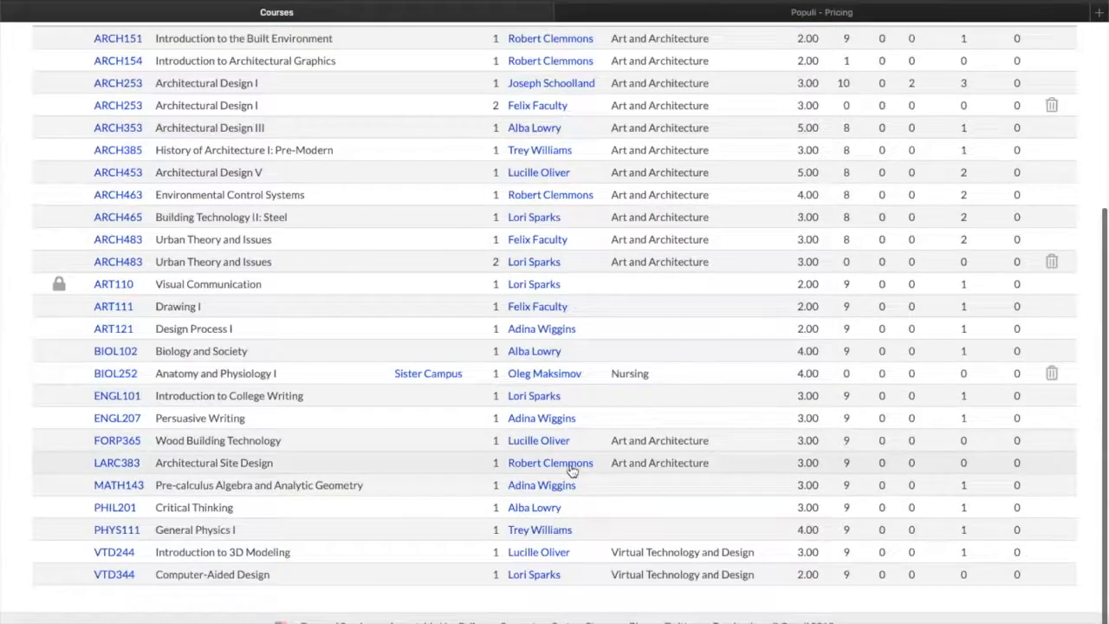
scroll(568, 466, up, 5)
Open the term's Faculty list and expand its filter conditions
click(141, 168)
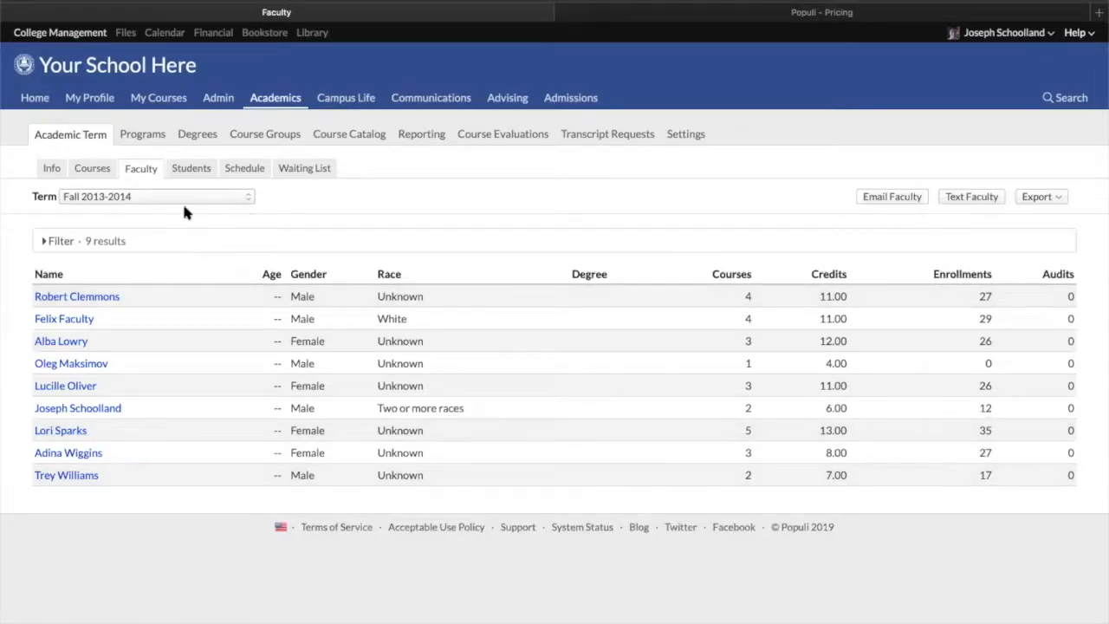
click(42, 240)
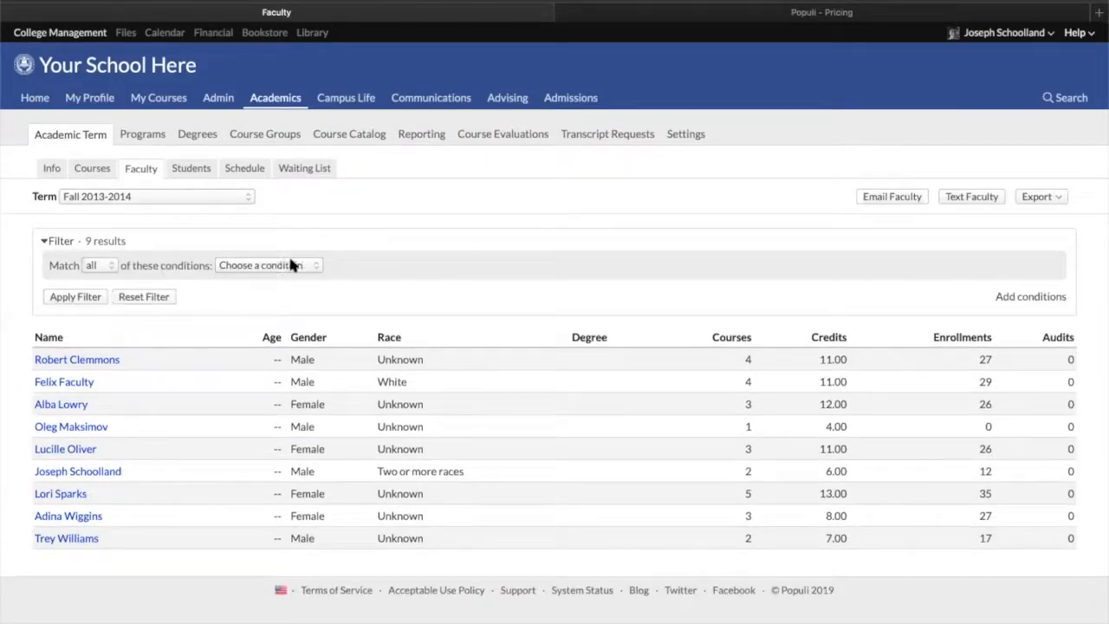
click(295, 265)
Start an XLS faculty export, adding Primary Email and Primary Phone columns, and close it without running
click(1031, 198)
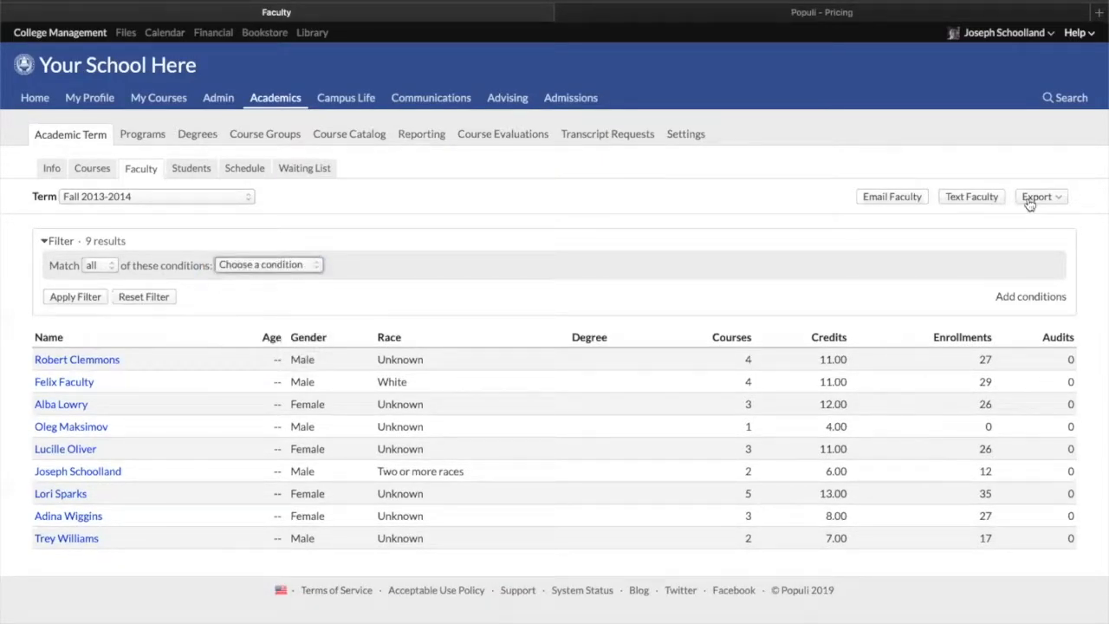
click(1031, 198)
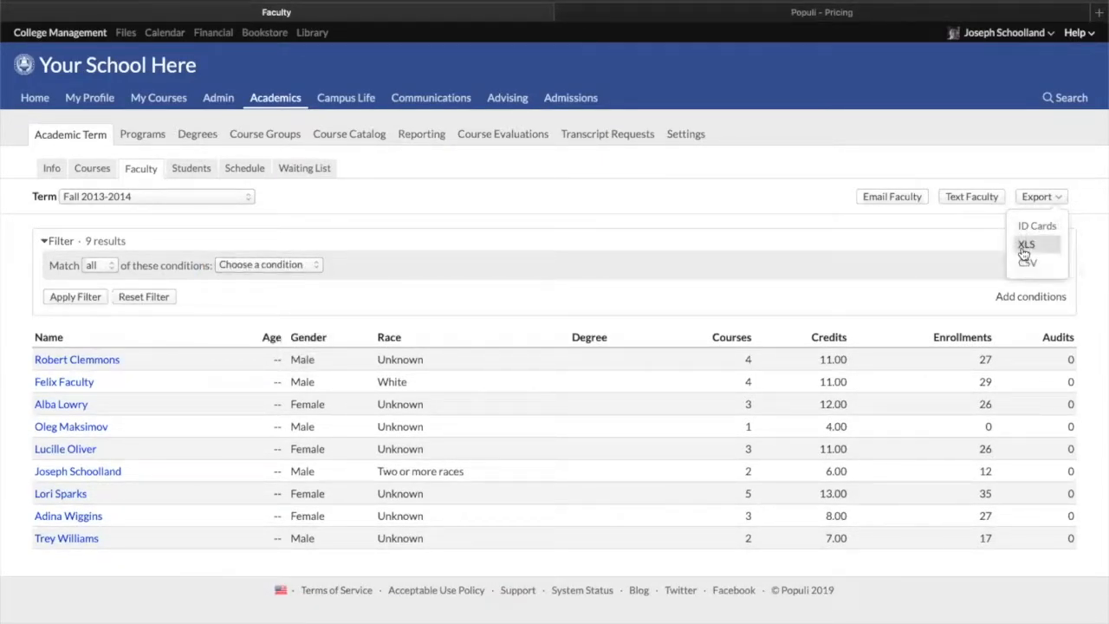
click(1026, 246)
text(rp)
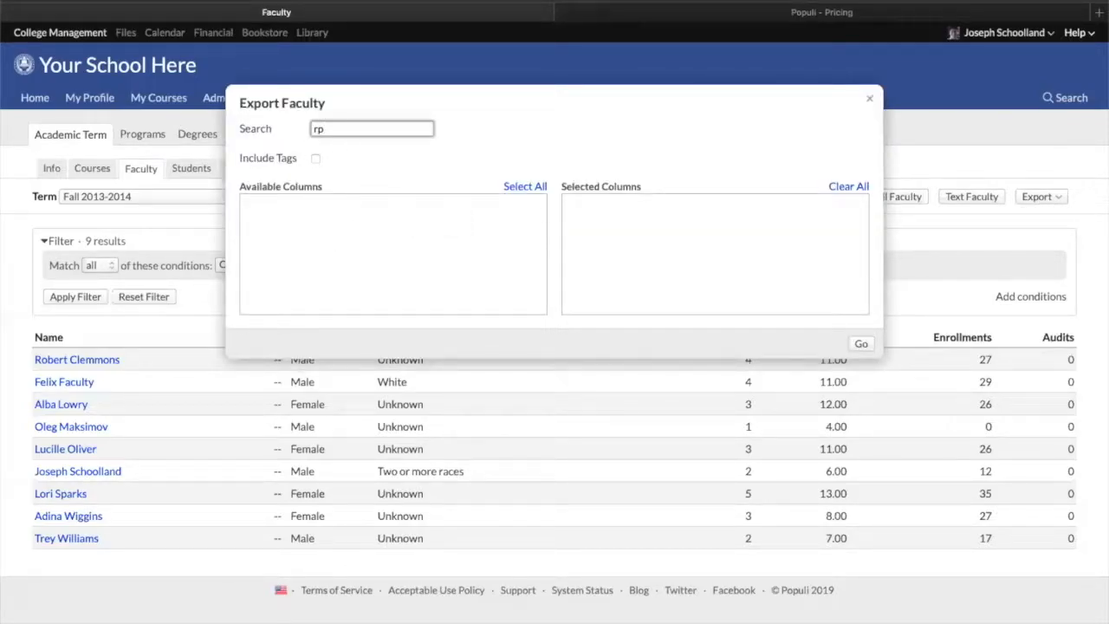
key(BackSpace)
key(BackSpace)
text(prim)
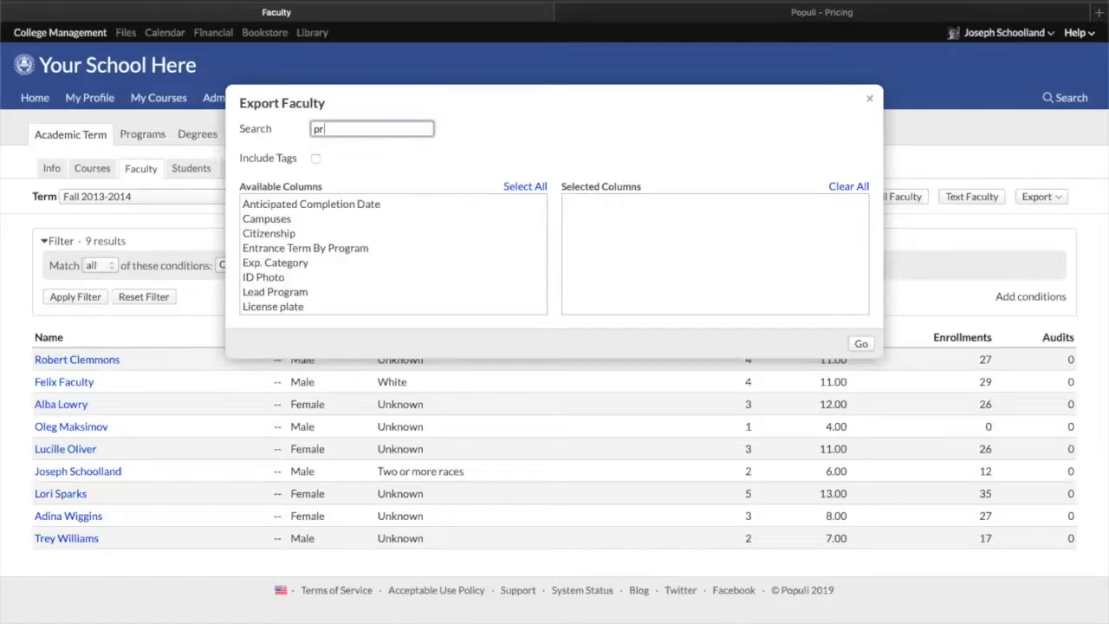
click(275, 208)
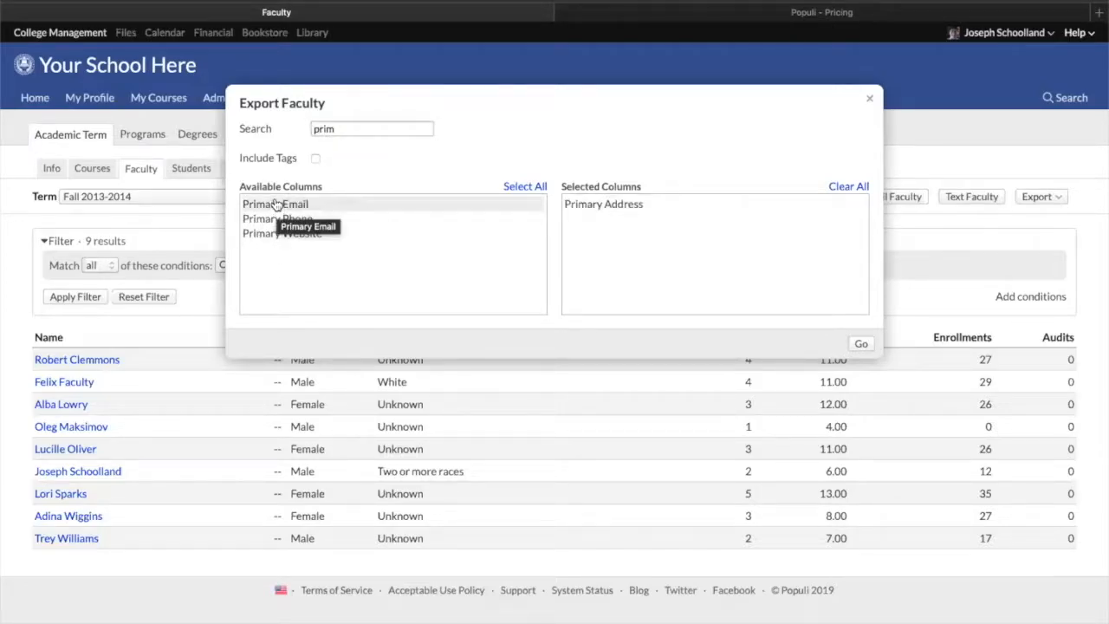
click(275, 208)
click(275, 208)
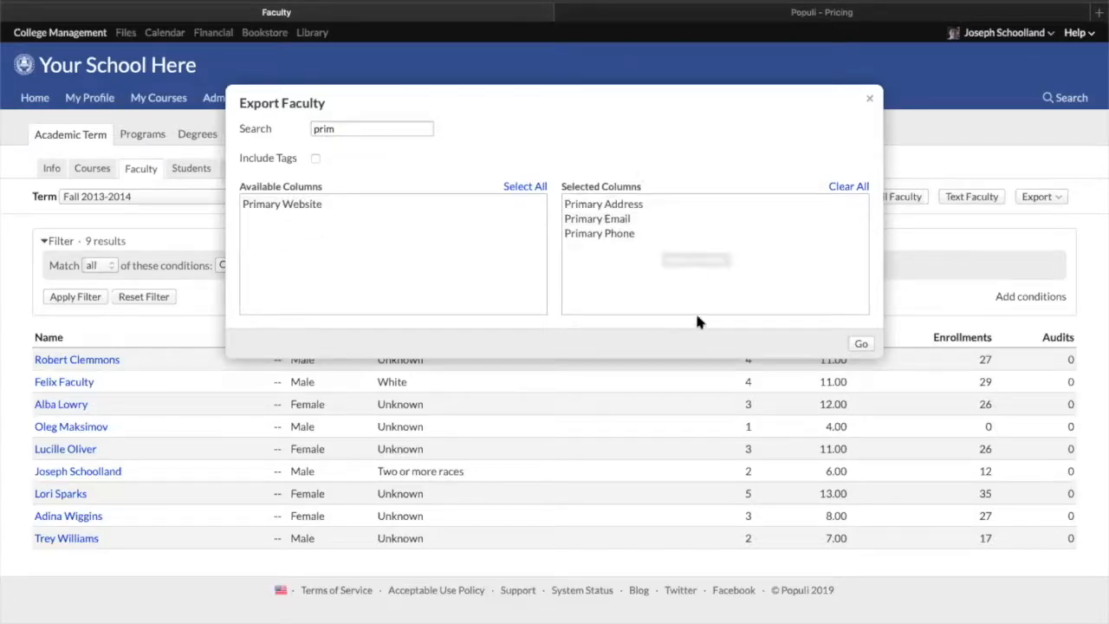
click(868, 103)
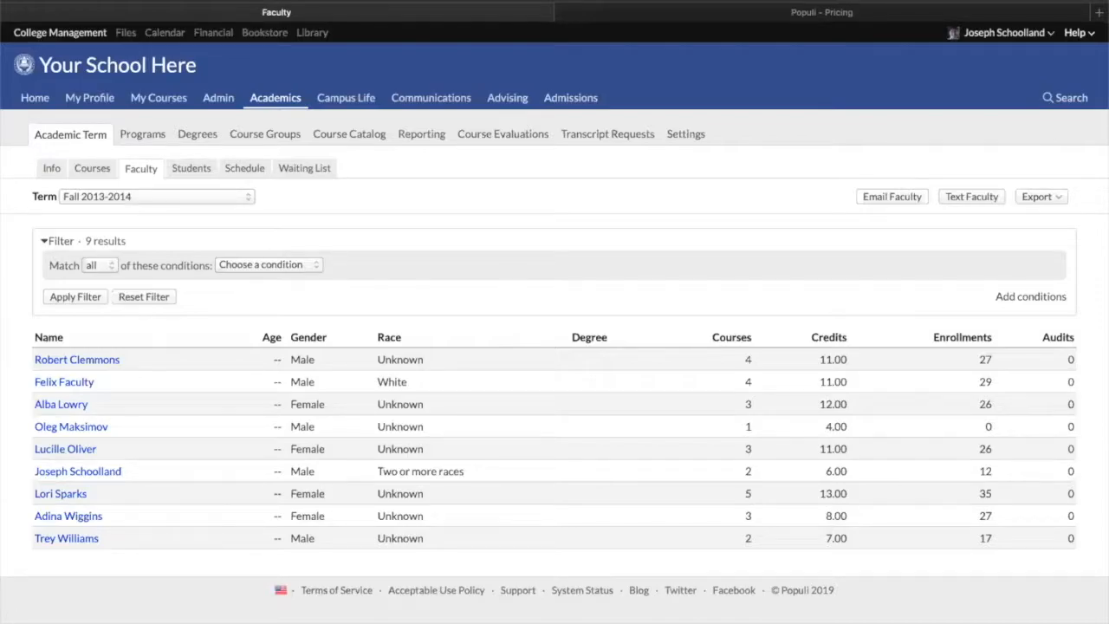
Search the site for "facu" and open the Faculty role from the results
click(1072, 99)
text(favu)
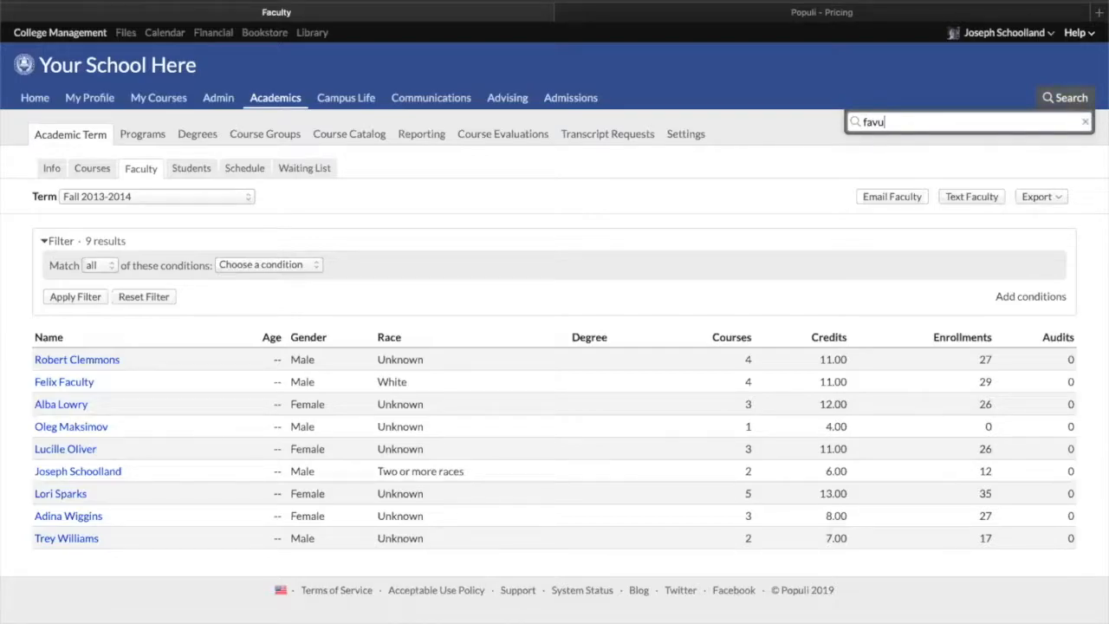
key(BackSpace)
key(BackSpace)
text(cu)
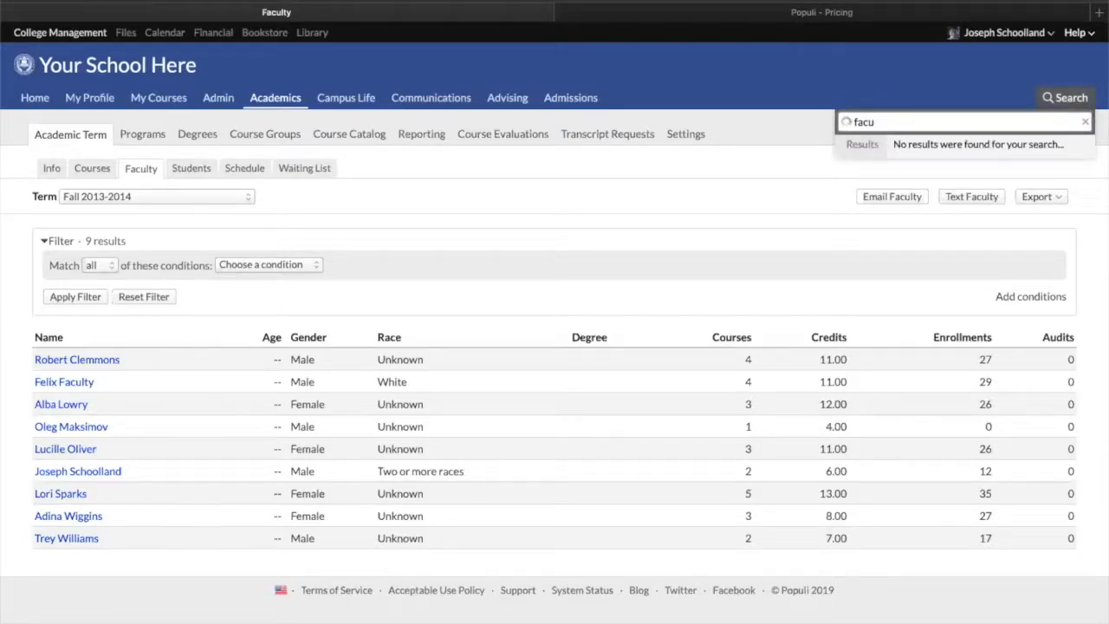
click(880, 296)
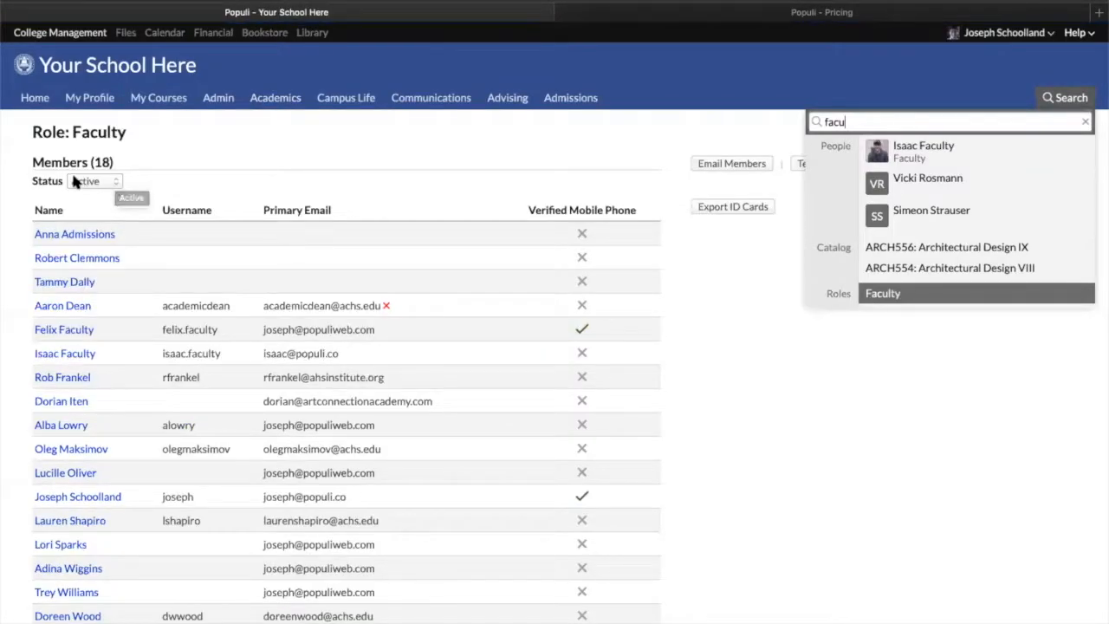
Review the Faculty role's member status options and open its XLS export dialog, closing it without exporting
click(75, 180)
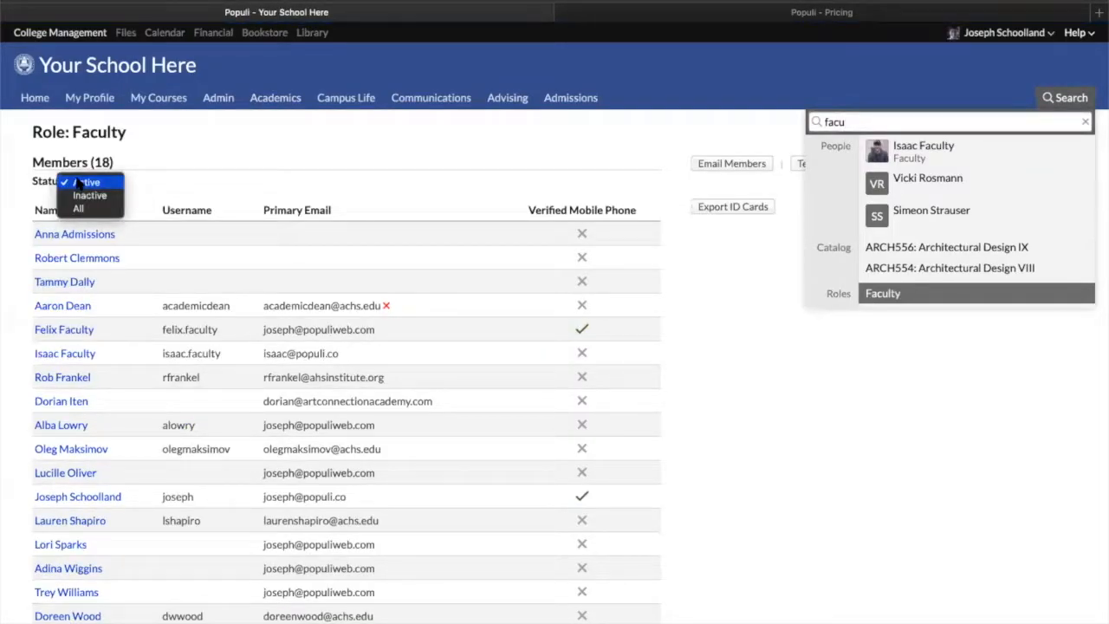
click(225, 139)
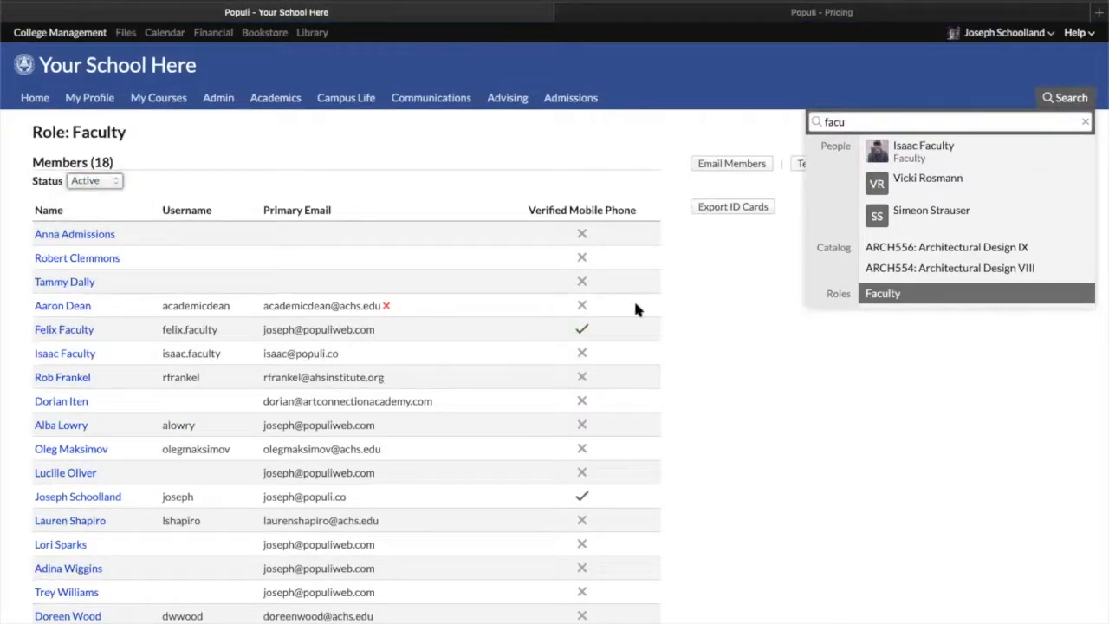
click(758, 332)
click(916, 165)
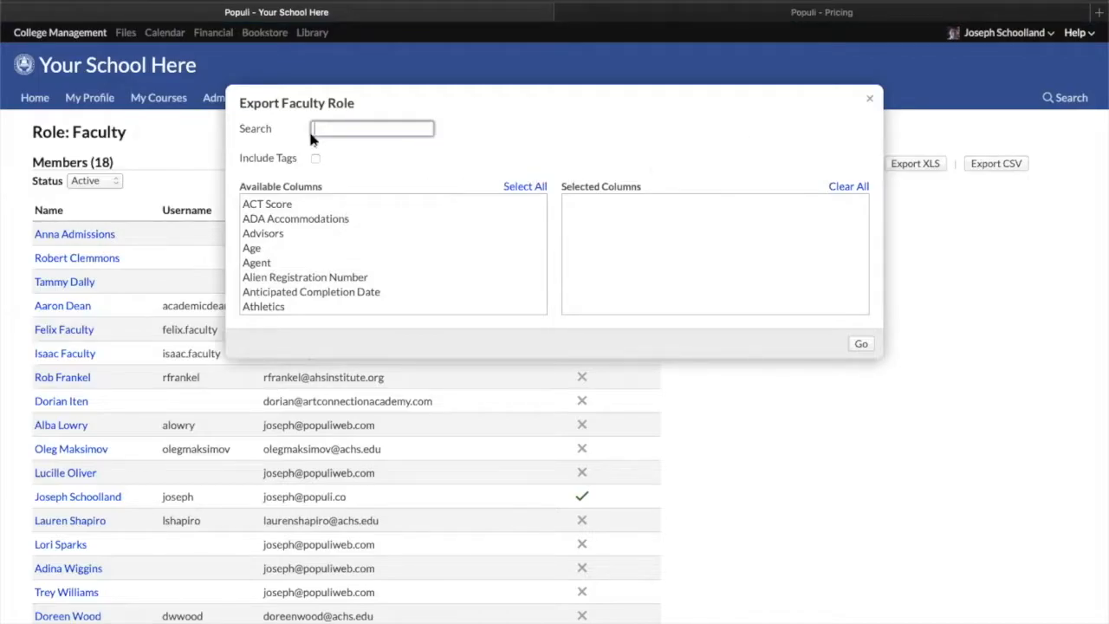
click(869, 99)
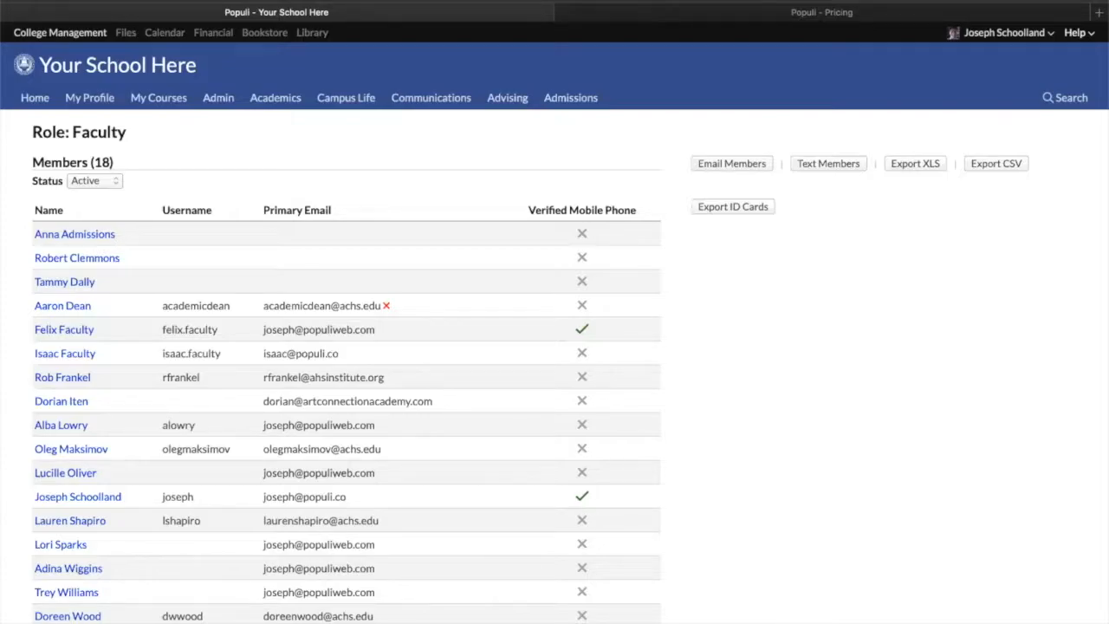
Go to the Academics Reporting Data Slicer and view its list of saved reports
click(268, 102)
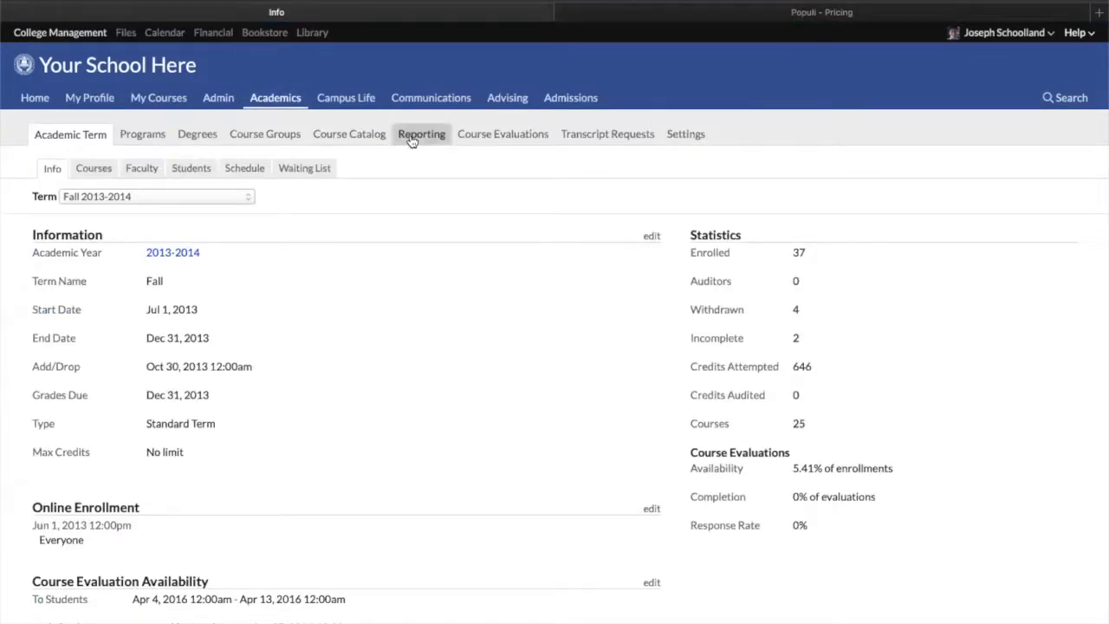
click(409, 140)
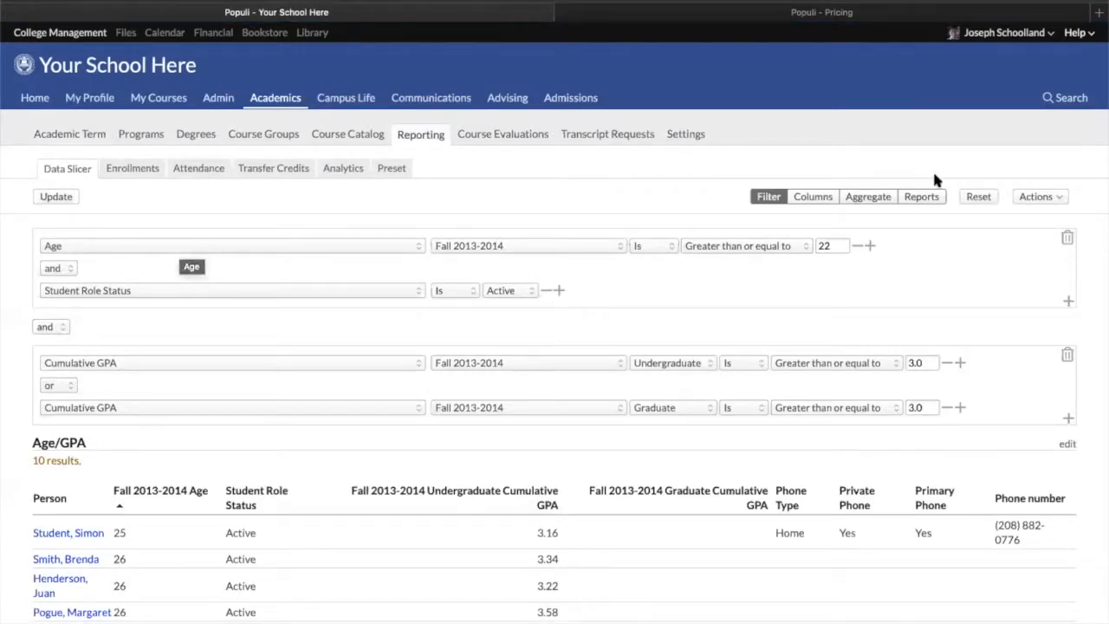
click(925, 197)
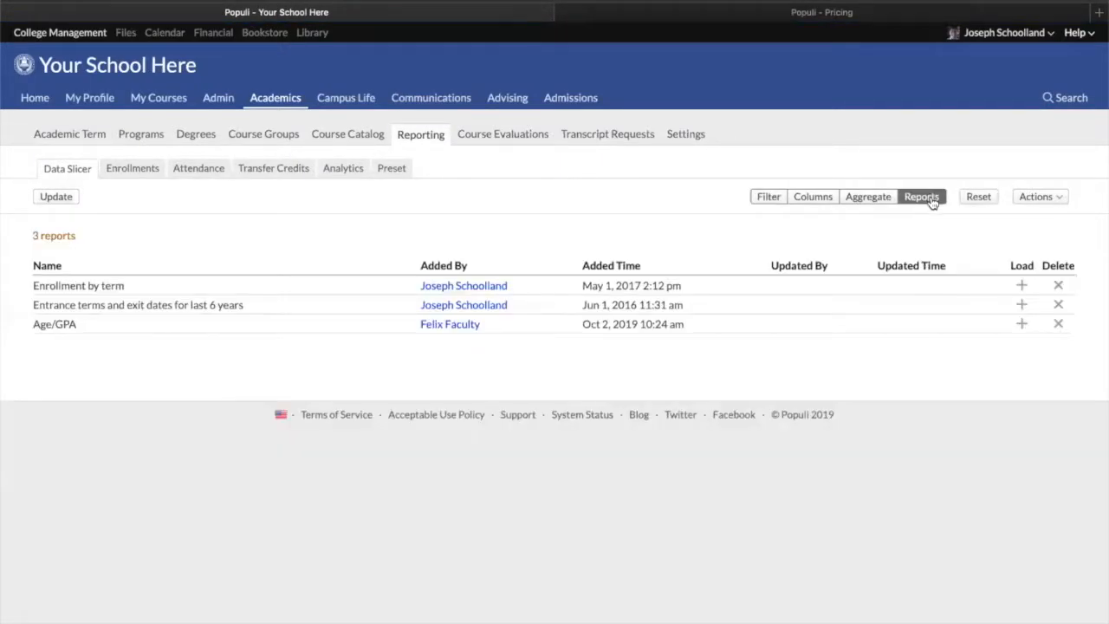
Reset the Data Slicer report, confirming the clear, and check the empty filter and columns before returning to saved reports
click(979, 197)
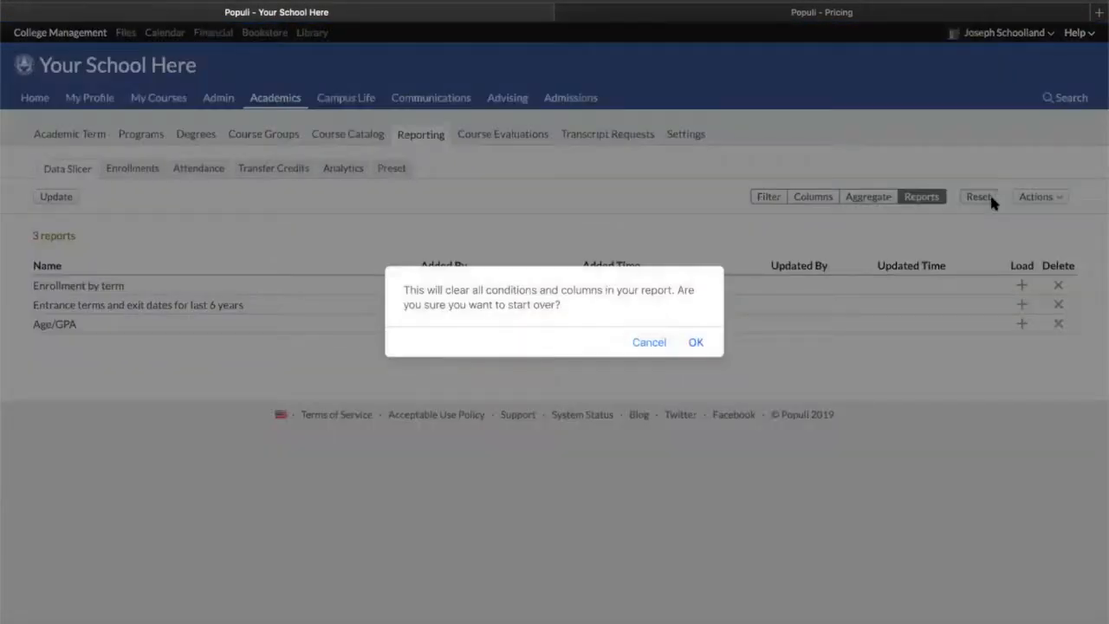
click(693, 343)
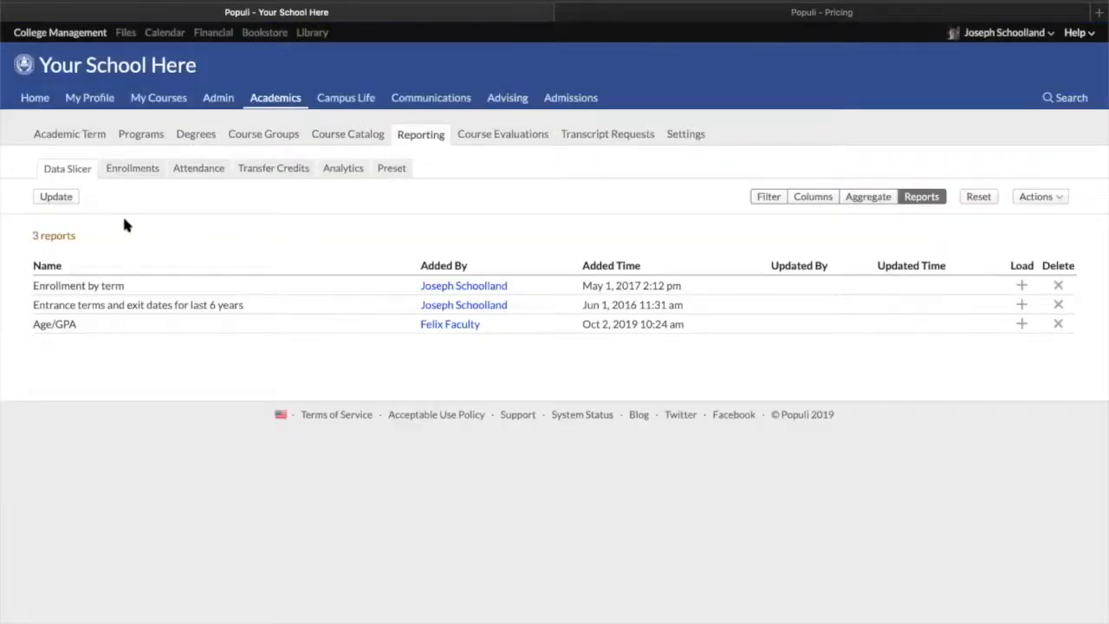
click(768, 197)
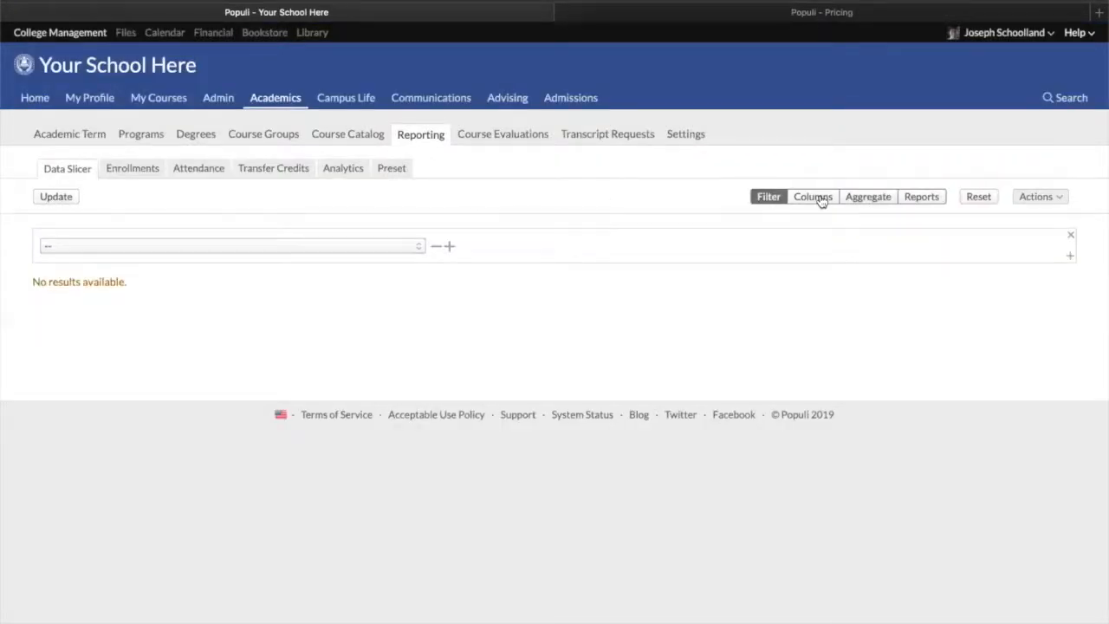
click(921, 197)
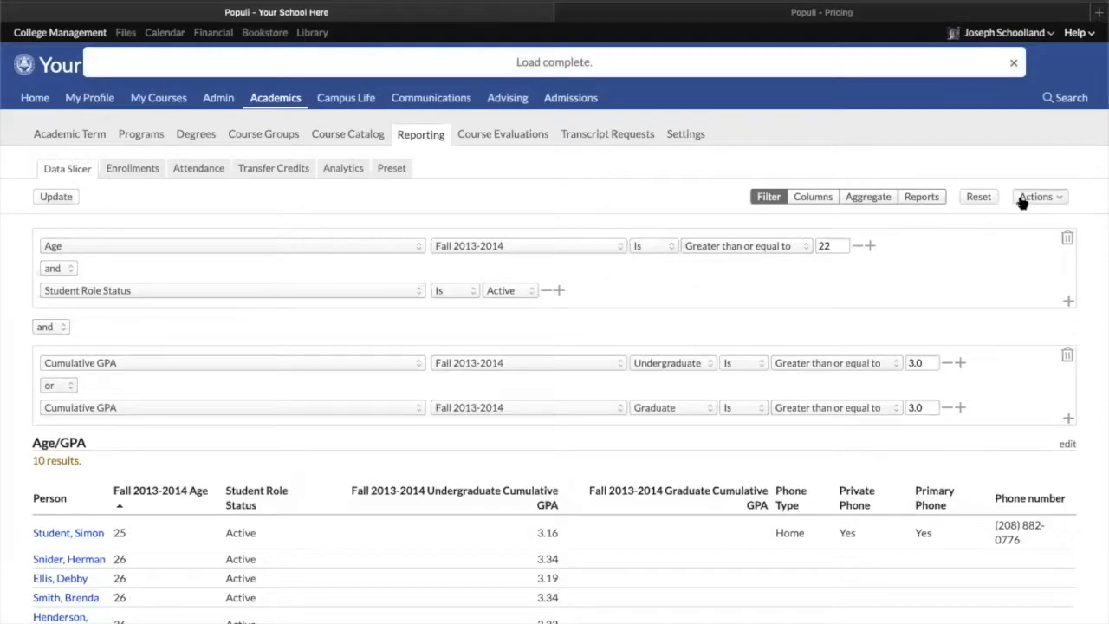
Open Manage Tuition Schedules for the Age/GPA report results and switch the type to Default Tuition Schedule
click(1022, 199)
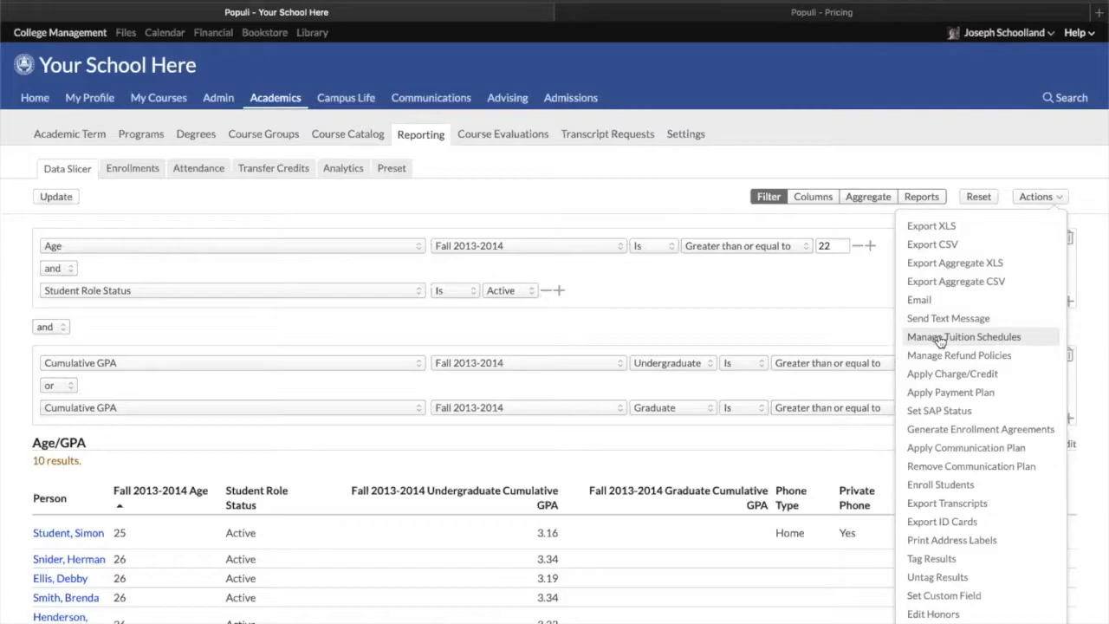
click(938, 338)
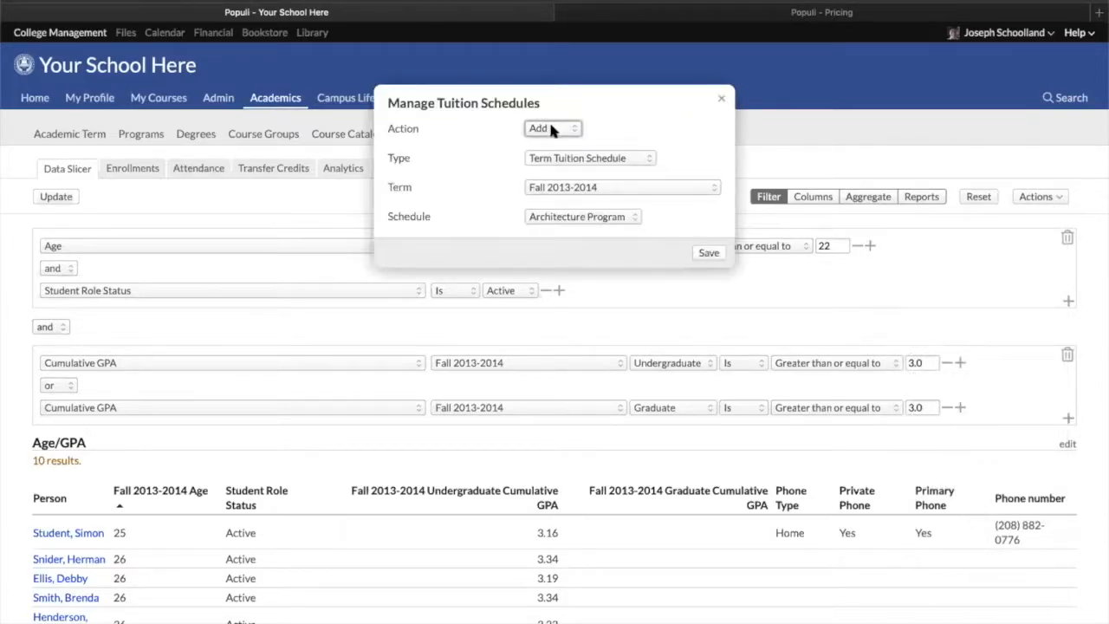
click(557, 156)
click(562, 168)
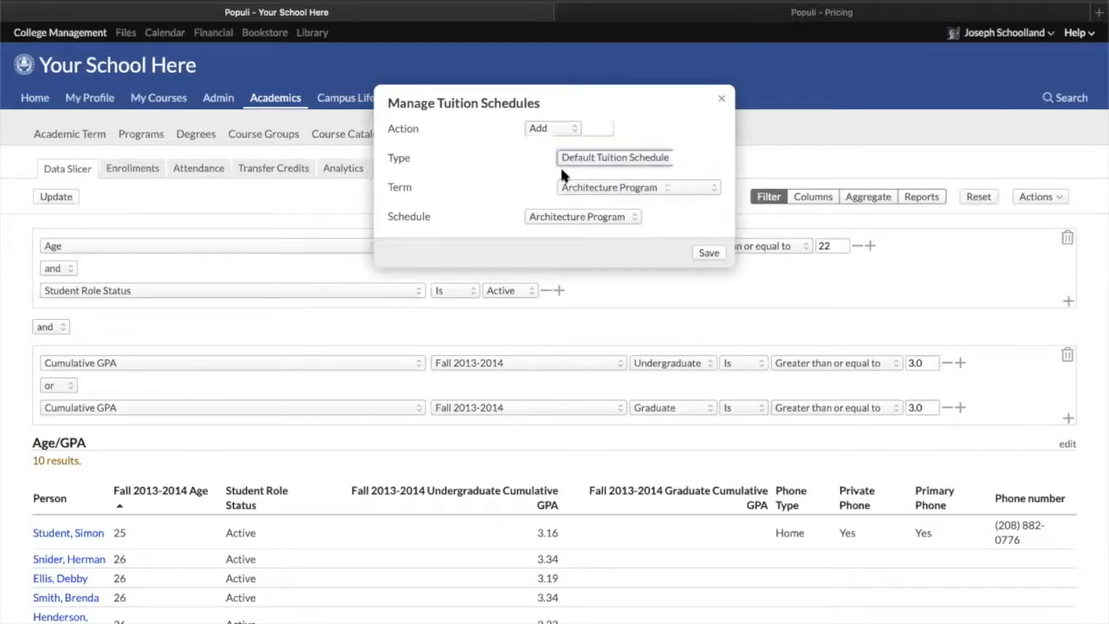
click(604, 188)
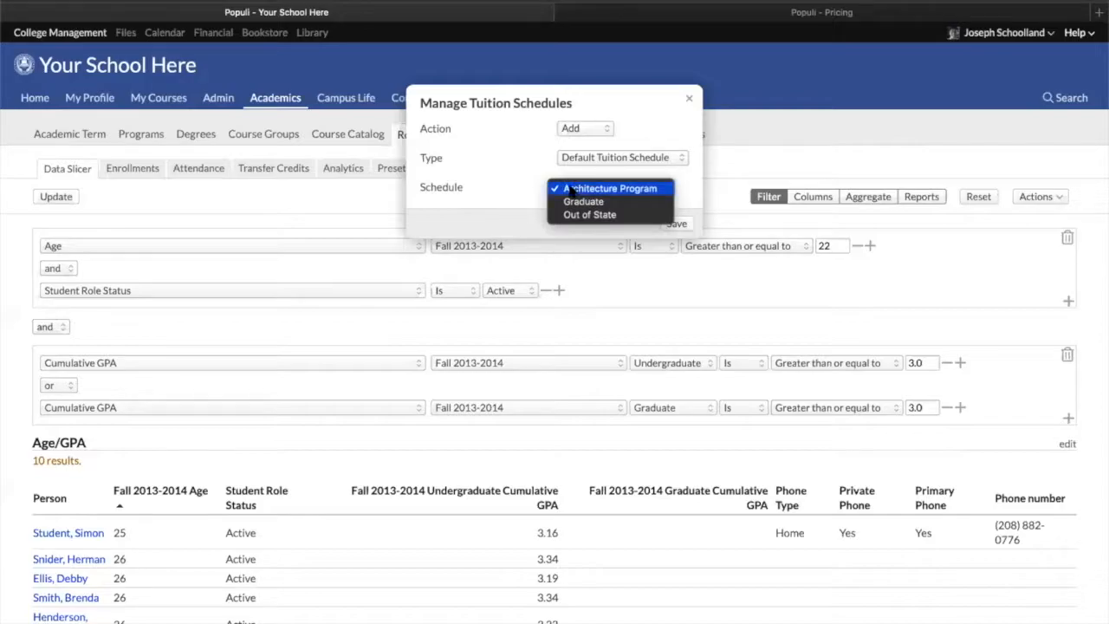
click(547, 188)
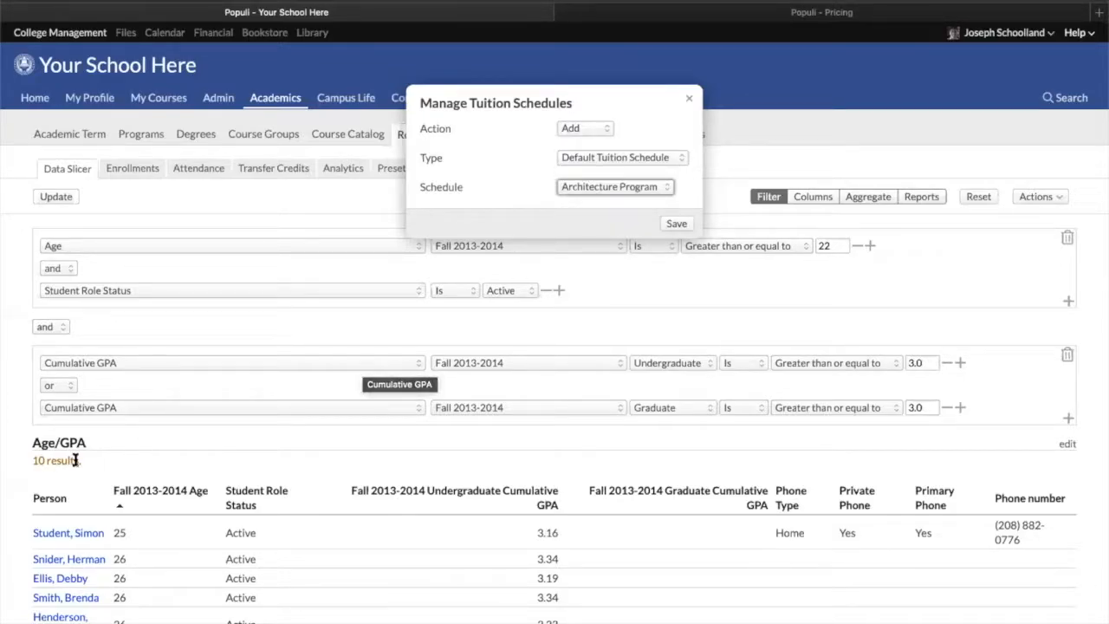
Switch the tuition schedule type back to Term Tuition Schedule and review the term and schedule choices
click(616, 158)
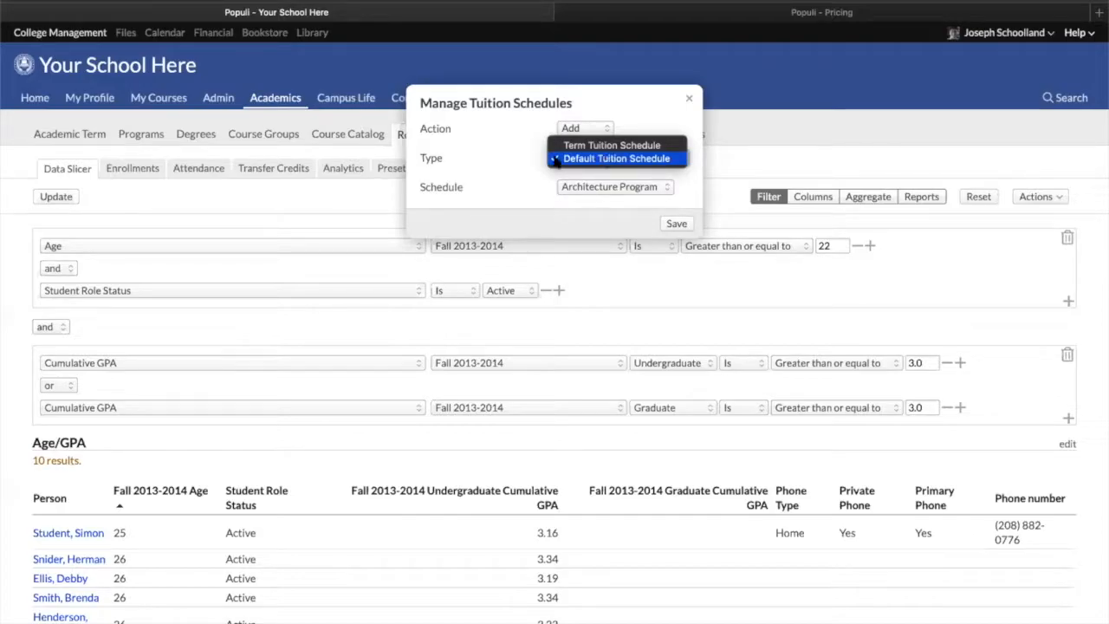
click(510, 159)
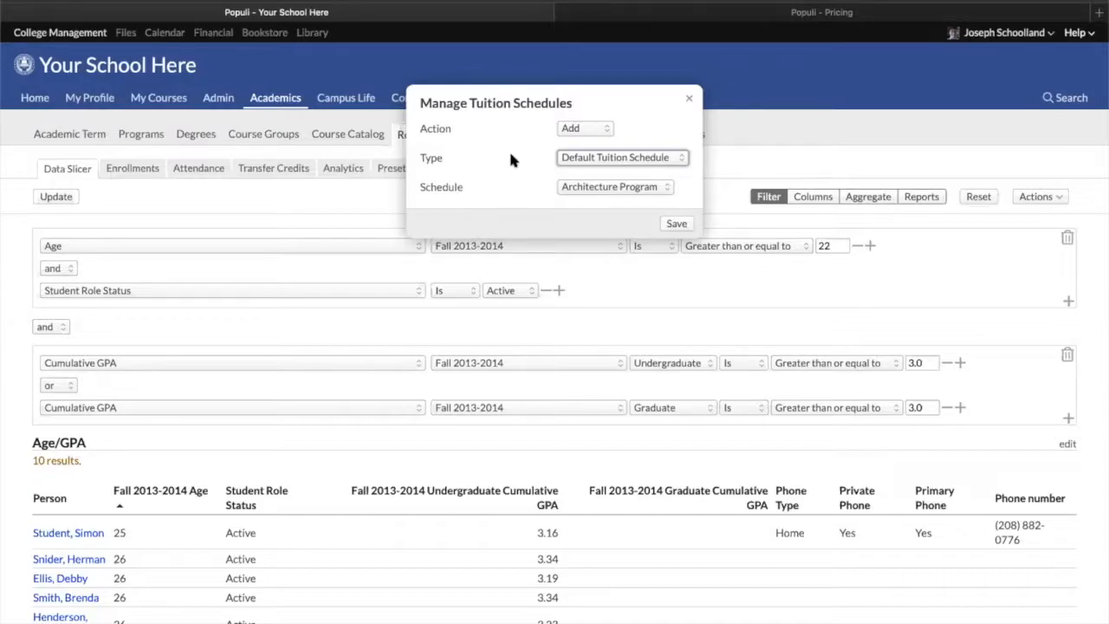
click(564, 157)
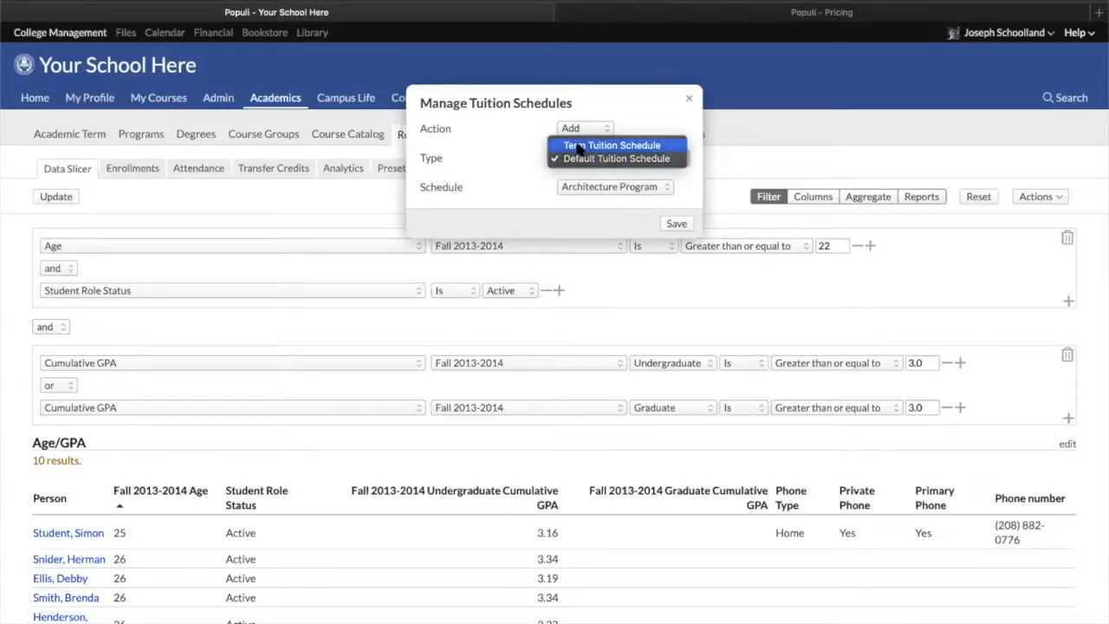
click(579, 147)
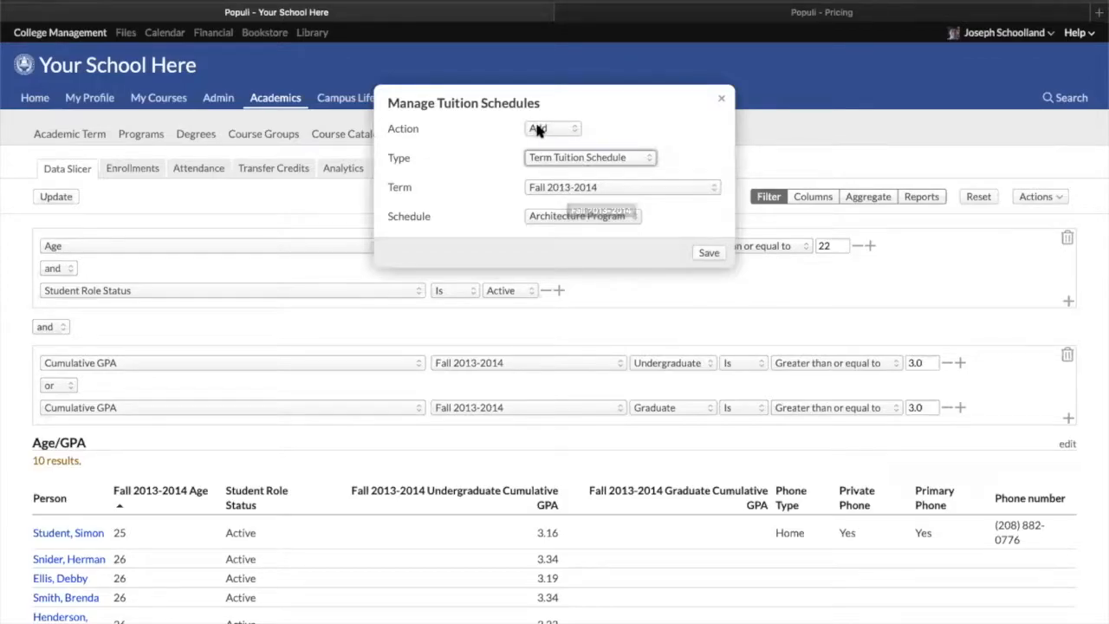
click(532, 217)
click(441, 180)
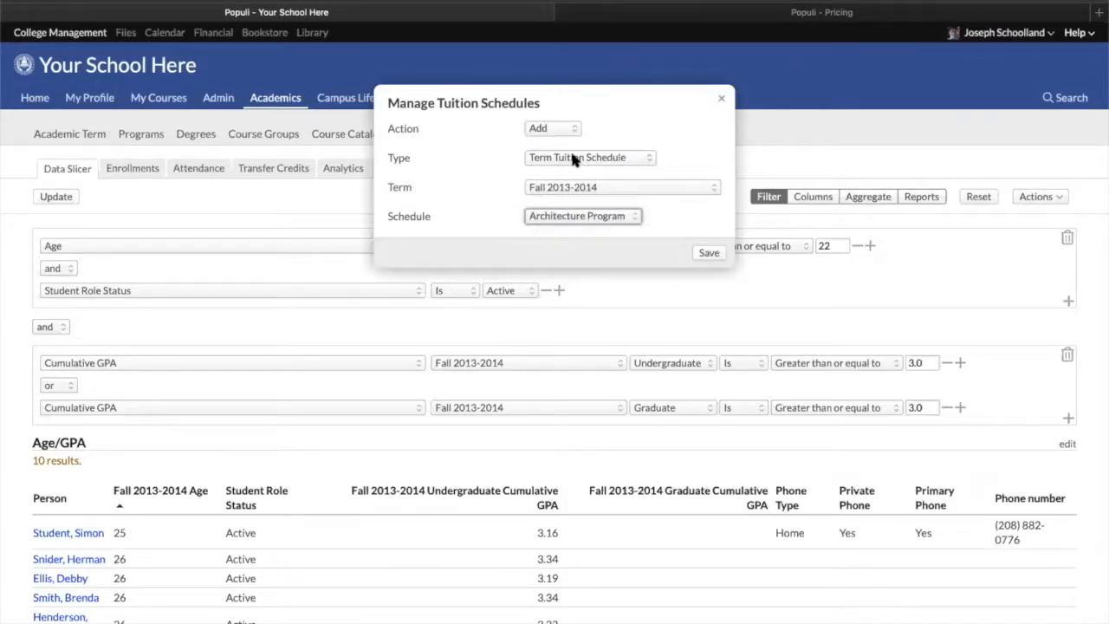
Set the tuition schedule action to Replace with type Default Tuition Schedule and review the From schedule
click(554, 129)
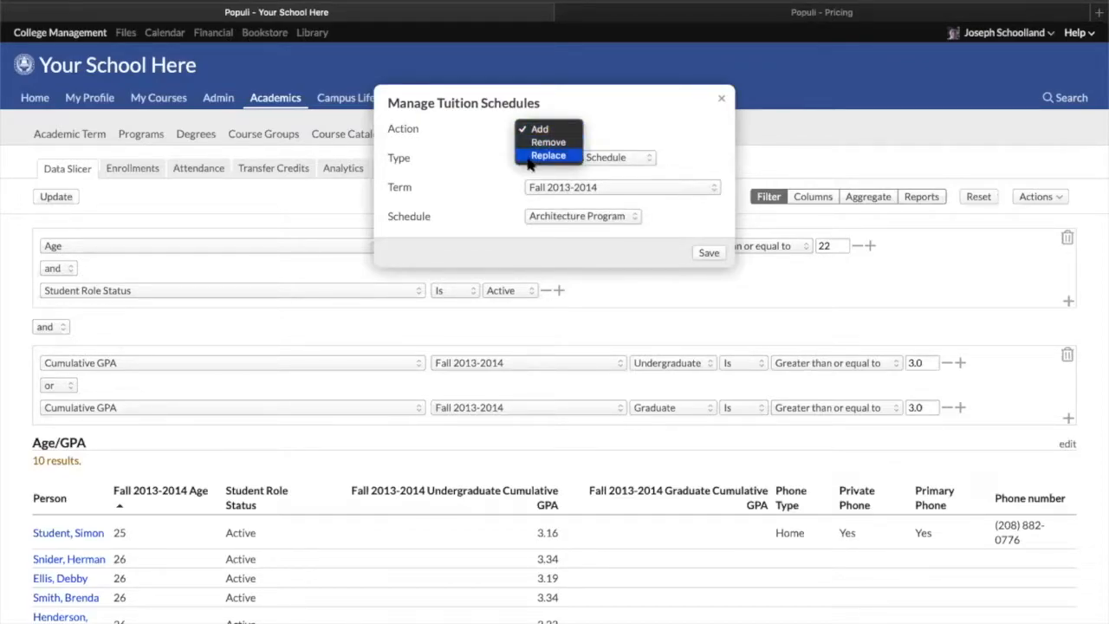
click(546, 156)
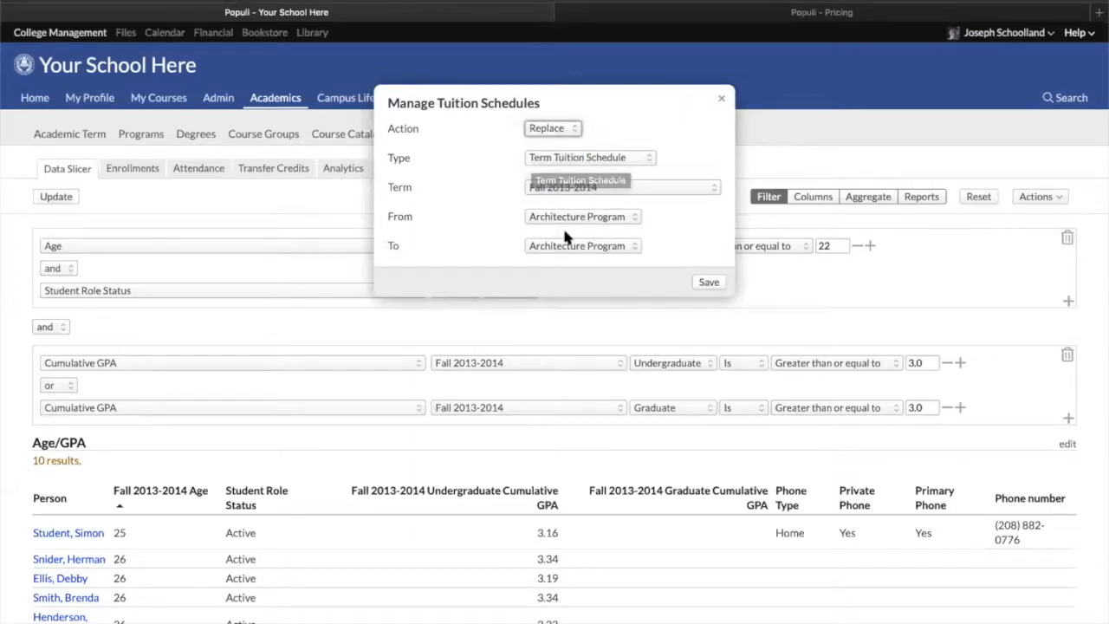
click(558, 157)
click(554, 172)
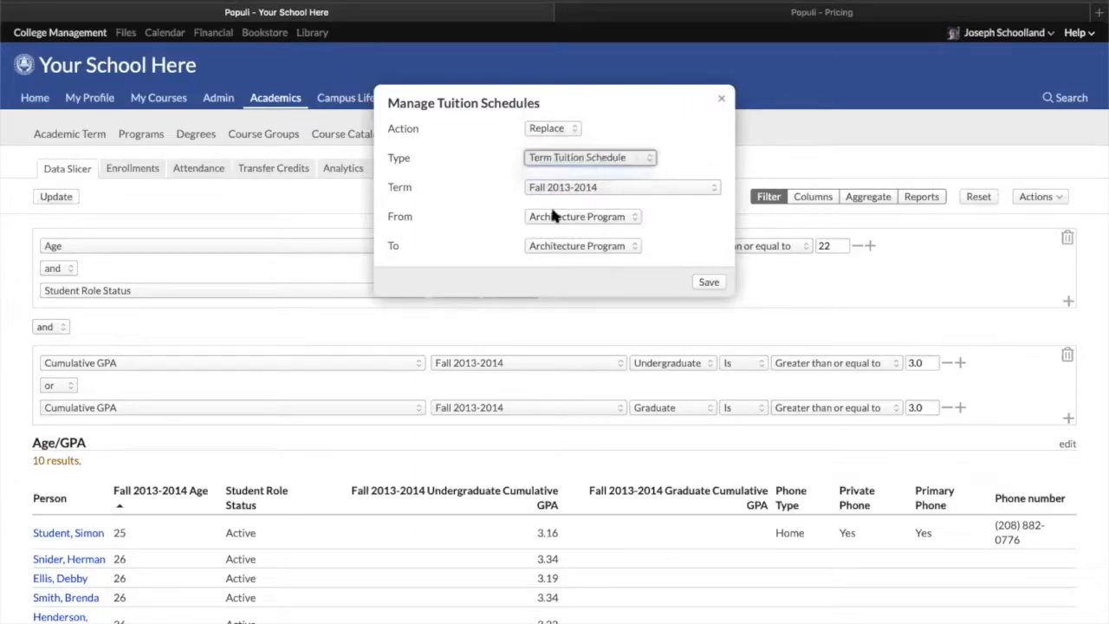
click(584, 189)
click(584, 189)
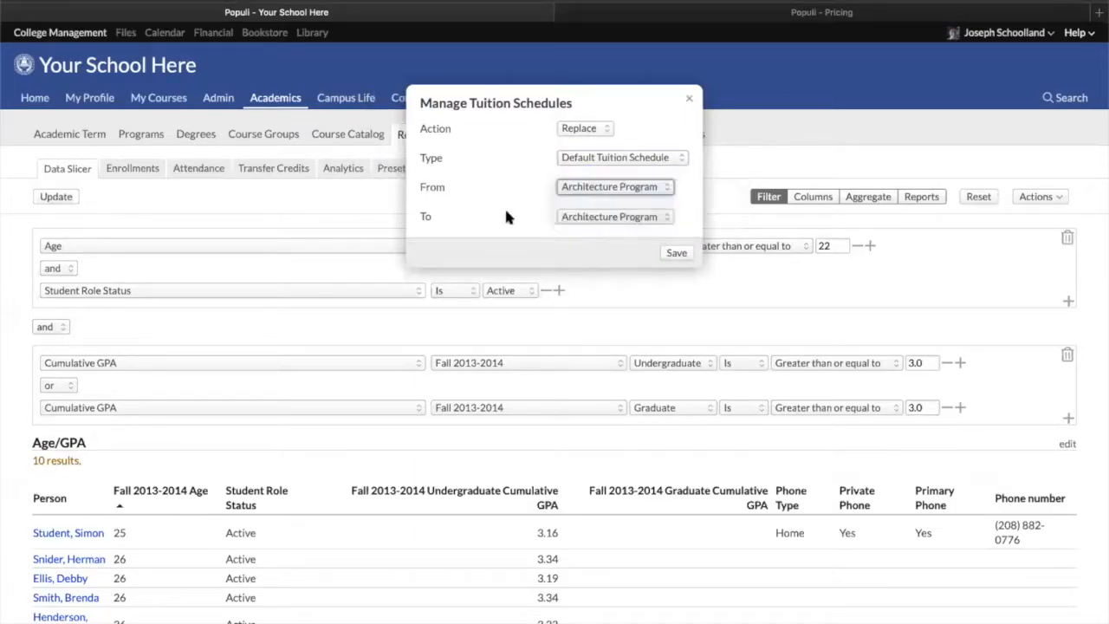
Choose Out of State as the replacement schedule, then close the dialog without saving
click(564, 217)
click(589, 244)
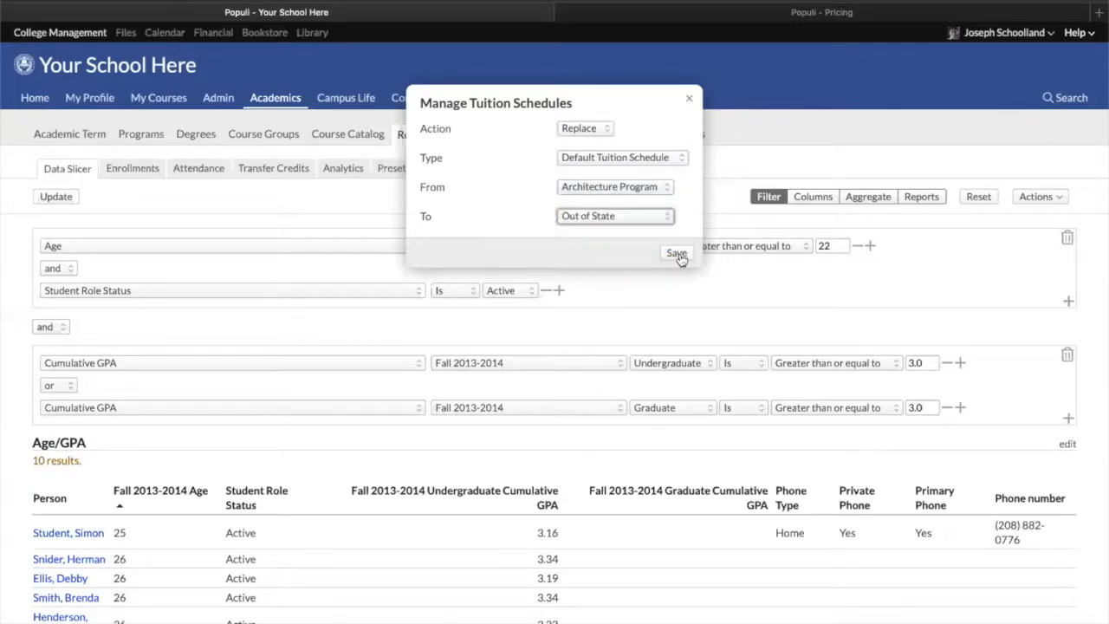
click(689, 99)
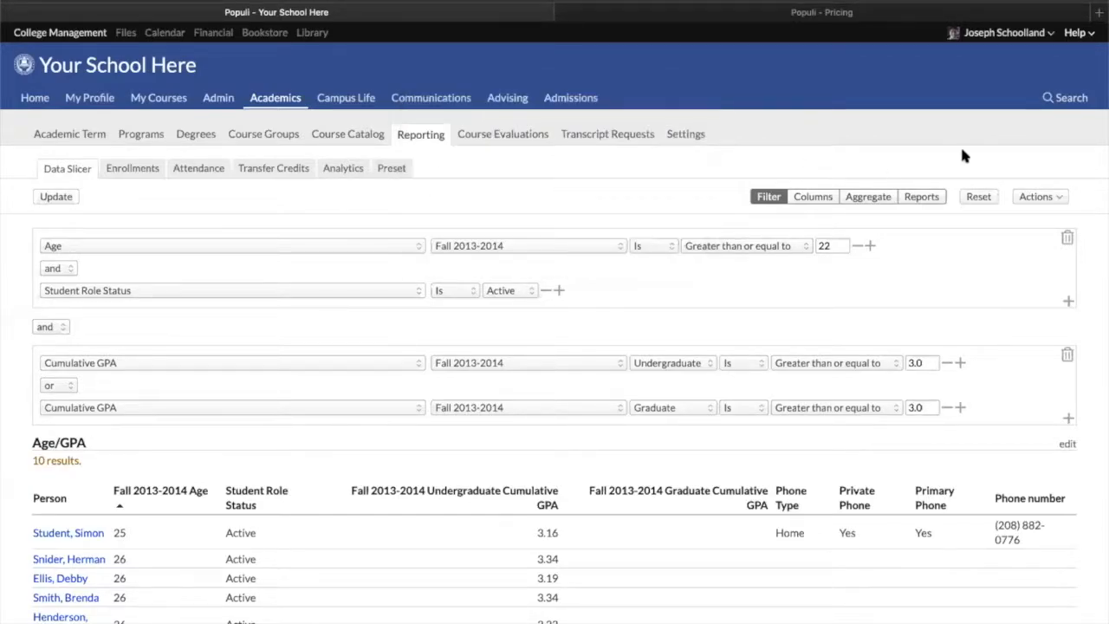
Open the Create Users action for the report results and close it without creating users
click(1037, 196)
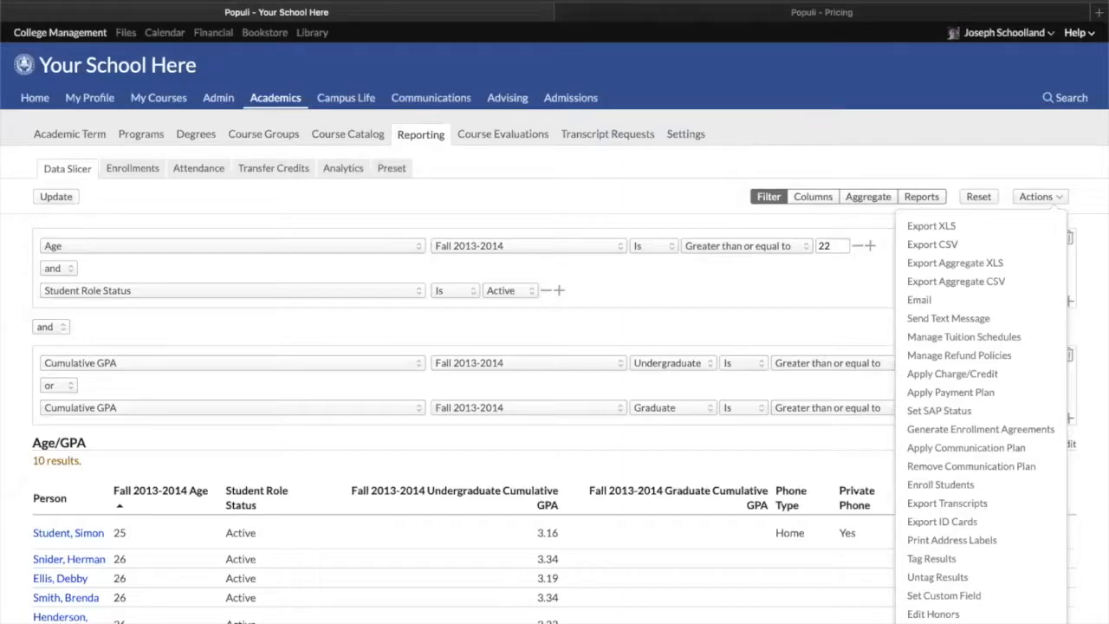
scroll(945, 563, down, 3)
click(948, 558)
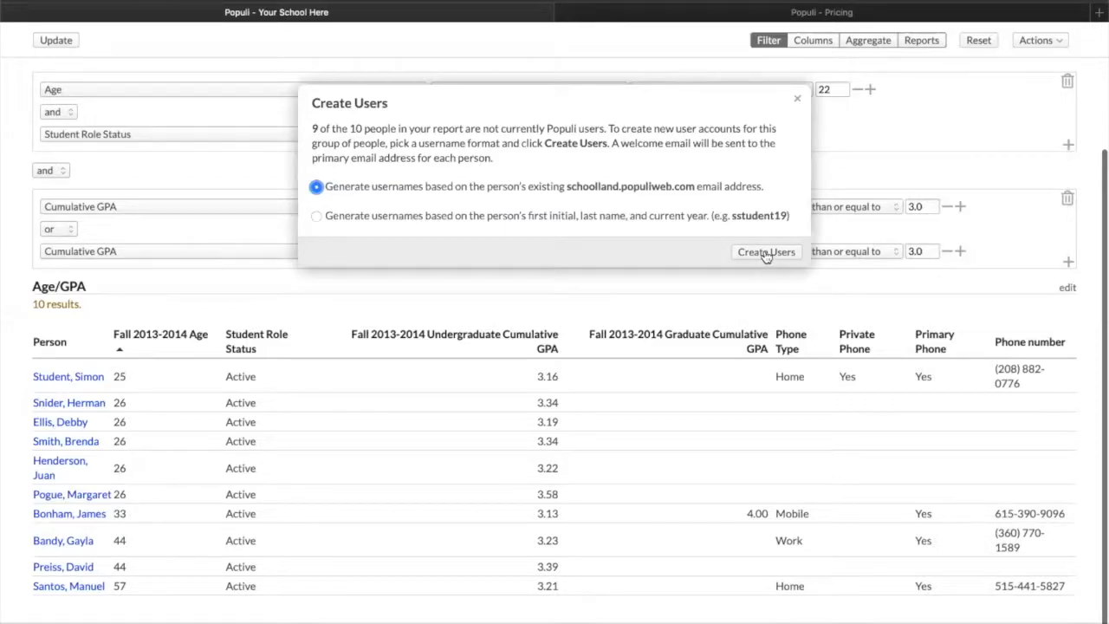
click(798, 100)
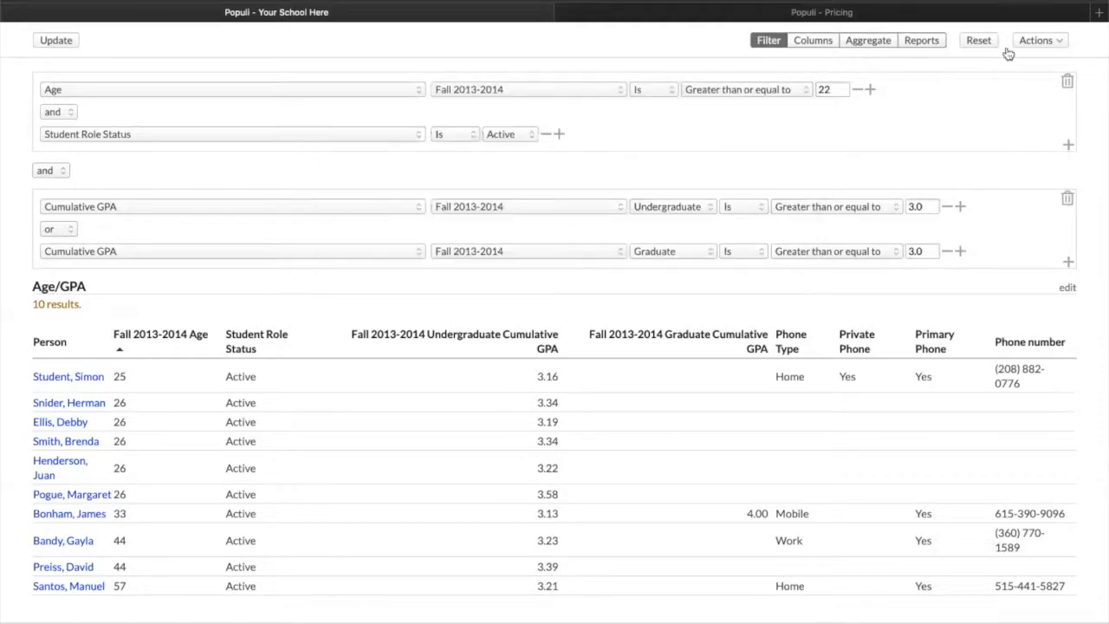
Go to the Academics Settings page
click(1031, 41)
scroll(307, 299, up, 4)
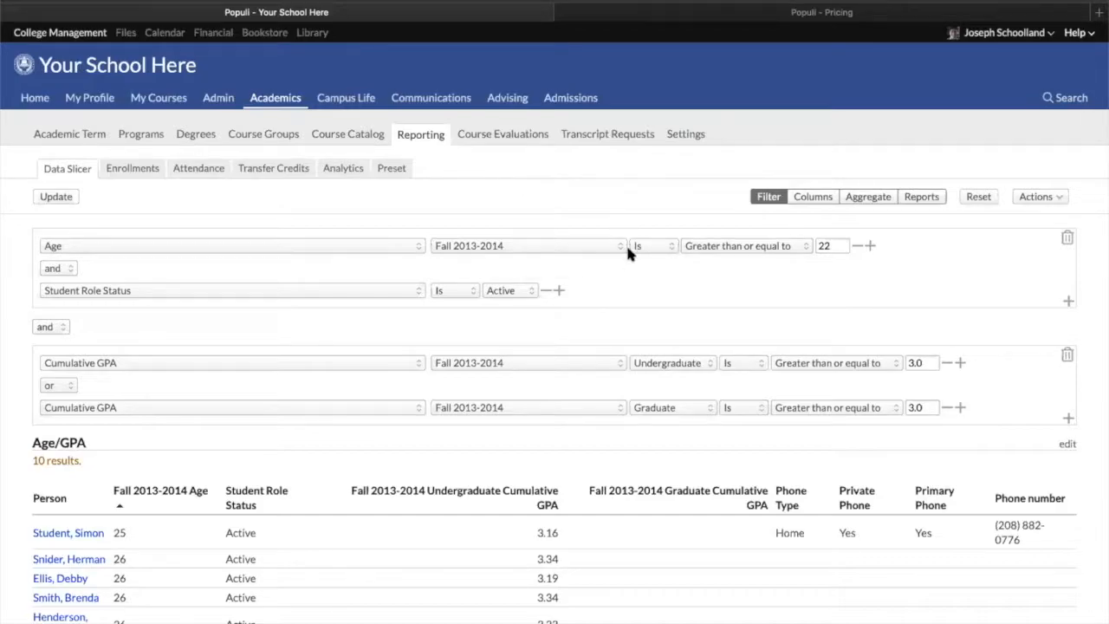
click(686, 139)
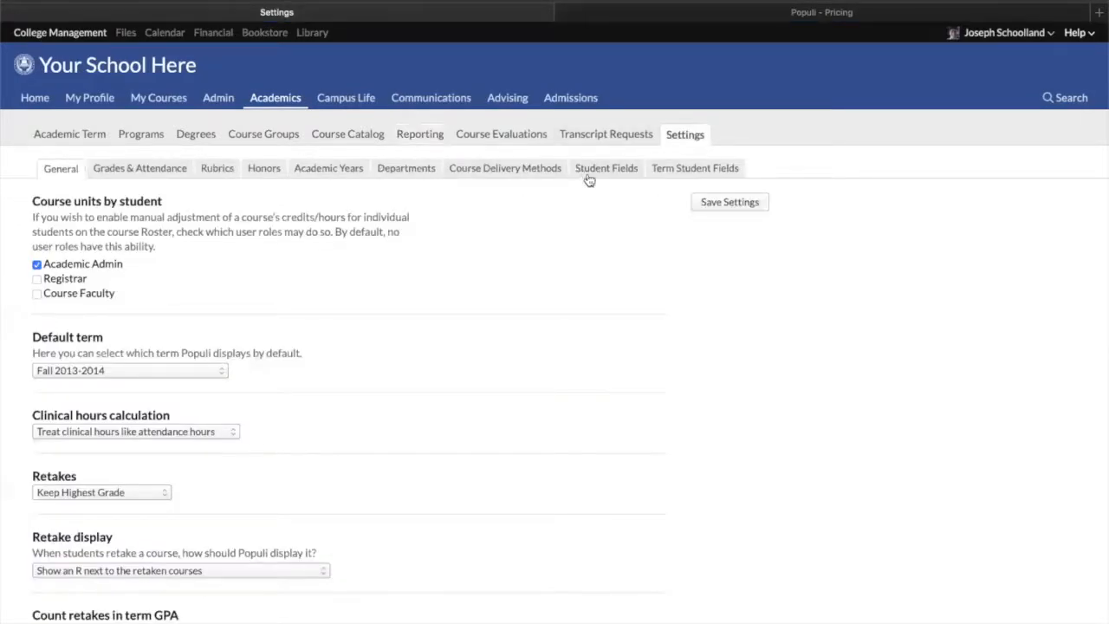
Open the Student Fields settings and inspect the Waiver and Visa type fields, closing each without saving
click(607, 171)
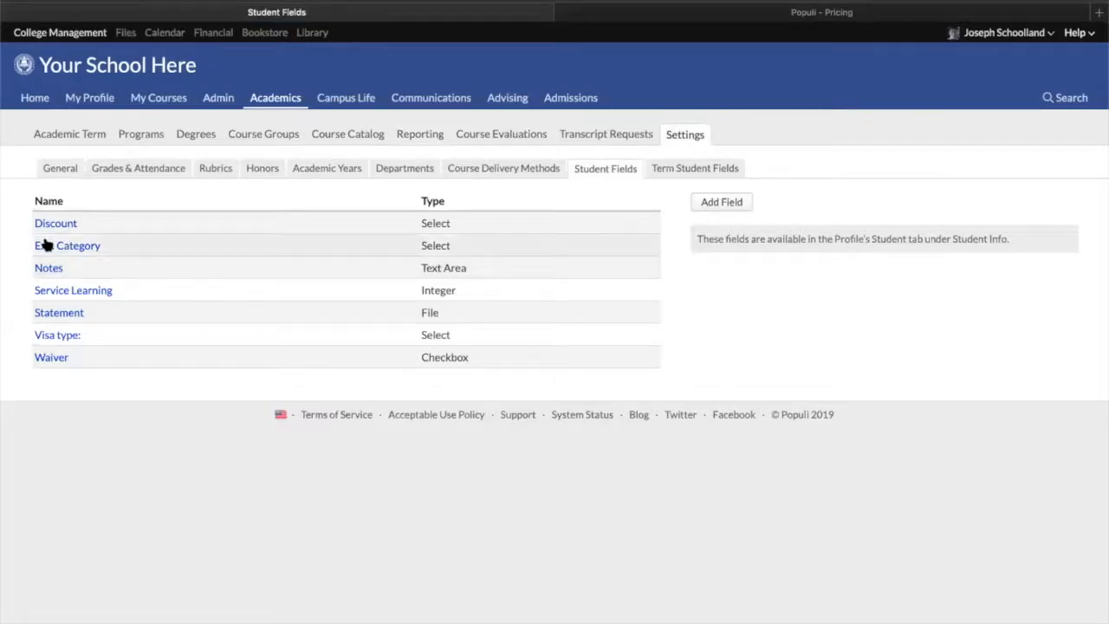
click(51, 358)
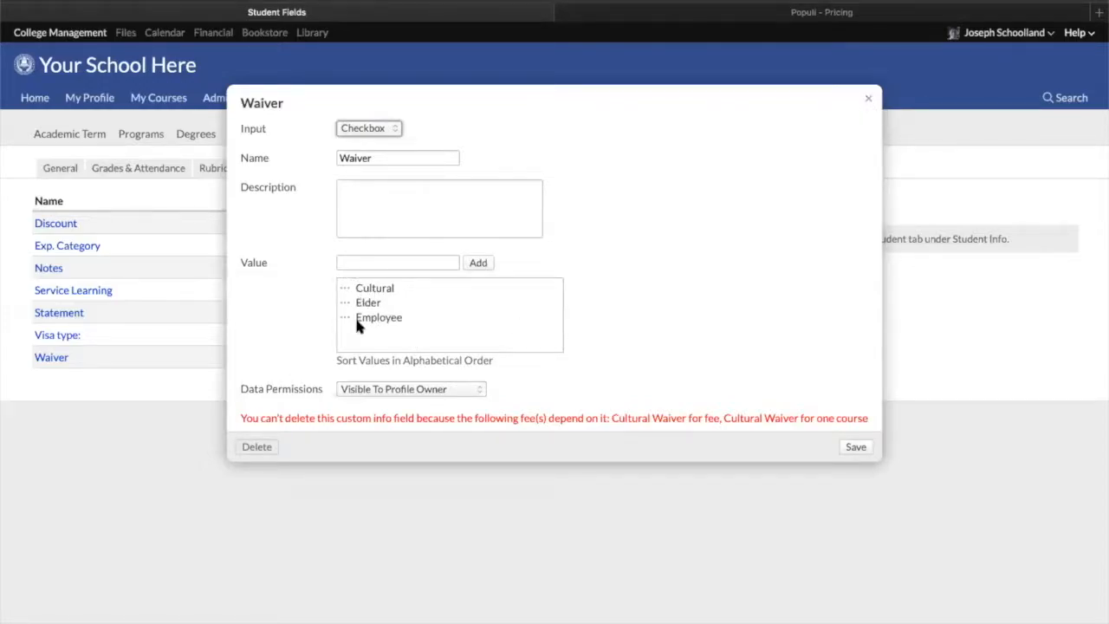
click(867, 103)
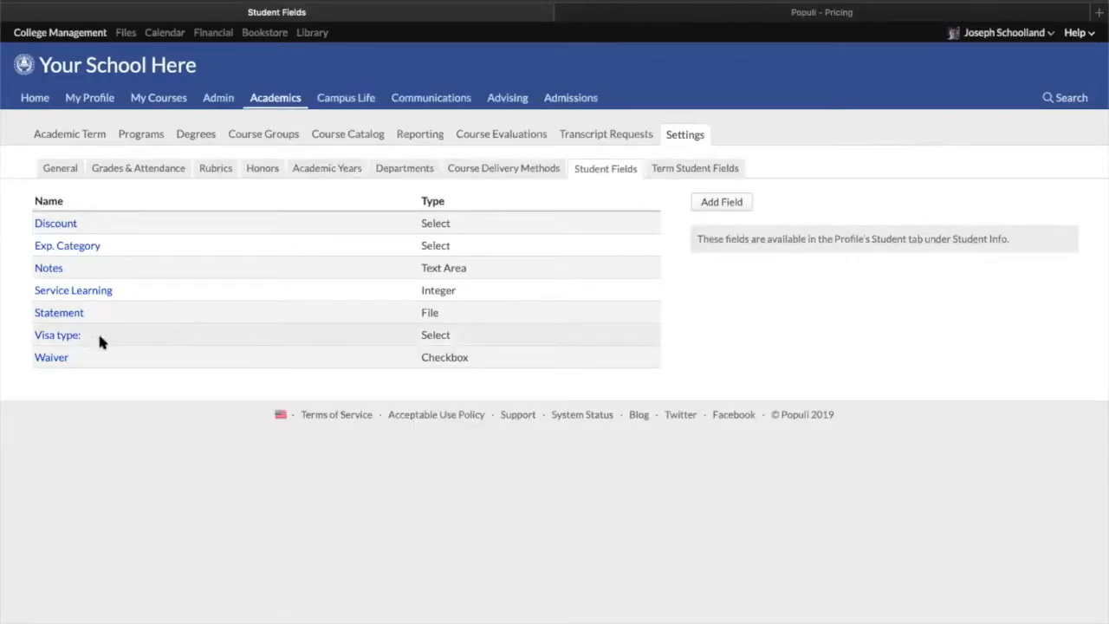
click(67, 338)
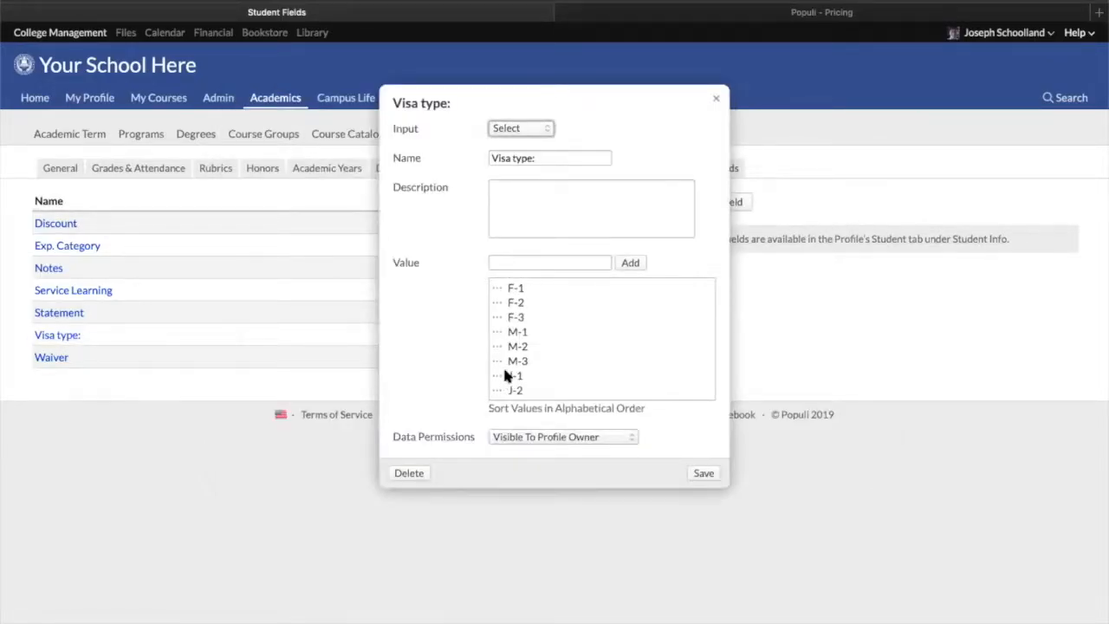
click(718, 100)
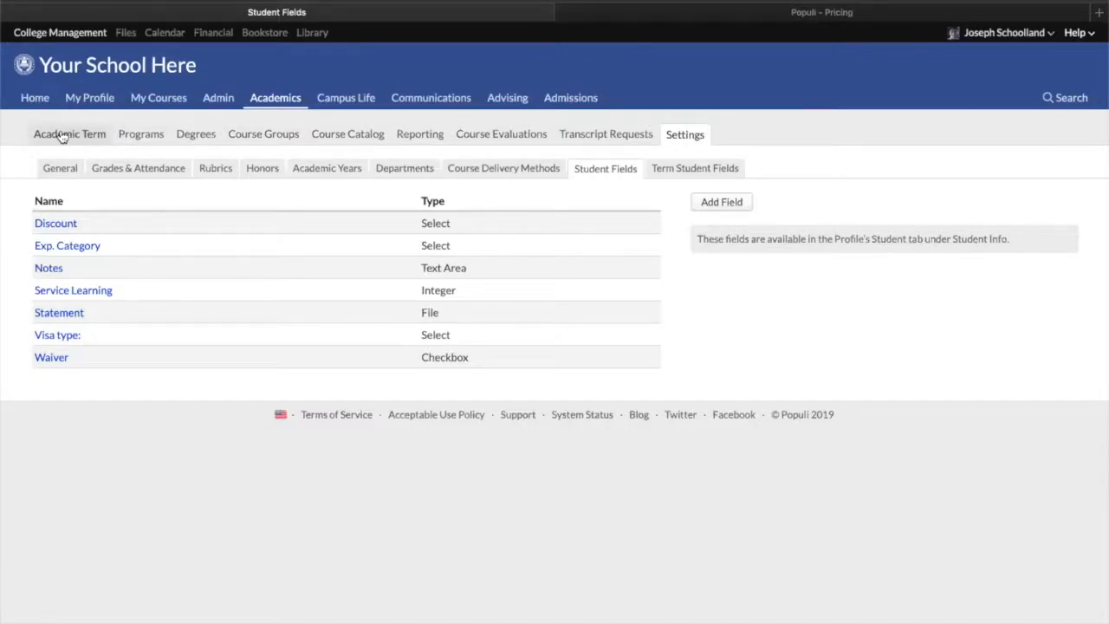
Open the Attendance report under Reporting and set it to show All Data
click(404, 139)
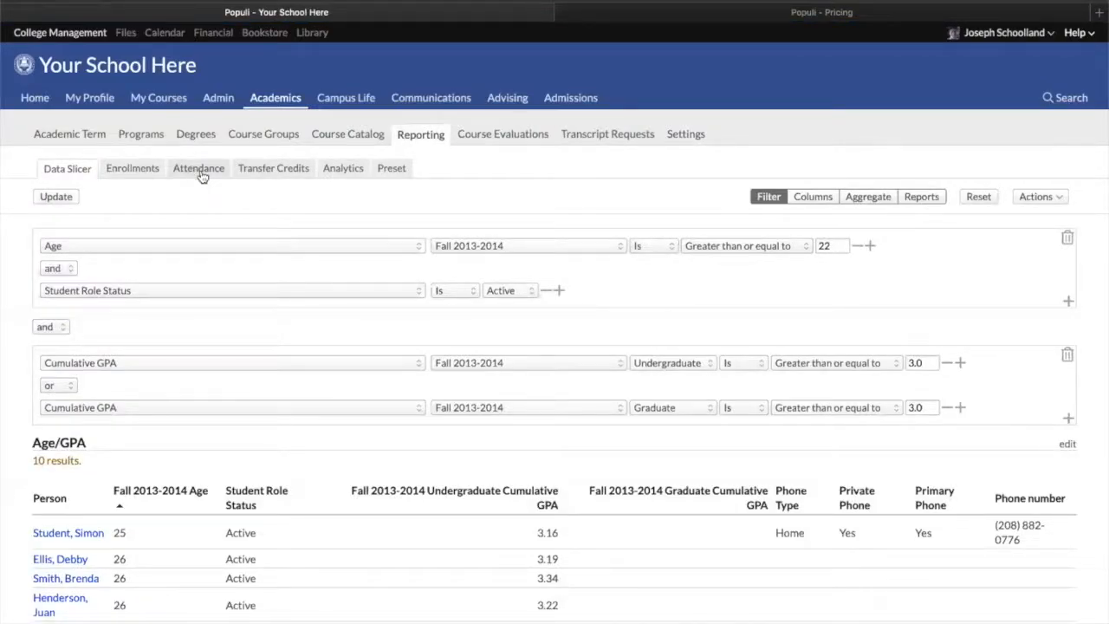
click(135, 168)
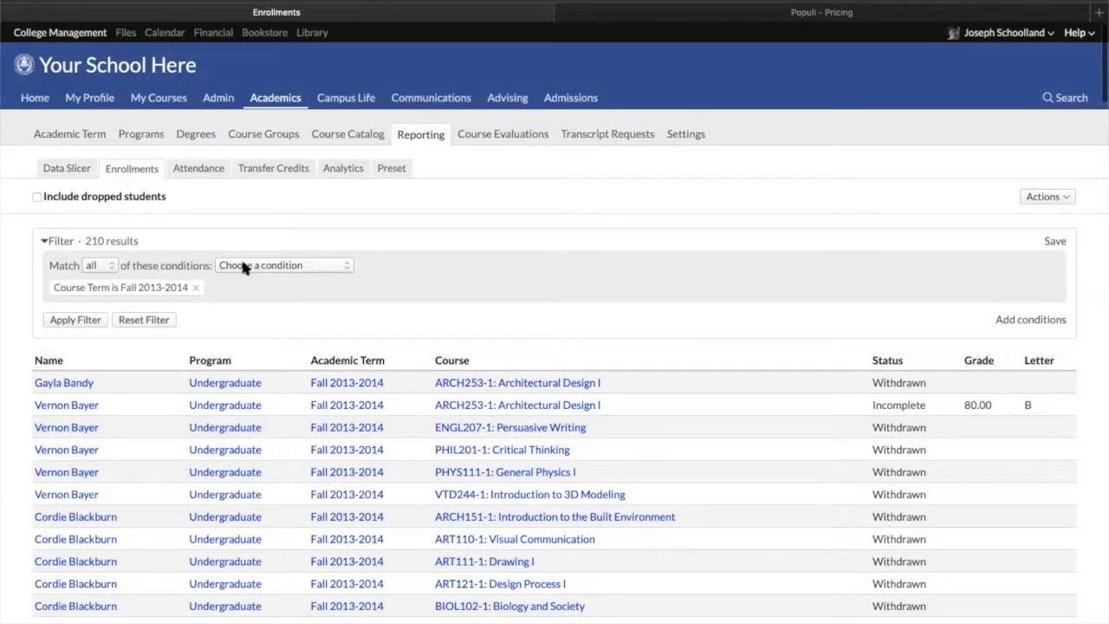
click(200, 167)
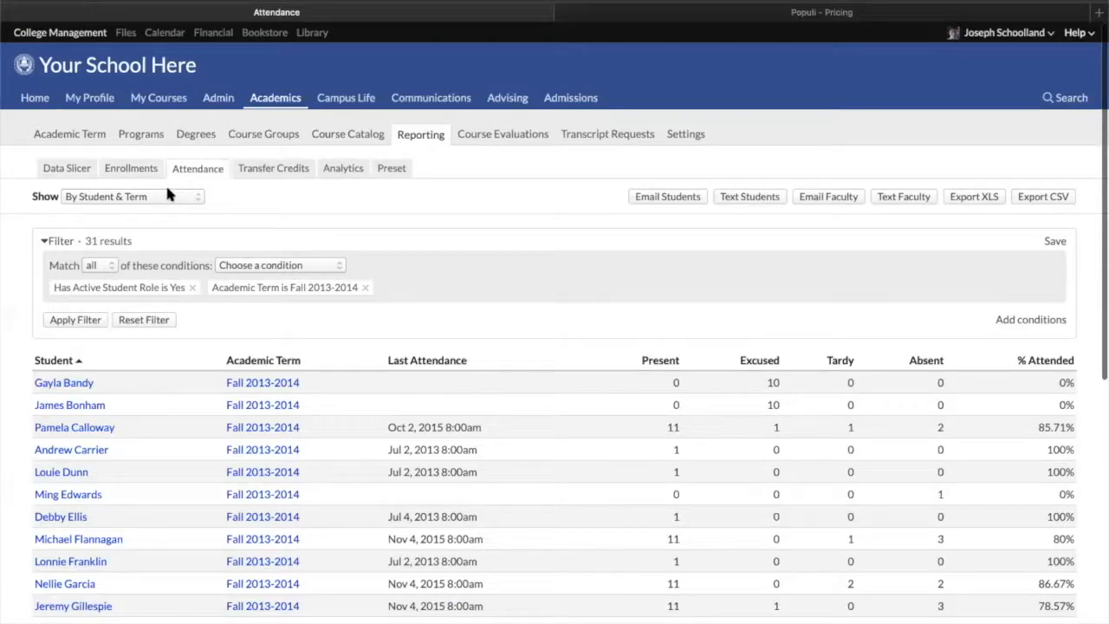
click(169, 194)
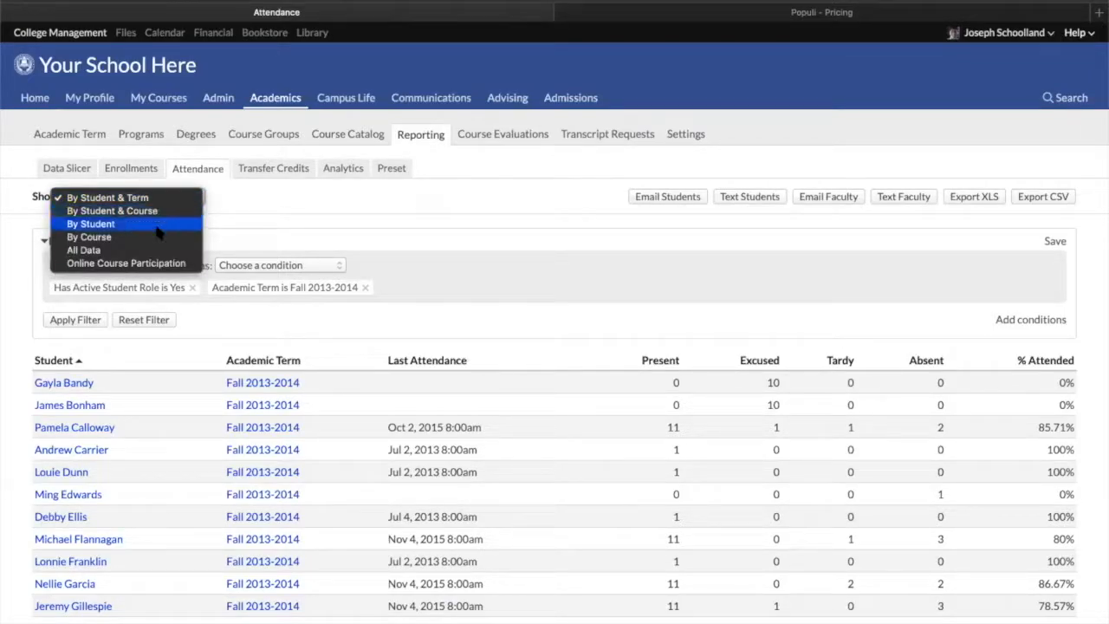
click(95, 250)
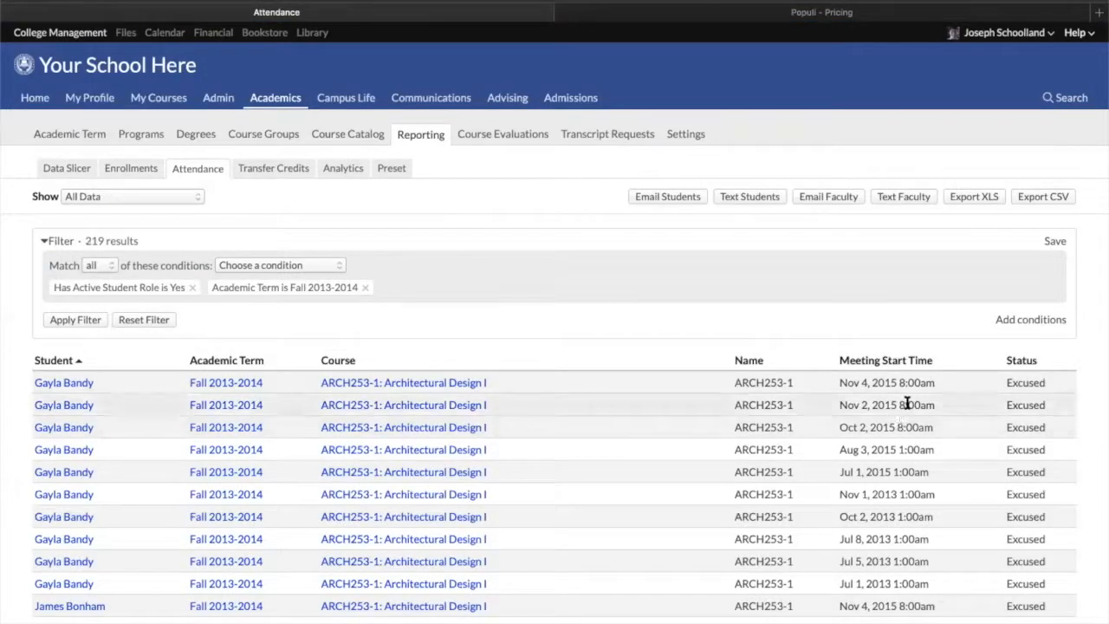
scroll(906, 404, down, 1)
scroll(910, 404, down, 3)
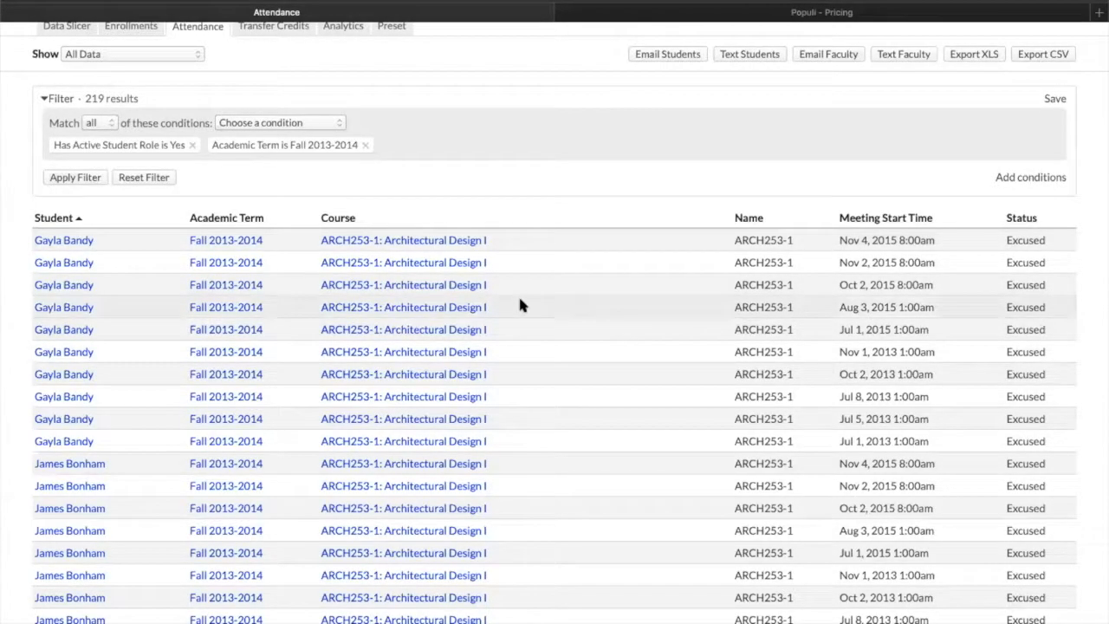
scroll(537, 295, up, 3)
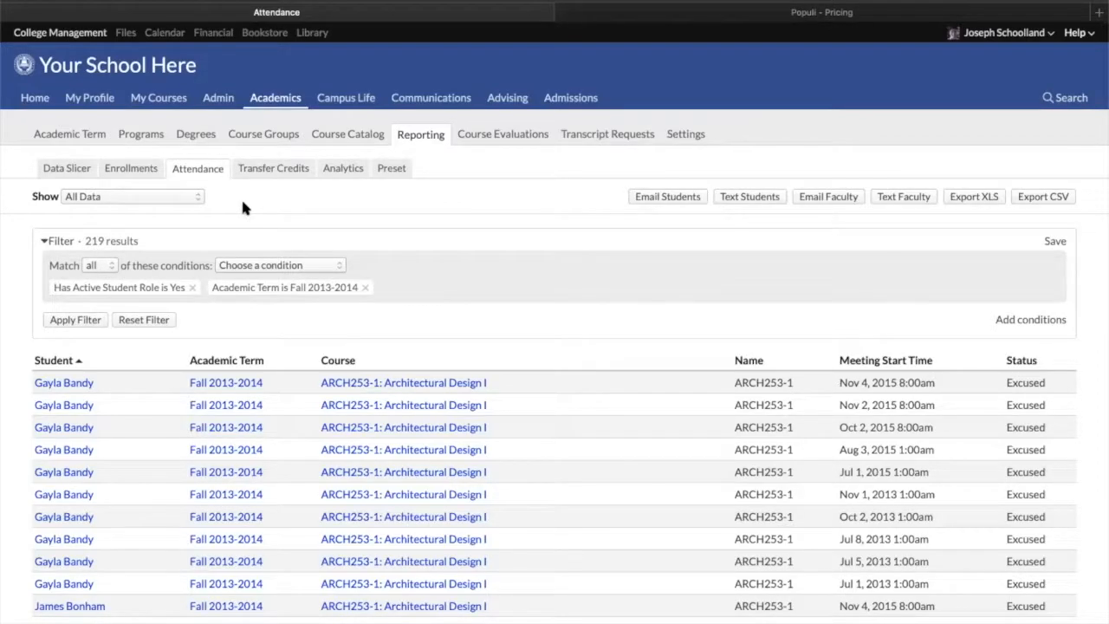
Open the academic term's Schedule and browse its campus and term choices without changing them
click(87, 134)
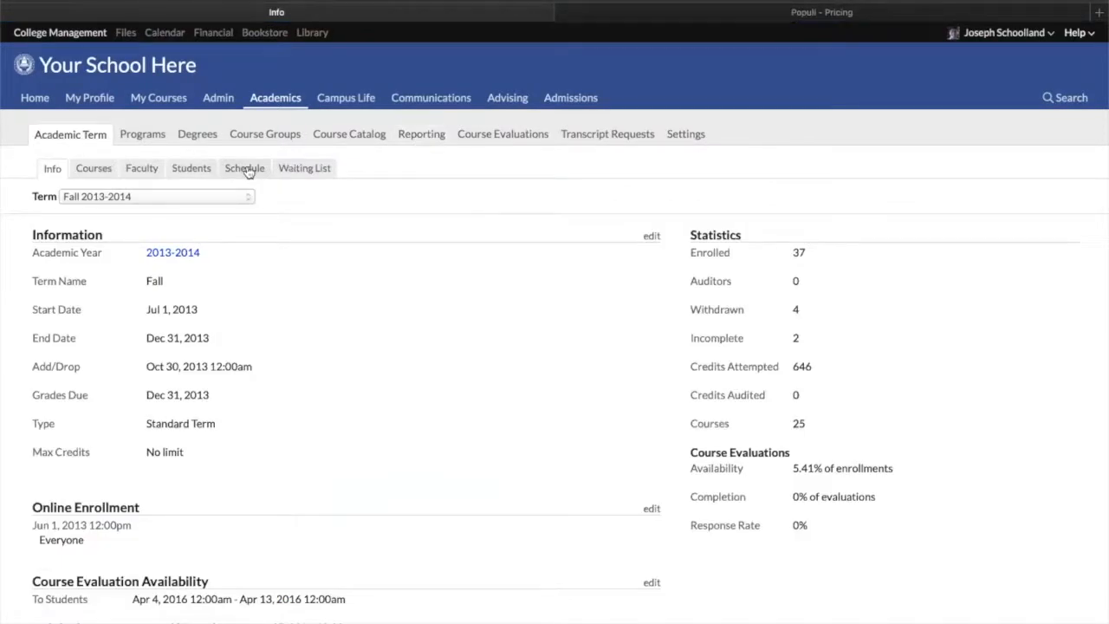
click(249, 171)
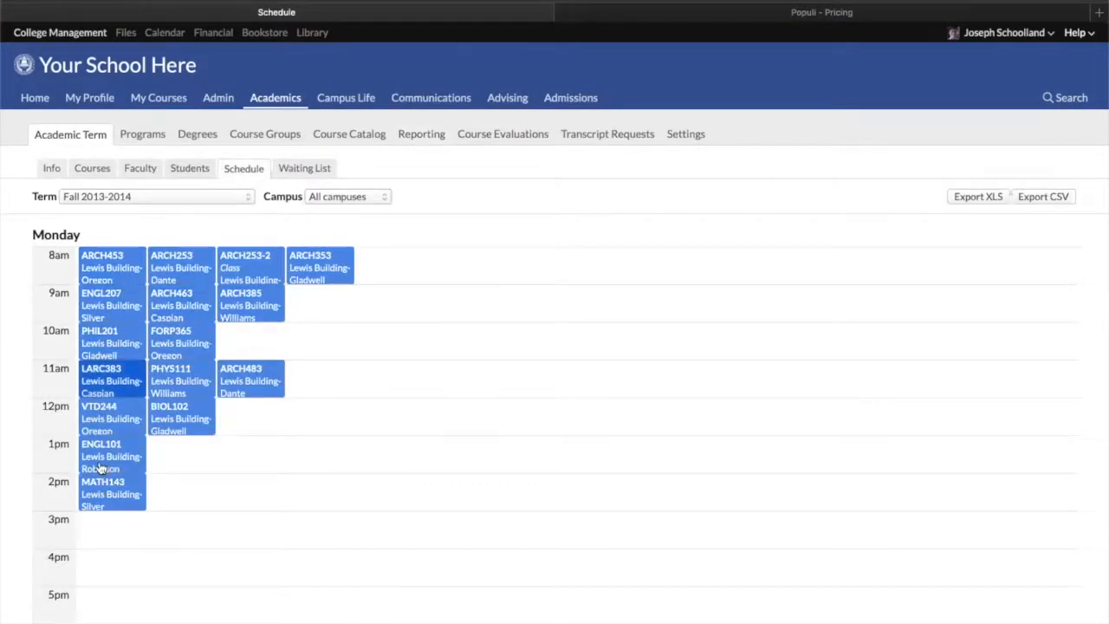
click(334, 196)
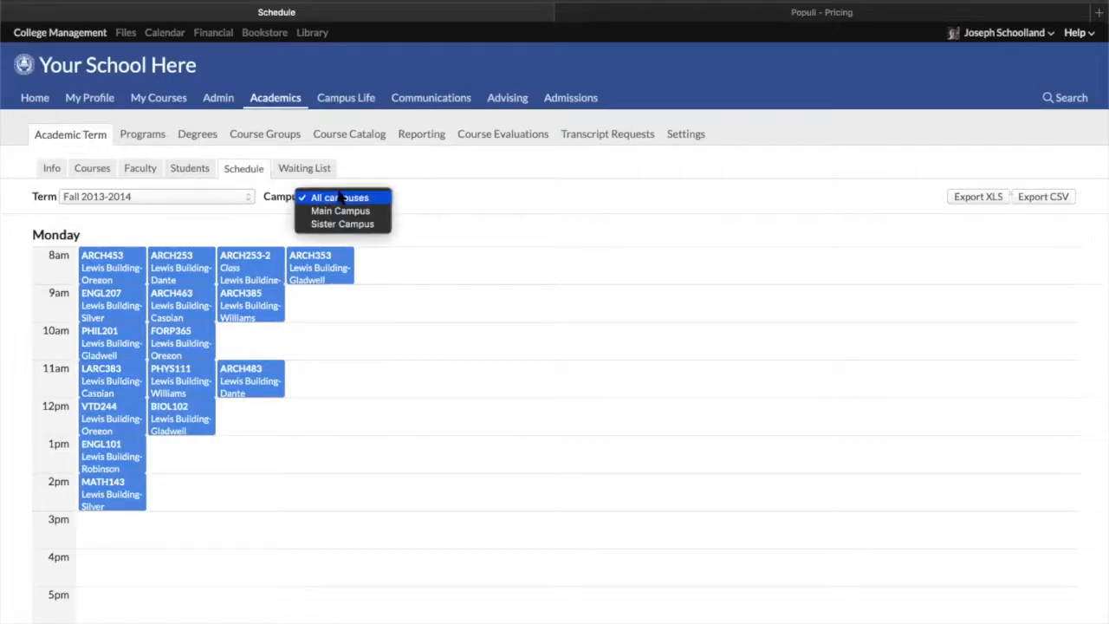
click(408, 199)
click(217, 200)
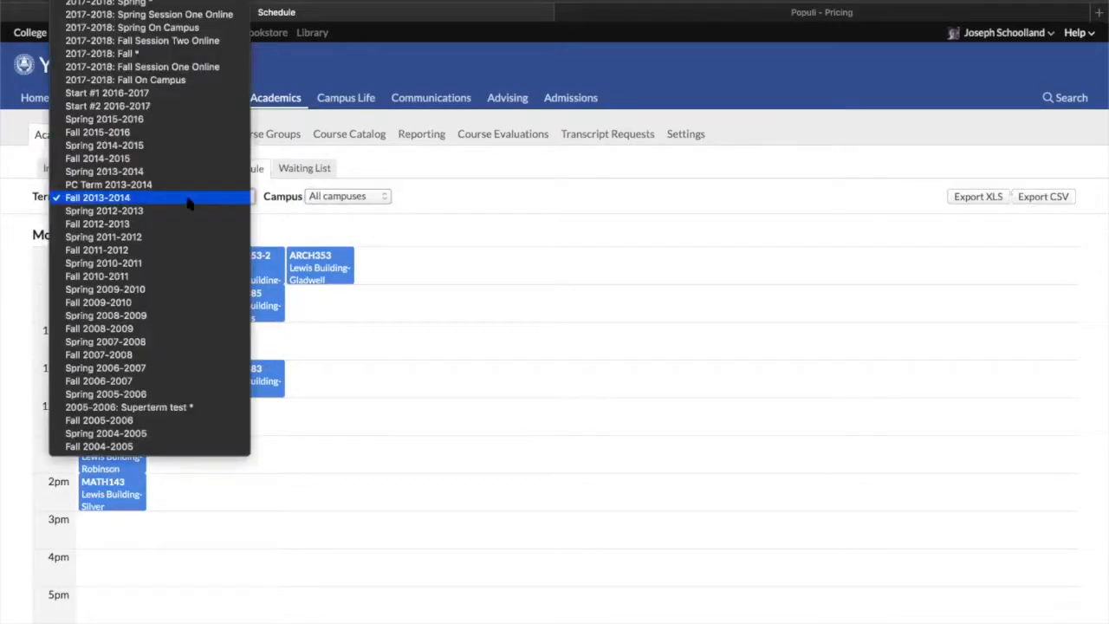
click(437, 200)
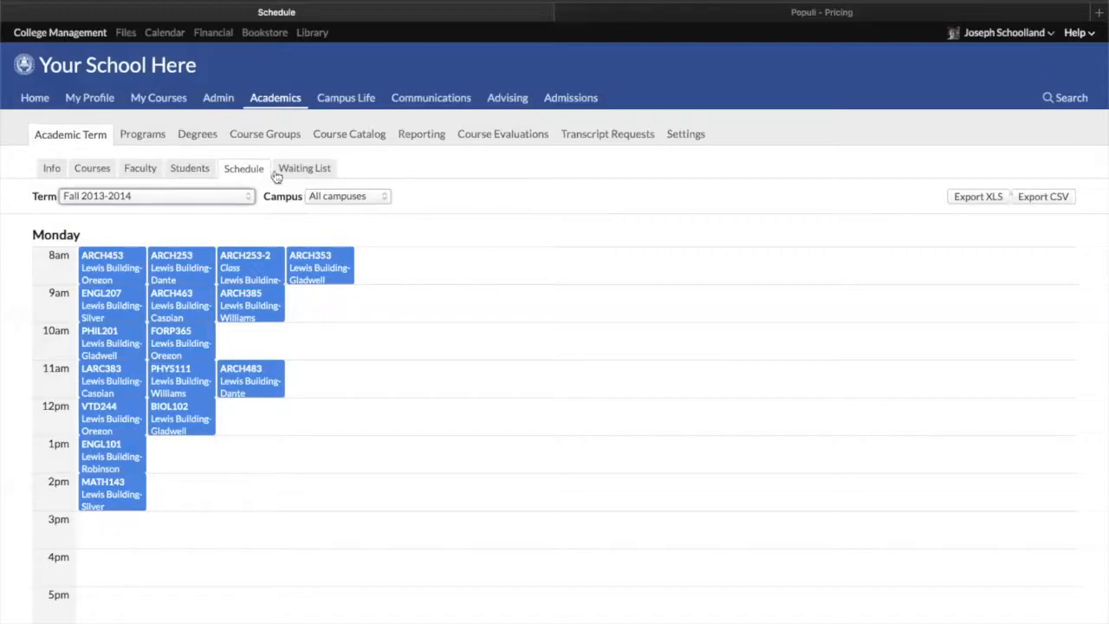
Show the academic term's Students list as a dashboard of charts
click(188, 170)
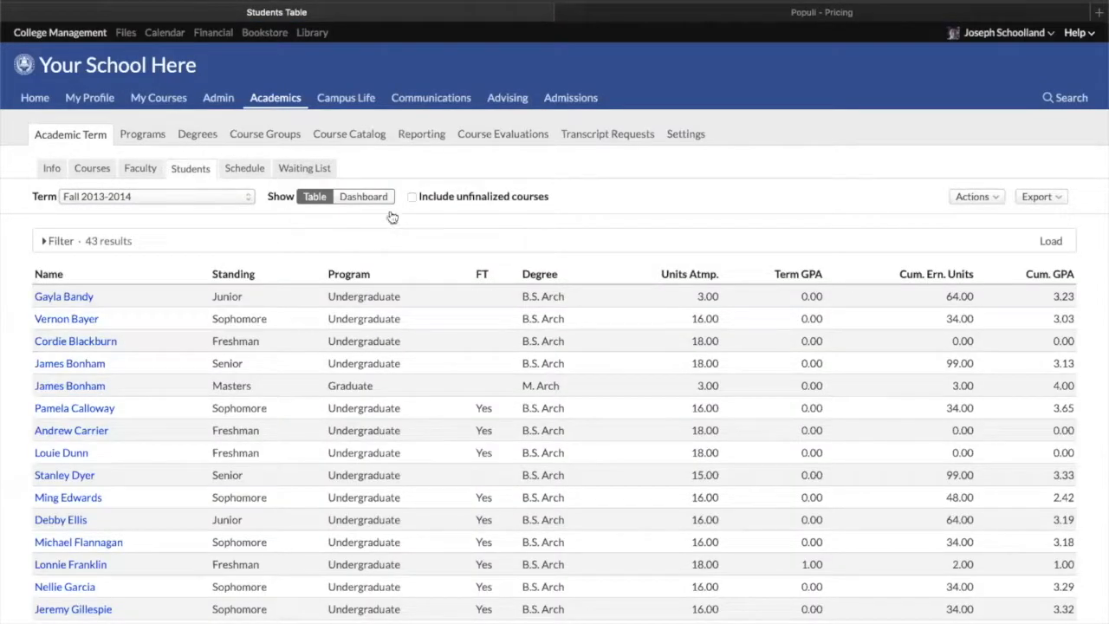
click(371, 198)
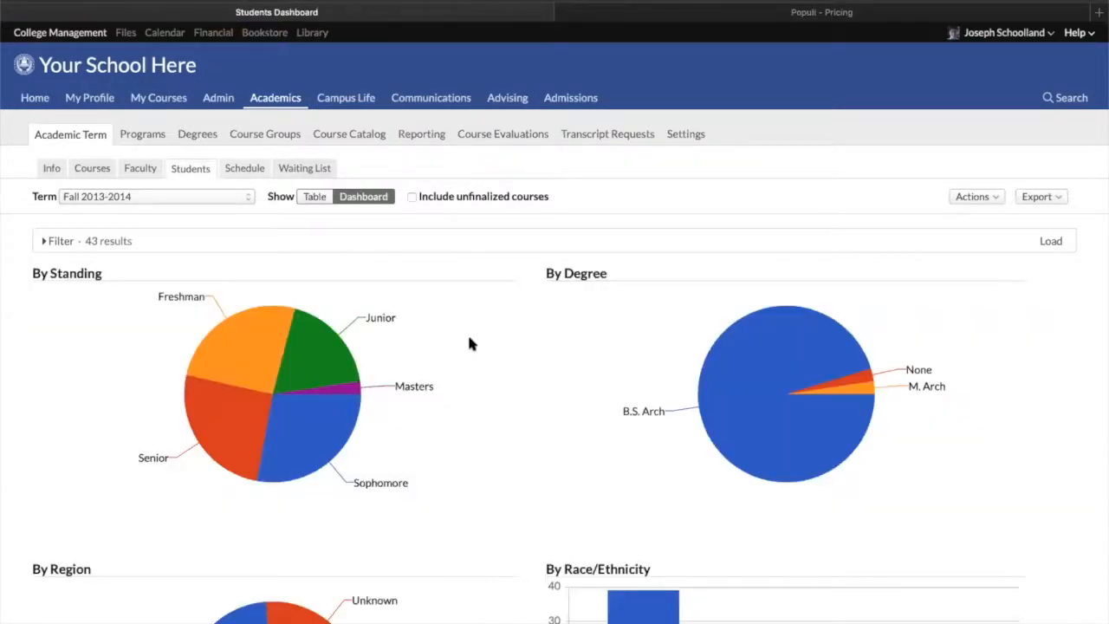
scroll(481, 318, down, 8)
scroll(482, 317, down, 5)
scroll(520, 303, up, 15)
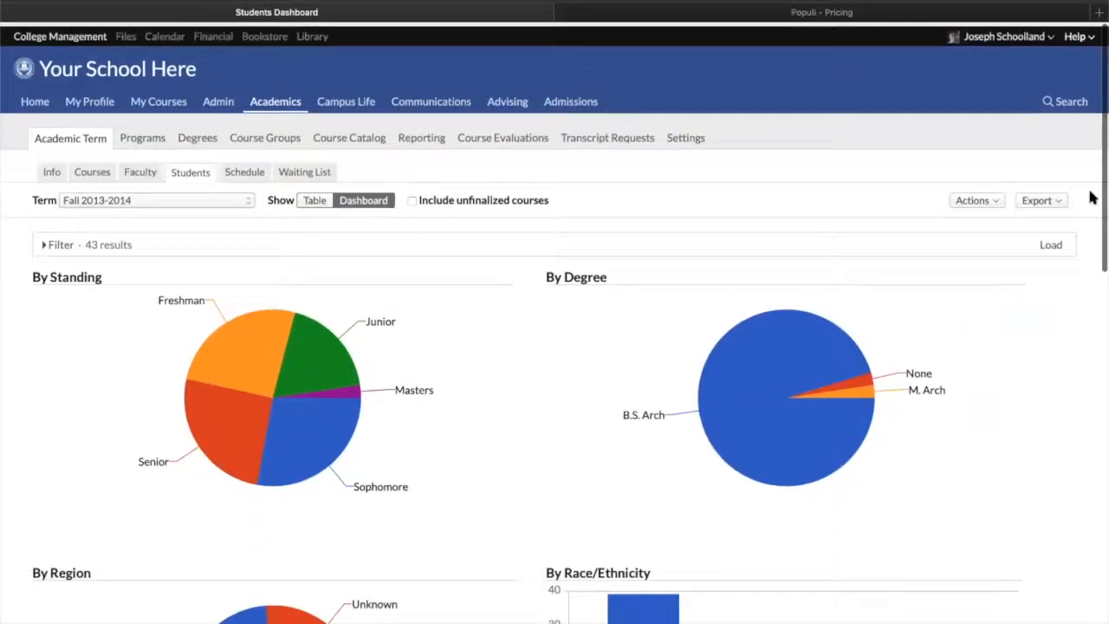
Open the students XLS export, search the available columns for term, and close it without exporting
click(1057, 198)
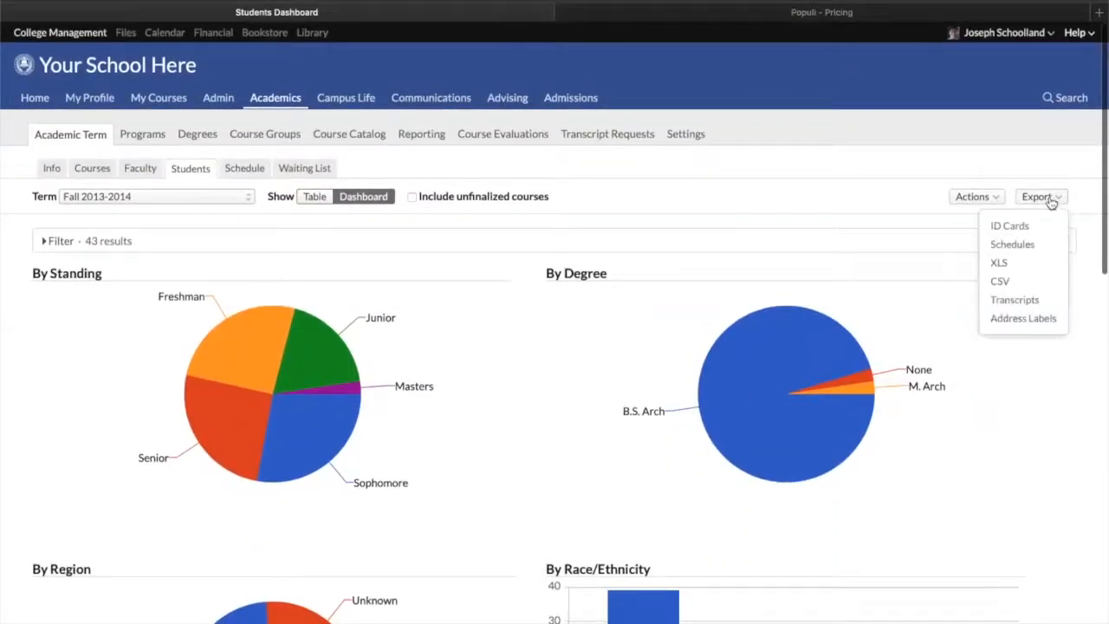
click(999, 263)
click(415, 134)
text(school)
key(BackSpace)
key(BackSpace)
key(BackSpace)
key(BackSpace)
key(BackSpace)
key(BackSpace)
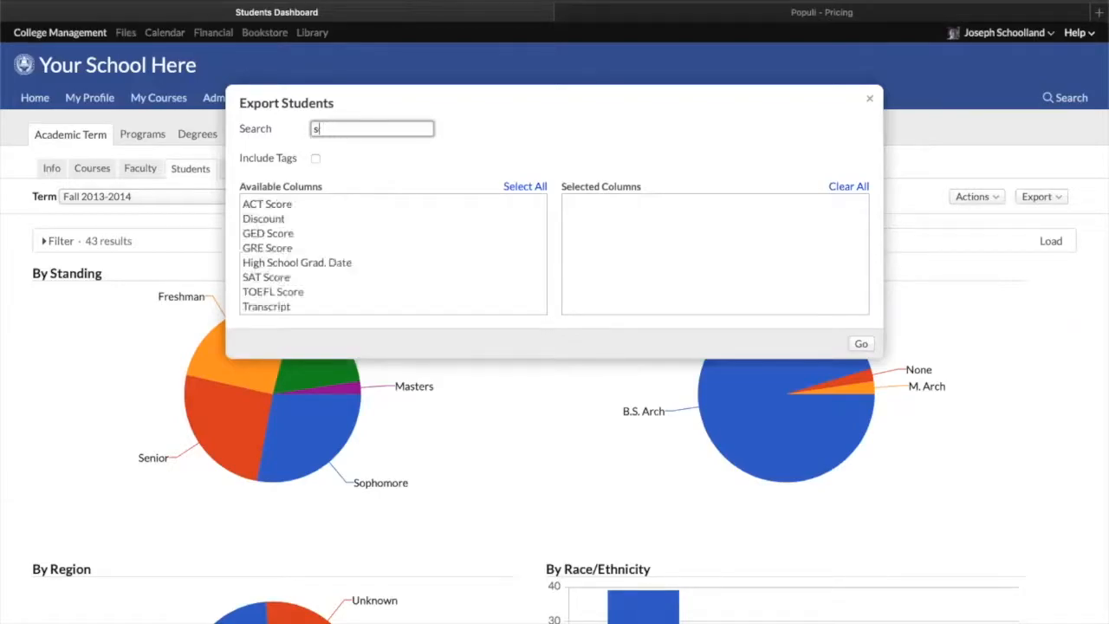
text(term)
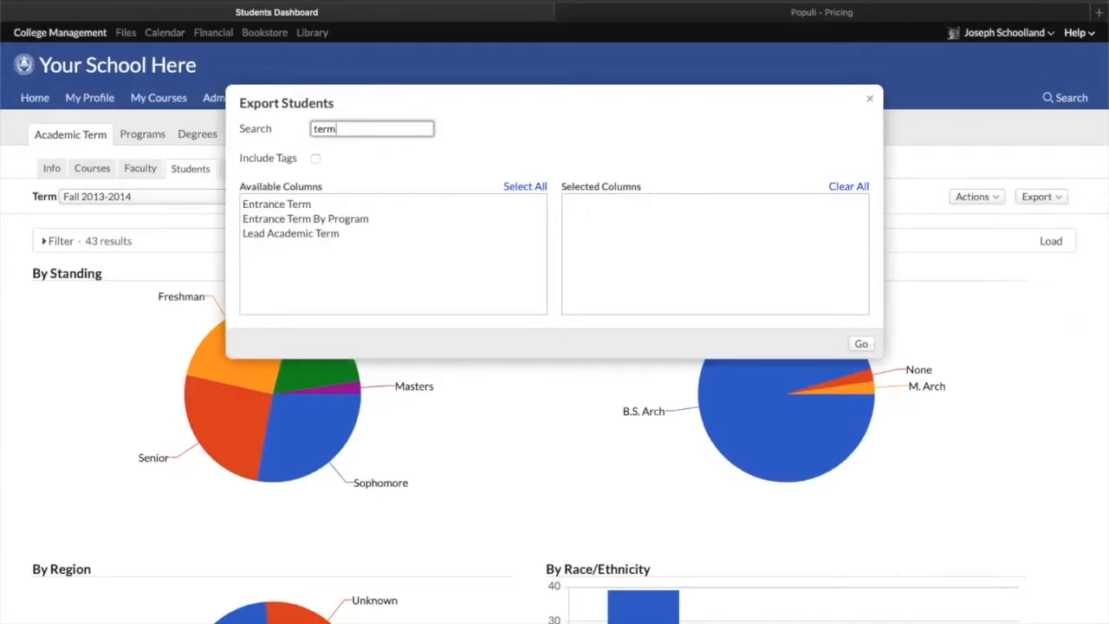
click(868, 98)
Return to the Data Slicer and browse the field options of the Graduate Cumulative GPA condition without changing it
click(433, 133)
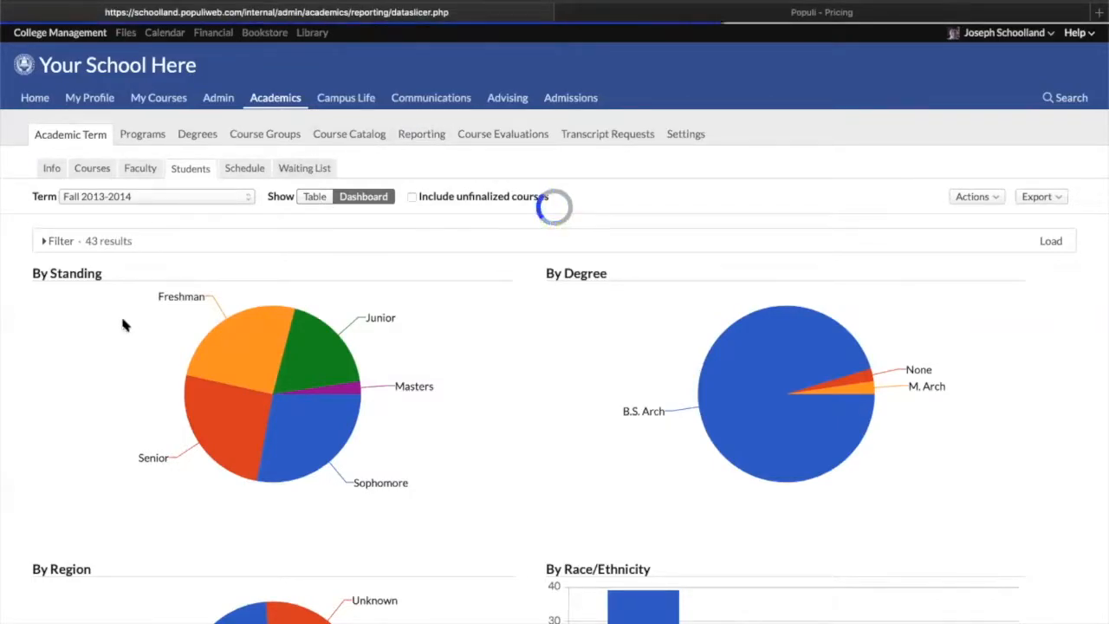
click(138, 408)
scroll(143, 615, down, 5)
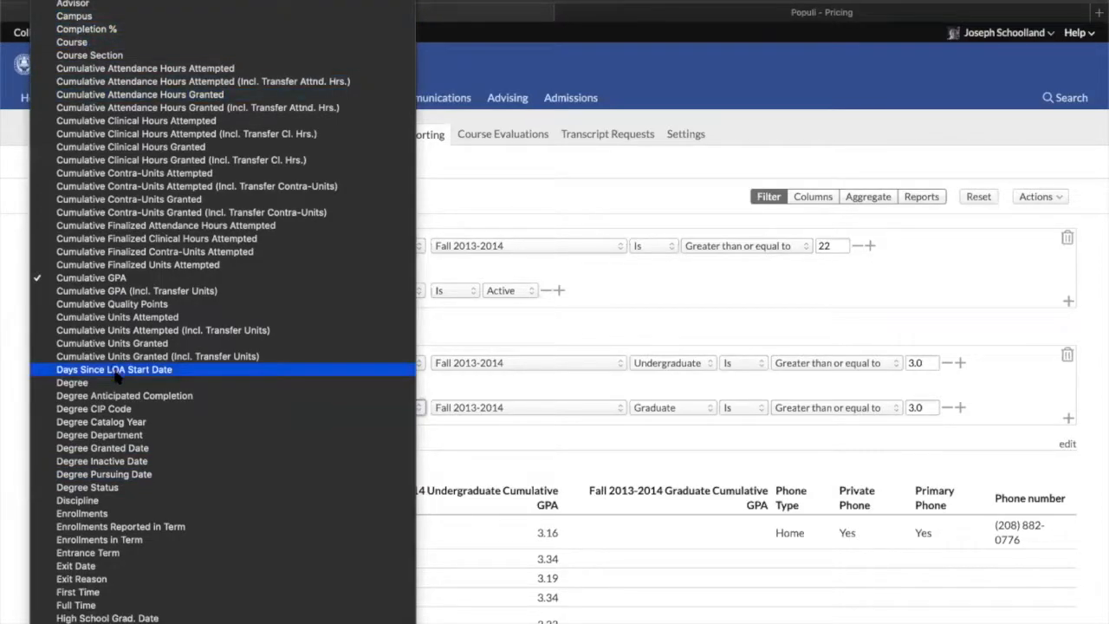
scroll(118, 566, down, 3)
scroll(121, 606, down, 9)
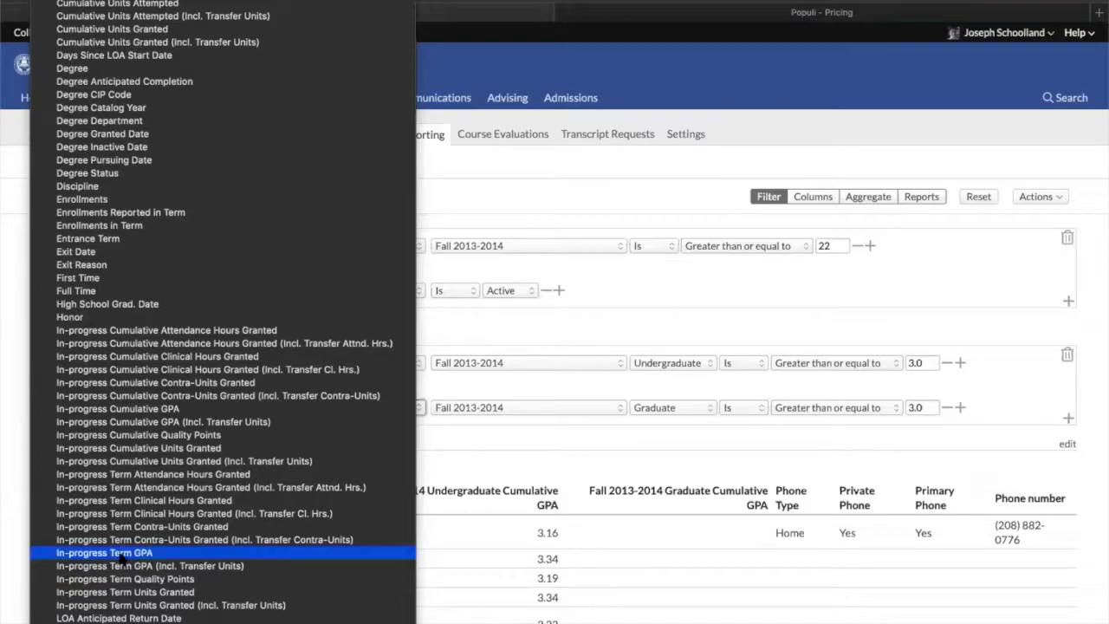
scroll(147, 611, down, 9)
scroll(147, 615, down, 5)
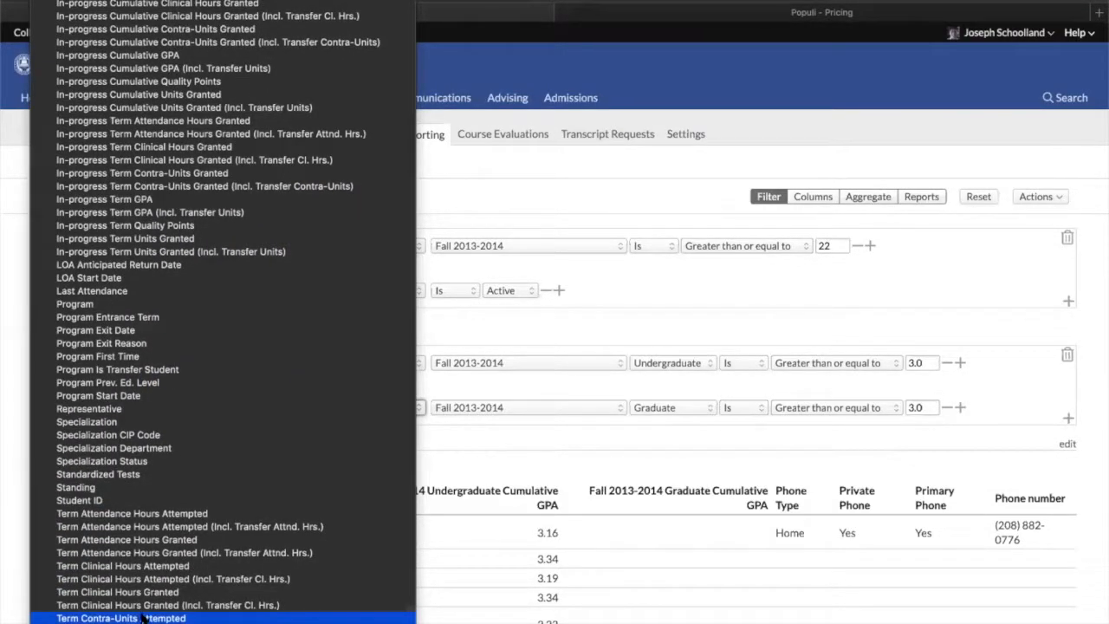
scroll(152, 589, down, 9)
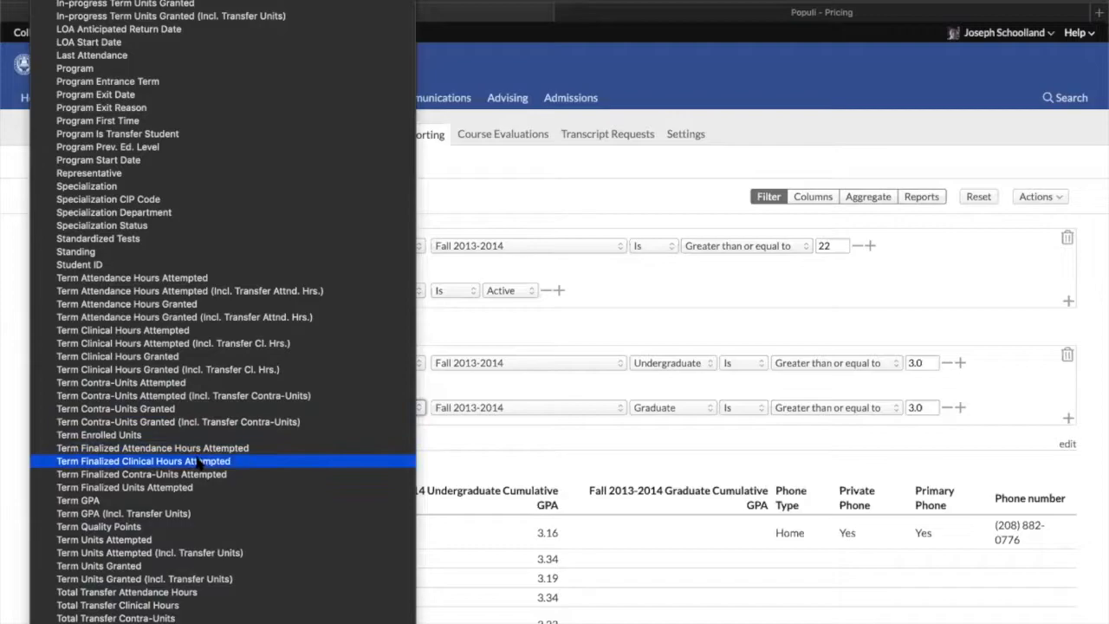
scroll(182, 606, down, 5)
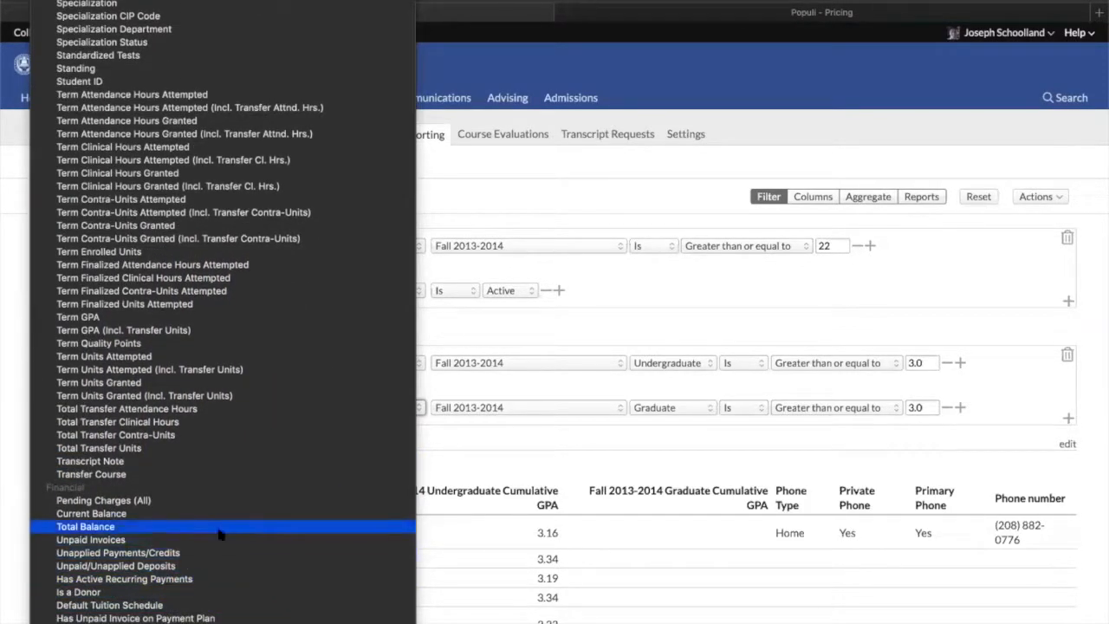
scroll(216, 529, down, 4)
click(507, 174)
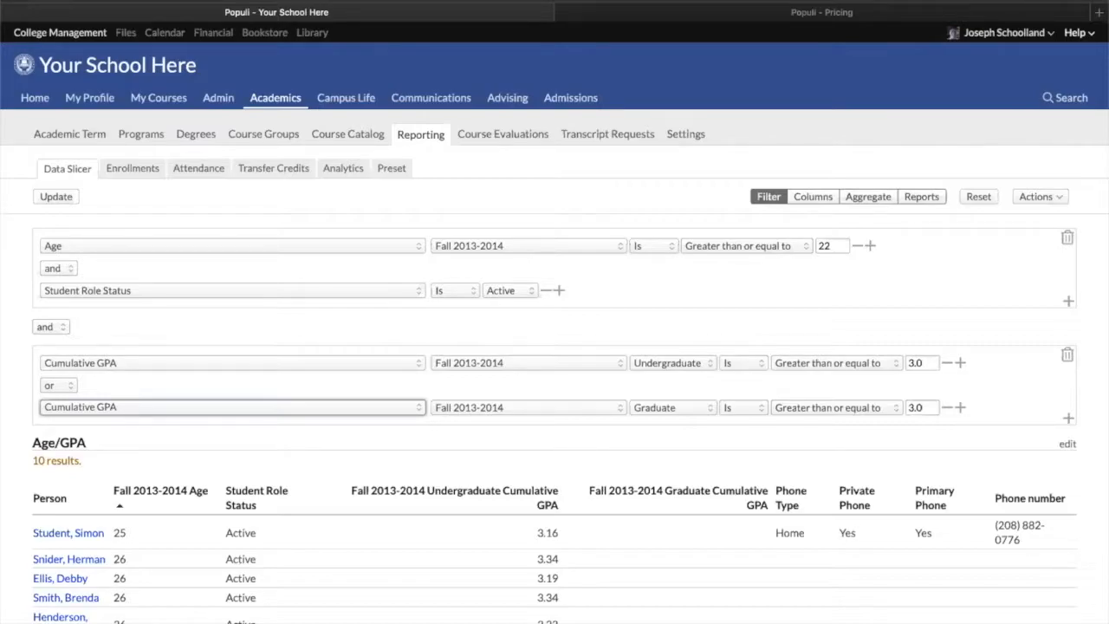
Browse the academic term's Info and Faculty tabs, then sort its Courses list by instructor
click(81, 137)
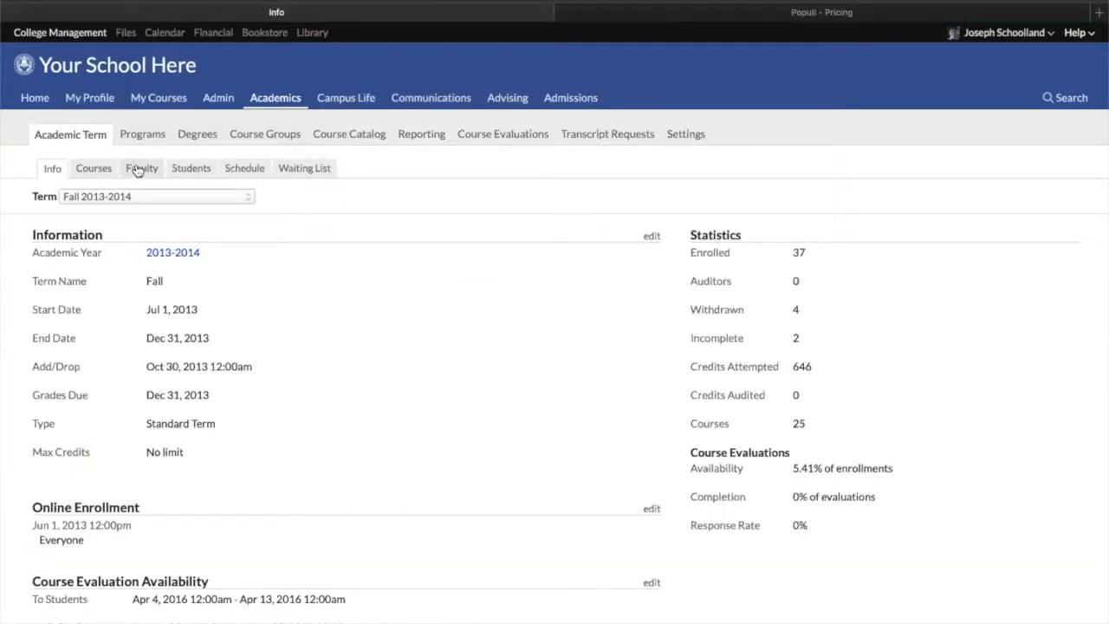
click(141, 169)
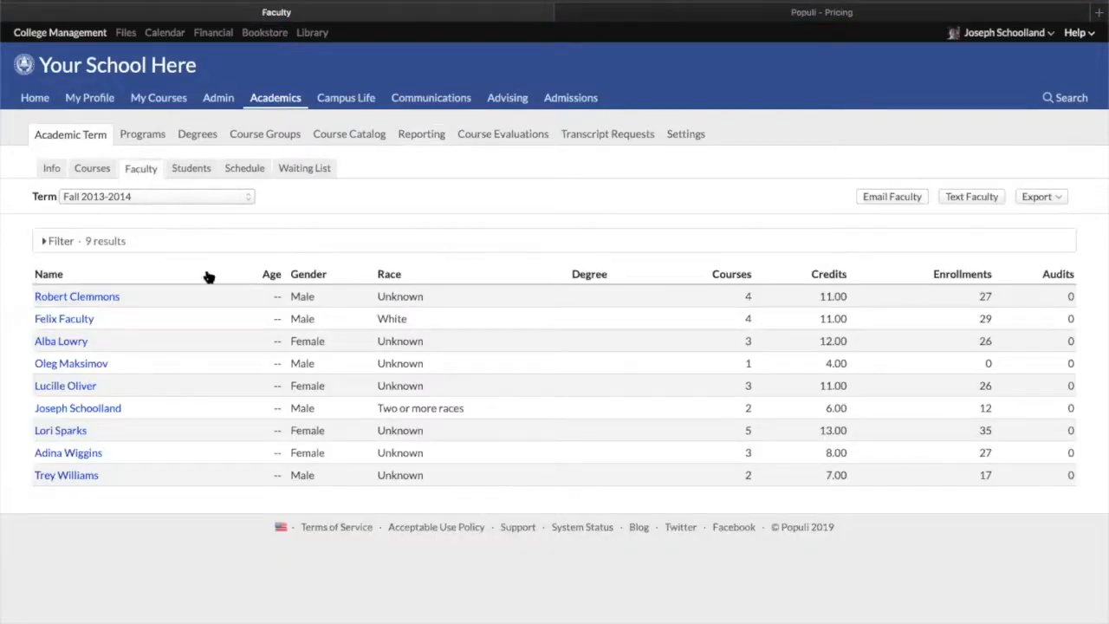
click(91, 169)
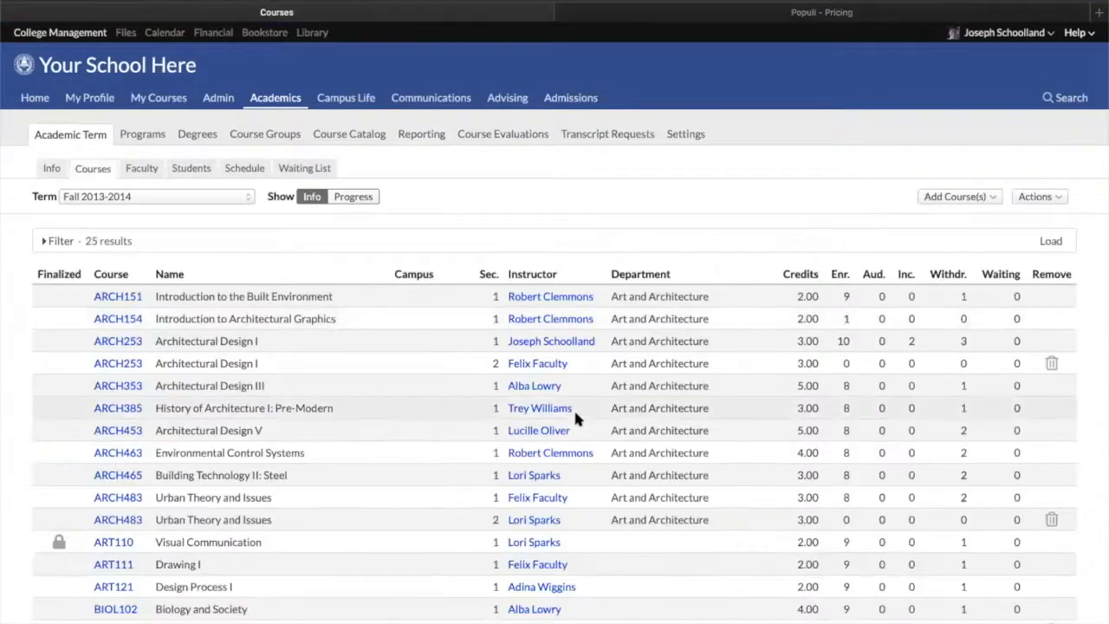
click(529, 277)
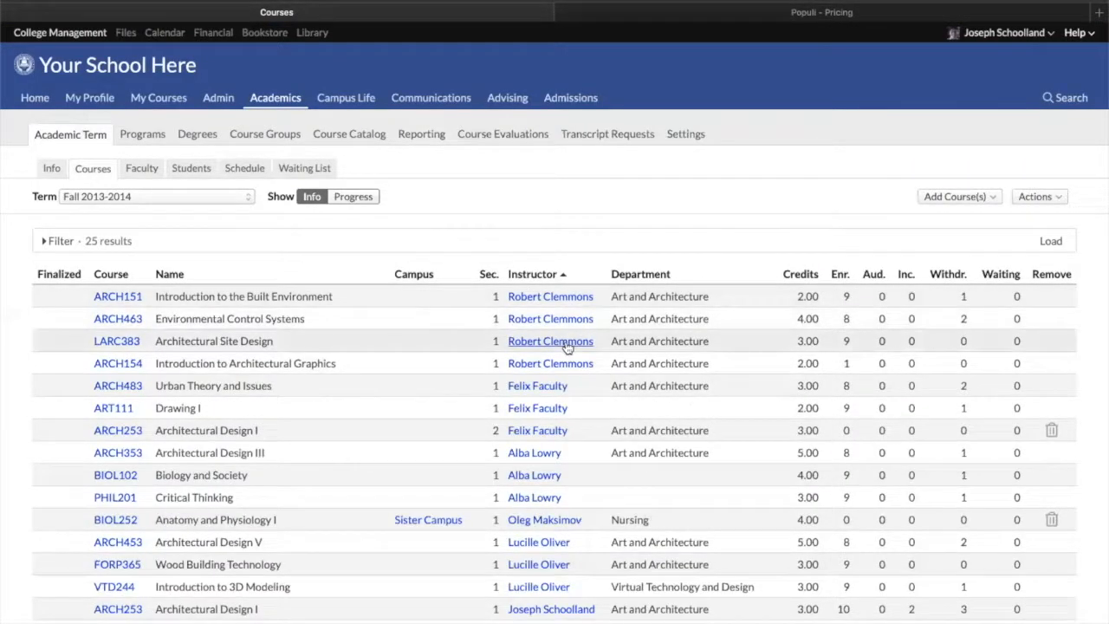
scroll(567, 347, down, 3)
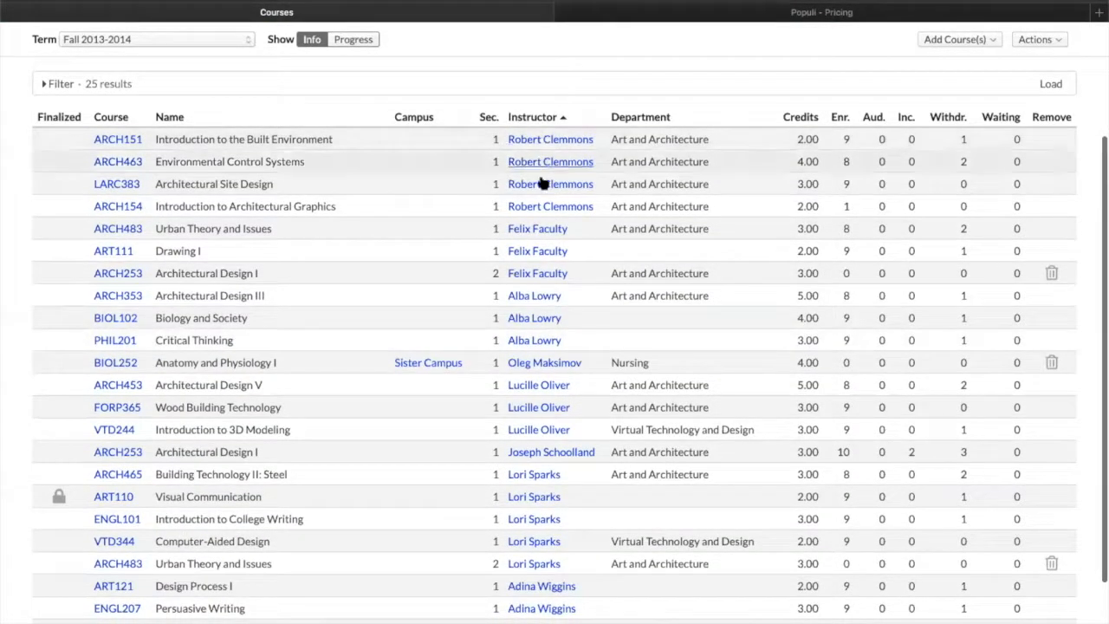
Browse the academic term's Faculty tab and return to its Courses list
scroll(562, 352, down, 1)
scroll(562, 351, up, 4)
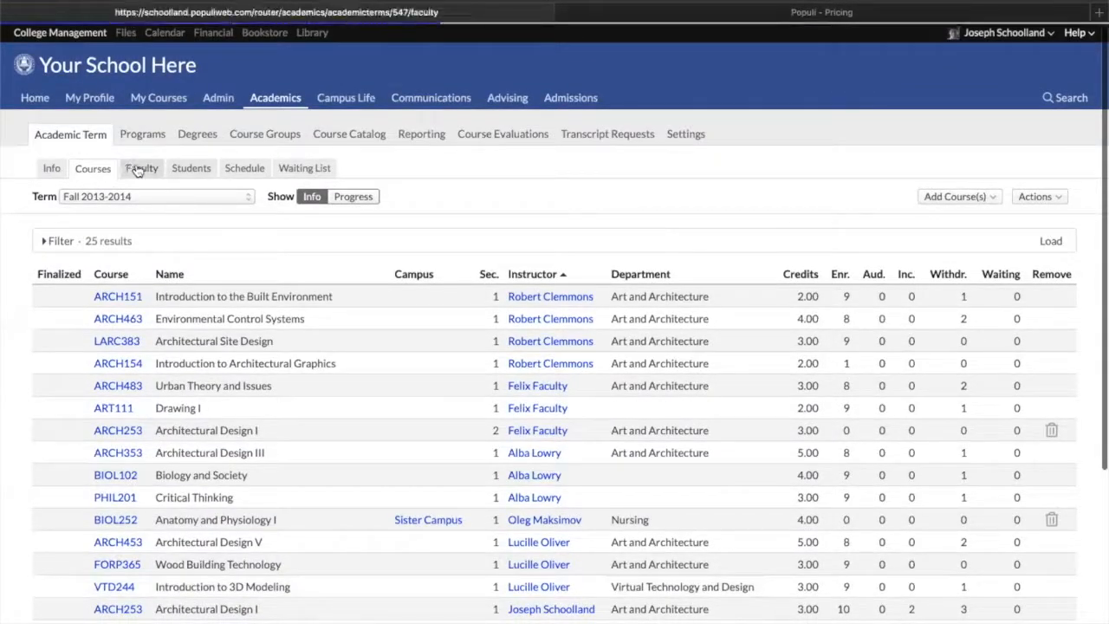
click(138, 169)
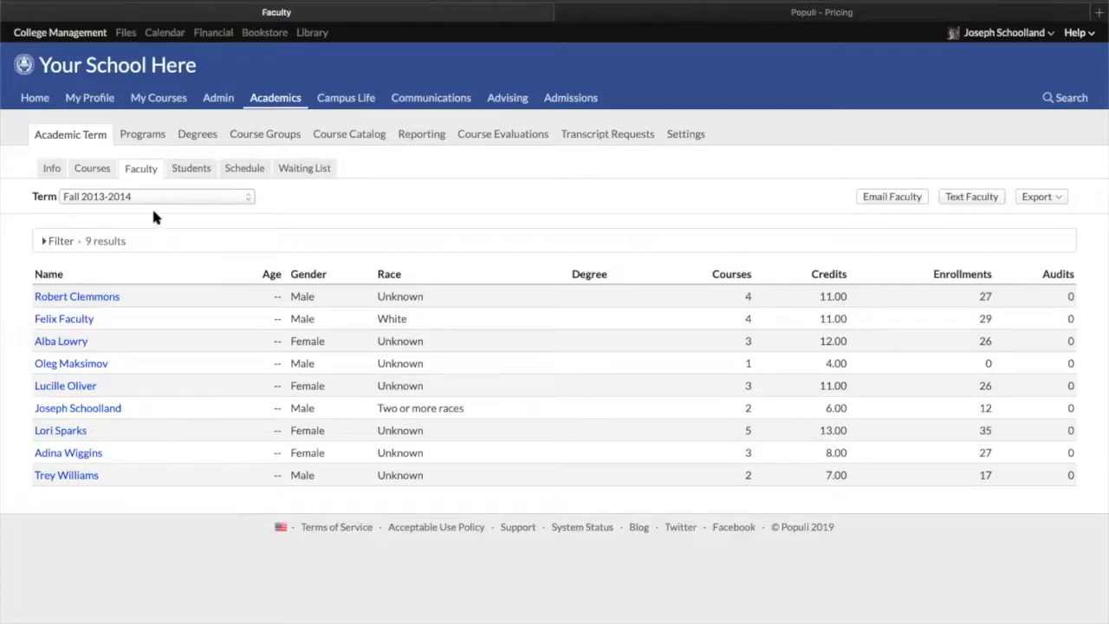
click(93, 168)
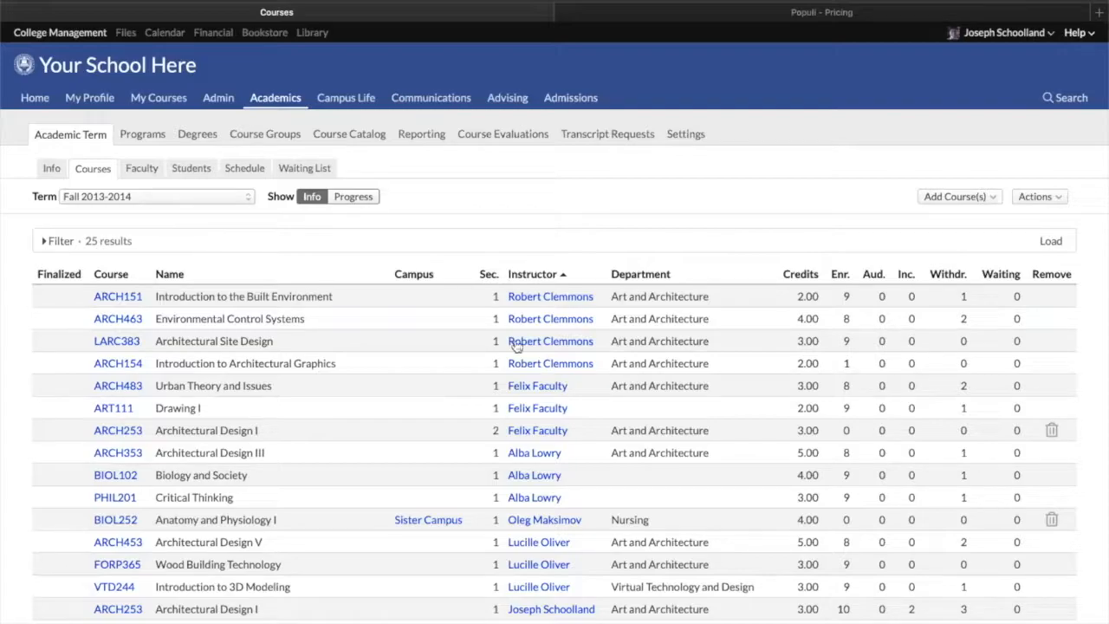
scroll(389, 236, up, 1)
scroll(389, 239, down, 1)
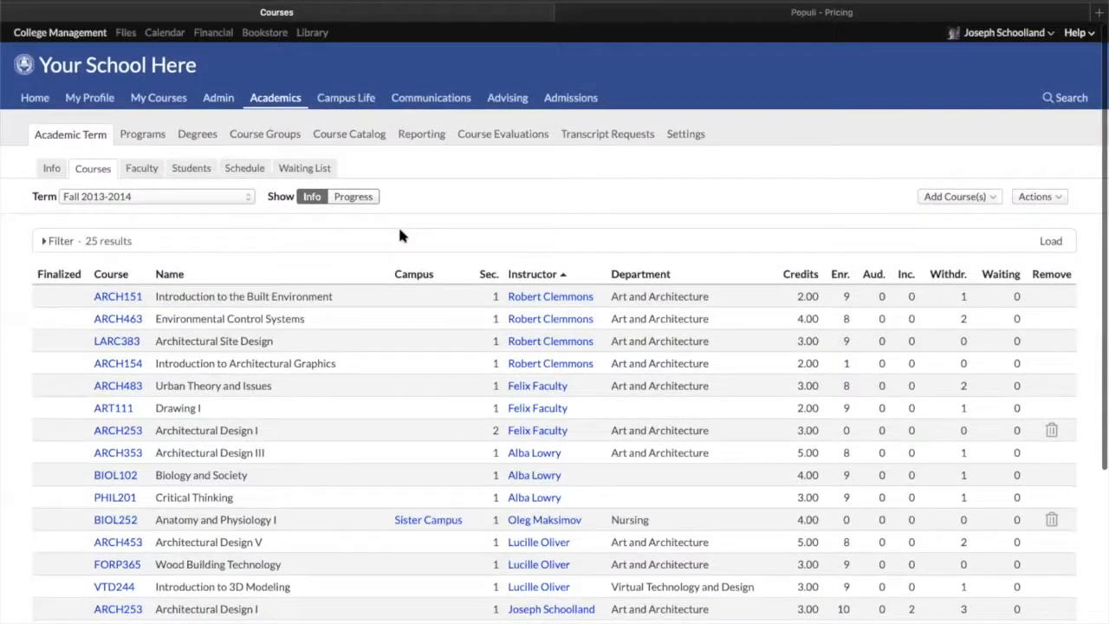
Open the Data Slicer under Reporting and review its bulk Actions menu without choosing an action
click(422, 135)
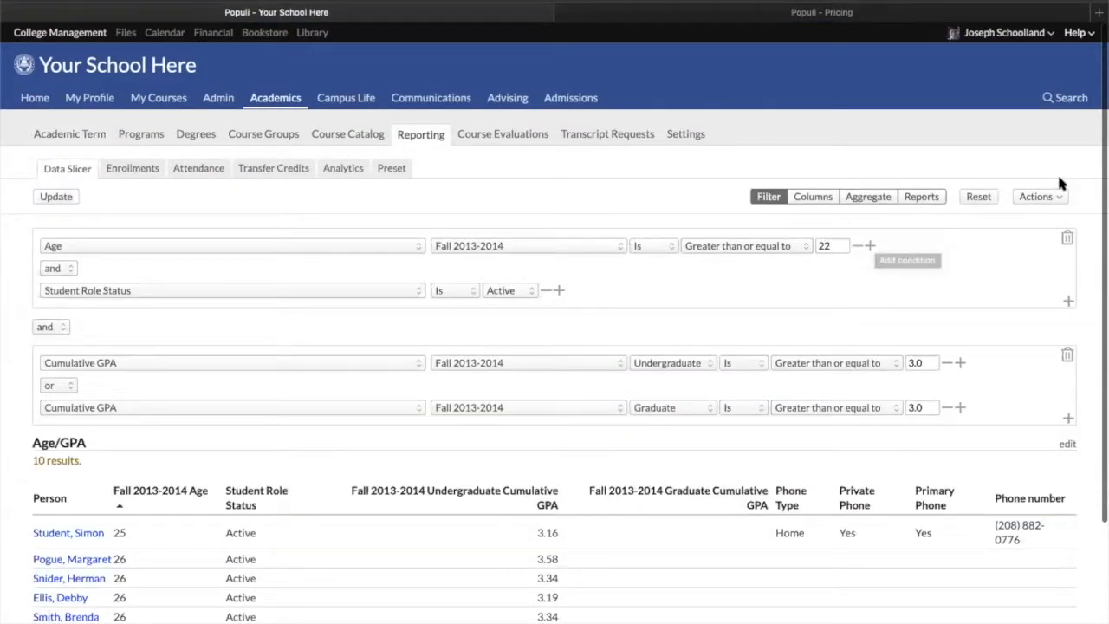
click(1040, 198)
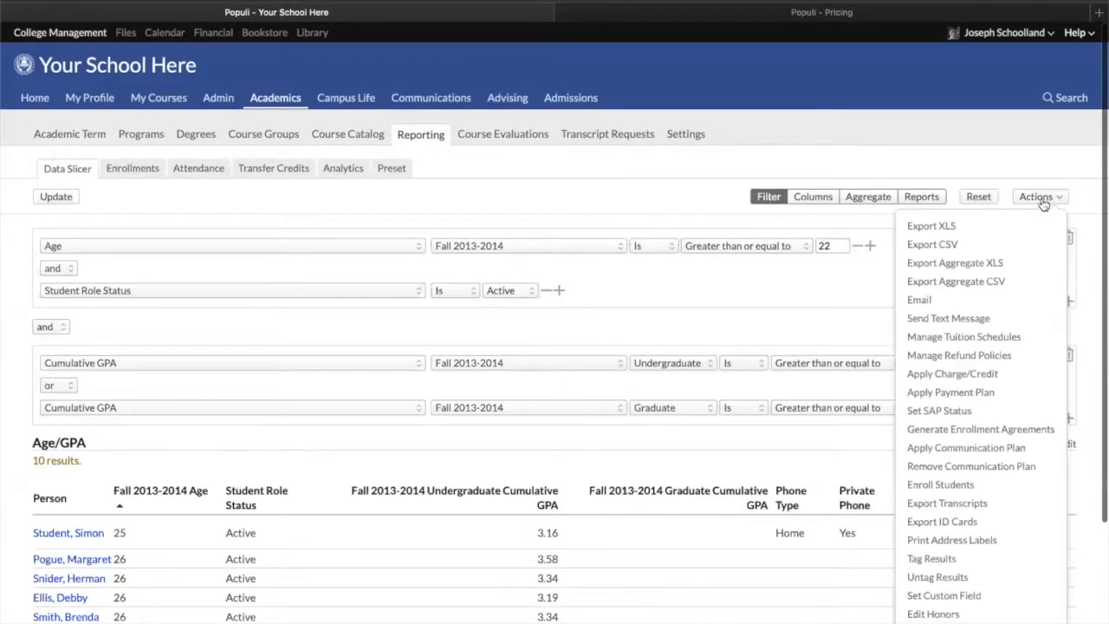
click(478, 175)
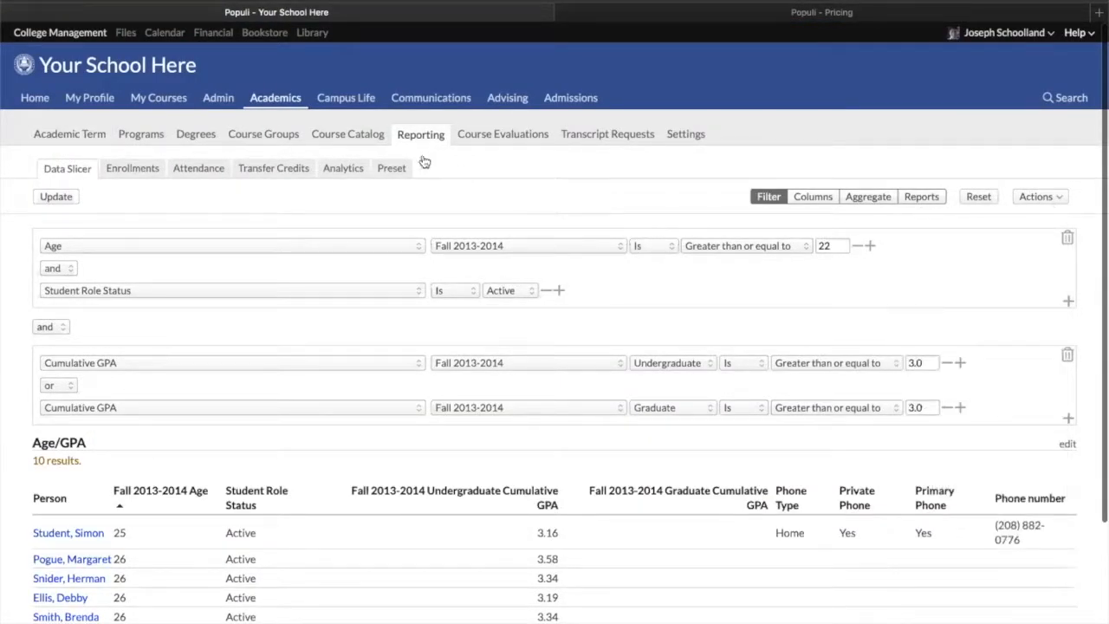
Open the Financial Pending Charges list, expand its filter, and browse the Charge, Type and Term filter options and Actions menu
click(216, 33)
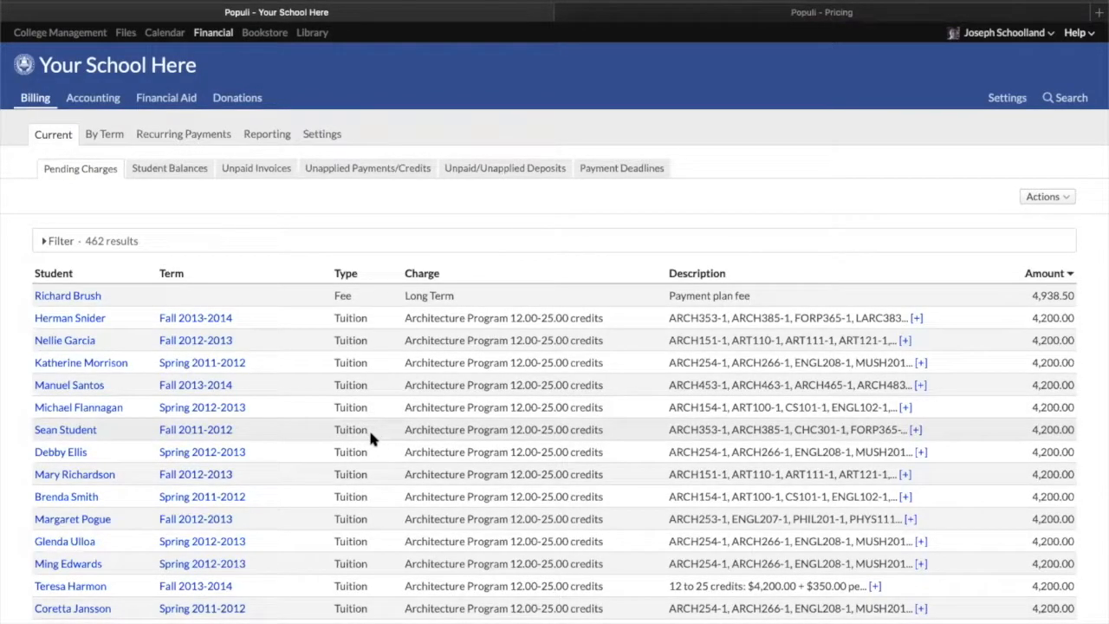
scroll(370, 432, down, 10)
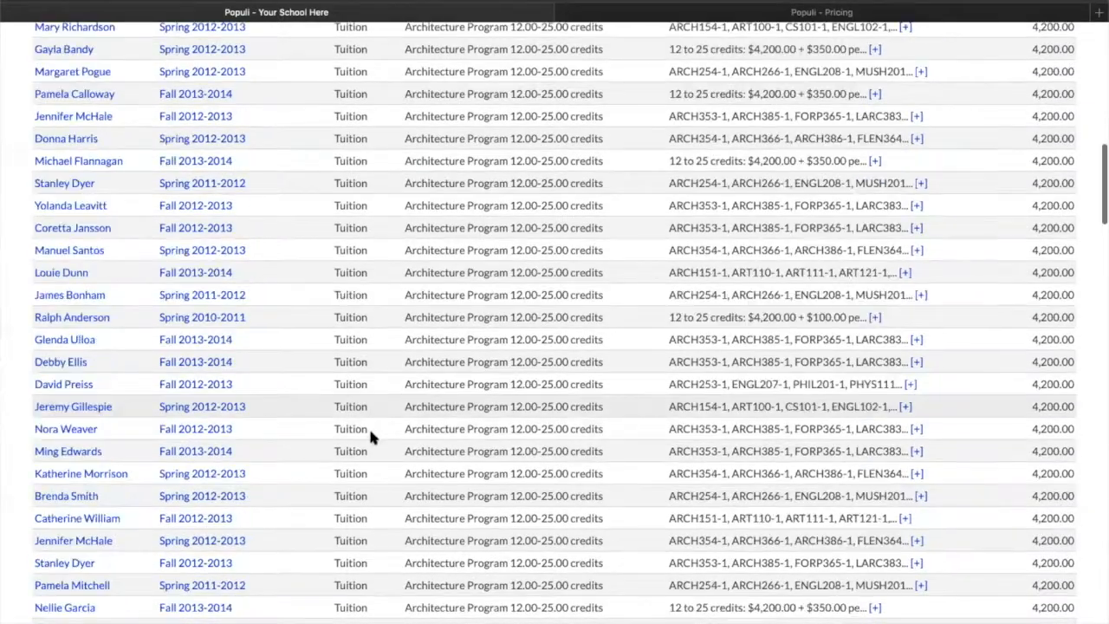
scroll(370, 438, up, 10)
click(61, 241)
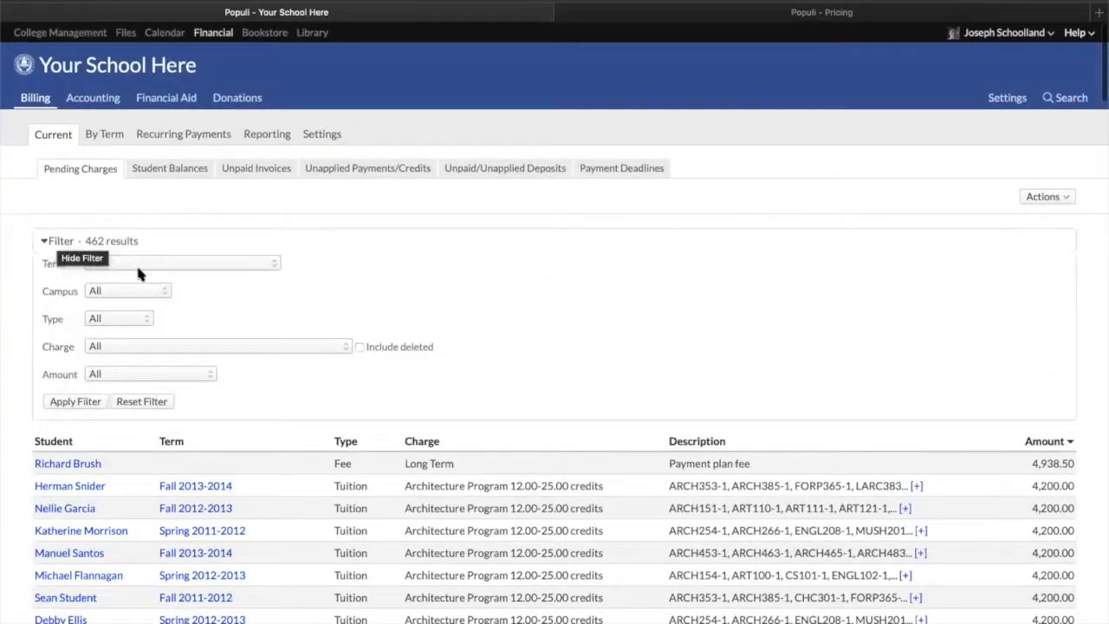
click(191, 347)
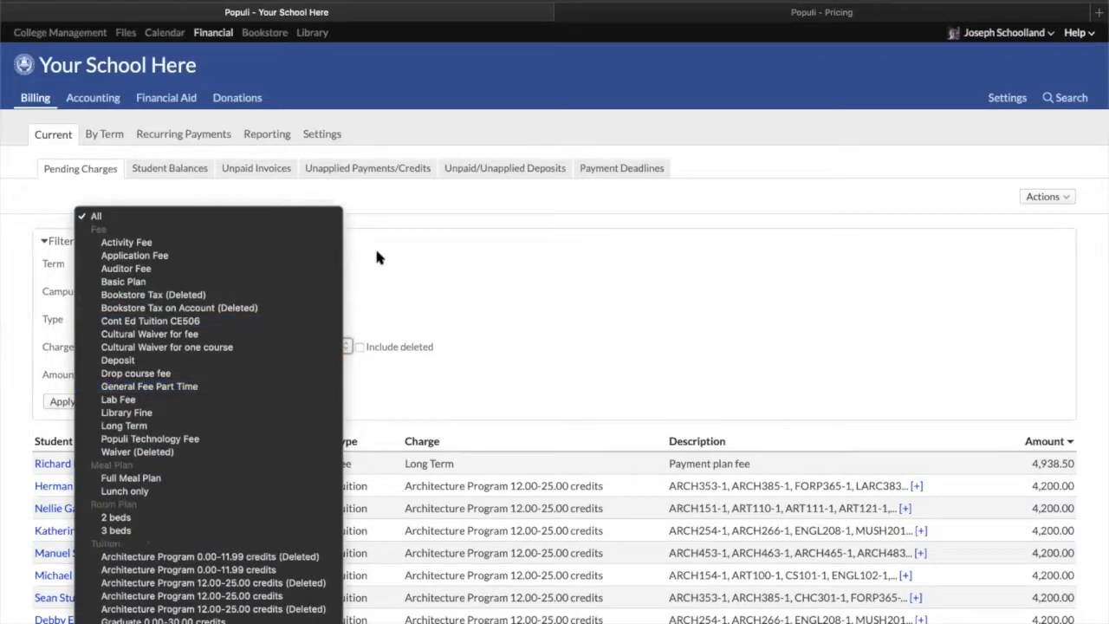
click(376, 256)
click(111, 319)
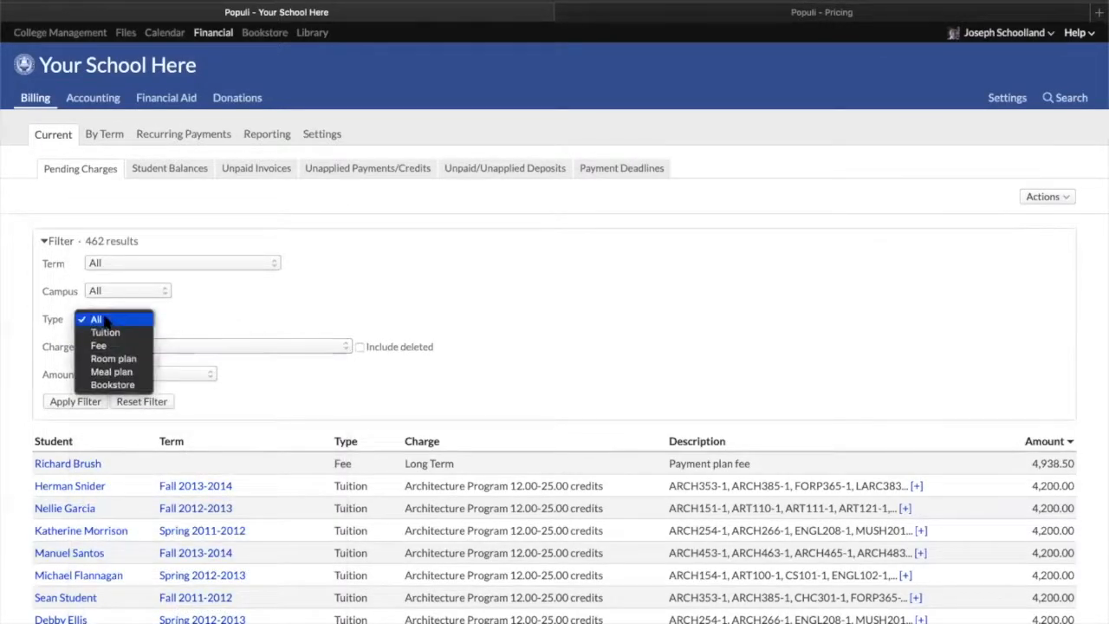
click(259, 301)
click(238, 262)
click(375, 300)
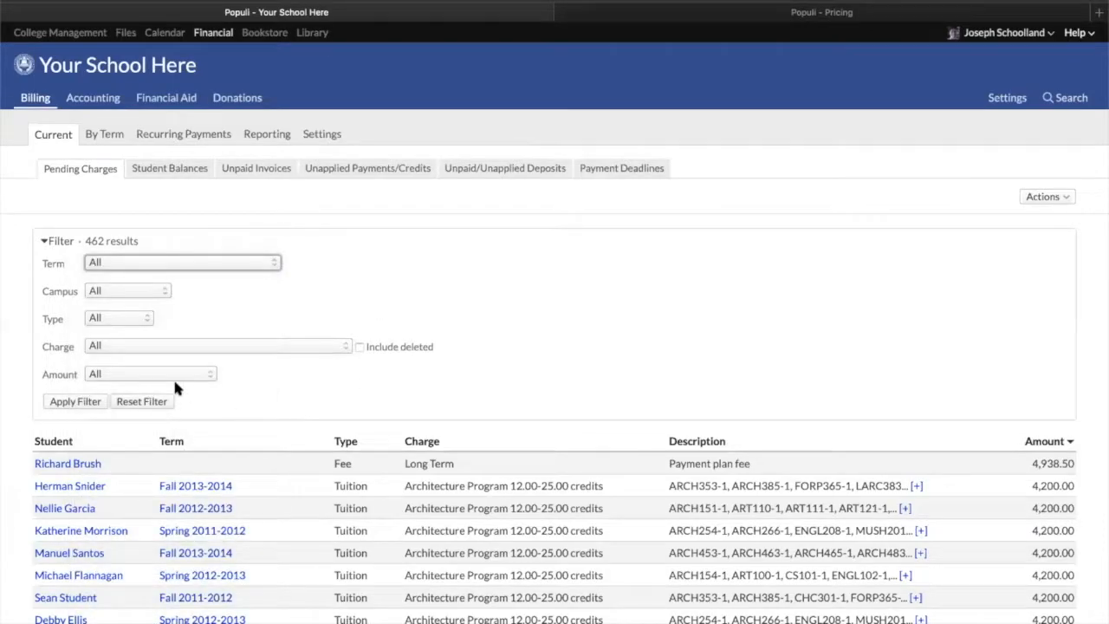
click(1053, 198)
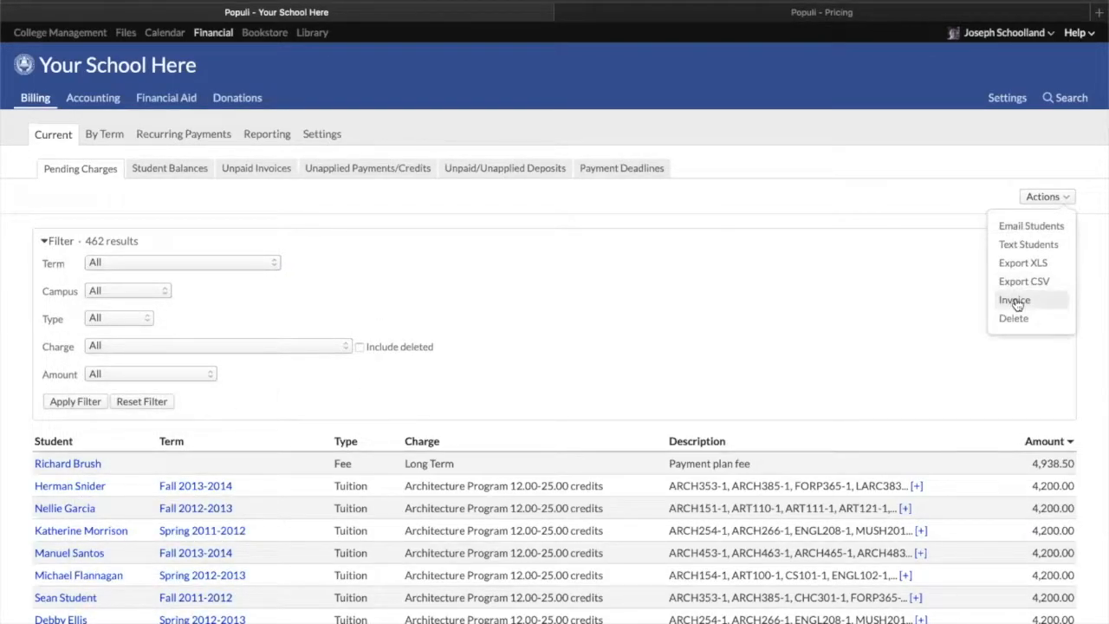
click(930, 304)
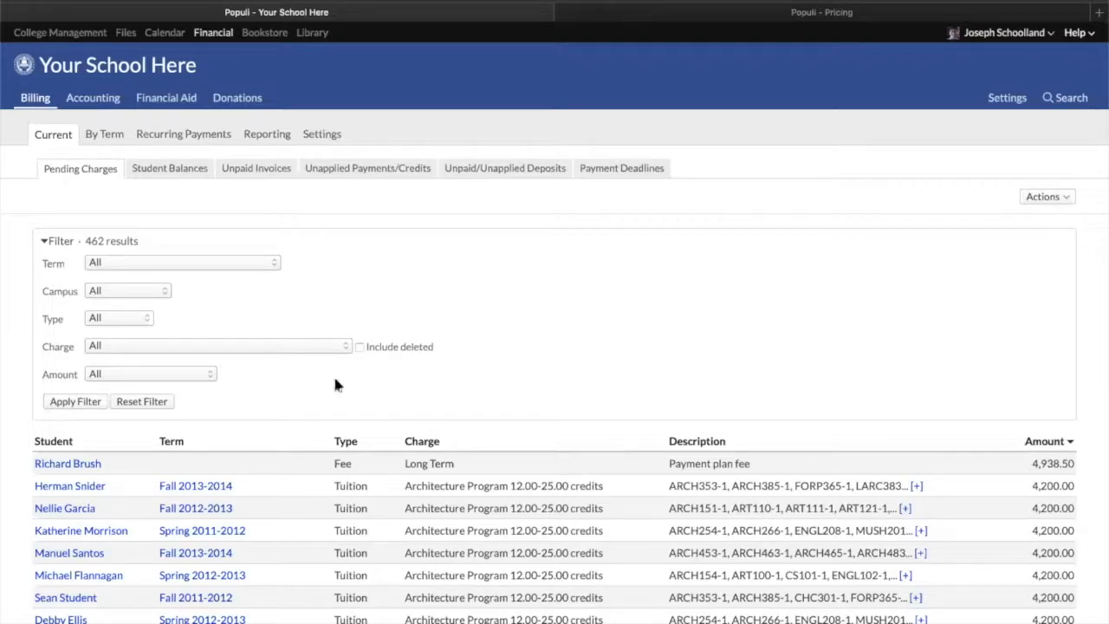
Return to the Data Slicer through Academics and scroll through the Graduate Cumulative GPA condition's field list without changing it
click(60, 32)
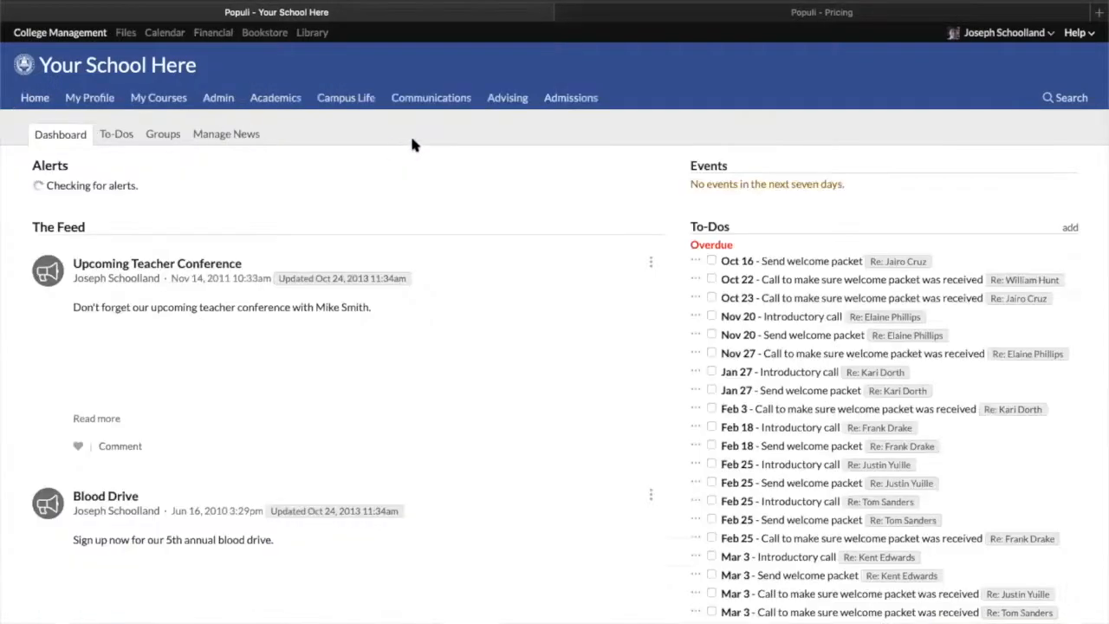
click(274, 100)
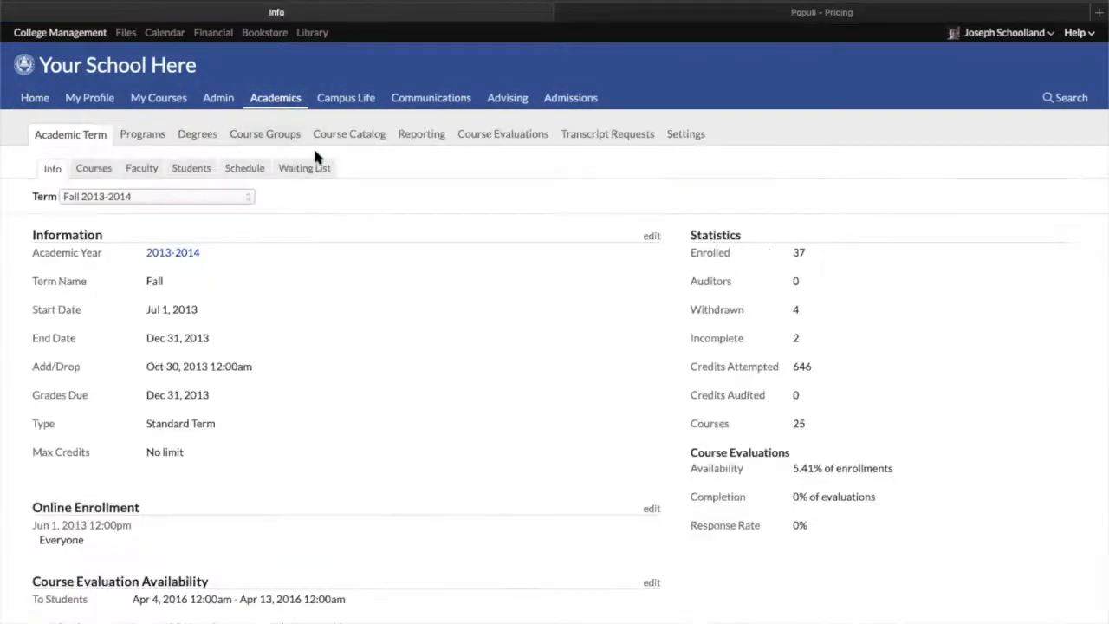
click(416, 137)
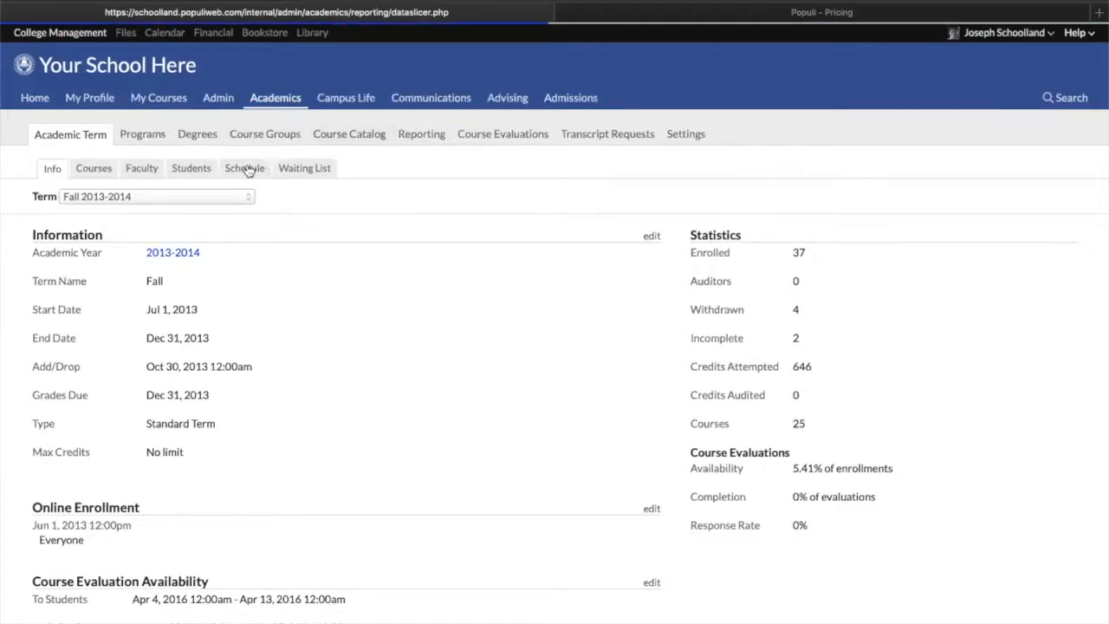
click(186, 409)
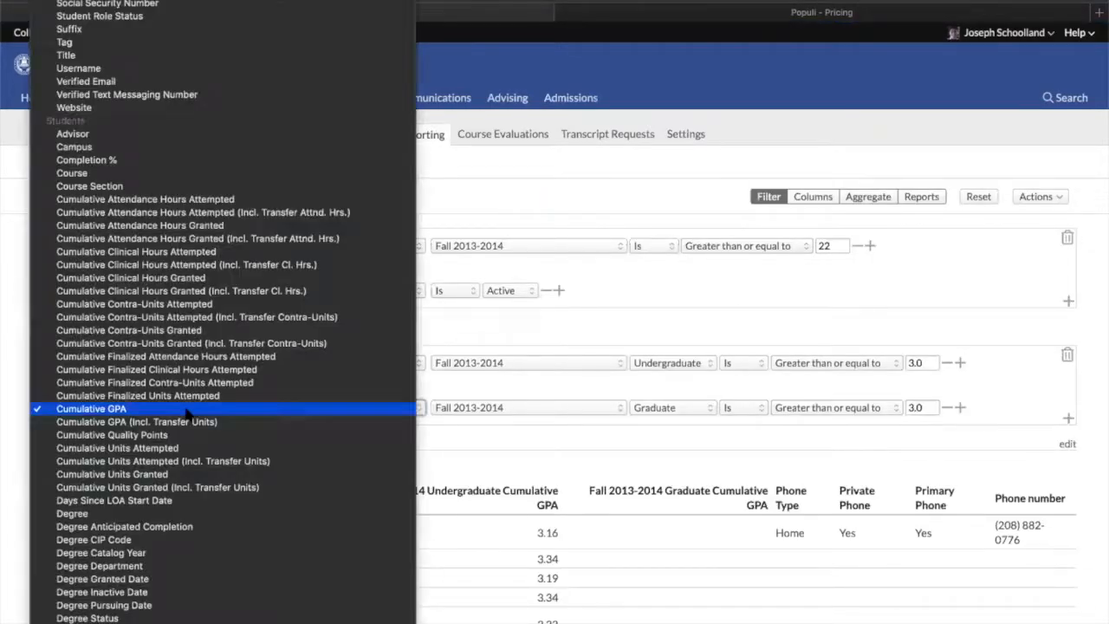
scroll(185, 409, down, 10)
scroll(222, 312, down, 15)
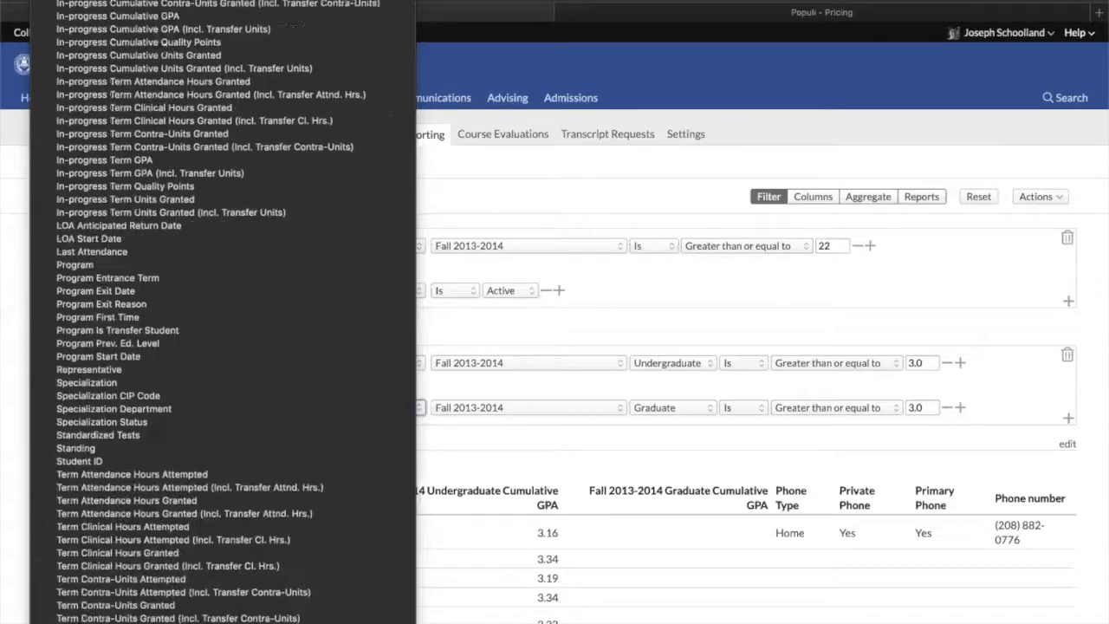
scroll(163, 3, up, 3)
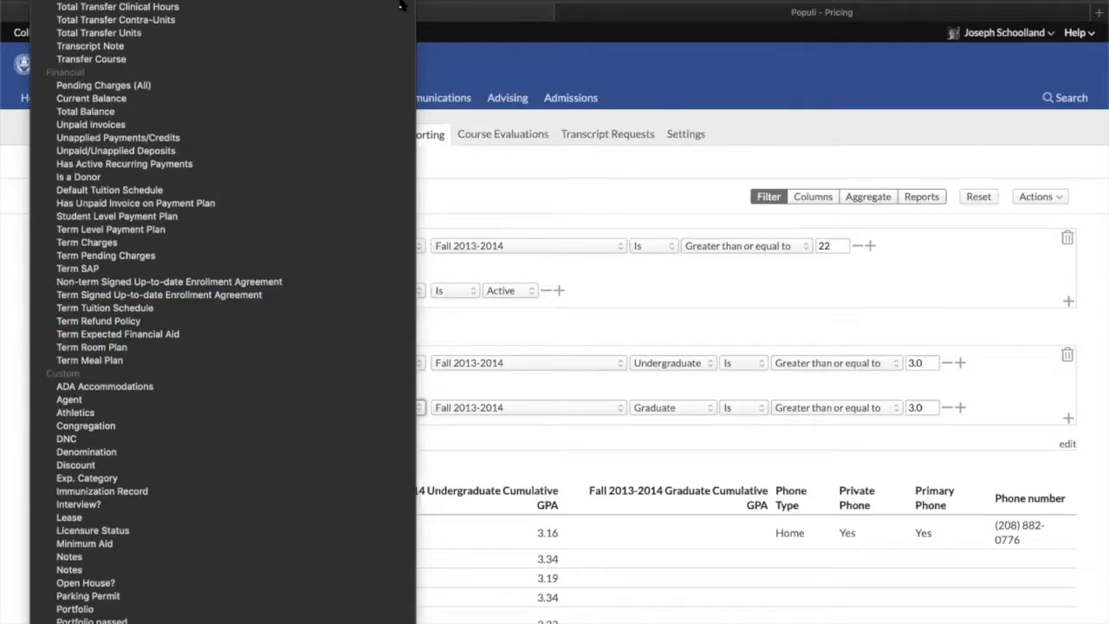
click(477, 43)
scroll(234, 65, up, 1)
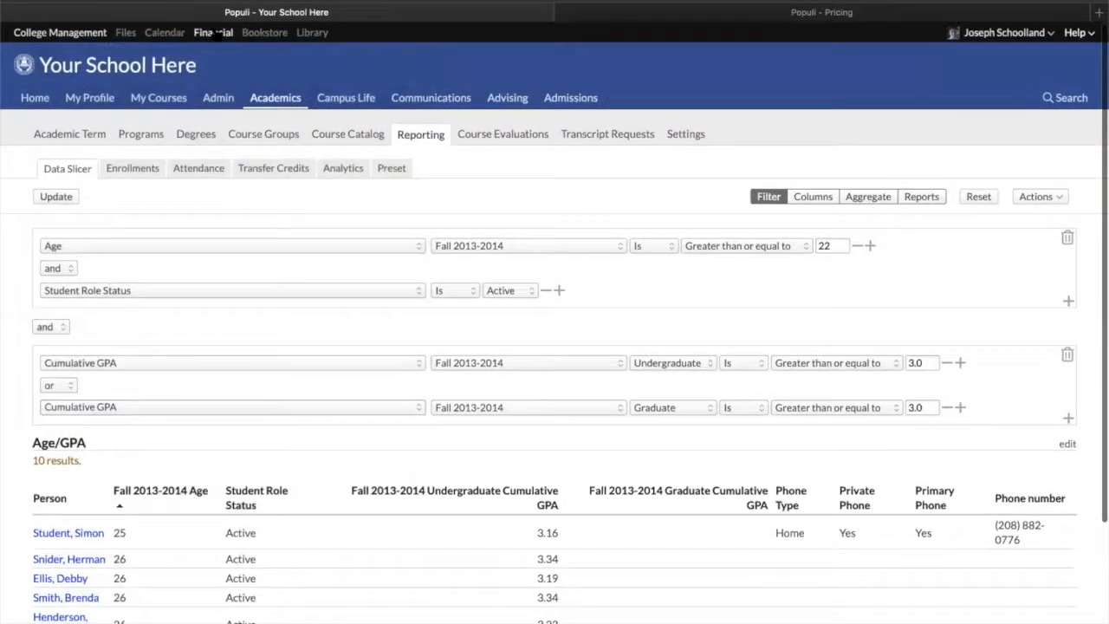
Open the Financial Aid Awards list, expand its filter, and browse the Award options
click(215, 34)
click(169, 100)
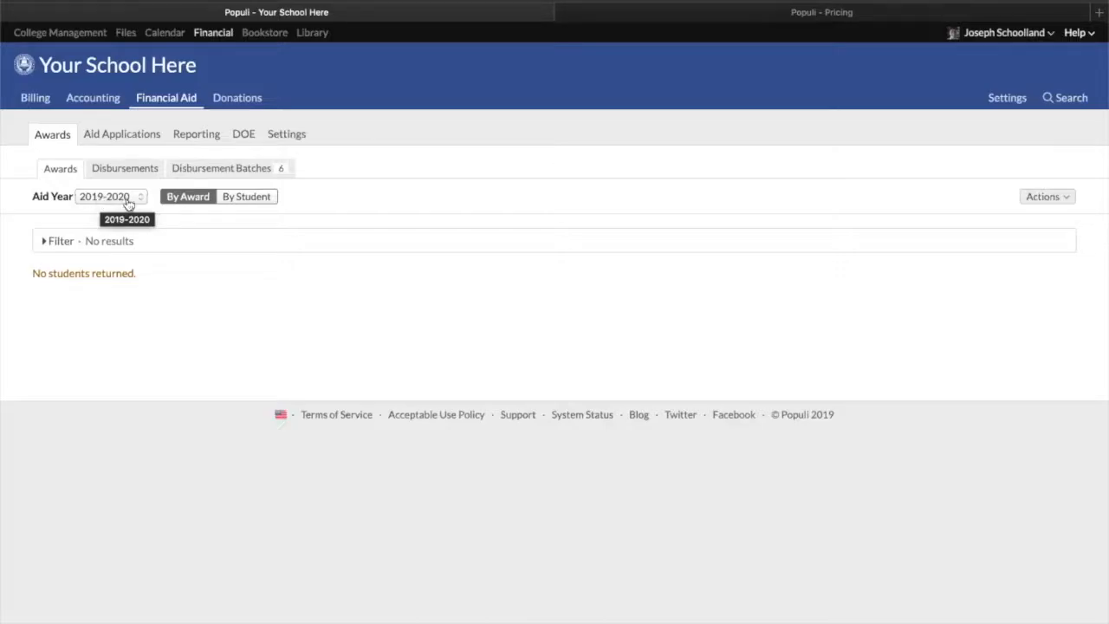
click(55, 244)
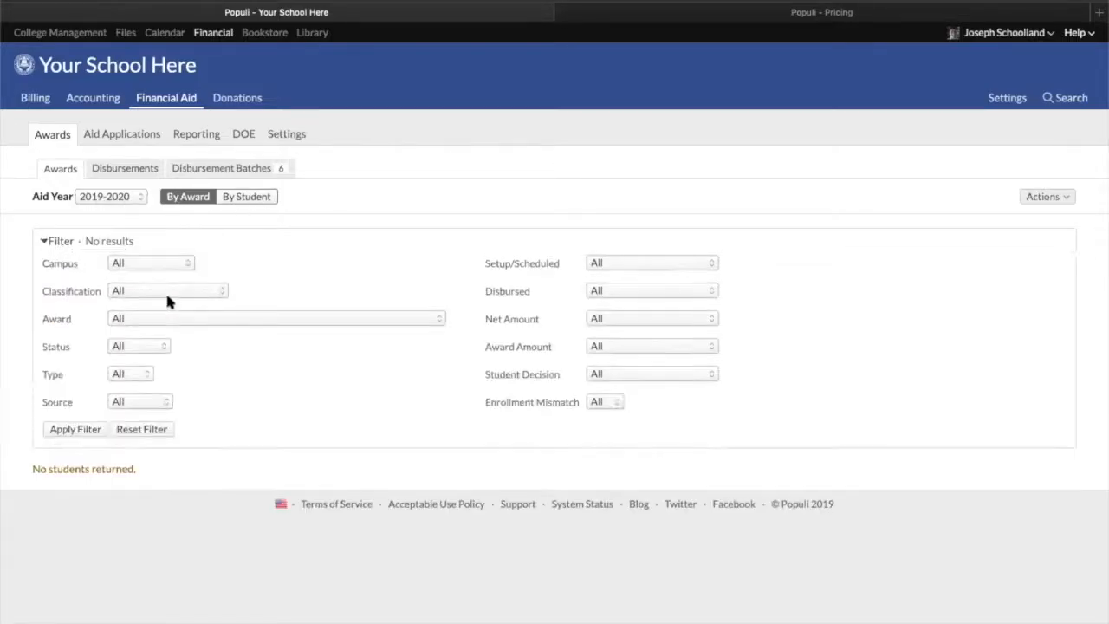
click(191, 324)
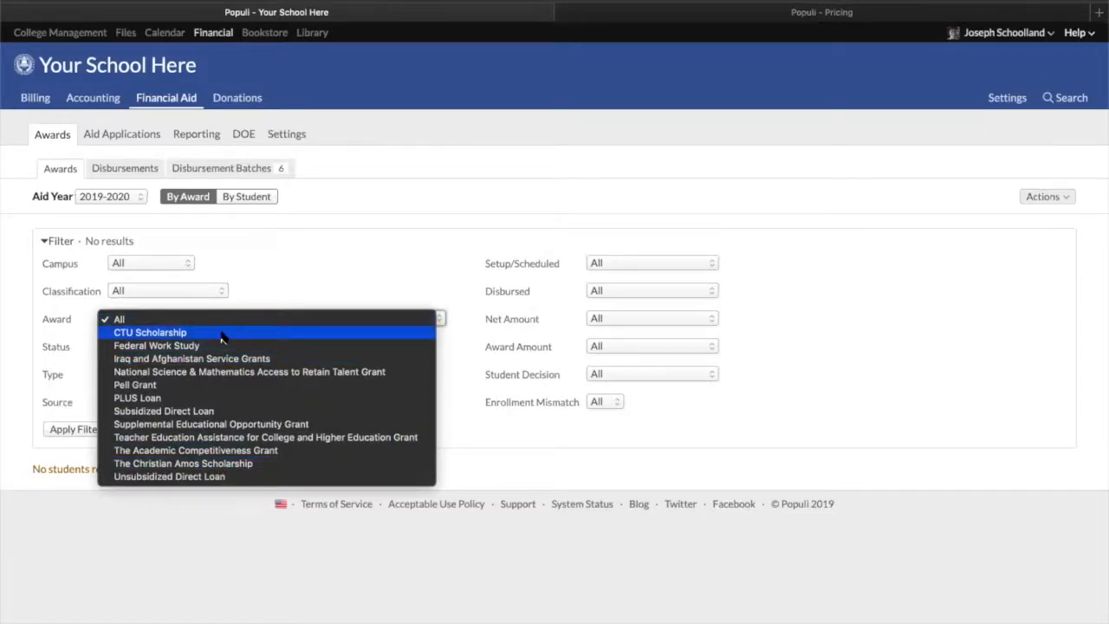
click(108, 136)
Browse the Aid Applications filter, then view the Awards filter By Student and return to By Award, checking the Aid Year options
click(108, 136)
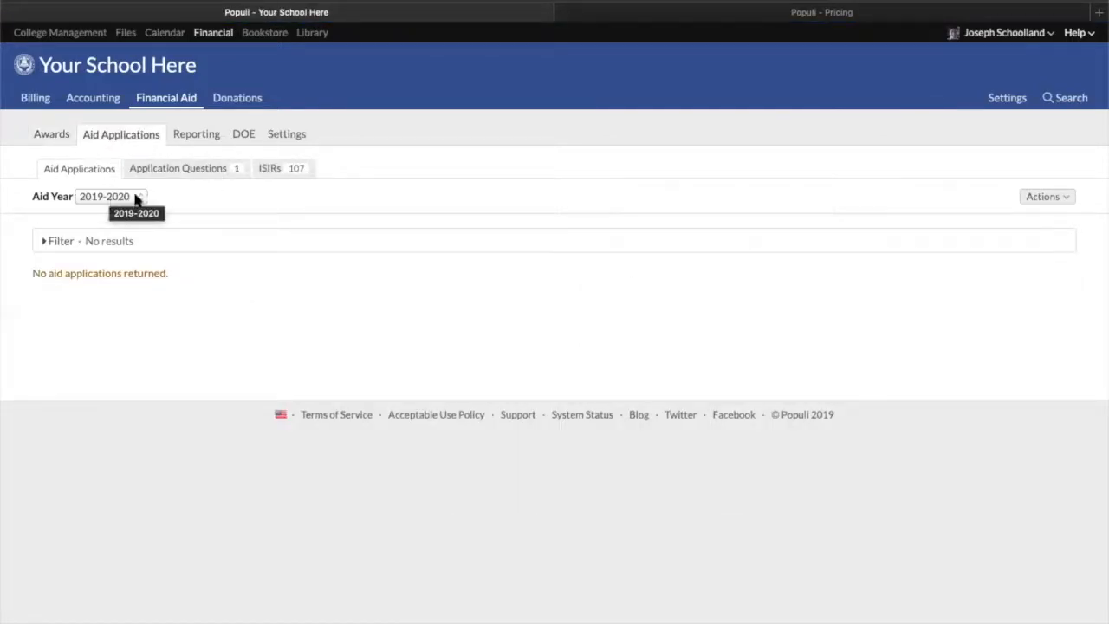
click(46, 241)
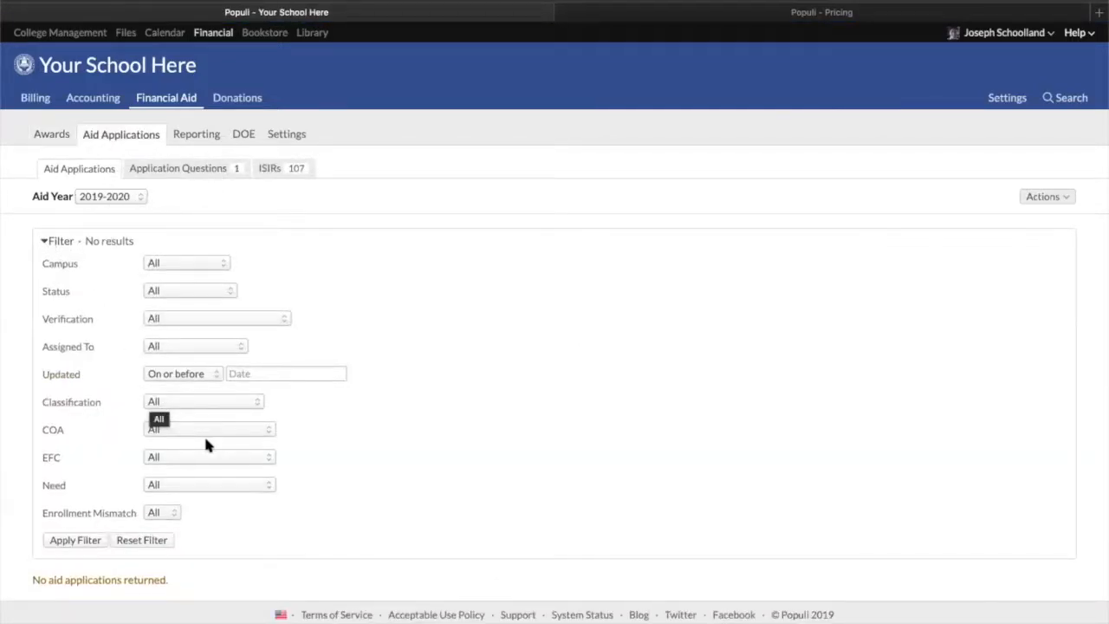
click(52, 134)
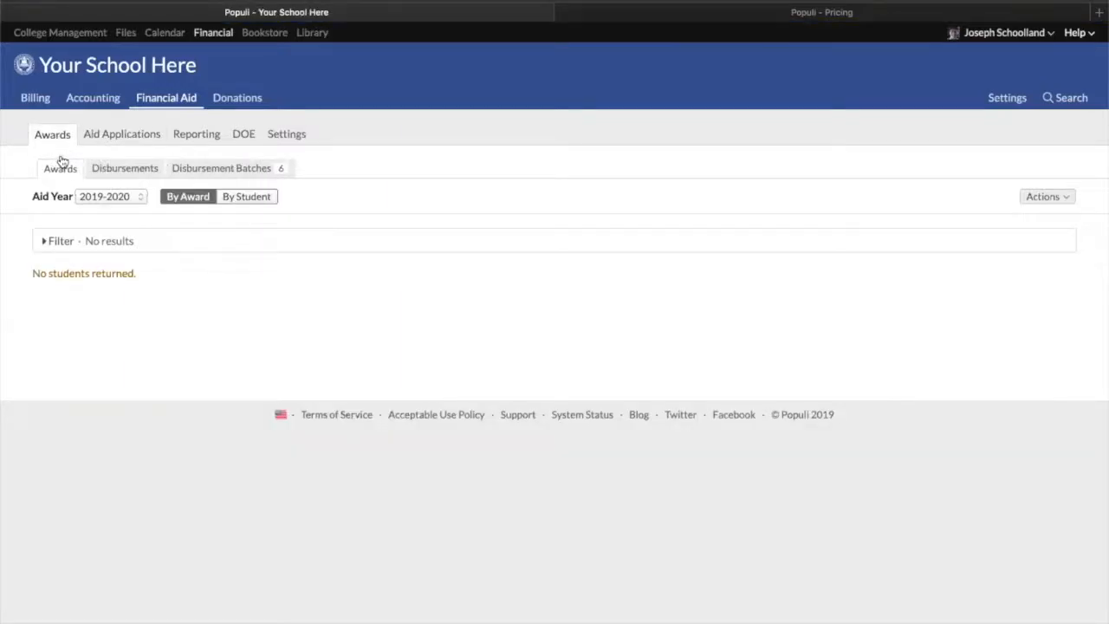
click(251, 199)
click(57, 242)
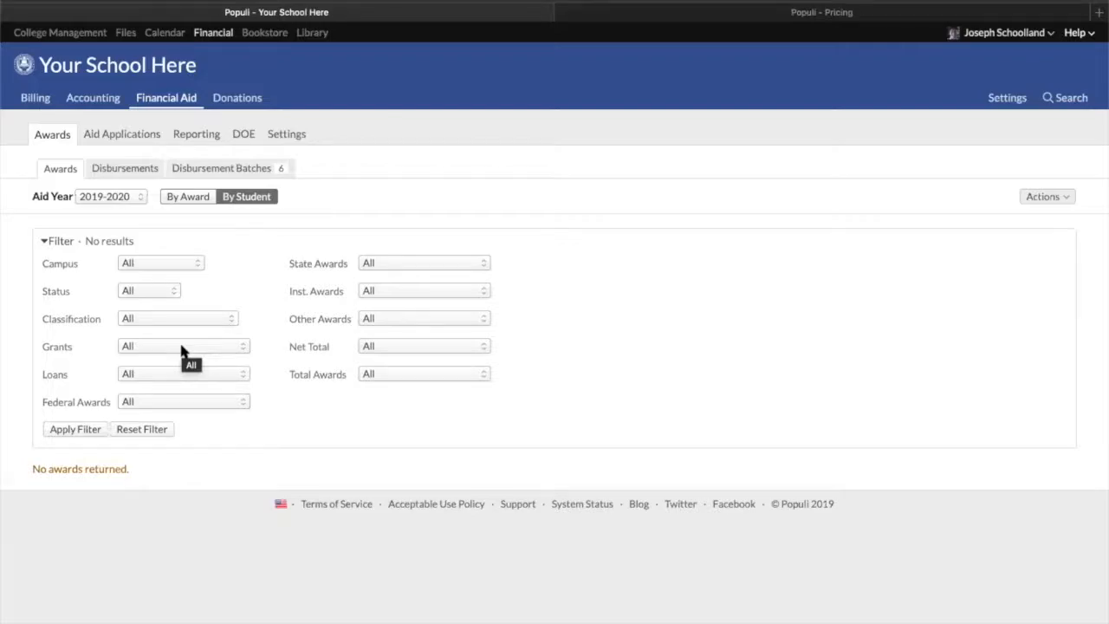
click(182, 197)
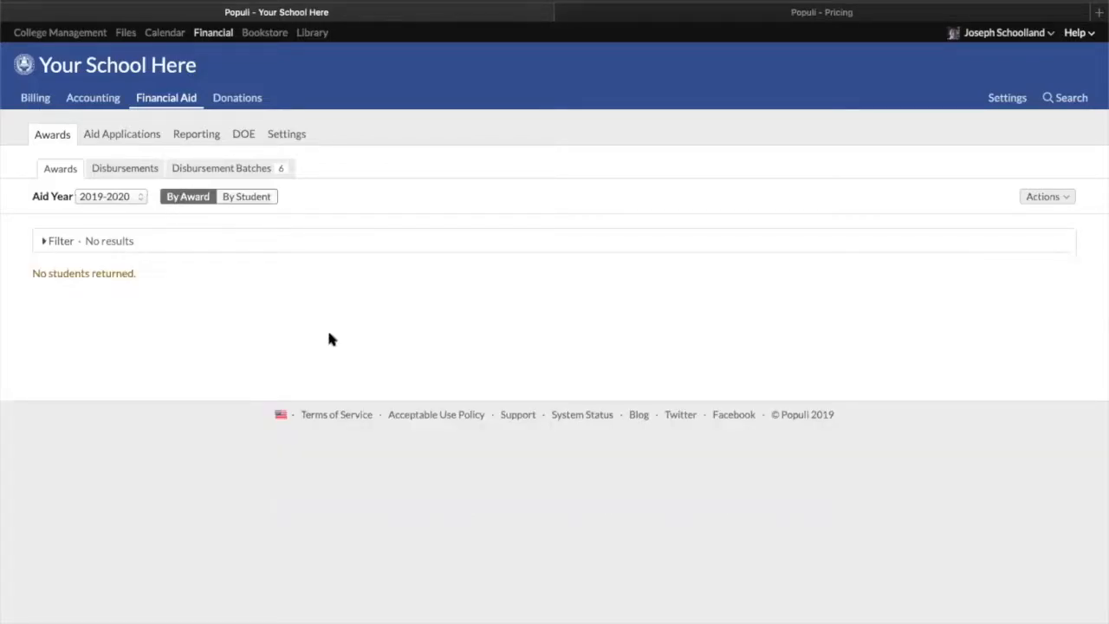
click(109, 198)
click(393, 222)
Review the Help menu options, return to the home dashboard, and open the Help menu again
click(1075, 33)
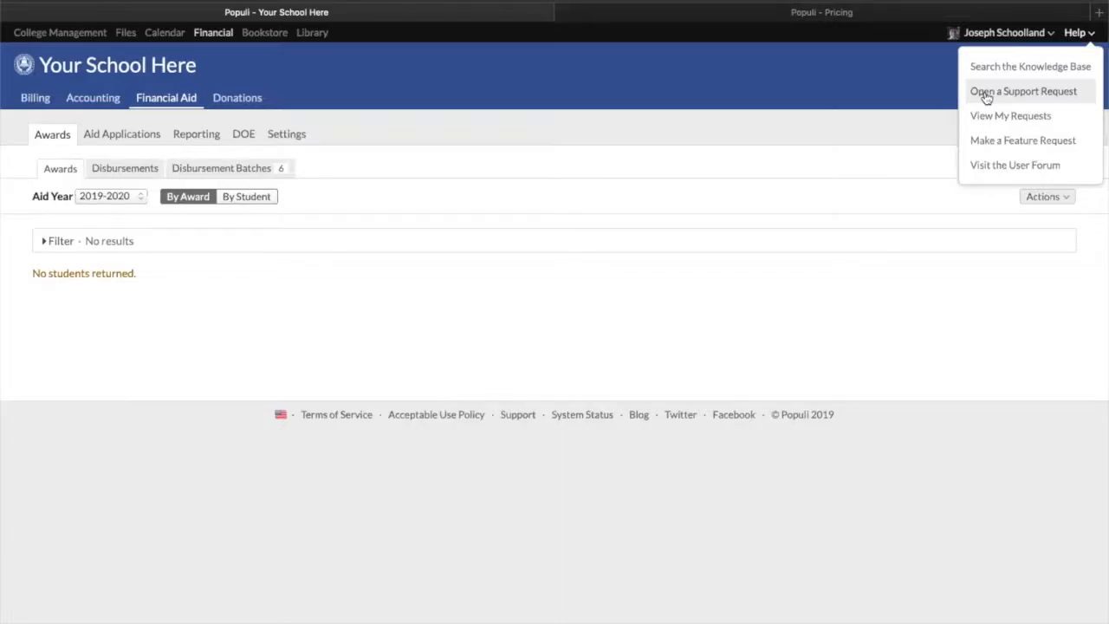
click(849, 131)
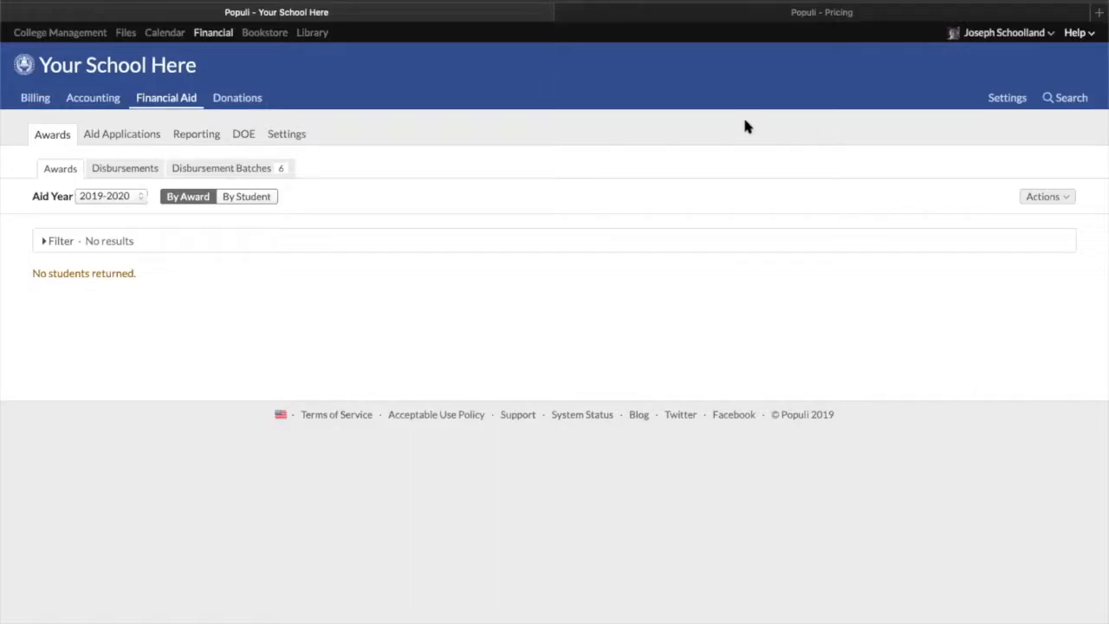
click(74, 39)
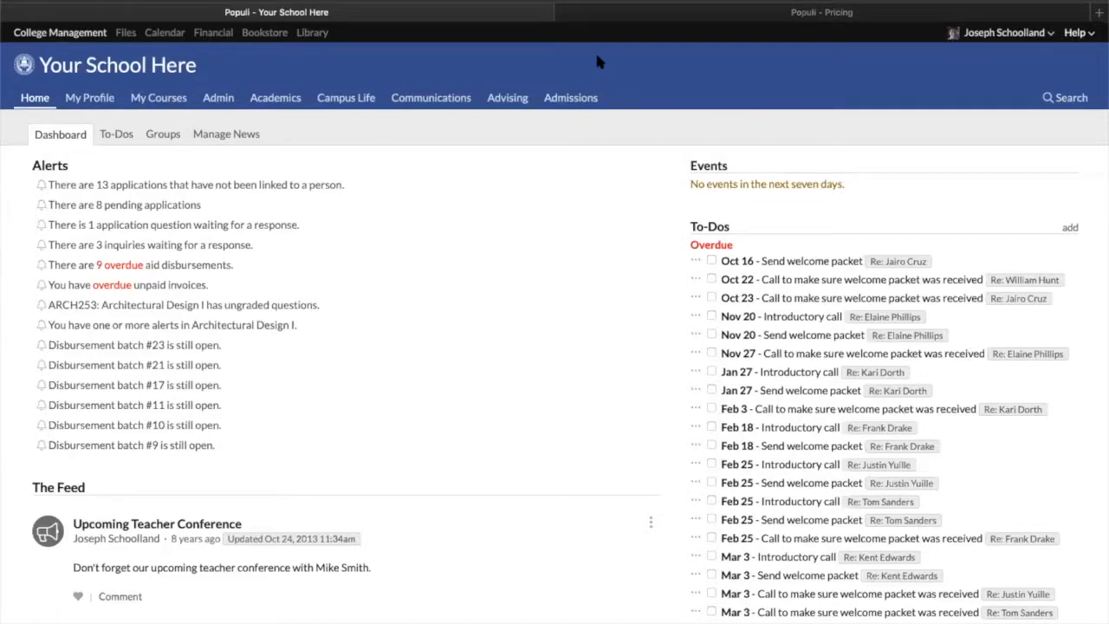
click(1074, 32)
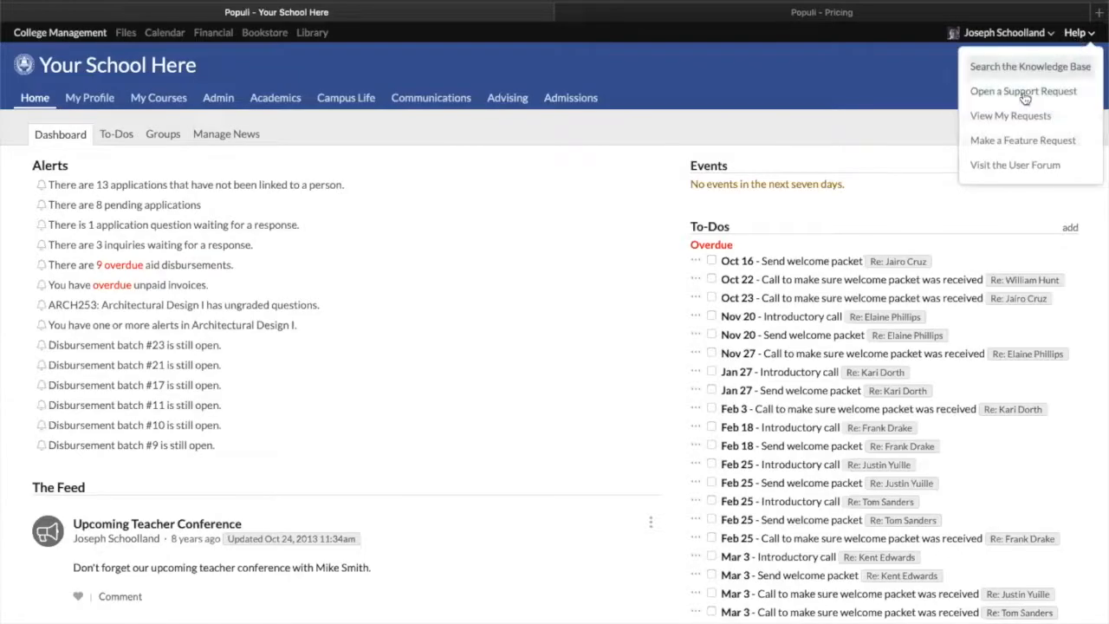
click(874, 78)
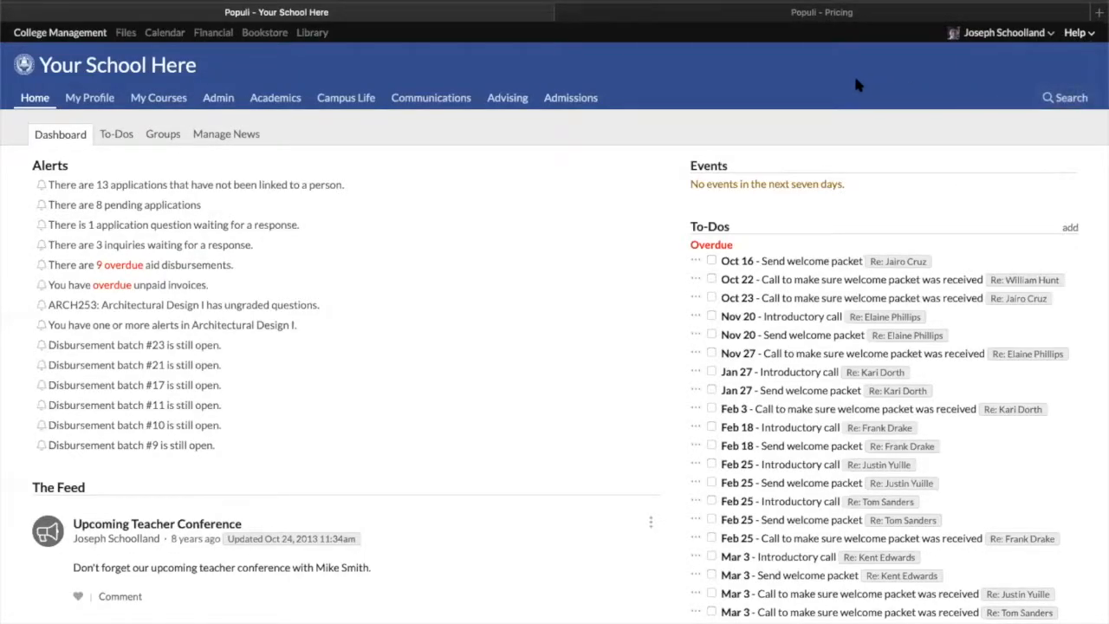